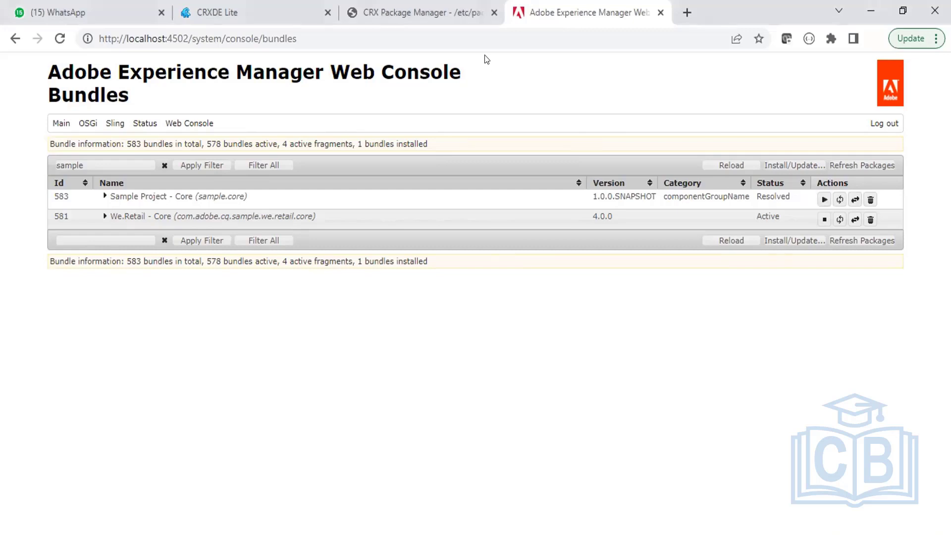
Reload the Bundles page and filter the bundle list to 'sample'.
left_click(499, 34)
key("Return")
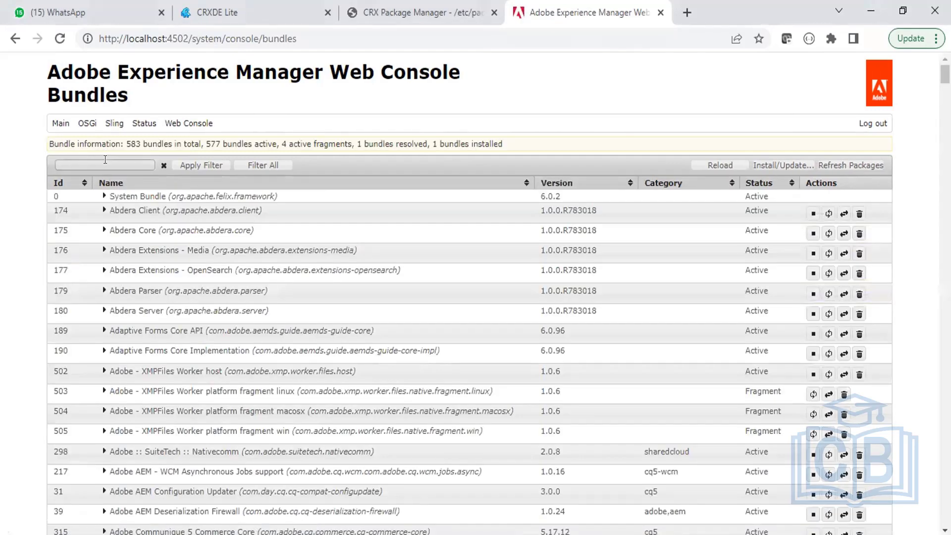
left_click(105, 160)
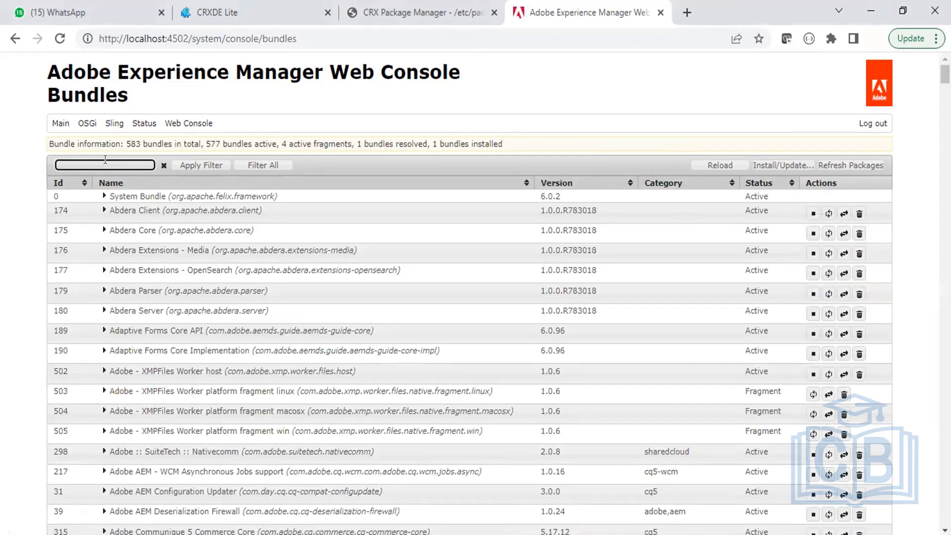
type("sample")
key("Return")
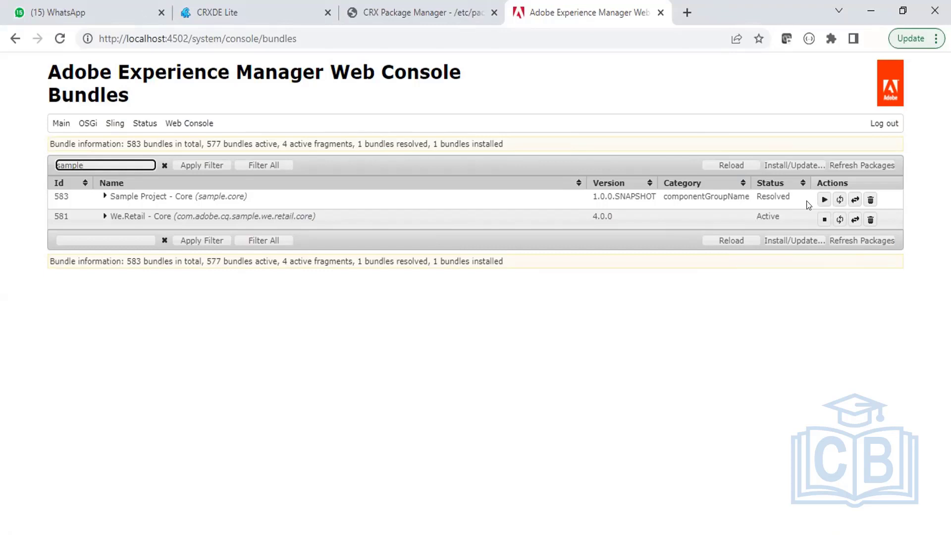
Start the Sample Project - Core bundle (583) and confirm its status reads Active.
left_click(824, 200)
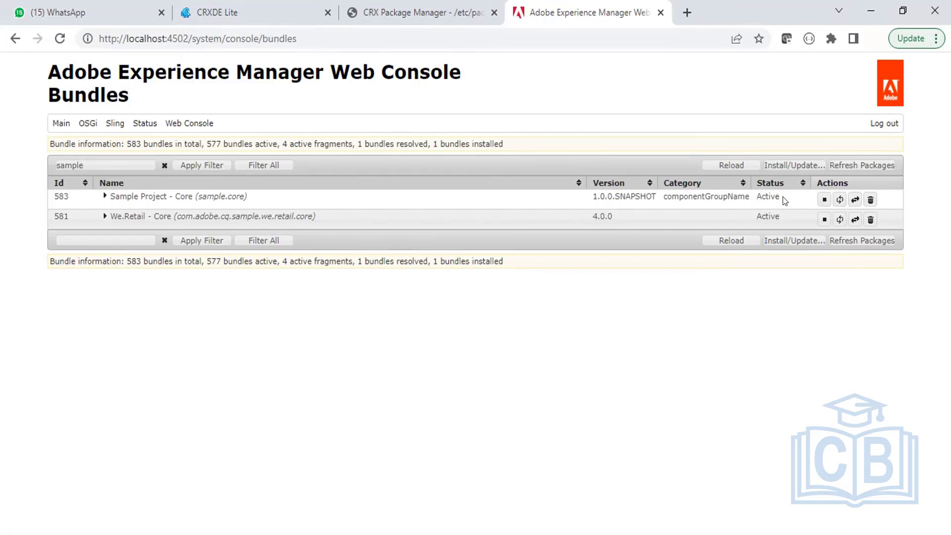
left_click_drag(782, 198, 730, 189)
left_click(604, 90)
key("alt+Tab")
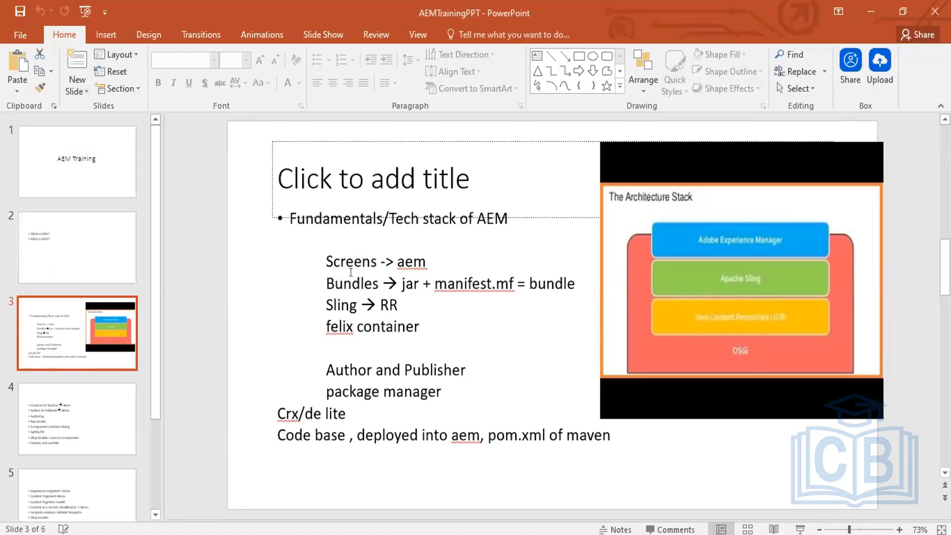
left_click_drag(328, 258, 375, 254)
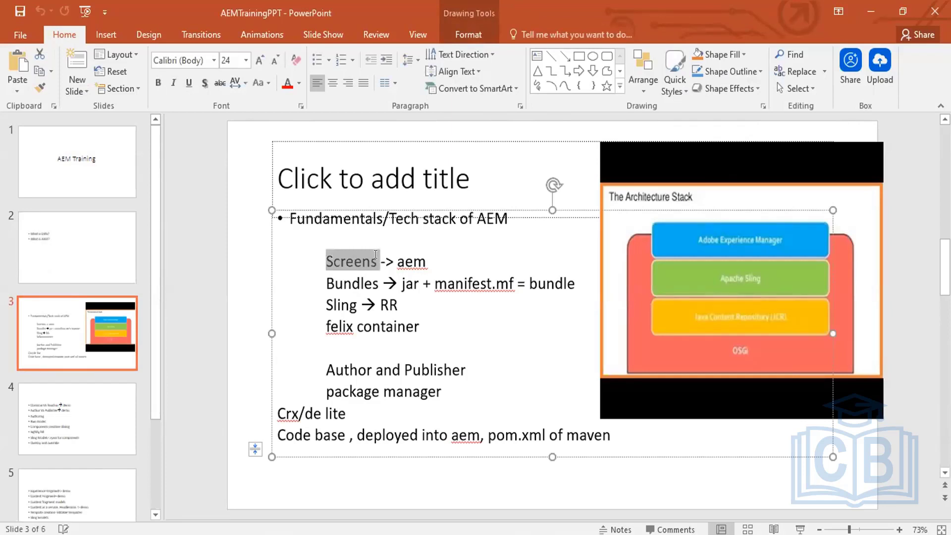
left_click(344, 412)
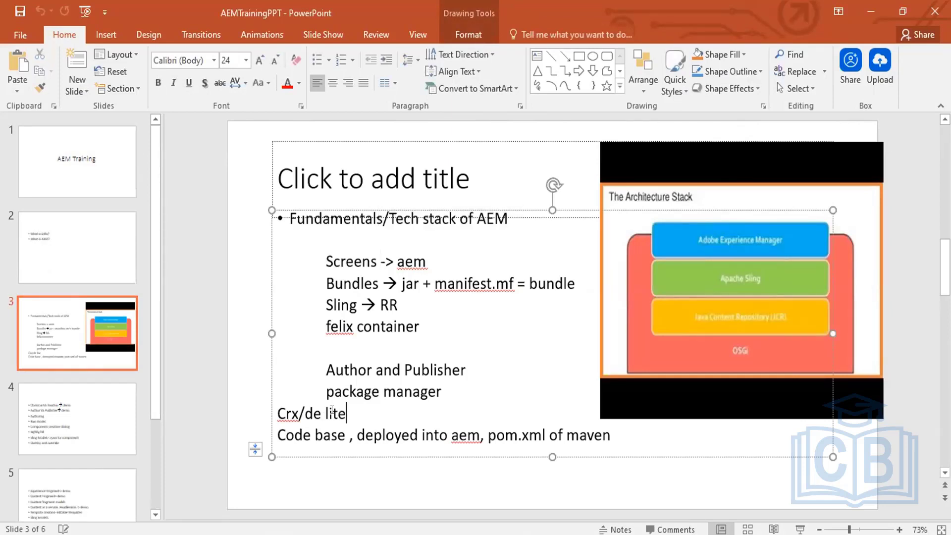
left_click_drag(331, 410, 285, 409)
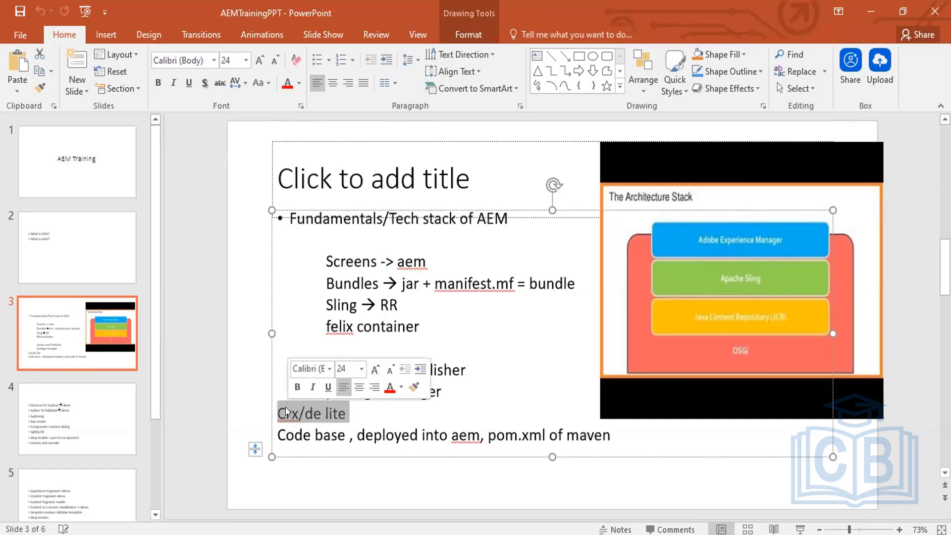
key("alt+Tab")
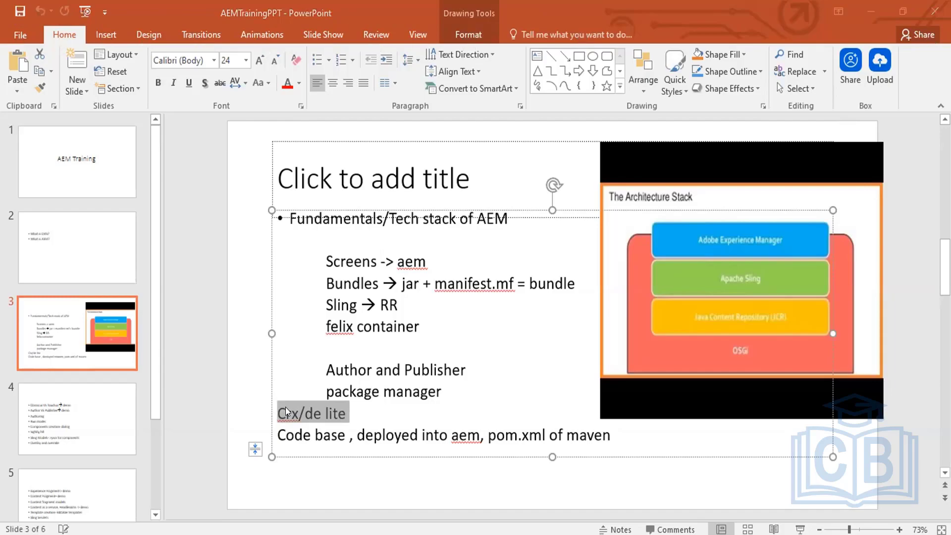
key("alt+Tab")
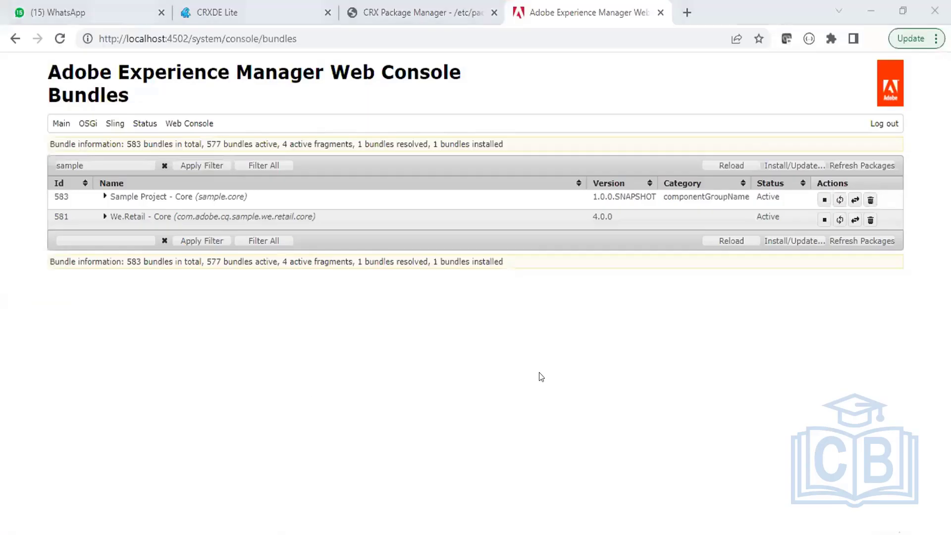
key("alt+Tab")
left_click(406, 325)
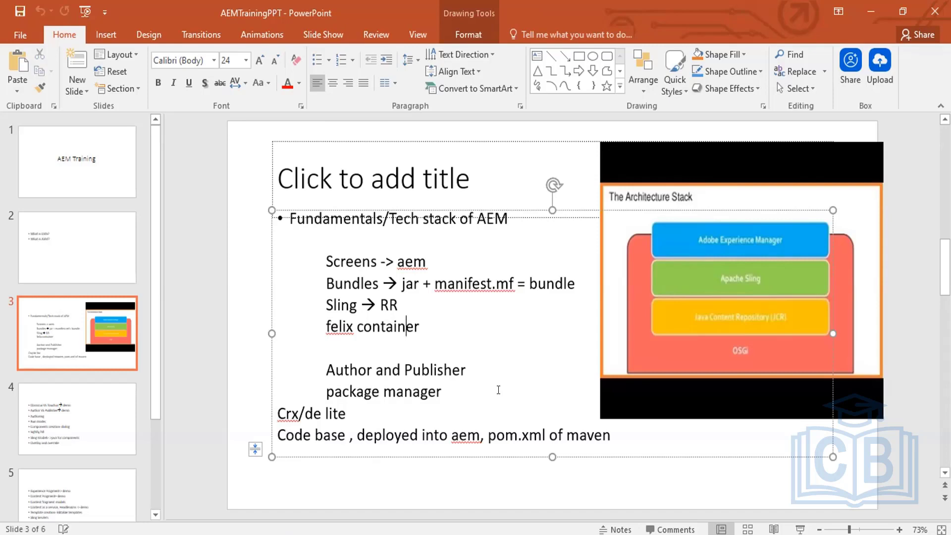
key("alt+Tab")
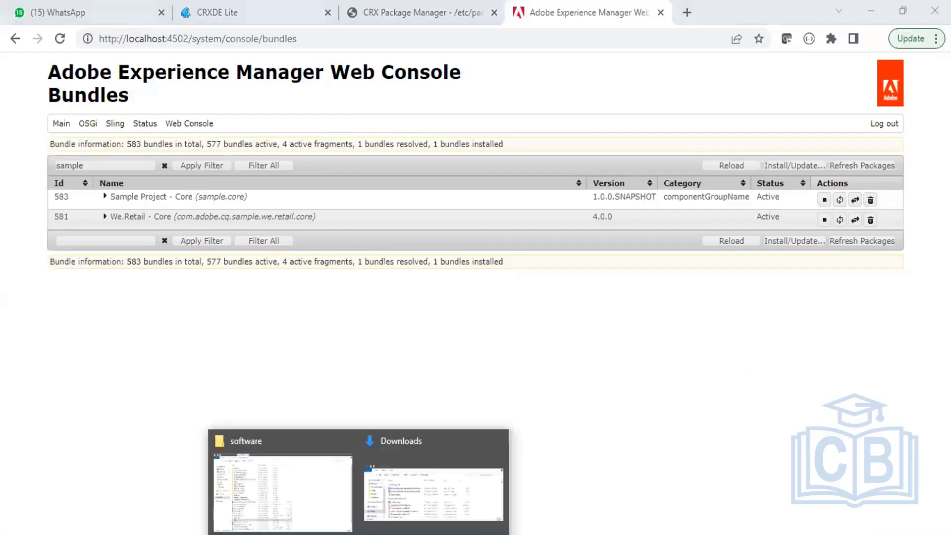
Browse to code > codebase > sample > core > target, select the sample.core-1.0-SNAPSHOT jar, and return to the slides.
left_click(276, 495)
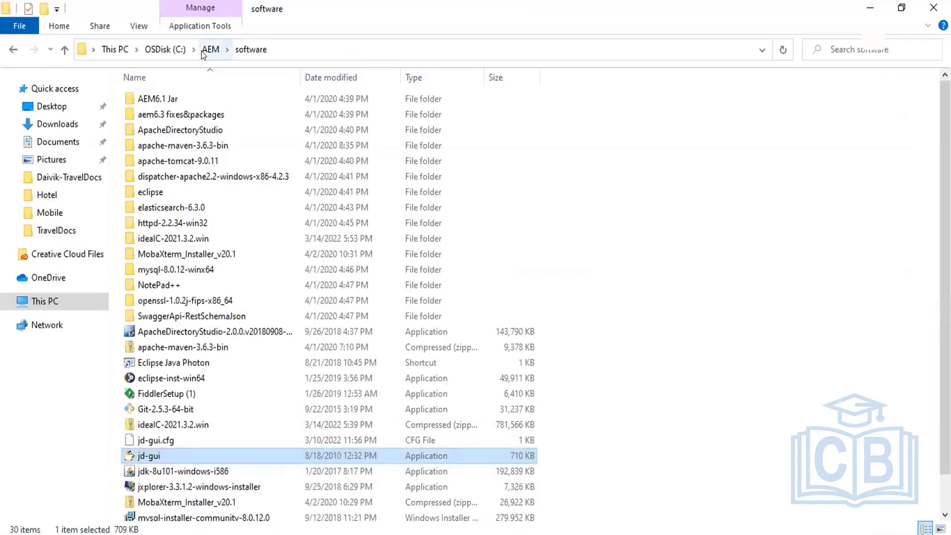
left_click(206, 50)
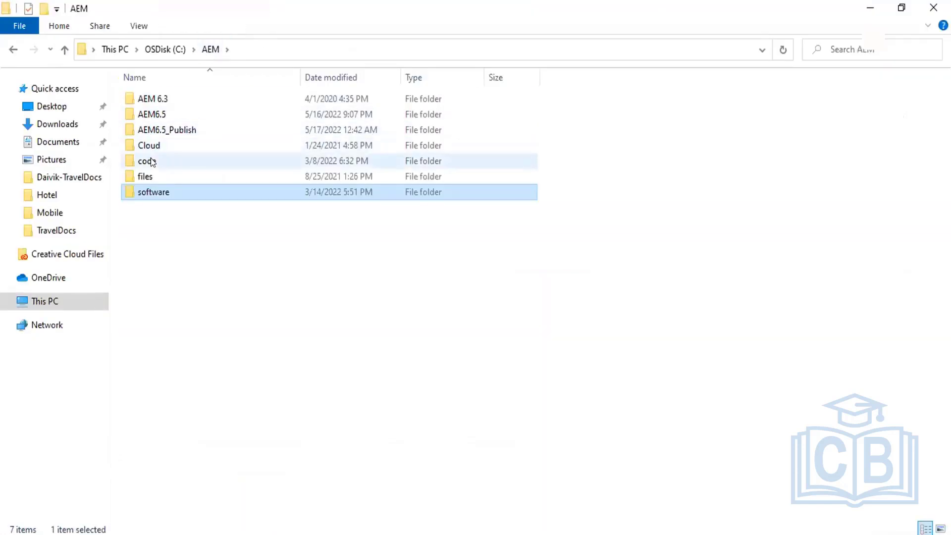
double_click(152, 161)
left_click(155, 131)
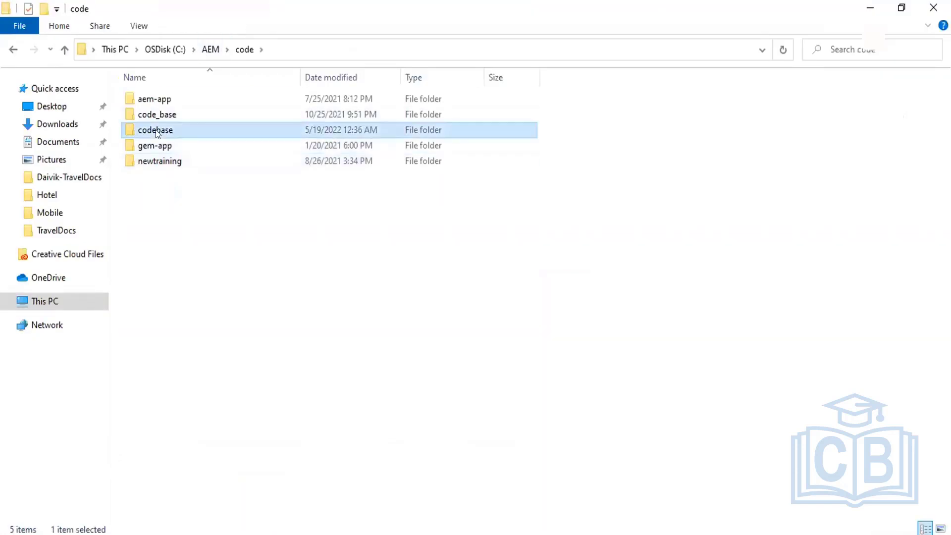
double_click(156, 131)
left_click(157, 101)
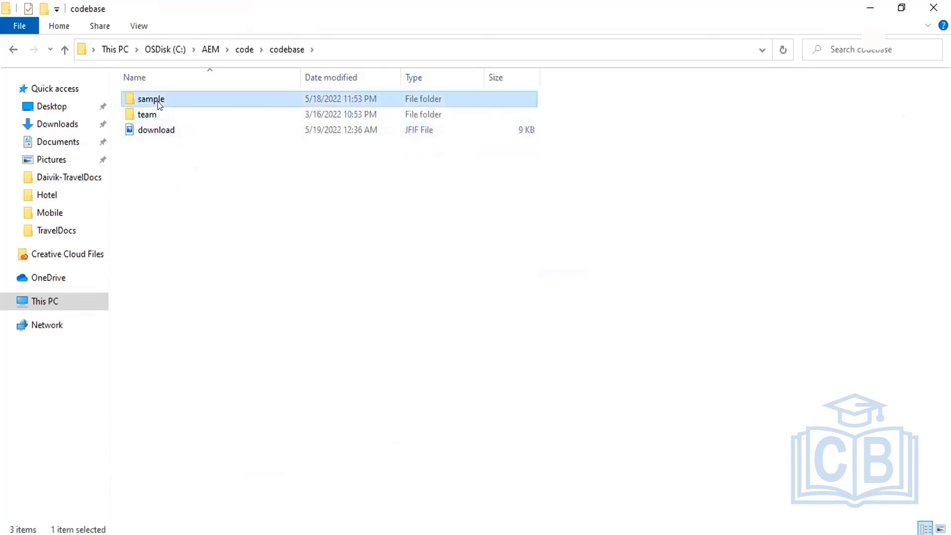
double_click(158, 101)
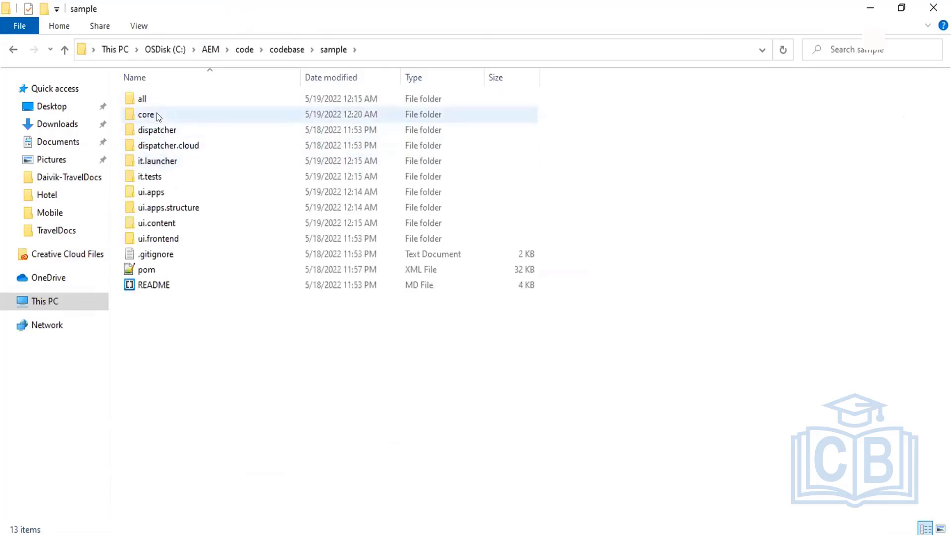
double_click(158, 115)
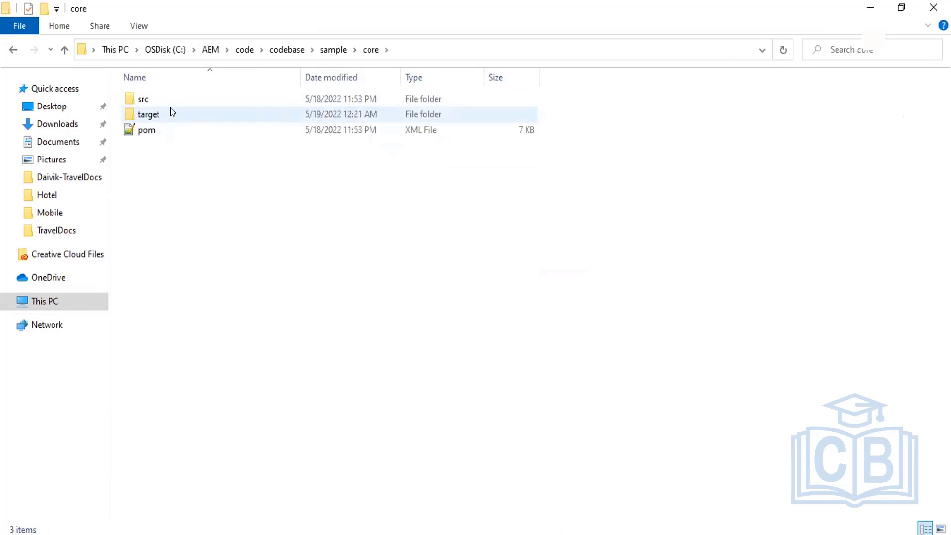
double_click(169, 114)
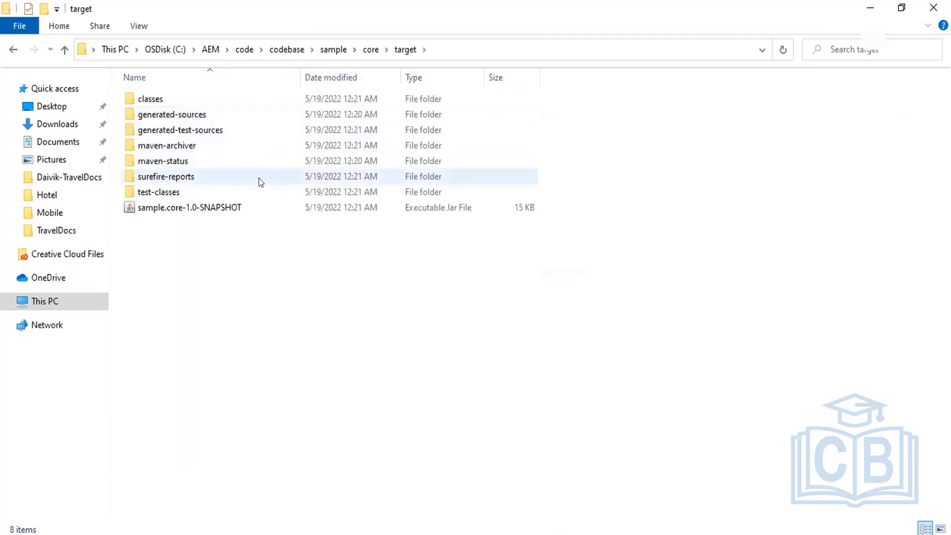
left_click(205, 208)
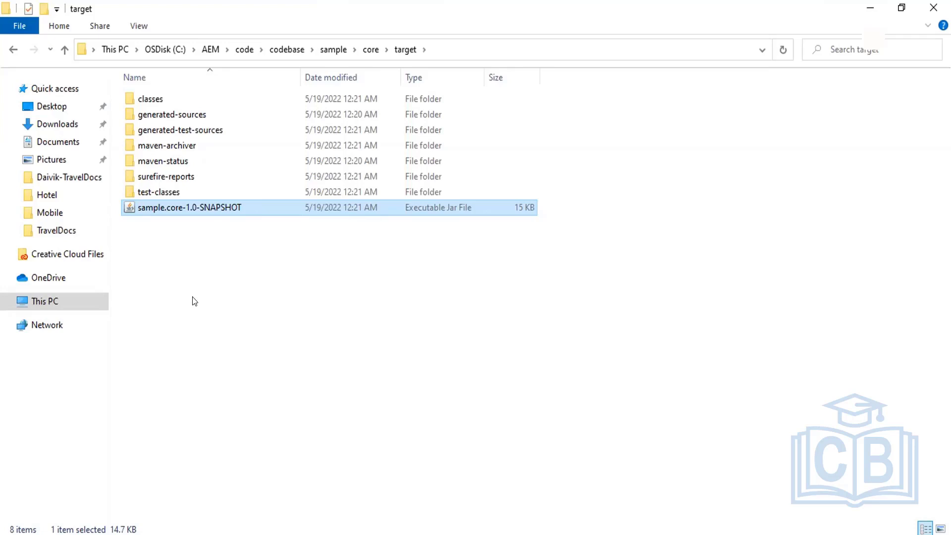
key("alt+Tab")
key("alt+Tab")
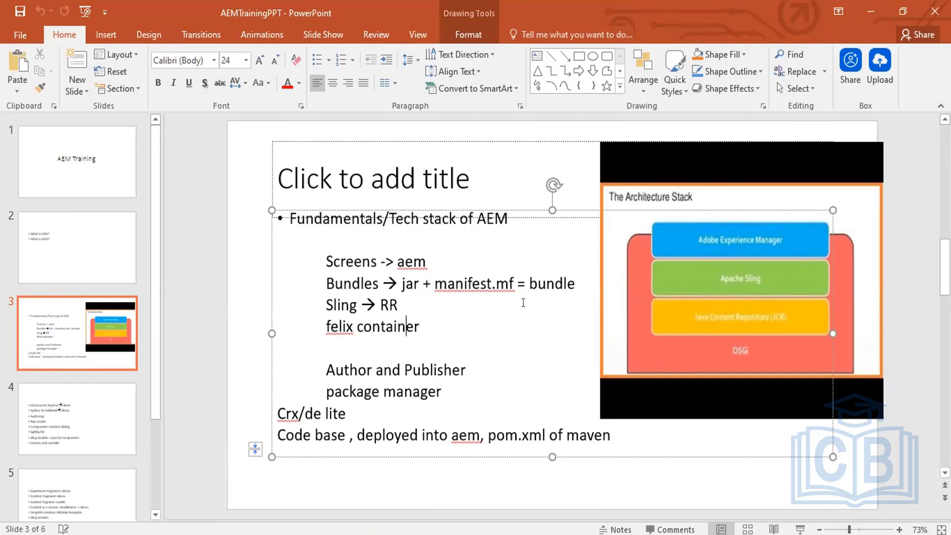
Drag the sample.core-1.0-SNAPSHOT jar from Explorer into JD-GUI to open it.
key("alt+Tab")
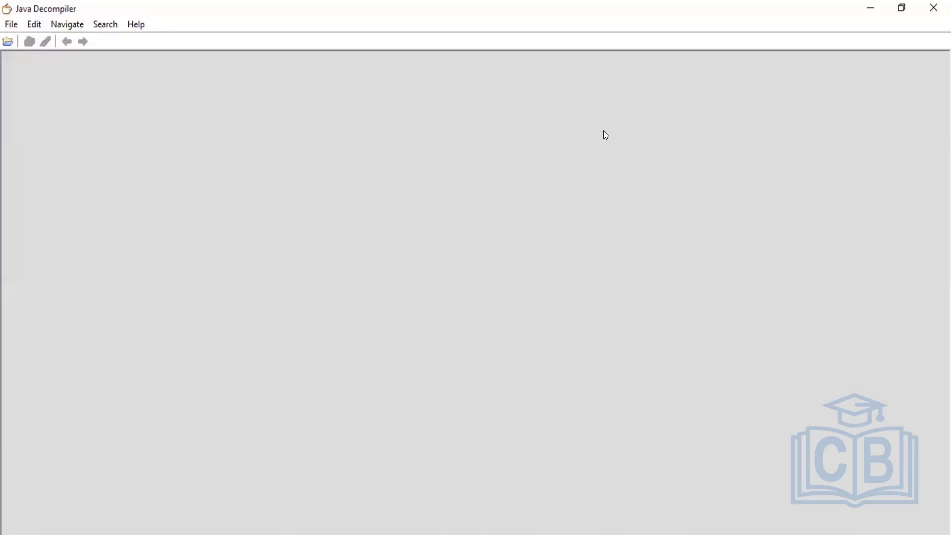
left_click(864, 7)
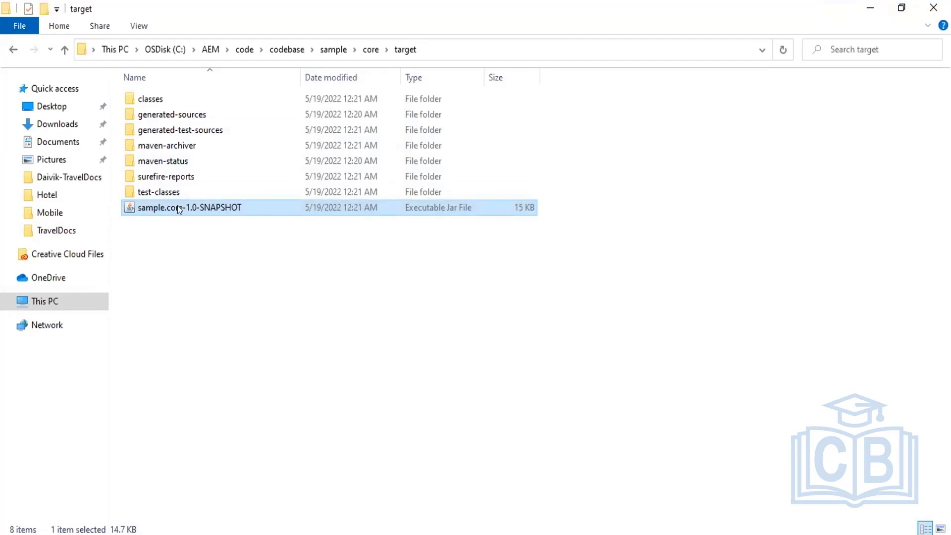
left_click_drag(178, 206, 114, 193)
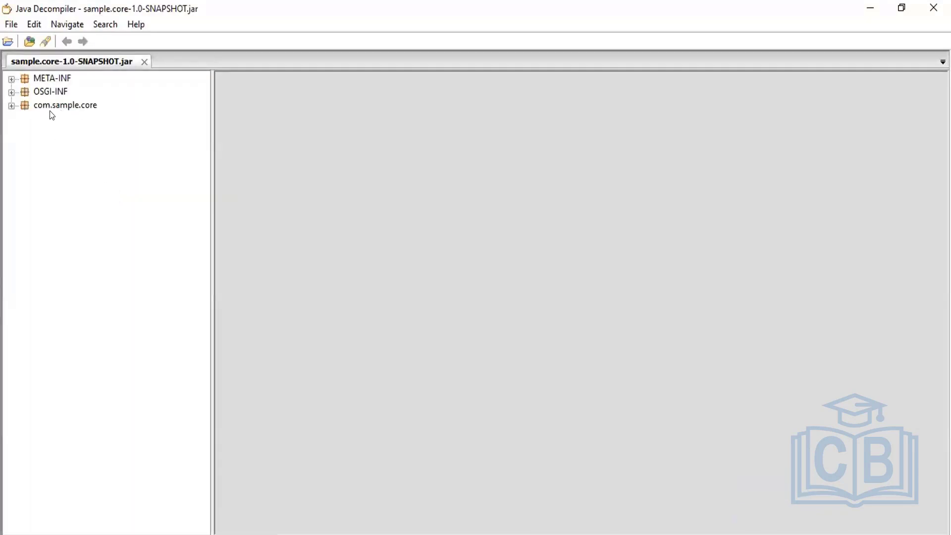
Open META-INF/MANIFEST.MF, highlight its Bundle, Export-Package and Import-Package headers, and scroll down.
left_click(11, 78)
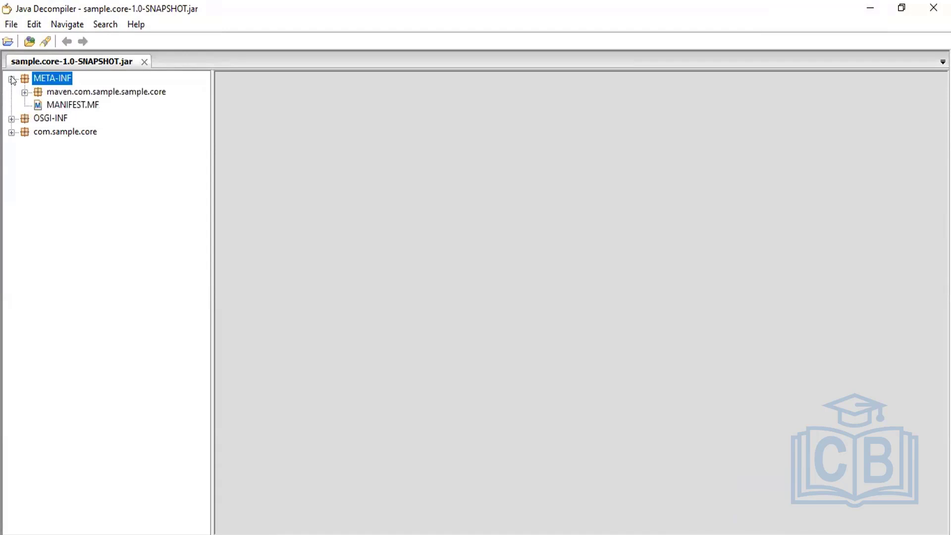
left_click(73, 105)
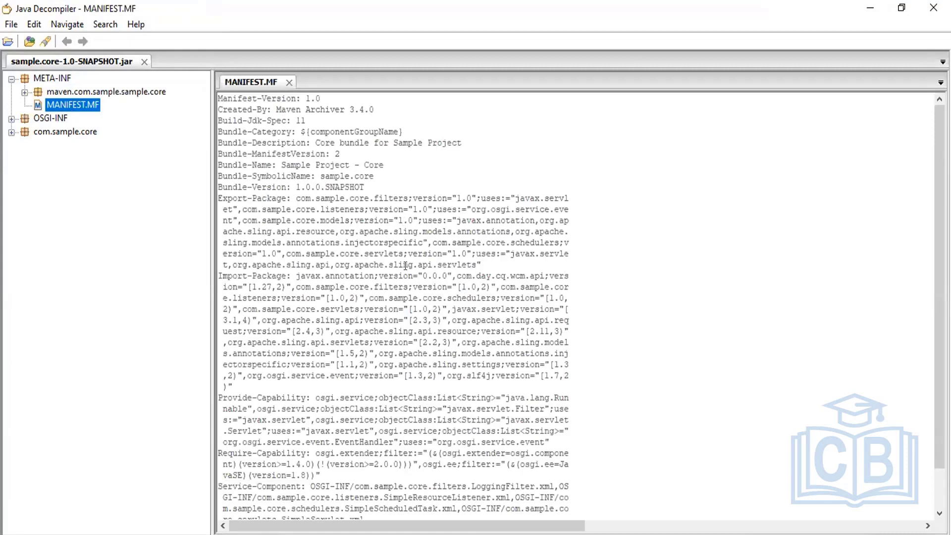
left_click_drag(266, 218, 358, 275)
left_click(340, 275)
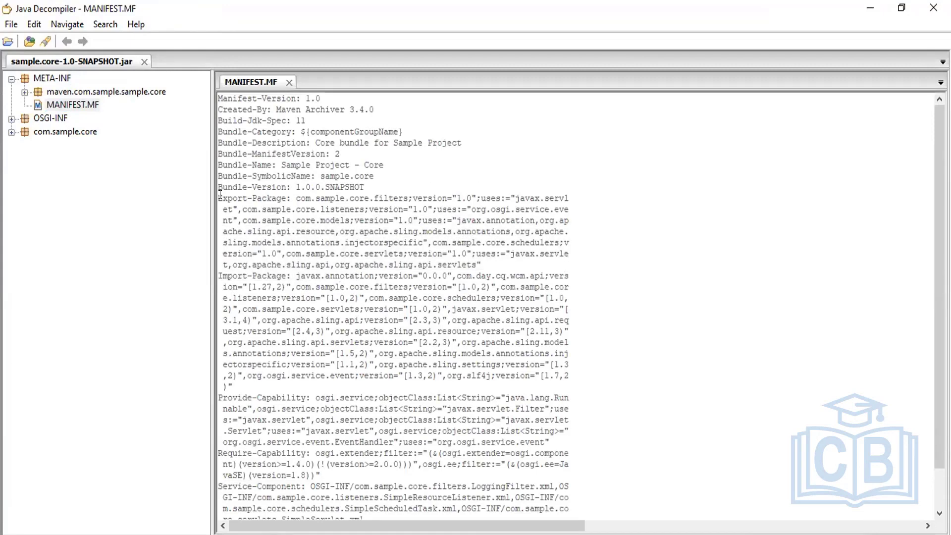
left_click_drag(221, 198, 299, 198)
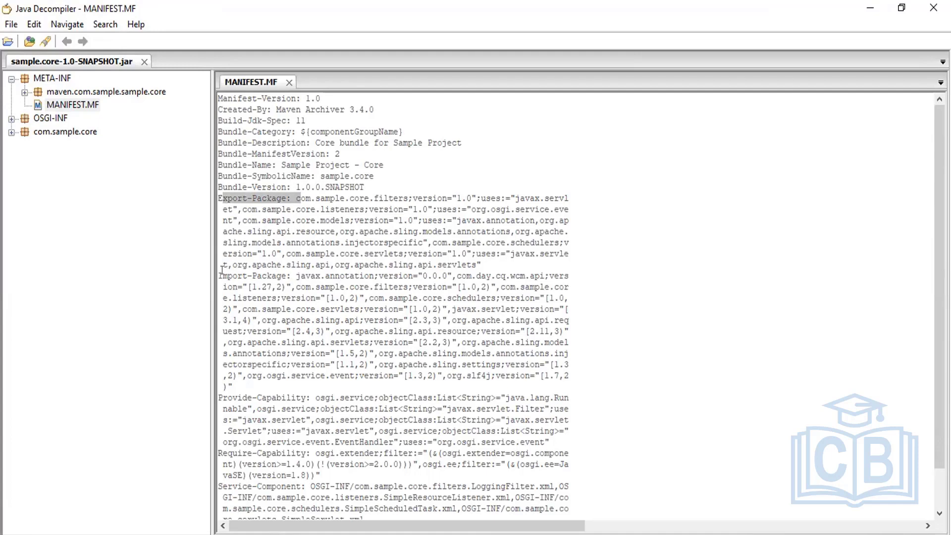
left_click_drag(228, 276, 273, 275)
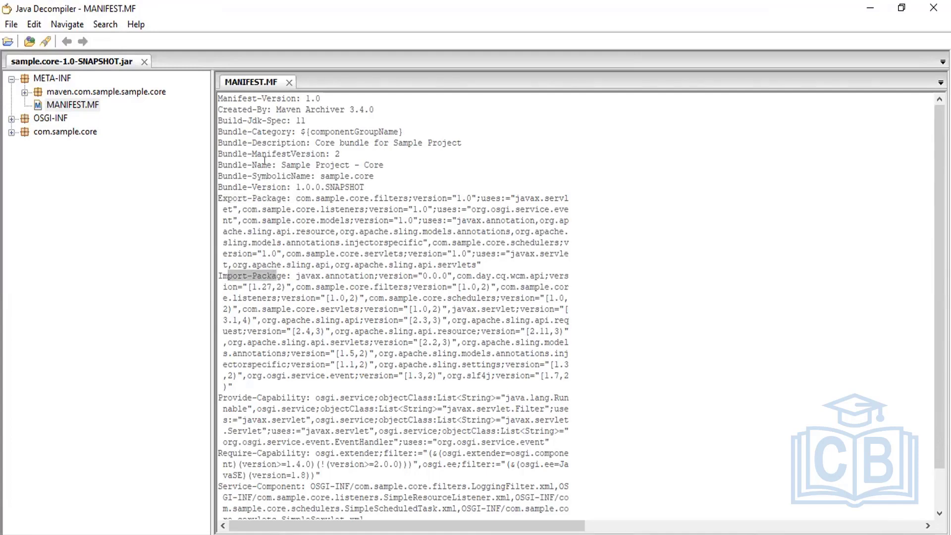
left_click_drag(229, 138, 295, 184)
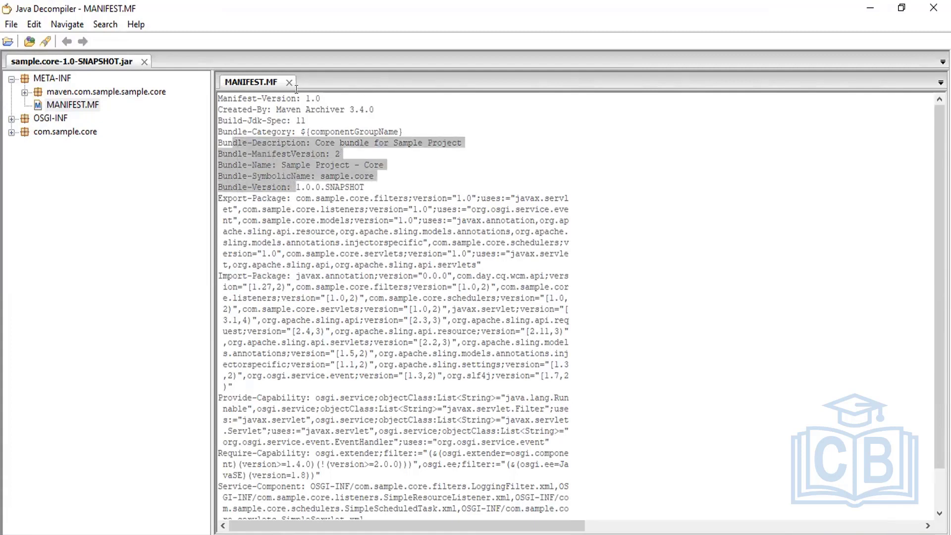
left_click_drag(300, 120, 384, 132)
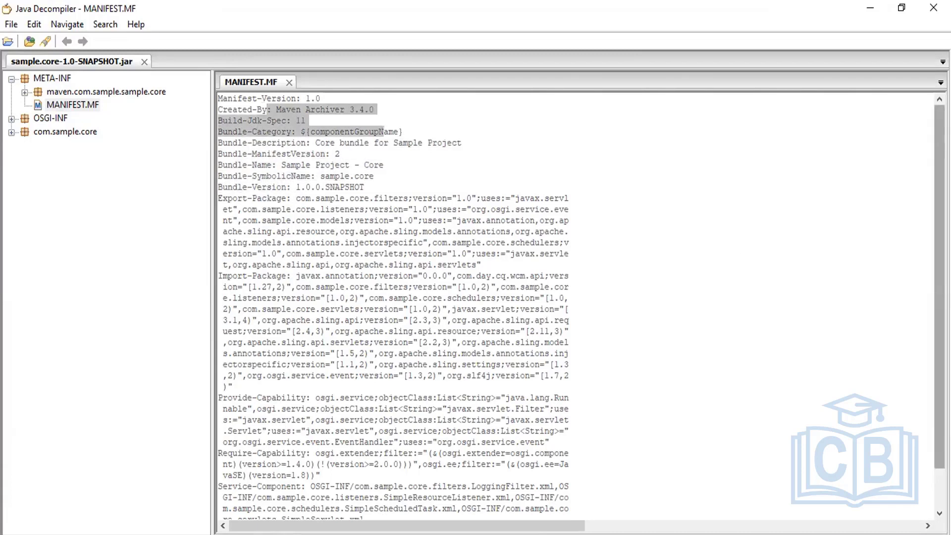
scroll(385, 131, "down", 2)
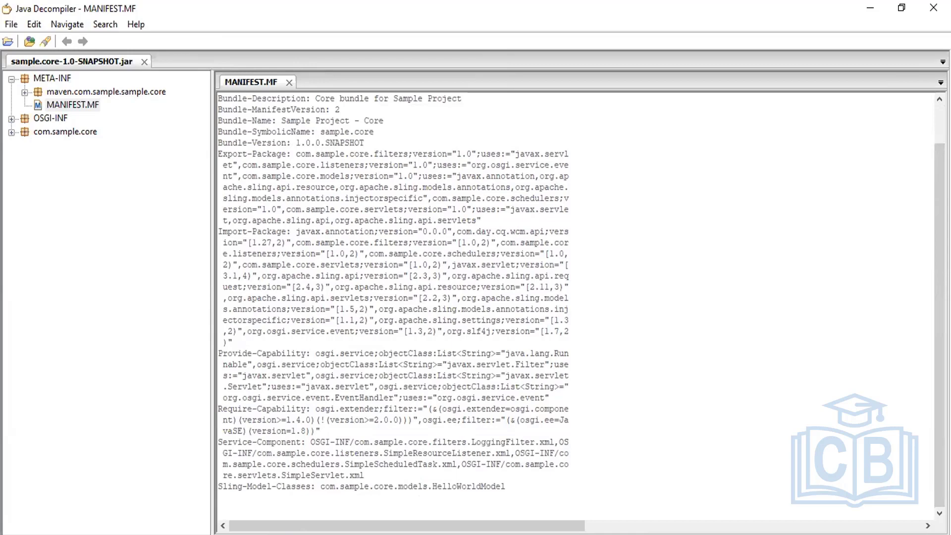
Hide JD-GUI, return to the Web Console Bundles page, and select 'system/console/bundles' in the address.
left_click(872, 13)
key("alt+Tab")
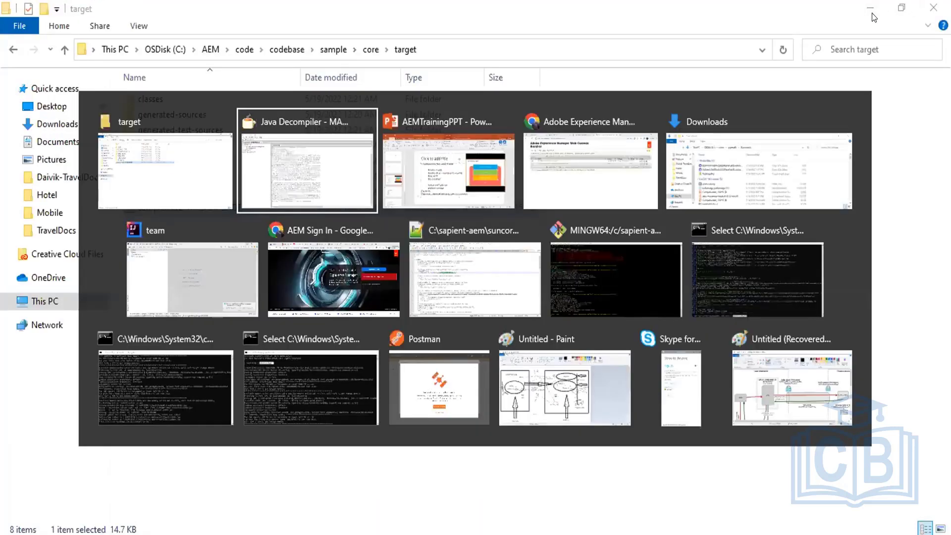
key("alt+Tab")
key("alt+Tab")
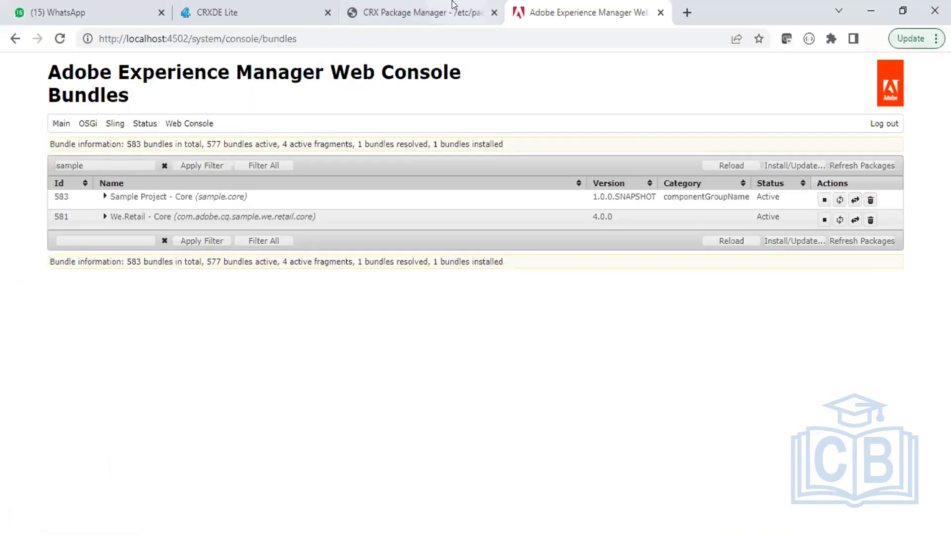
mouse_move(195, 124)
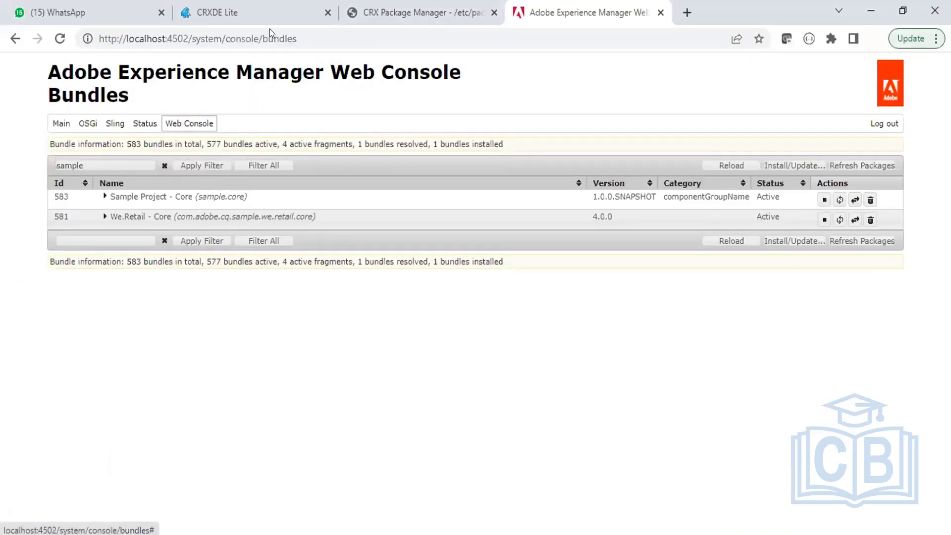
left_click_drag(192, 33, 296, 34)
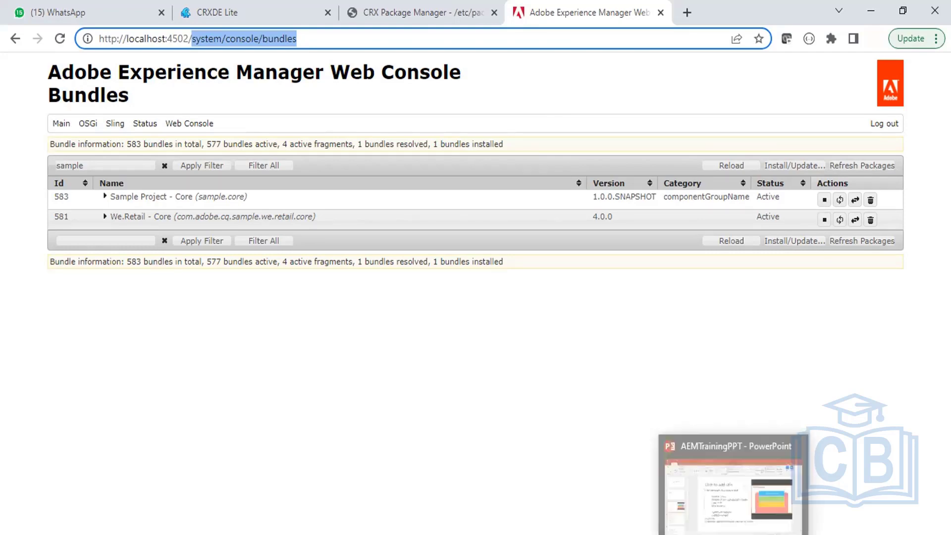
left_click(726, 492)
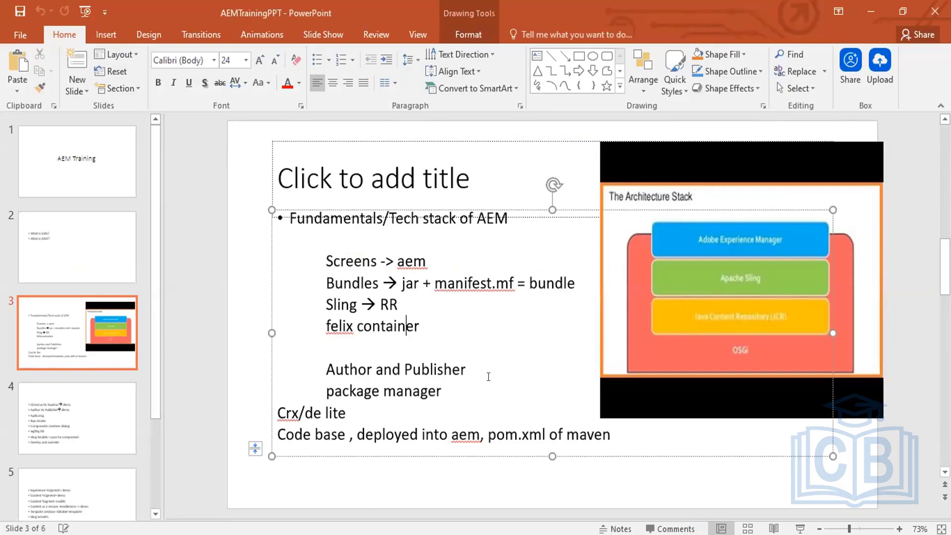
key("alt+Tab")
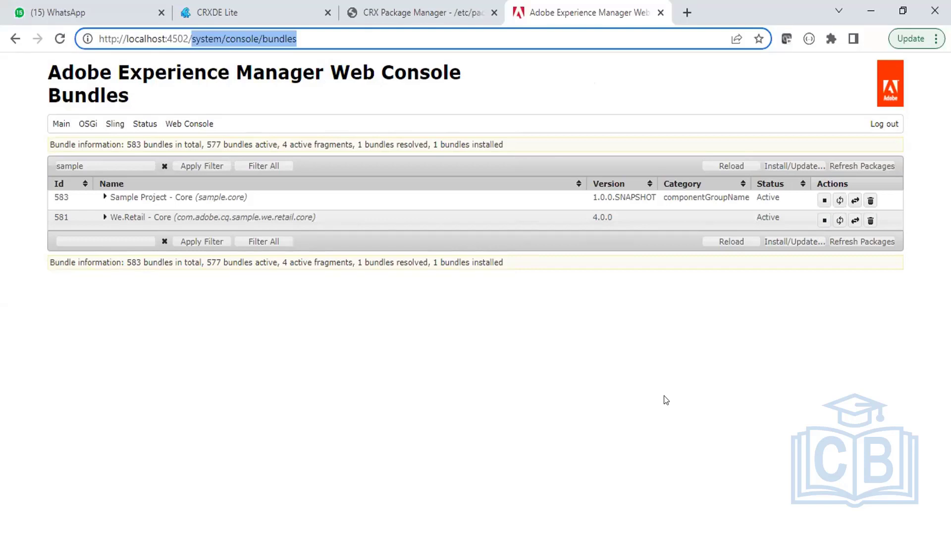
key("alt+Tab")
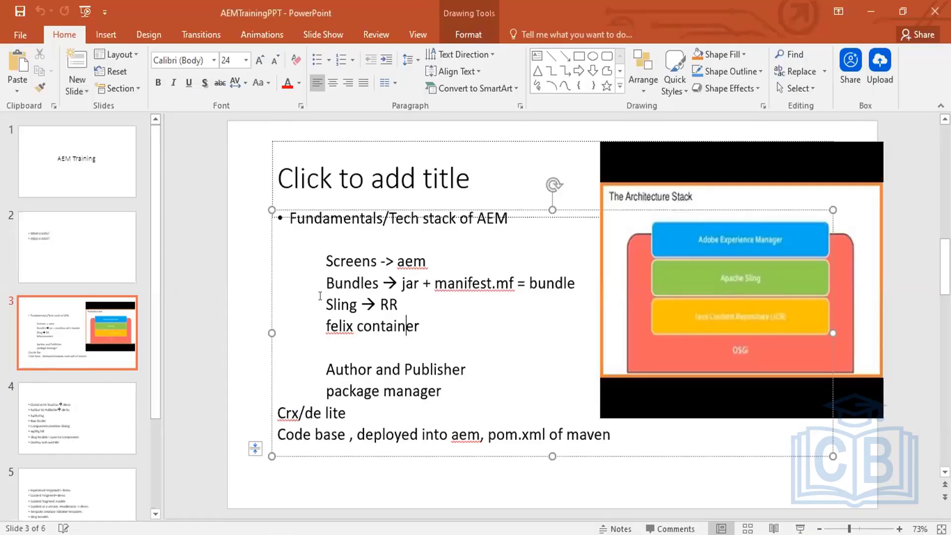
left_click(320, 295)
left_click_drag(320, 296, 380, 304)
key("alt+Tab")
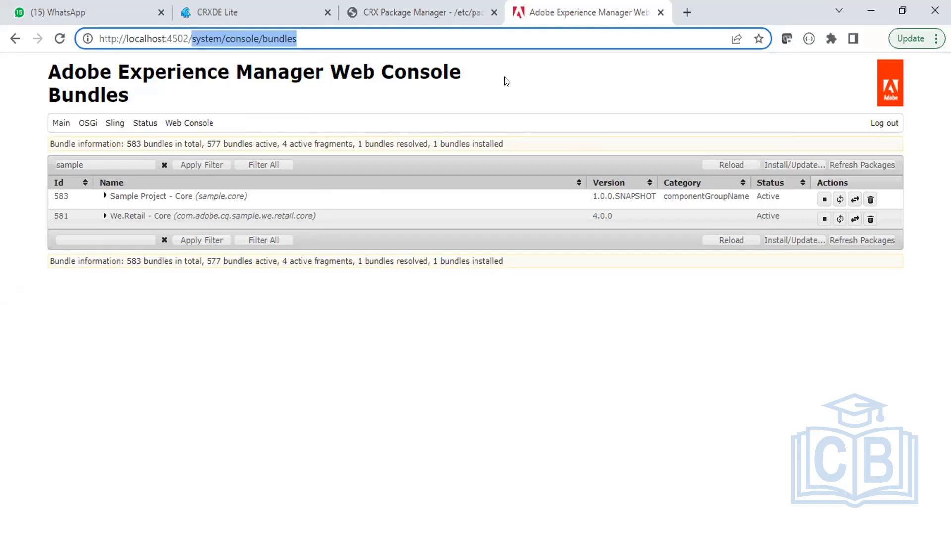
Close the CRX Package Manager tab, leaving the Web Console Bundles tab in view.
left_click(235, 4)
left_click(395, 9)
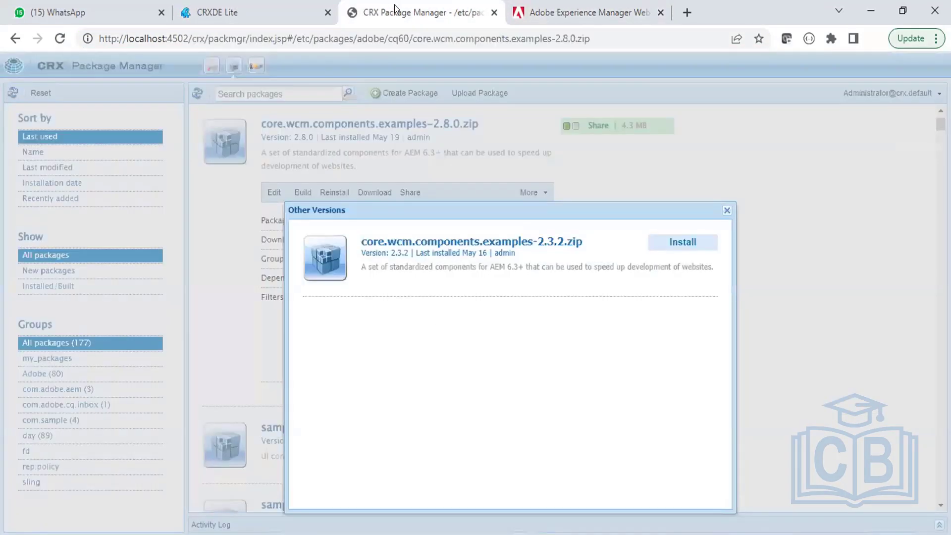
left_click(493, 13)
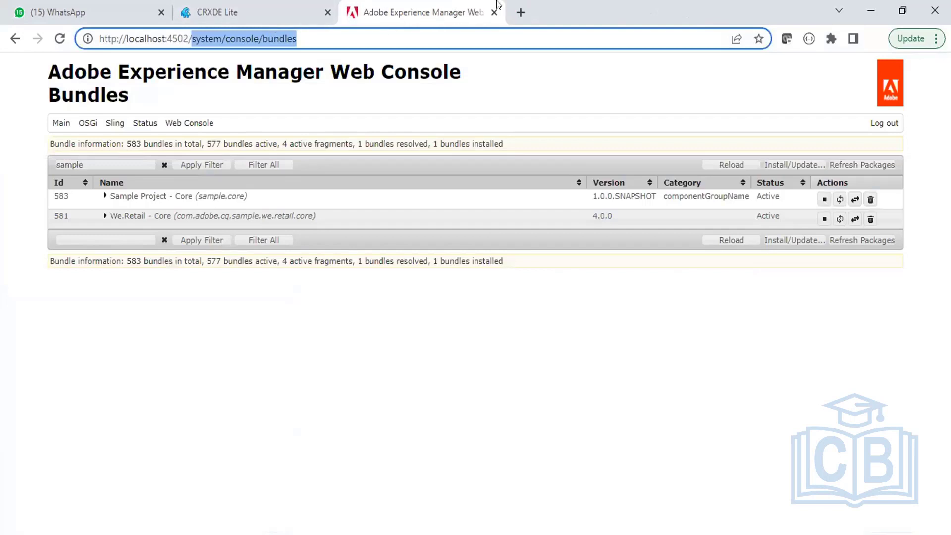
right_click(442, 5)
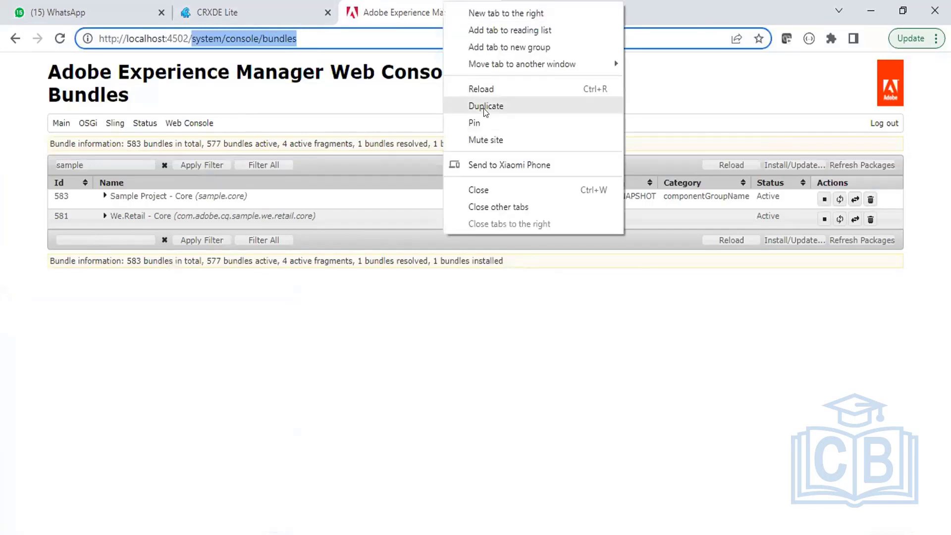
In a duplicated tab, browse Sites to We.Retail > United States > English and select the Men page.
left_click(485, 106)
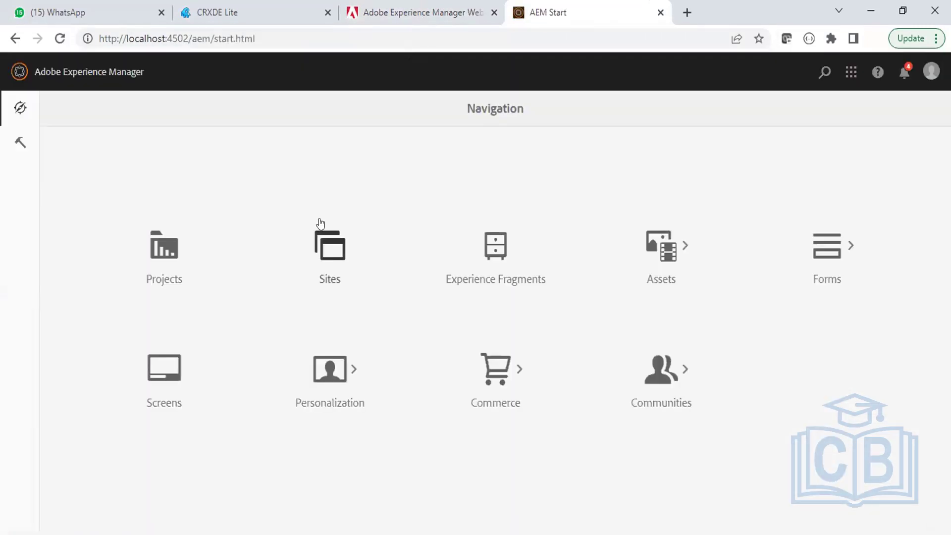
left_click(331, 244)
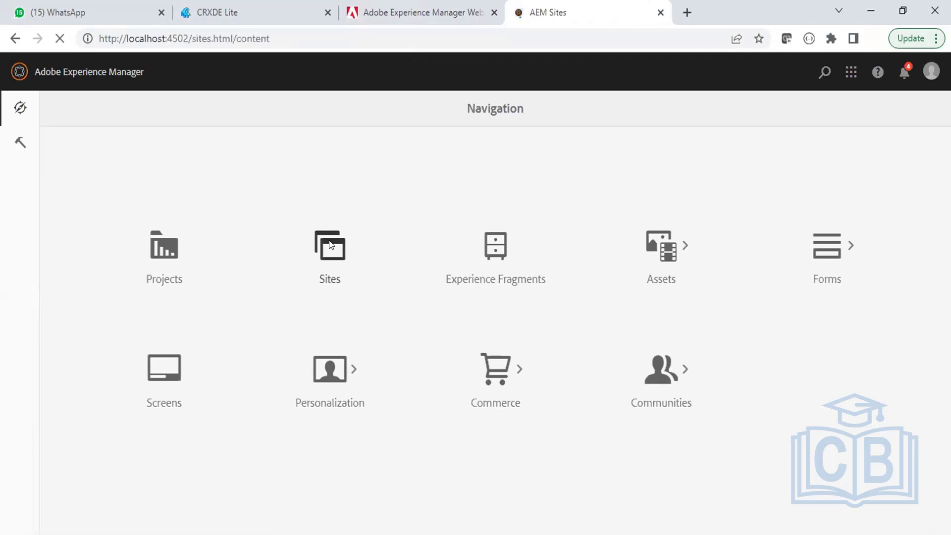
left_click(161, 12)
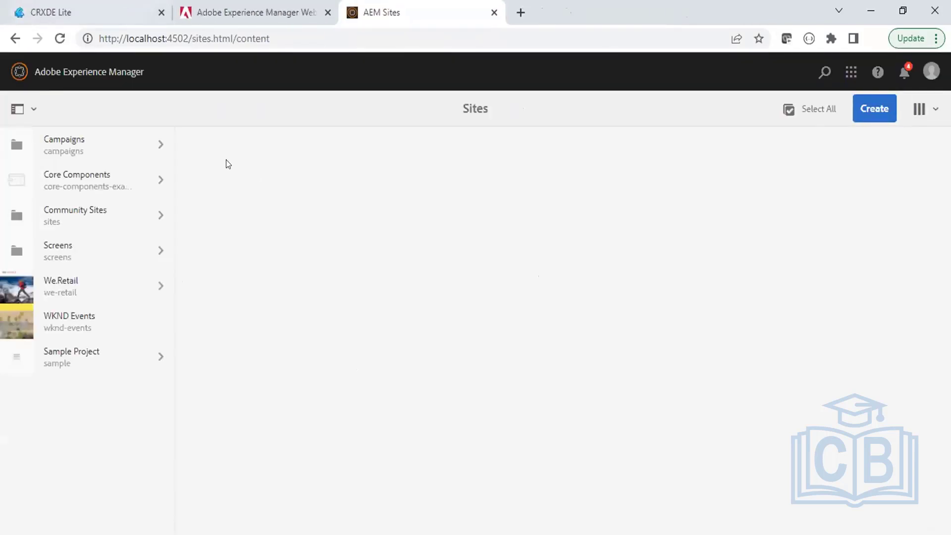
left_click(150, 300)
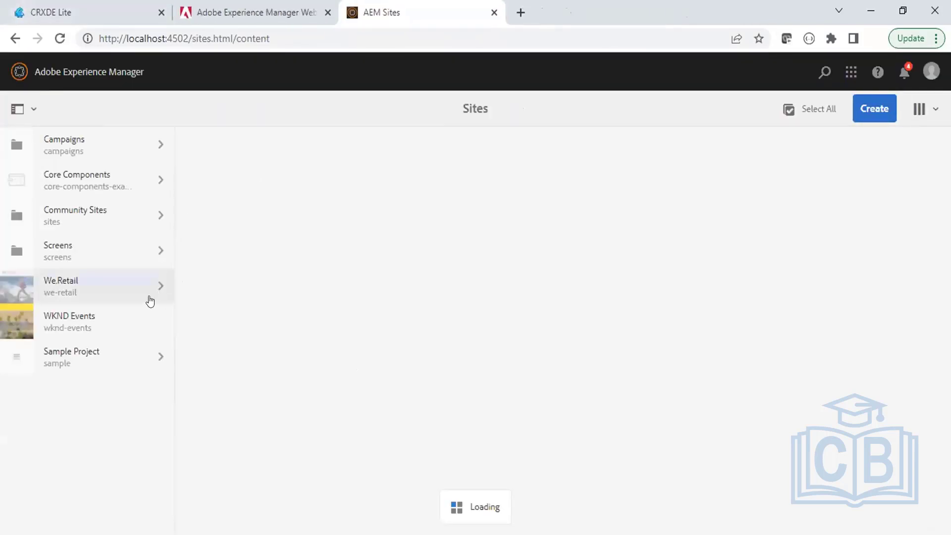
left_click(284, 184)
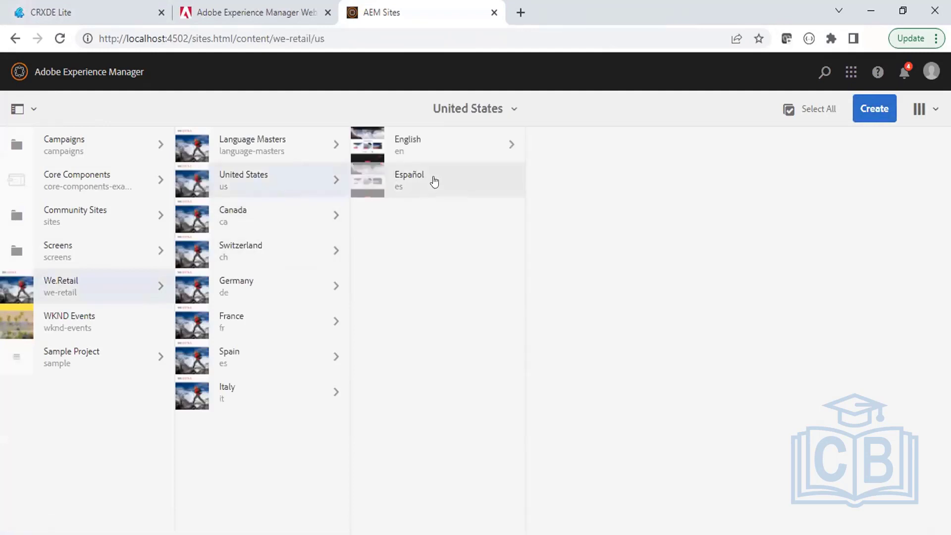
left_click(438, 149)
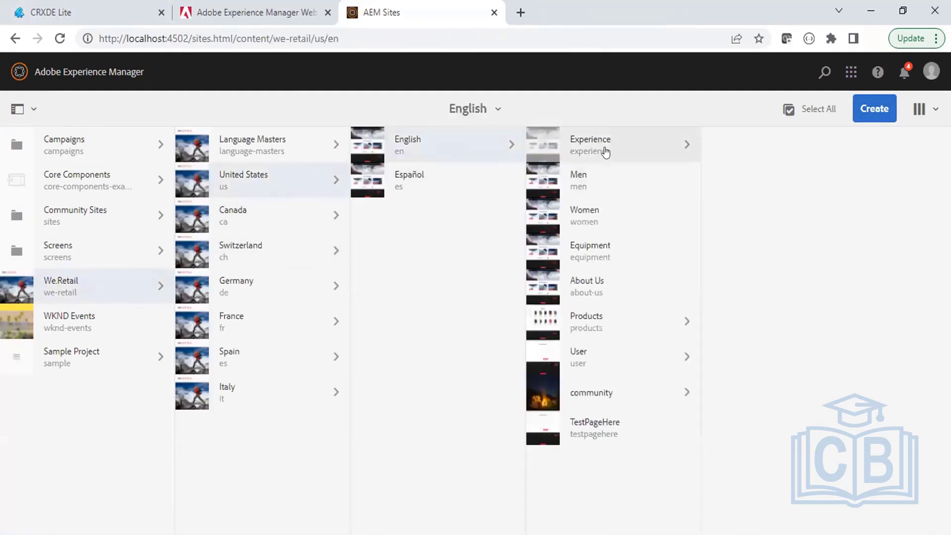
left_click(543, 180)
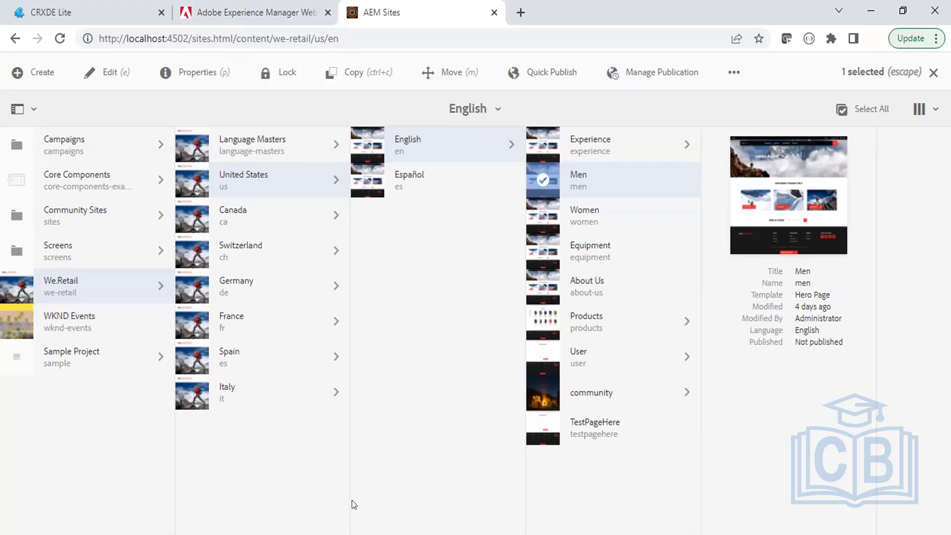
Go up to the sample project folder and drag its pom.xml into Notepad++.
mouse_move(358, 534)
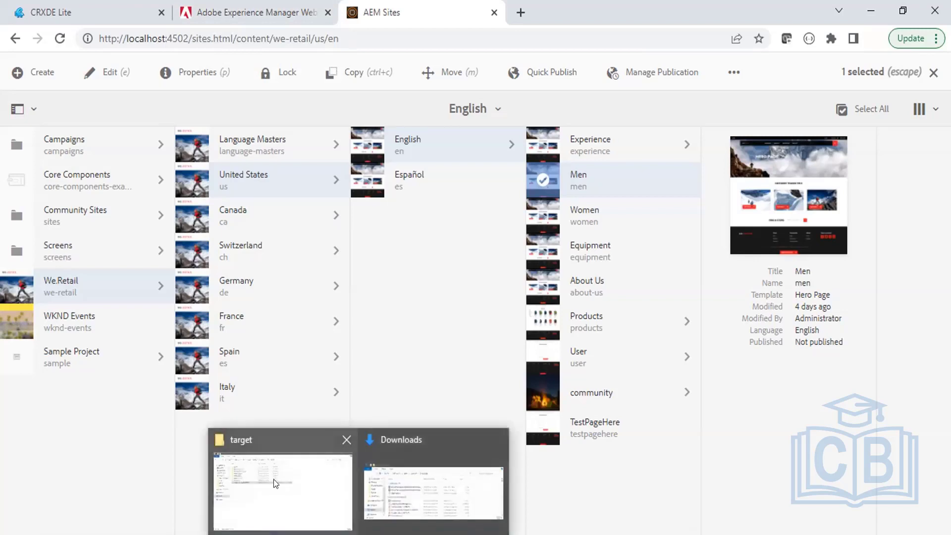
left_click(273, 479)
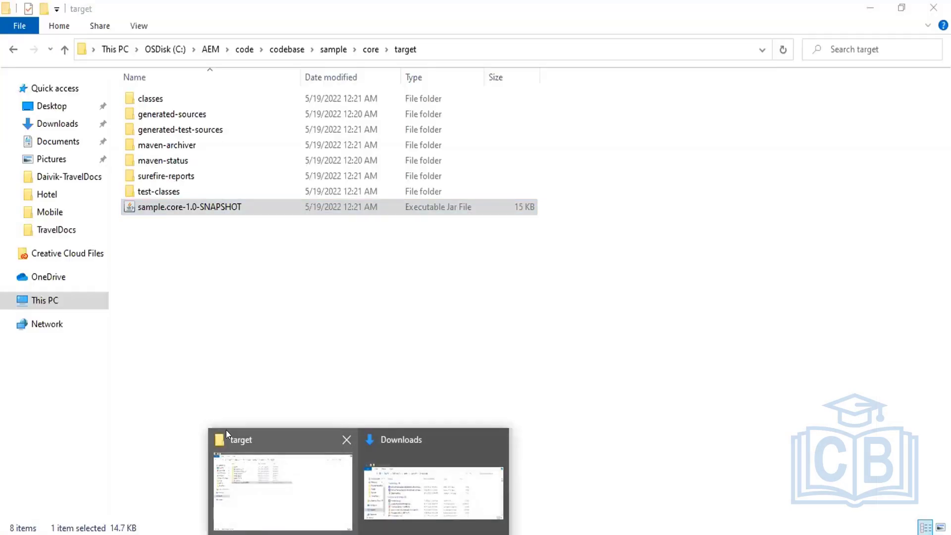
left_click(332, 50)
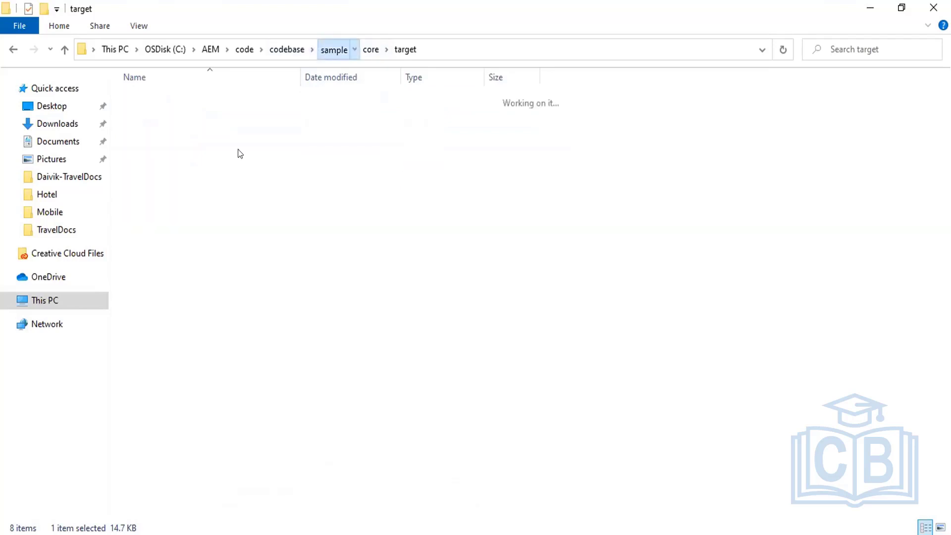
left_click_drag(145, 269, 325, 196)
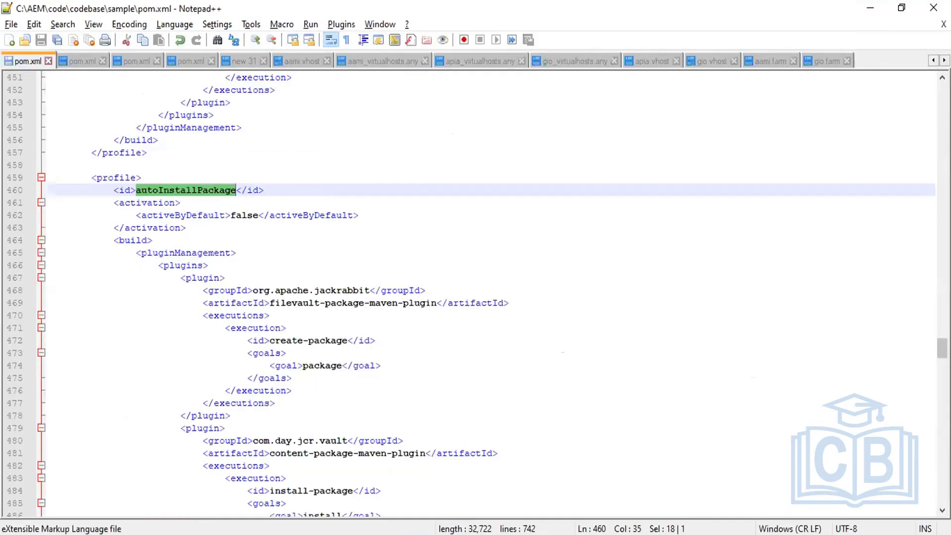
Scroll pom.xml to the top, select the 1.0-SNAPSHOT version on line 24, and switch to the browser.
left_click_drag(942, 348, 908, 91)
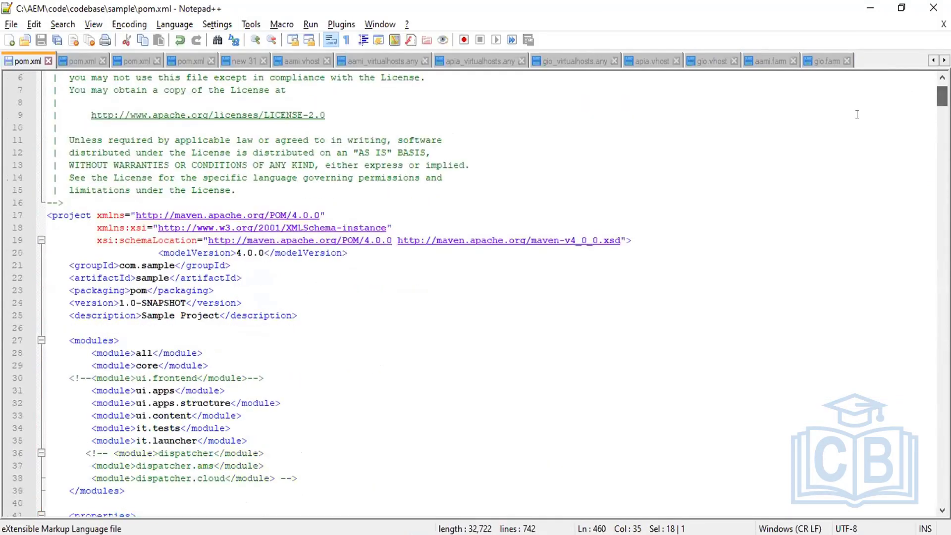
left_click_drag(119, 303, 133, 301)
left_click(113, 299)
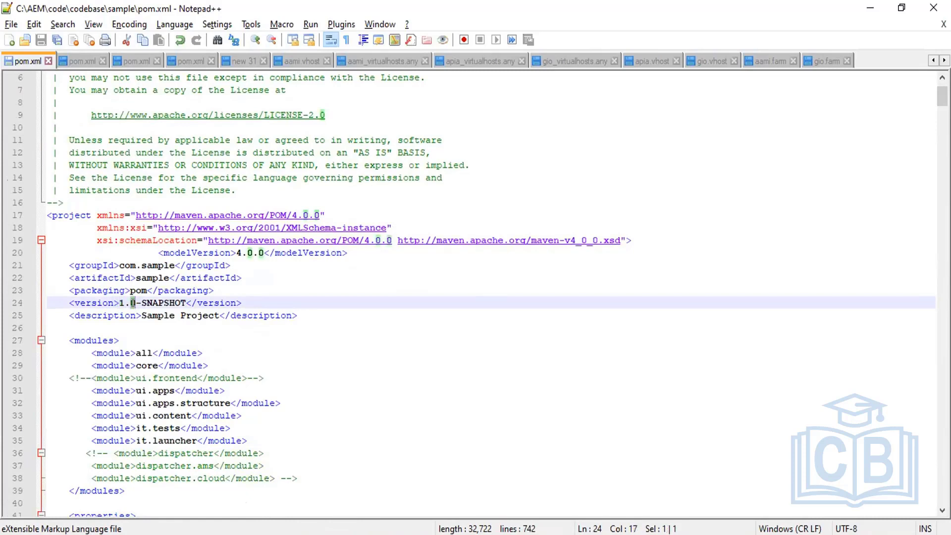
left_click(133, 303)
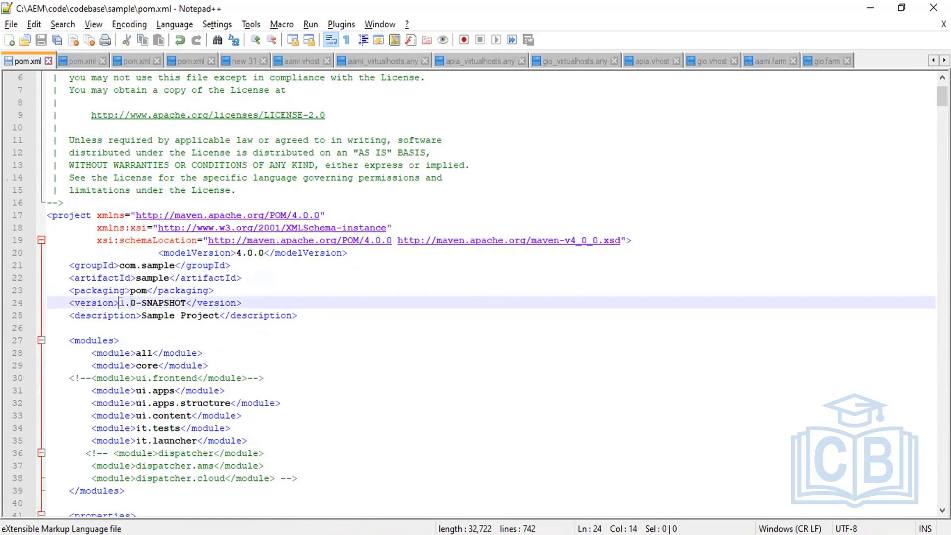
left_click_drag(119, 302, 184, 303)
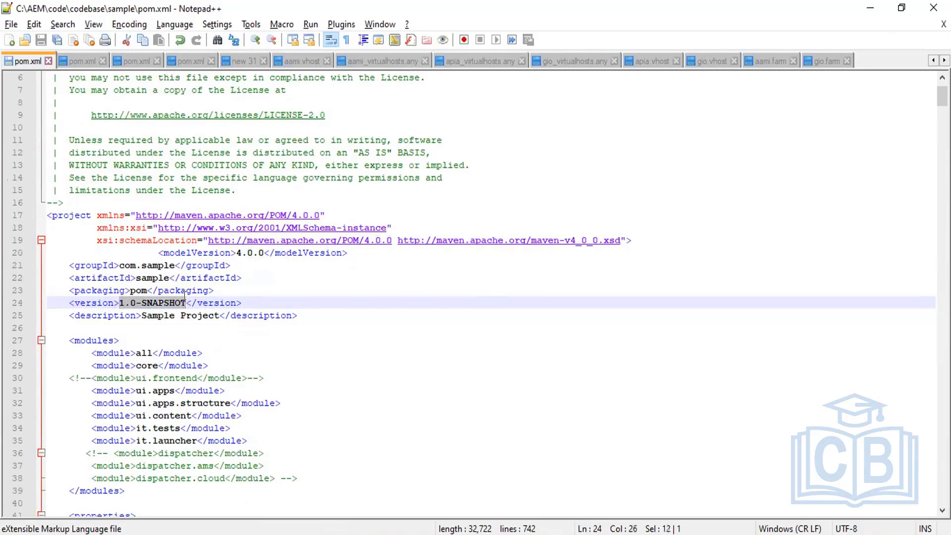
key("alt+Tab")
key("Tab")
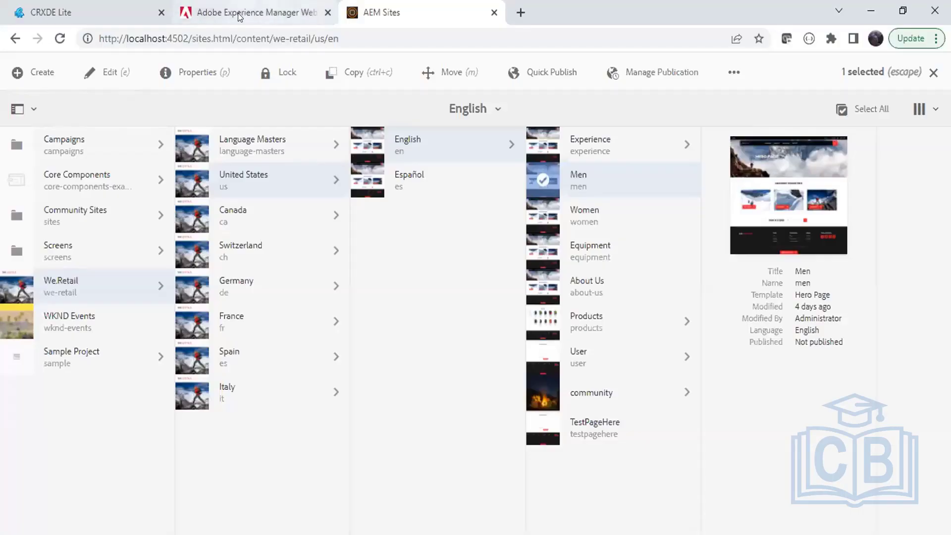
Compare the bundle version with pom.xml's 1.0-SNAPSHOT, marking its major and minor digits, then return to AEM Sites.
left_click(239, 14)
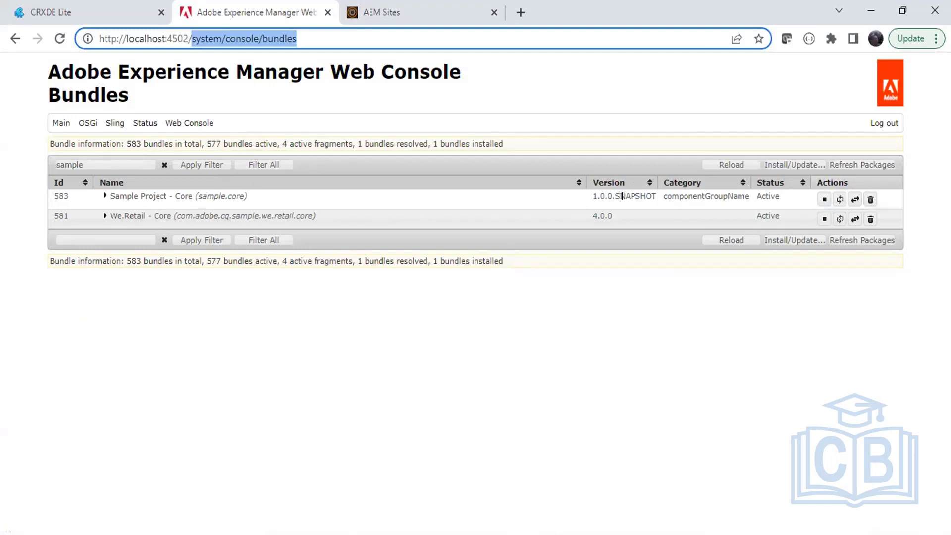
key("alt+Tab")
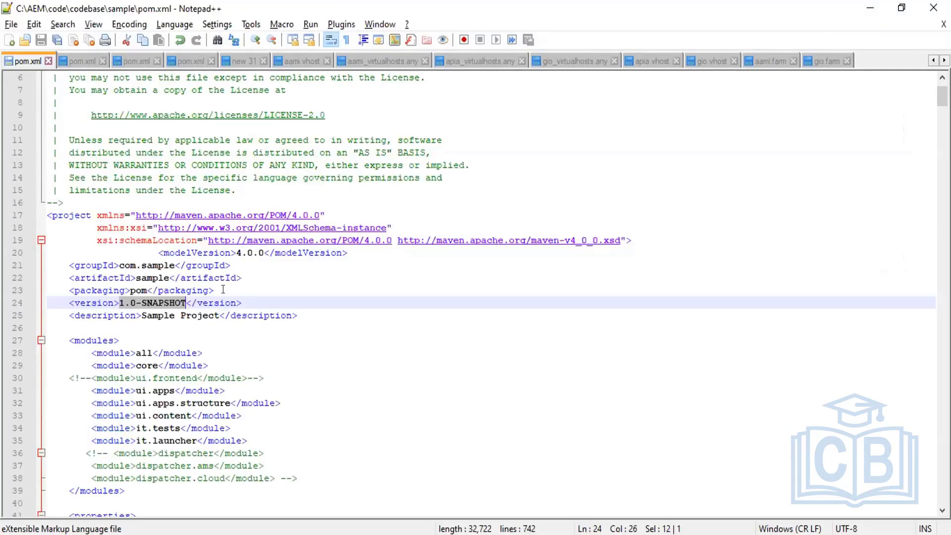
left_click(123, 303)
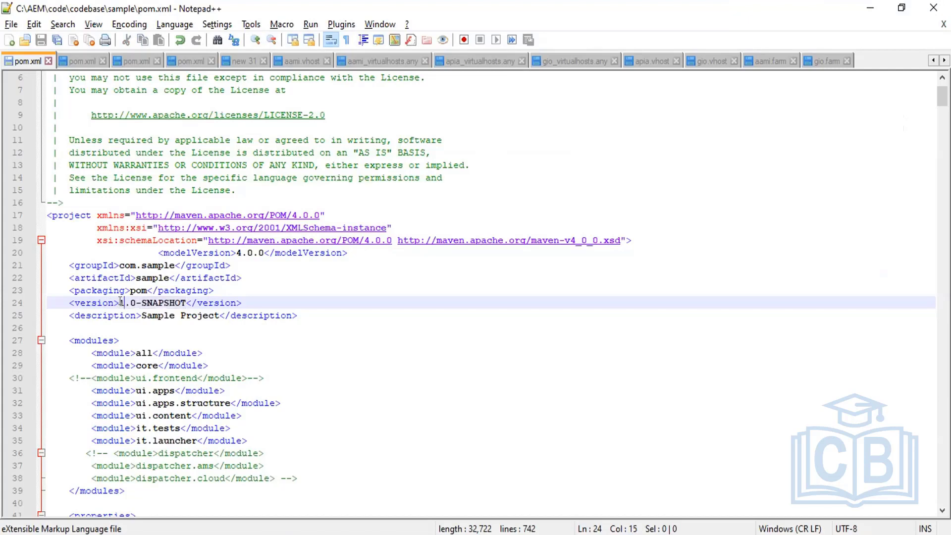
key("shift+Left")
left_click(131, 302)
key("shift+Right")
key("shift+Right")
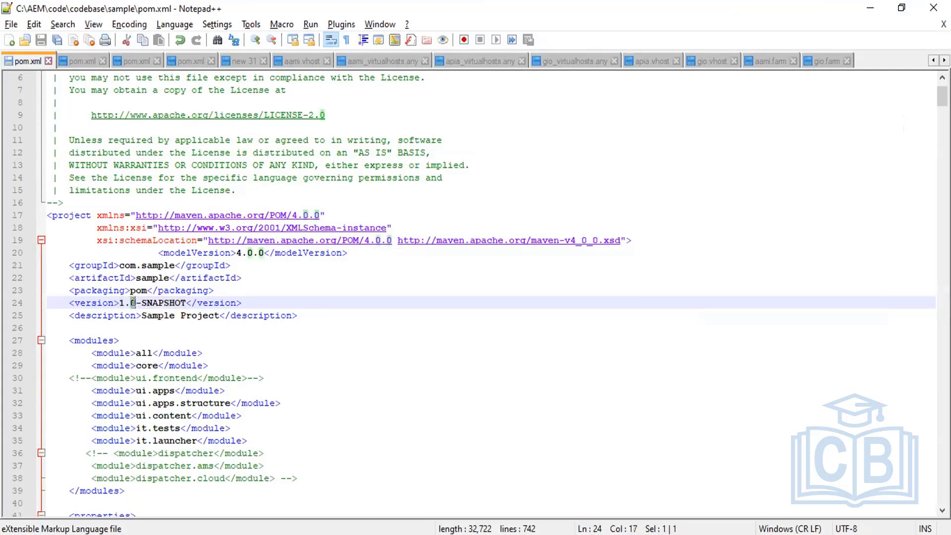
key("shift+Left")
double_click(122, 302)
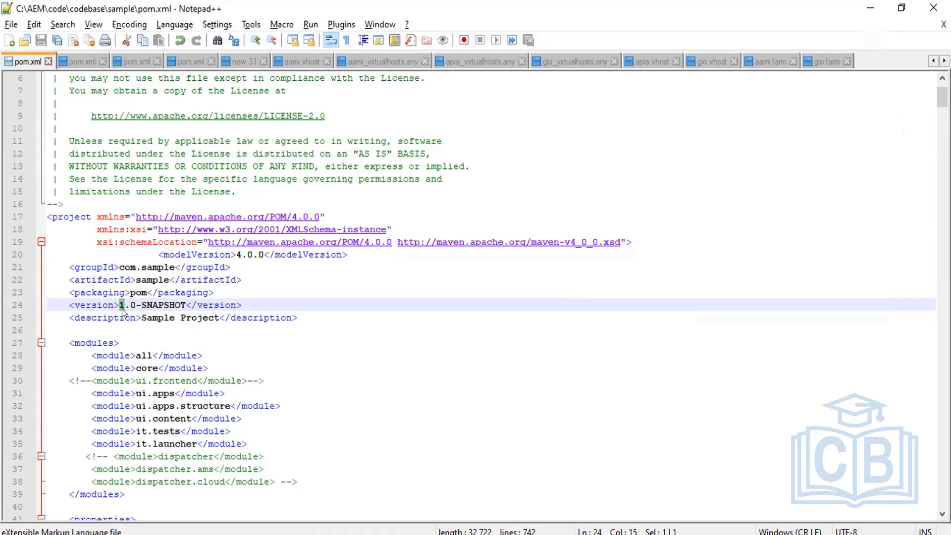
key("alt+Tab")
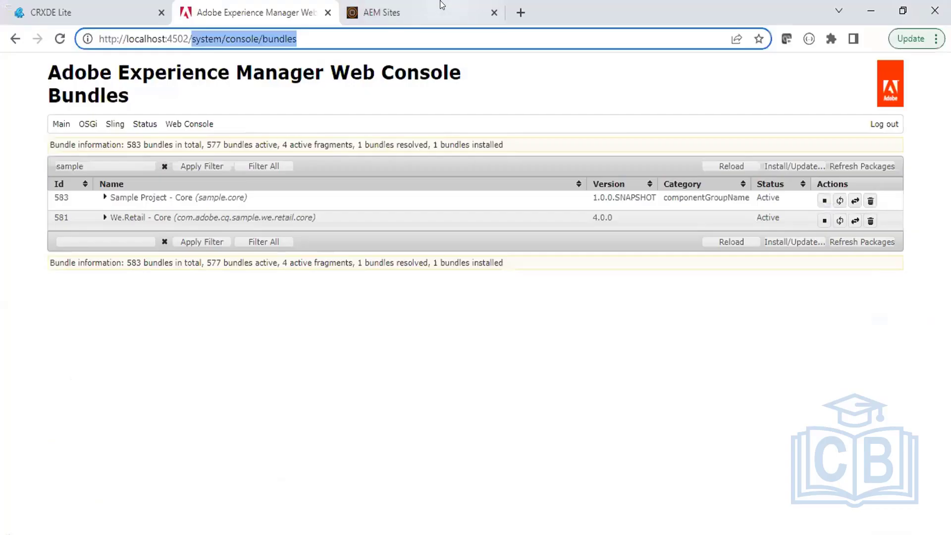
left_click(449, 5)
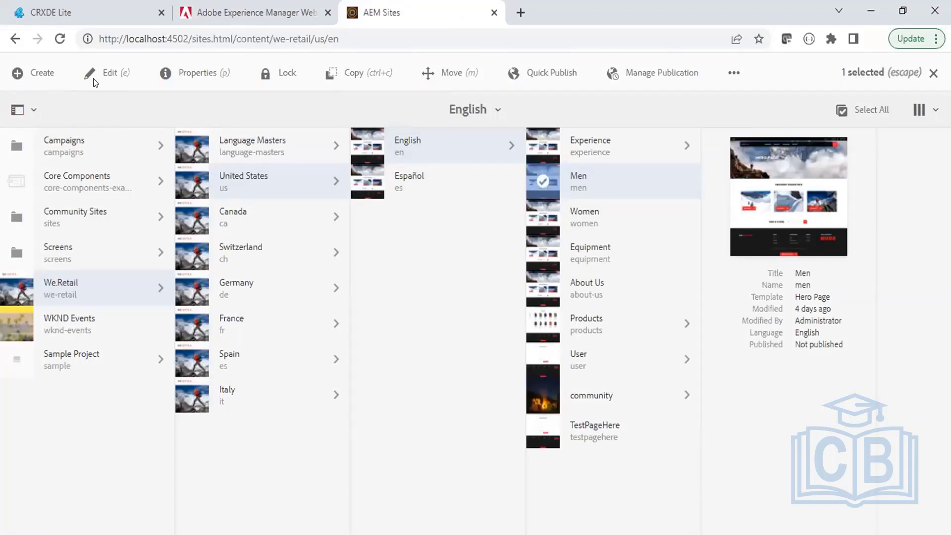
Open the We.Retail Men page (men.html) in the editor, mark its path, and move the CRXDE Lite tab right.
left_click(106, 75)
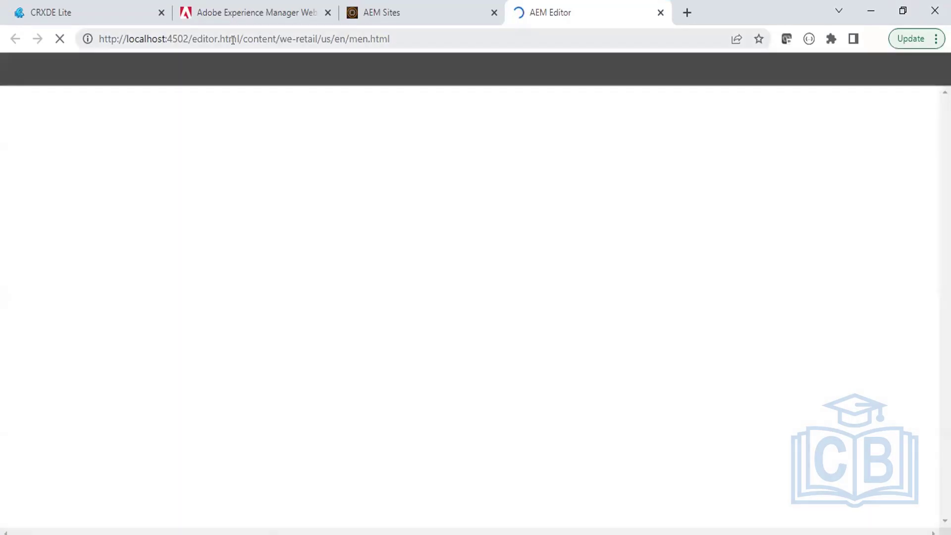
left_click_drag(238, 40, 376, 41)
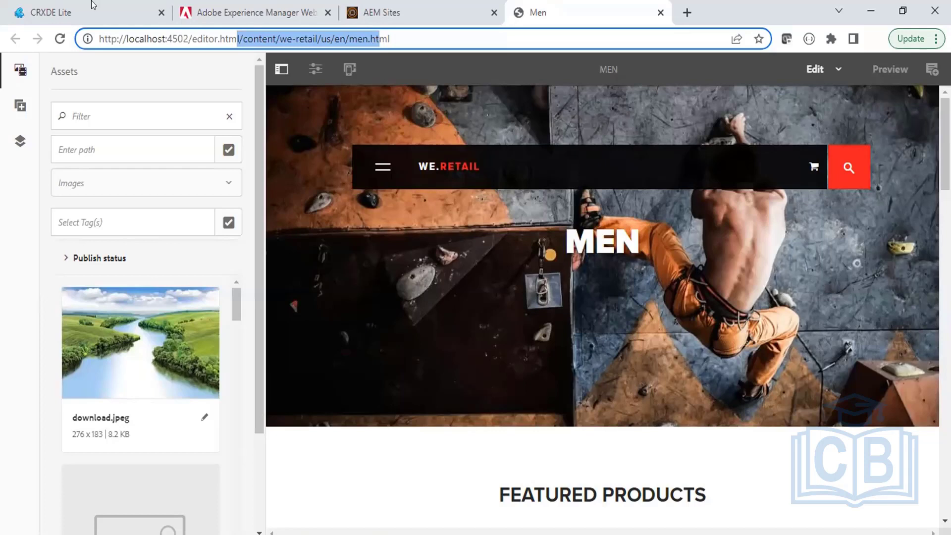
left_click_drag(92, 2, 333, 7)
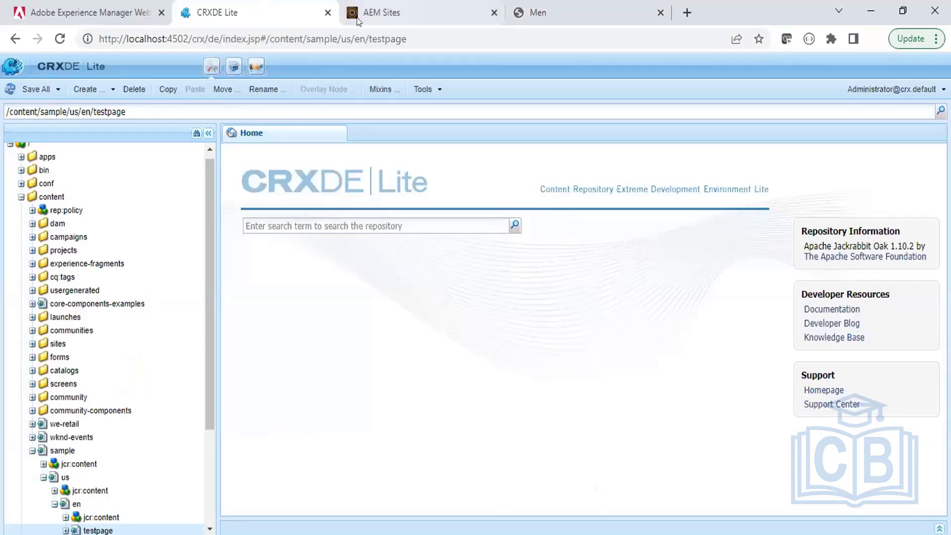
Copy /content/we-retail/us/en/men from the editor URL into CRXDE Lite's path field to jump to the men node.
left_click(605, 6)
left_click(267, 37)
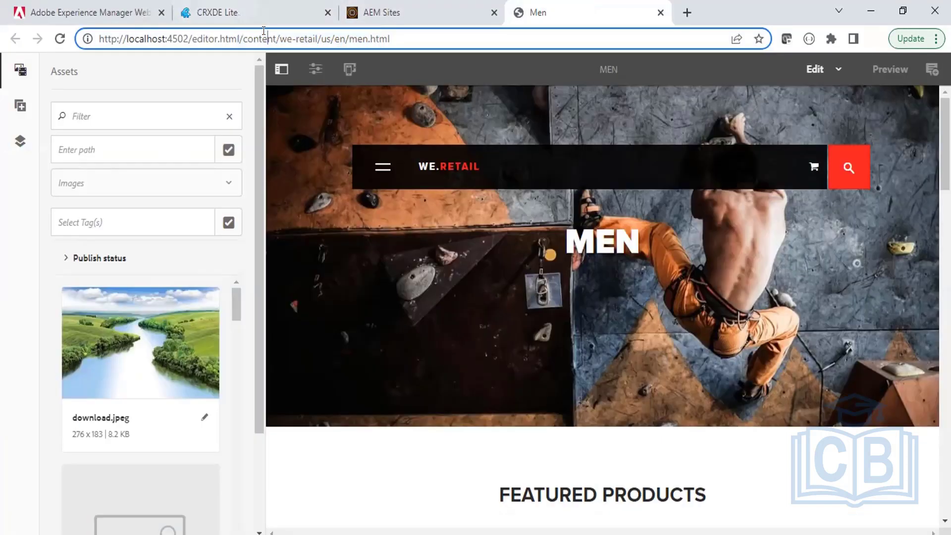
left_click(367, 37, "shift")
key("ctrl+c")
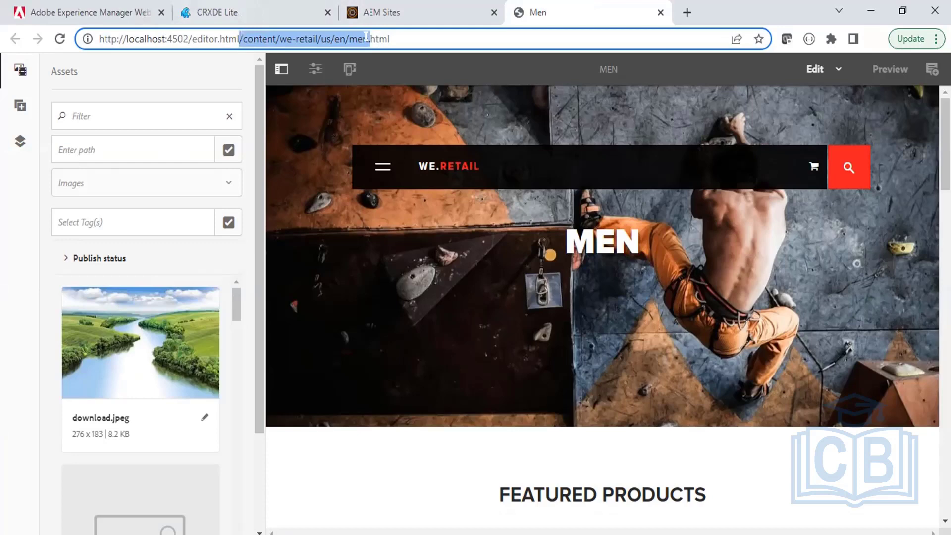
left_click(365, 36, "shift")
left_click(297, 12)
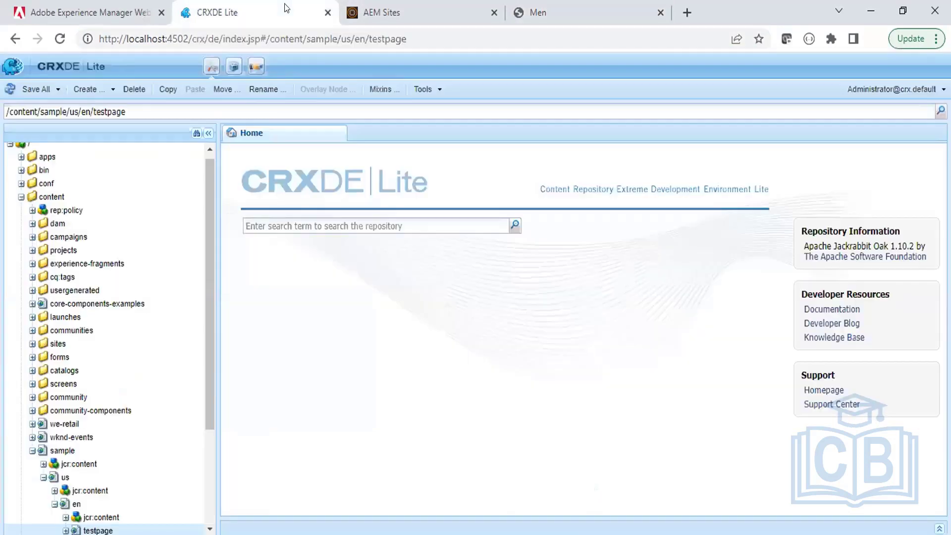
triple_click(279, 107)
key("ctrl+v")
key("Return")
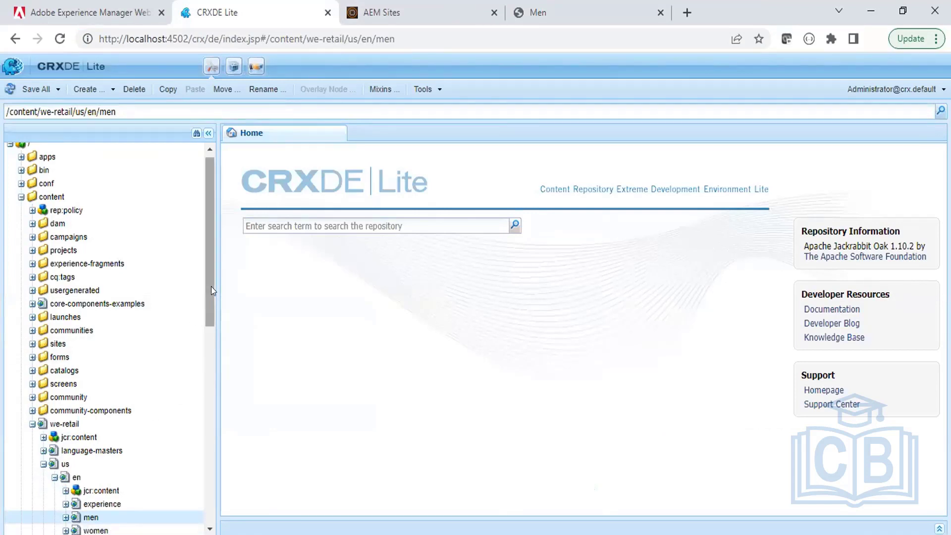
Compare the men node in CRXDE Lite's tree with the Men page in the editor.
left_click_drag(211, 286, 211, 332)
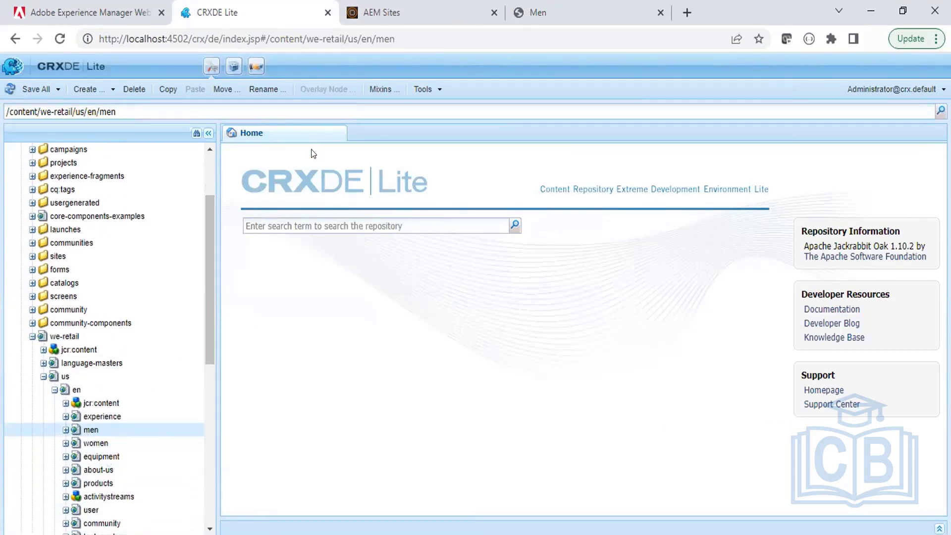
left_click(571, 9)
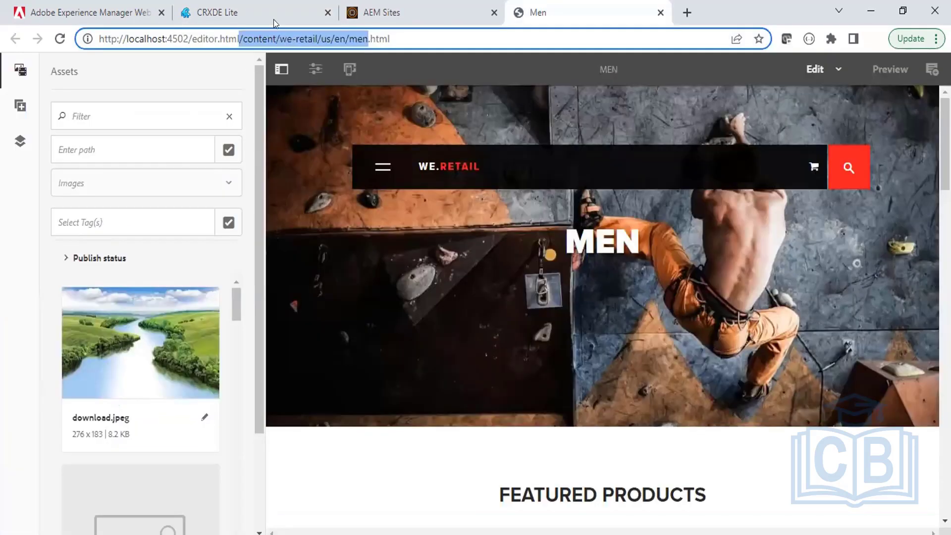
left_click(268, 12)
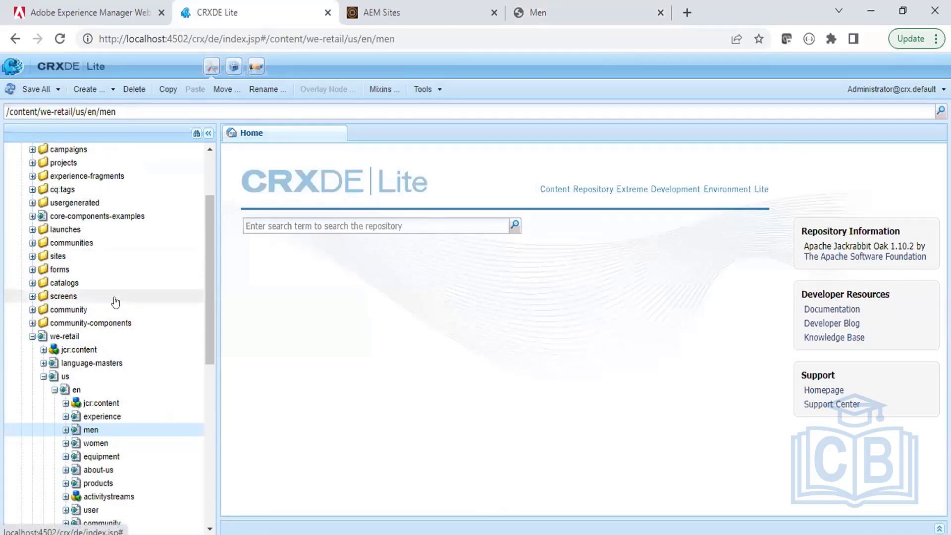
left_click(569, 12)
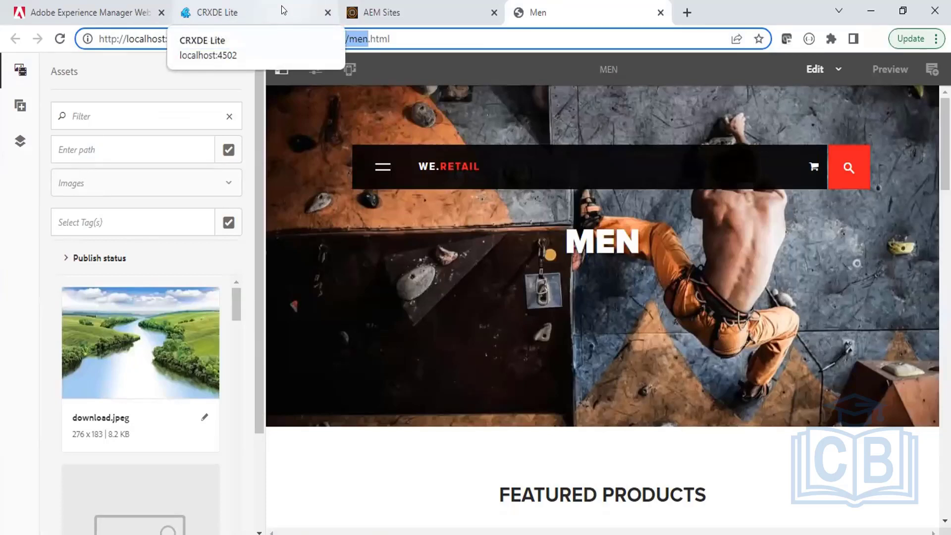
key("alt+Tab")
key("alt+Tab")
key("alt+Tab")
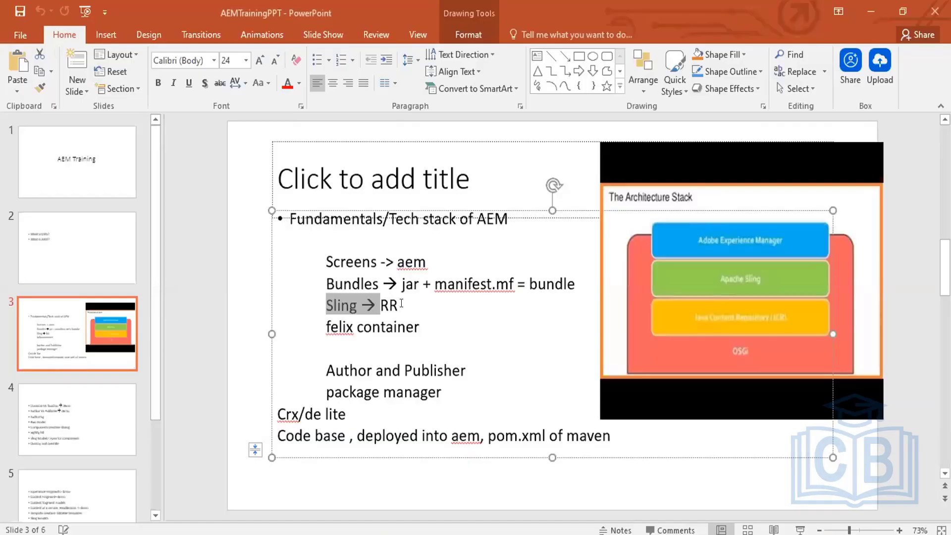
Highlight RR, Bundles, manifest.mf, the Sling arrow and the felix container line on slide 3.
left_click(399, 305)
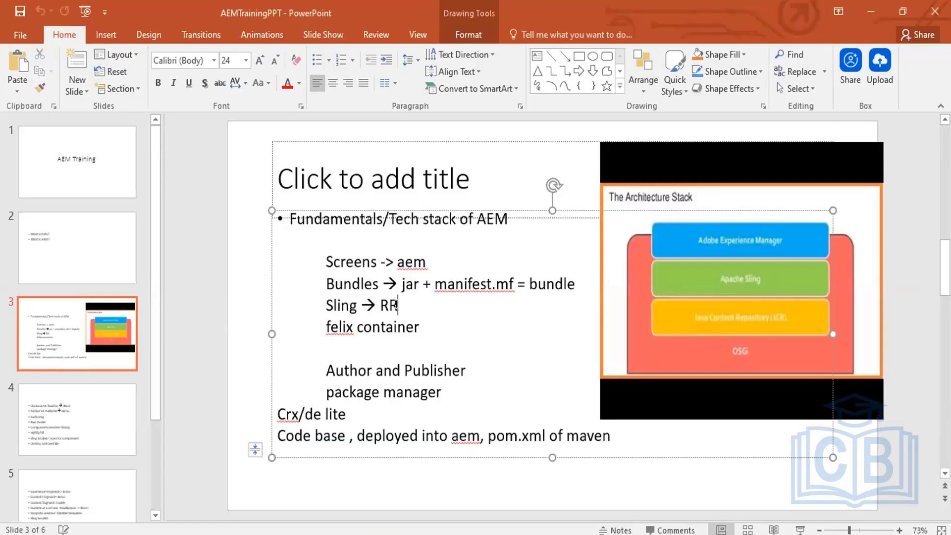
left_click_drag(399, 305, 378, 304)
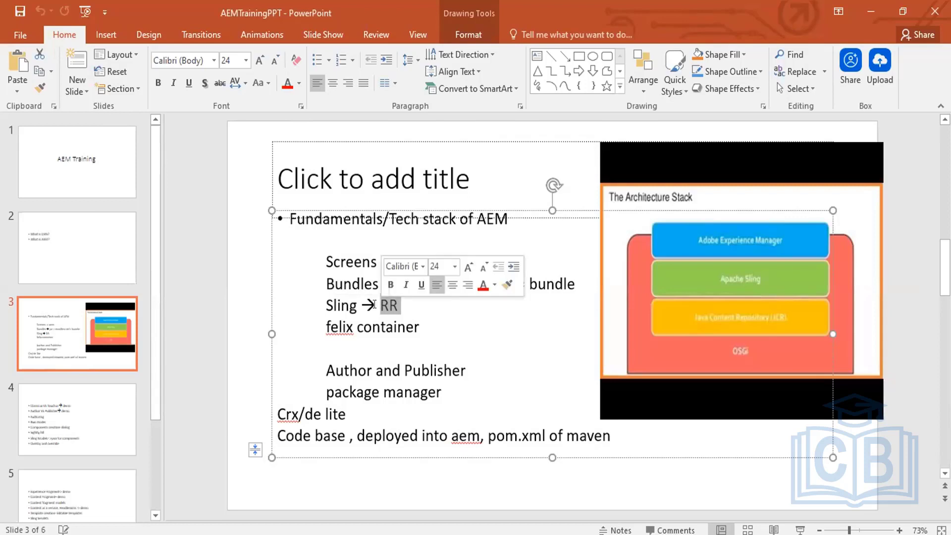
double_click(333, 284)
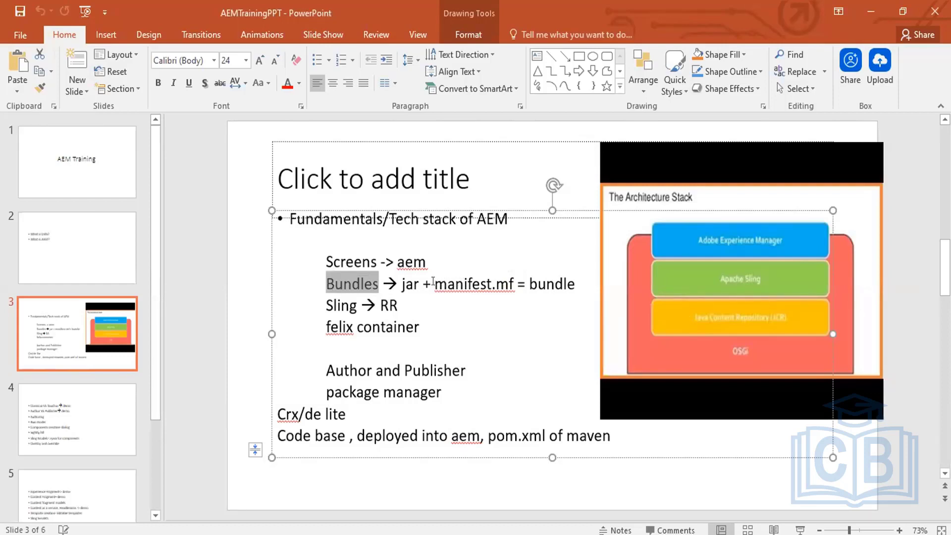
left_click_drag(432, 281, 495, 283)
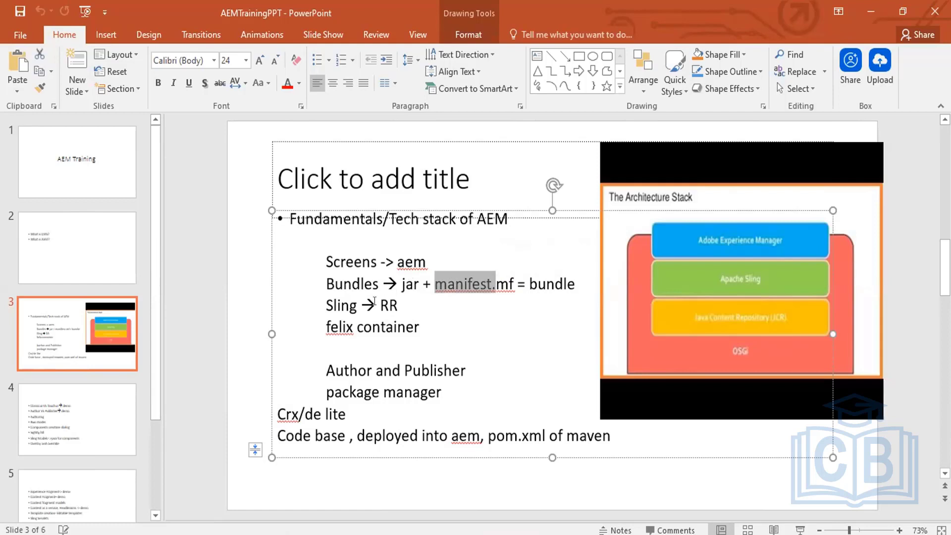
left_click_drag(360, 305, 396, 305)
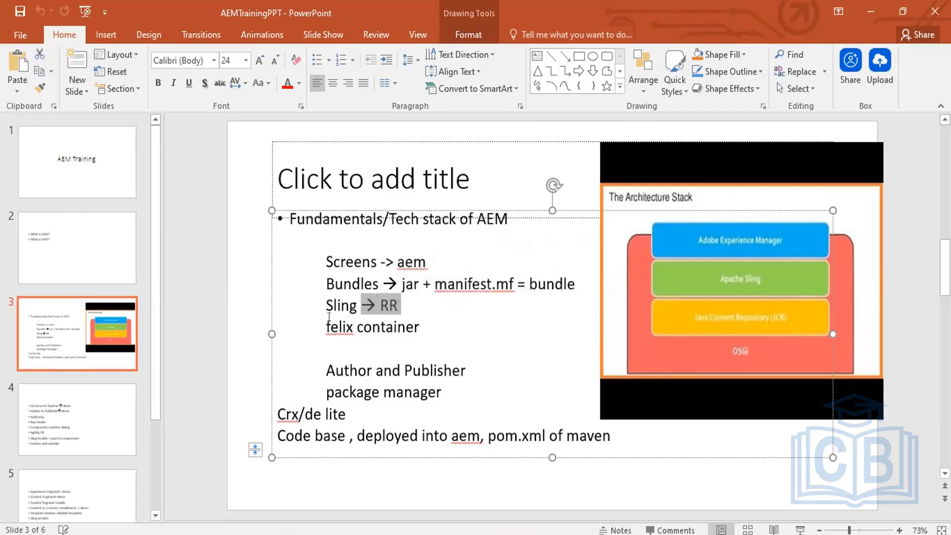
left_click_drag(322, 325, 387, 324)
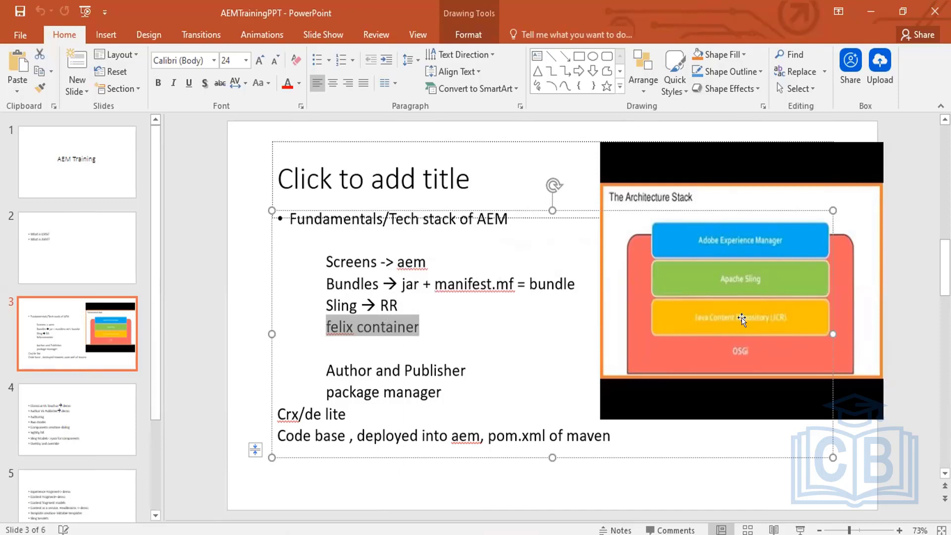
key("alt+Tab")
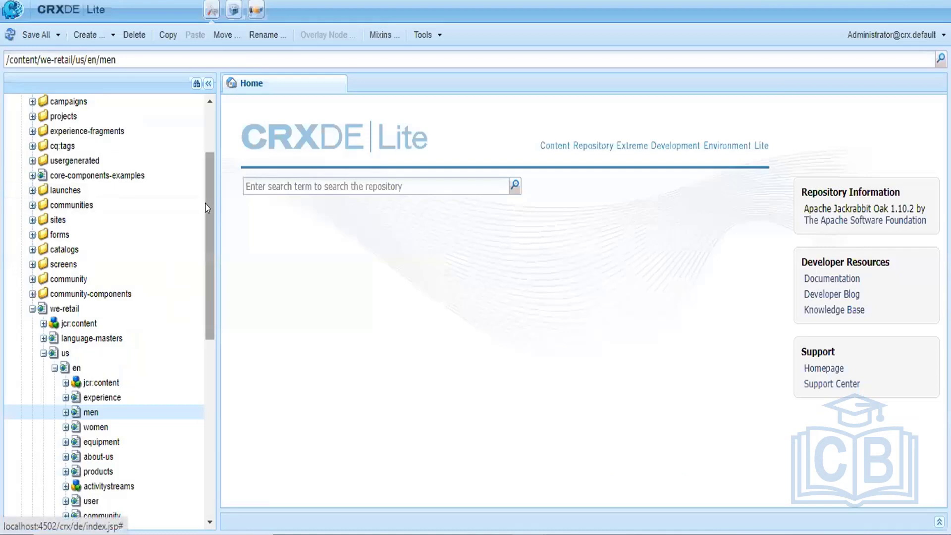
left_click_drag(206, 204, 206, 174)
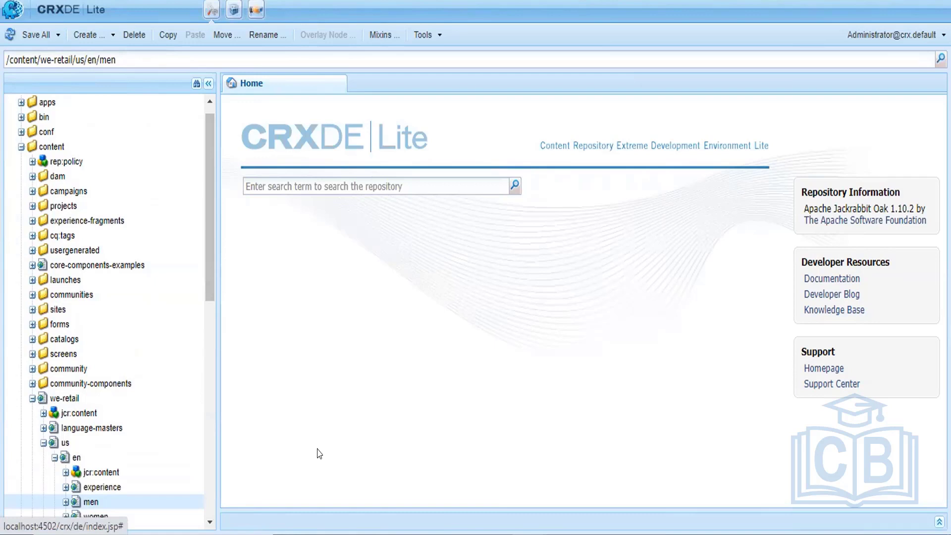
mouse_move(357, 532)
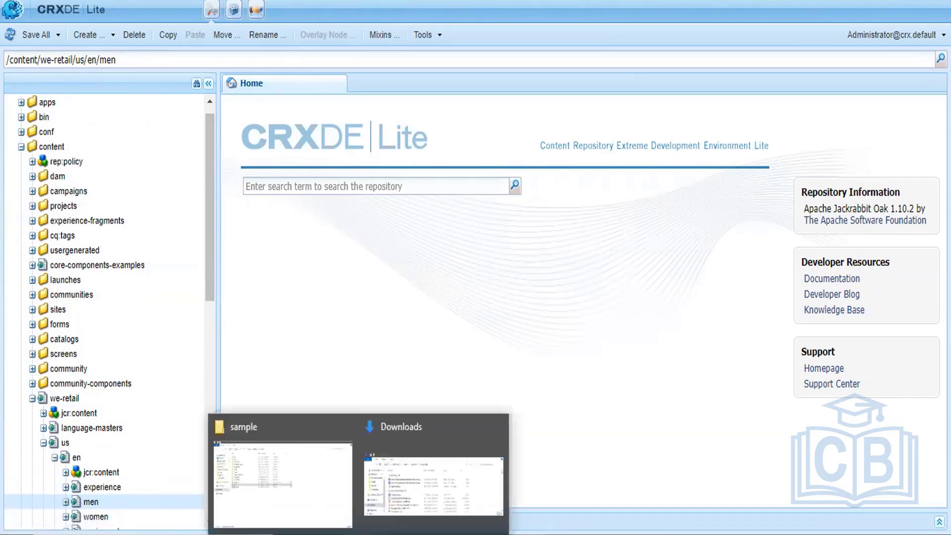
Browse in File Explorer to AEM6.5\crx-quickstart\repository to show blobids, datastore, index and segmentstore.
left_click(267, 470)
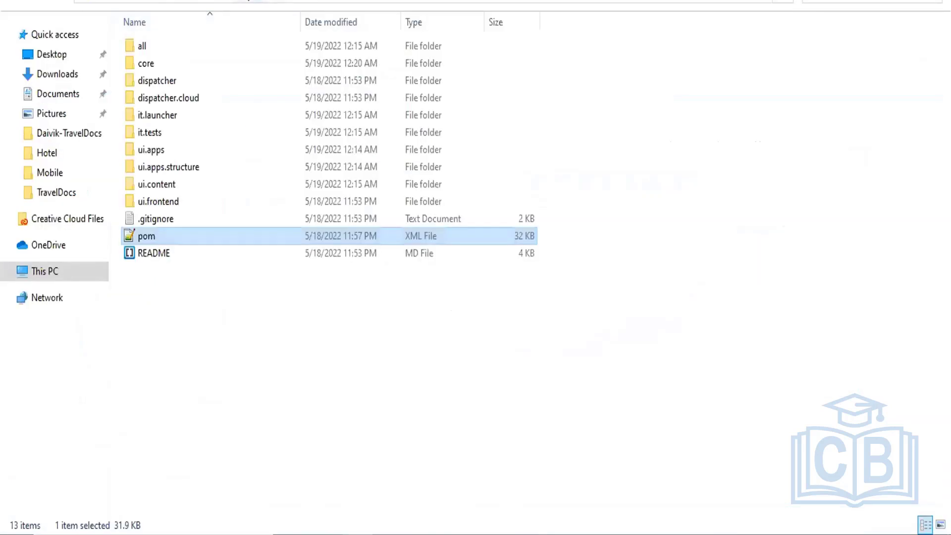
left_click(212, 1)
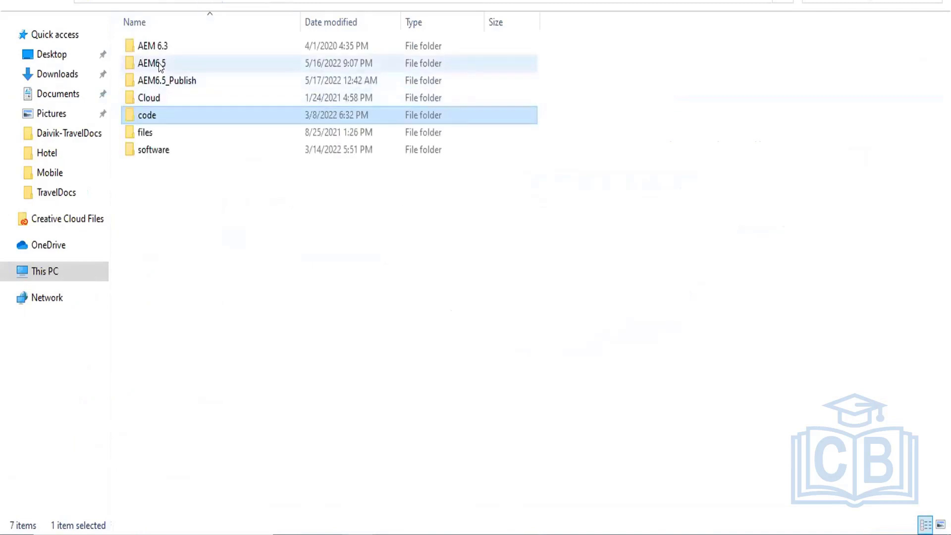
double_click(154, 64)
double_click(163, 48)
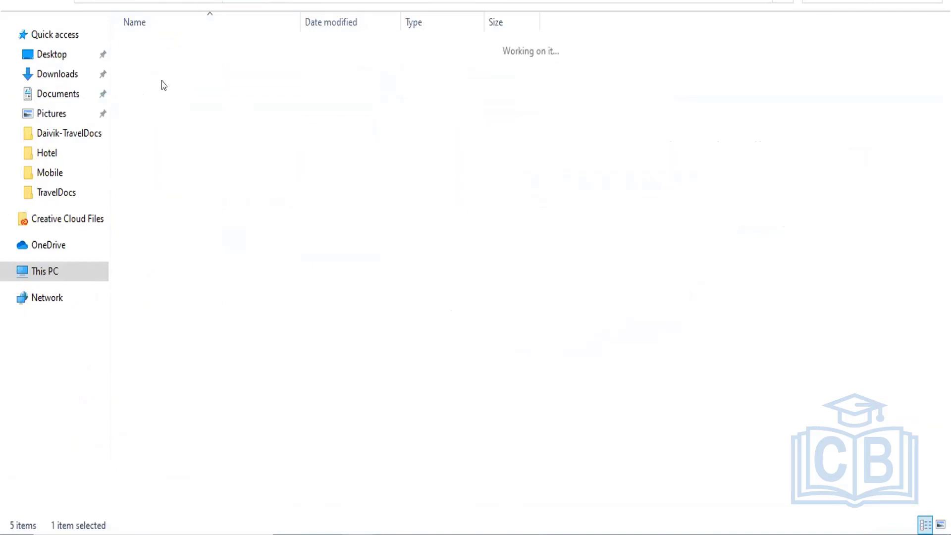
double_click(163, 168)
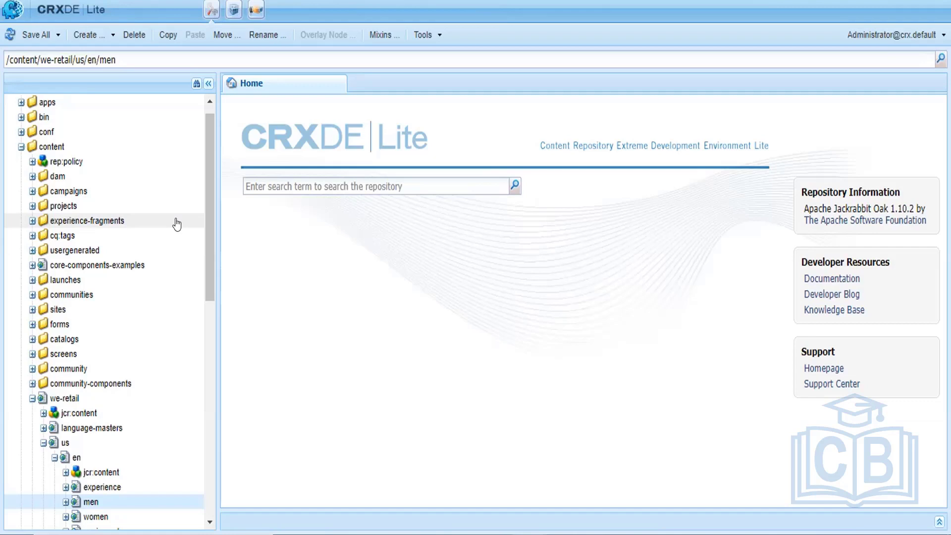
Review the men node's jcr:created, jcr:createdBy and jcr:primaryType in the Properties panel, then collapse it.
left_click_drag(208, 227, 213, 258)
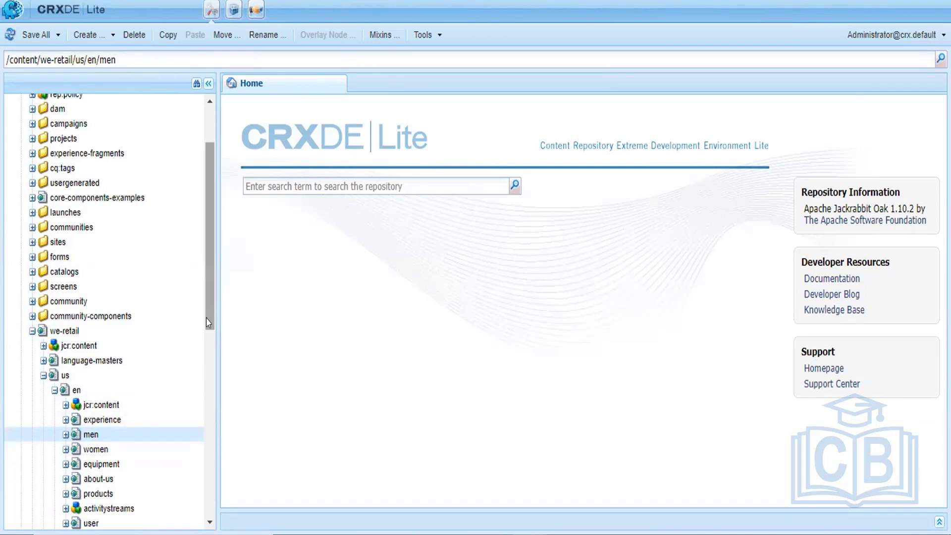
left_click_drag(206, 319, 209, 369)
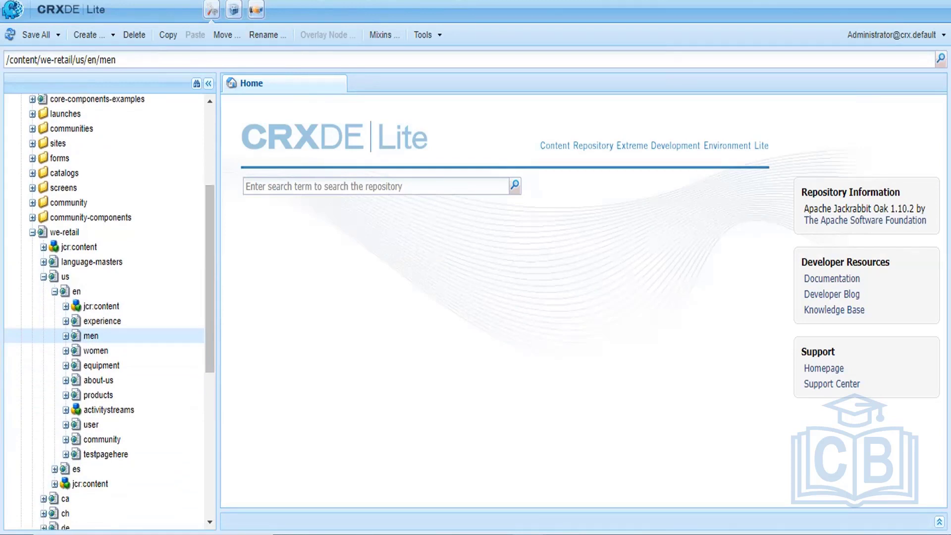
left_click(938, 521)
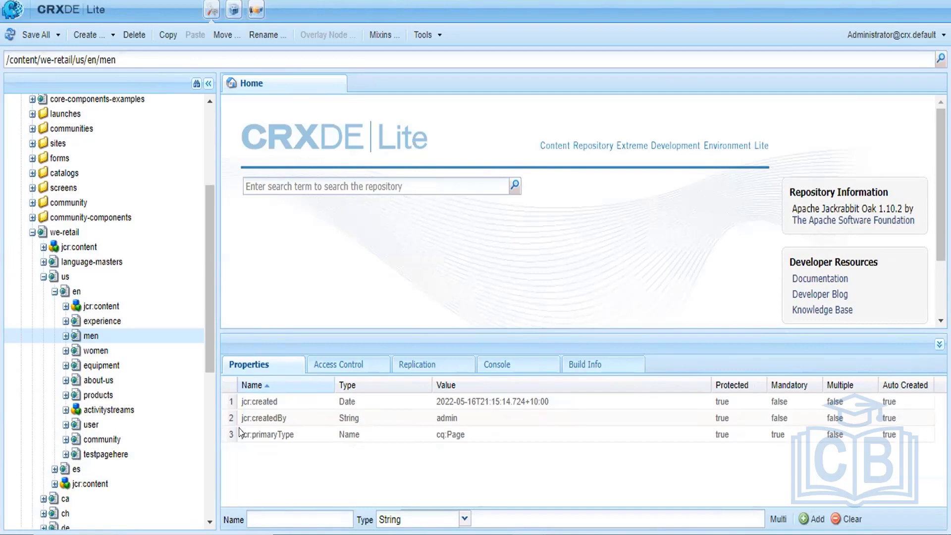
left_click(936, 344)
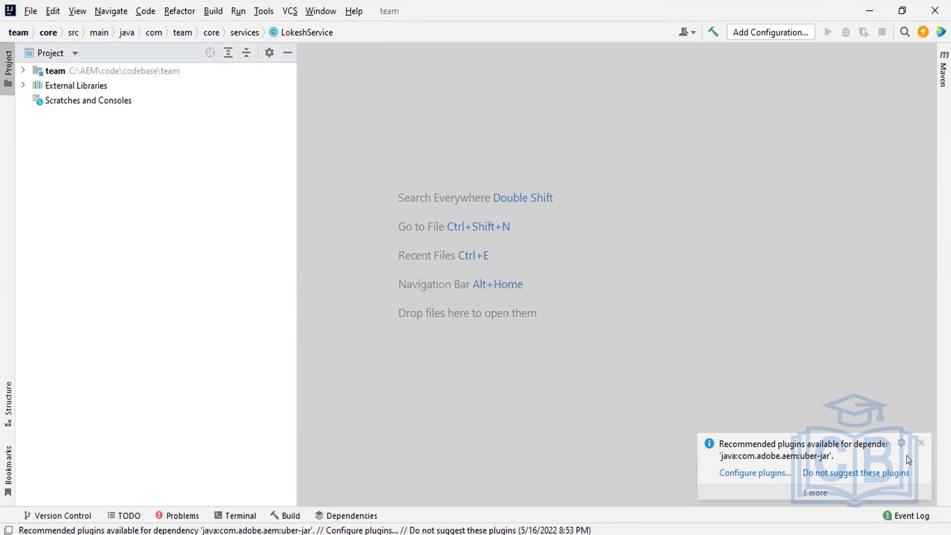
Close the 'Recommended plugins available' balloon about the AEM uber-jar dependency.
left_click(919, 442)
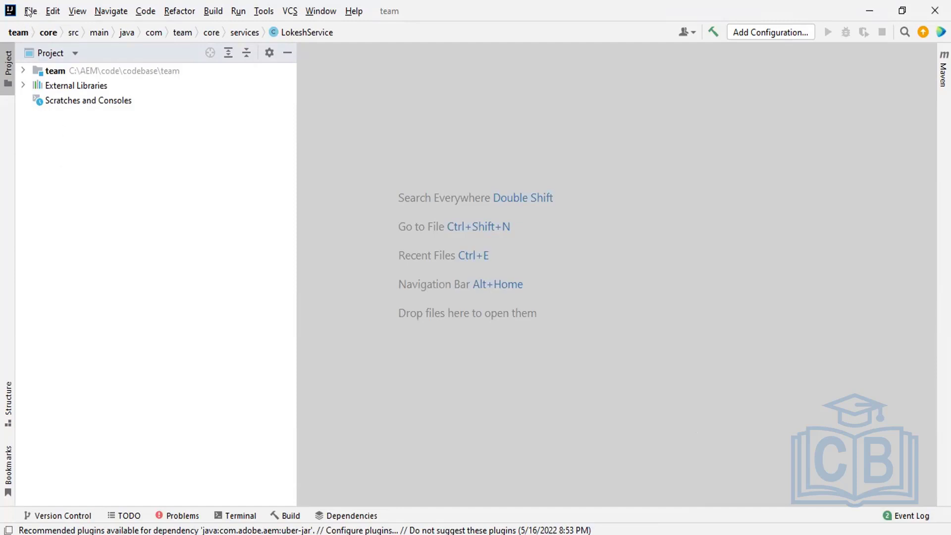
left_click(28, 11)
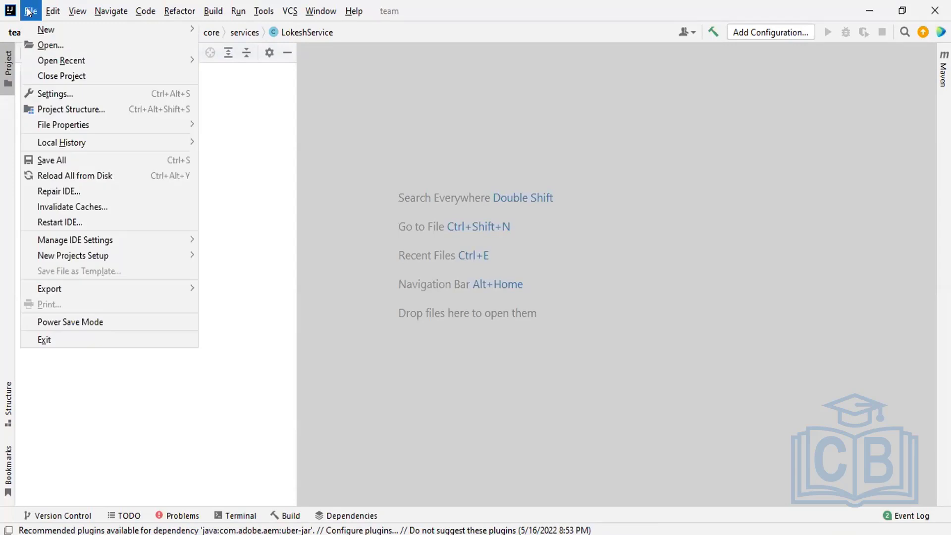
mouse_move(39, 26)
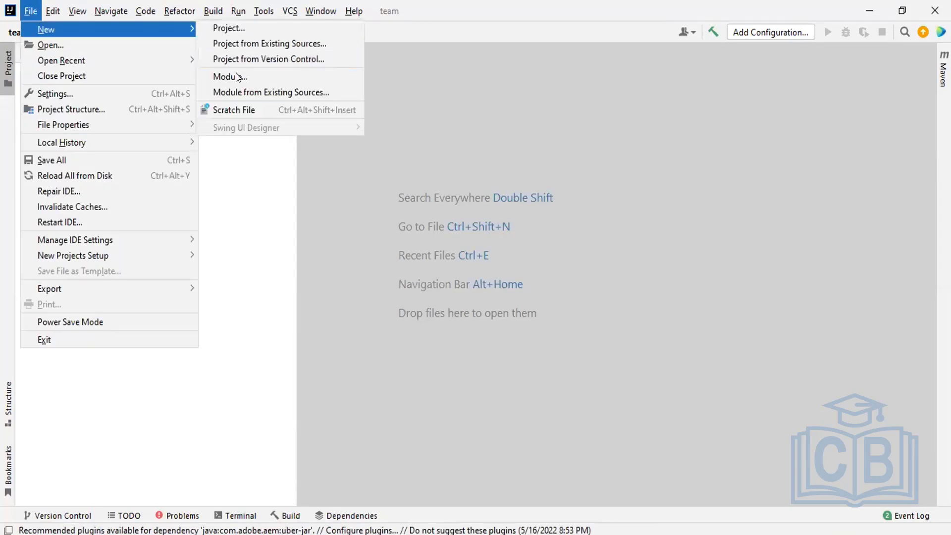
left_click(239, 92)
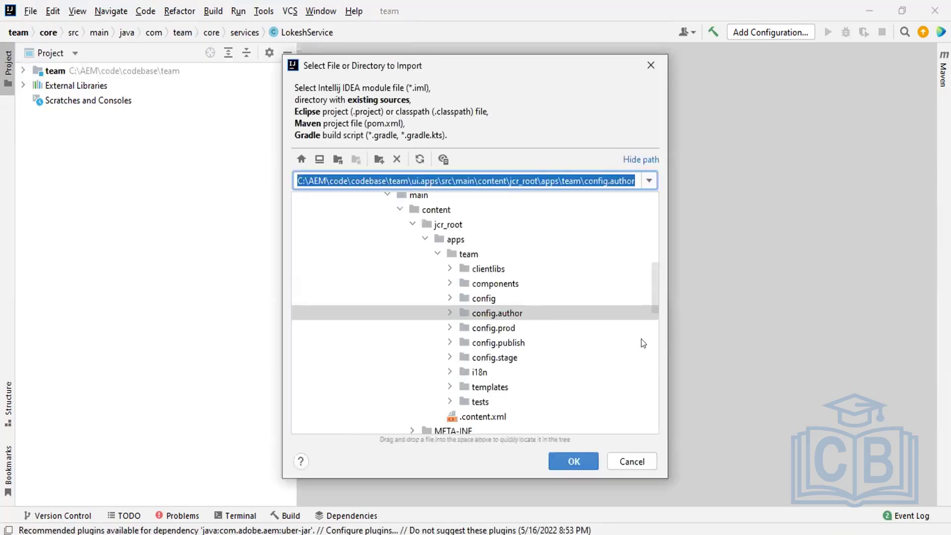
left_click_drag(650, 296, 651, 263)
left_click(373, 200)
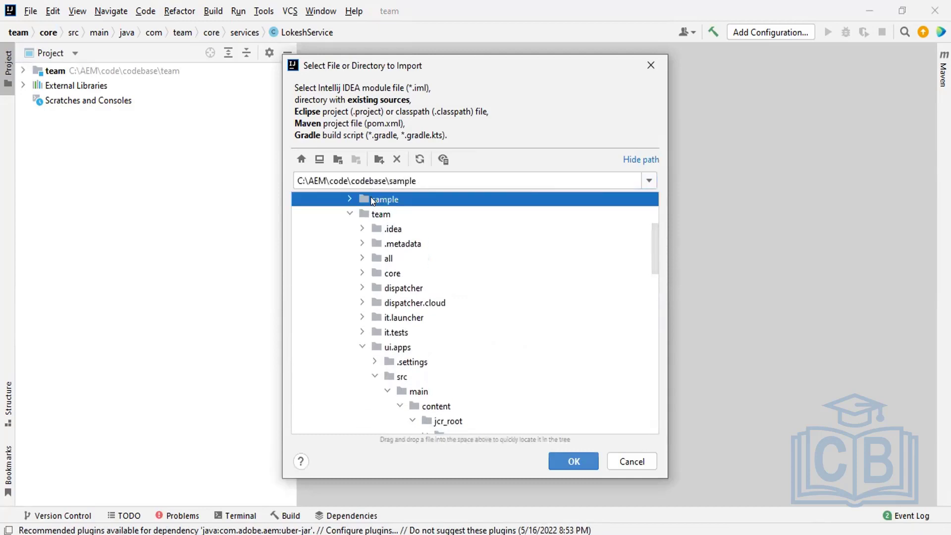
left_click(580, 461)
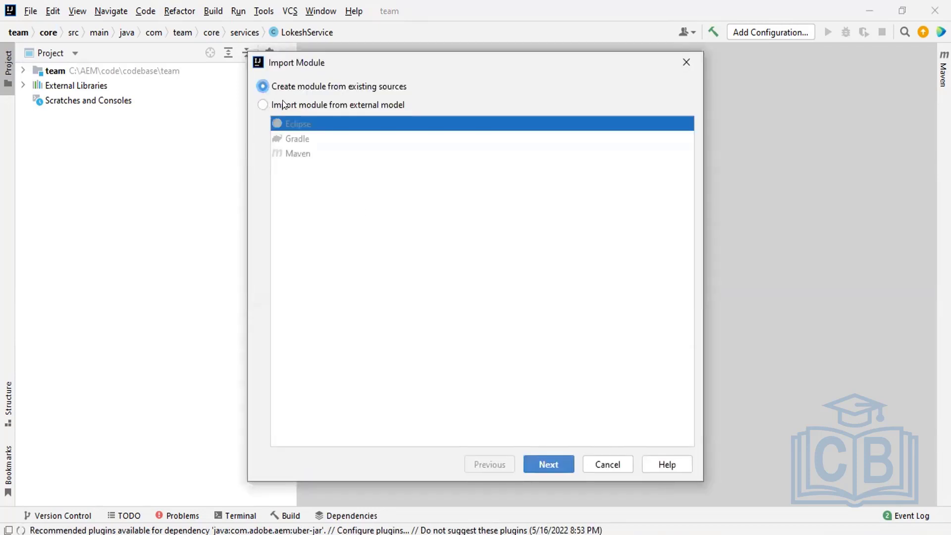
left_click(259, 103)
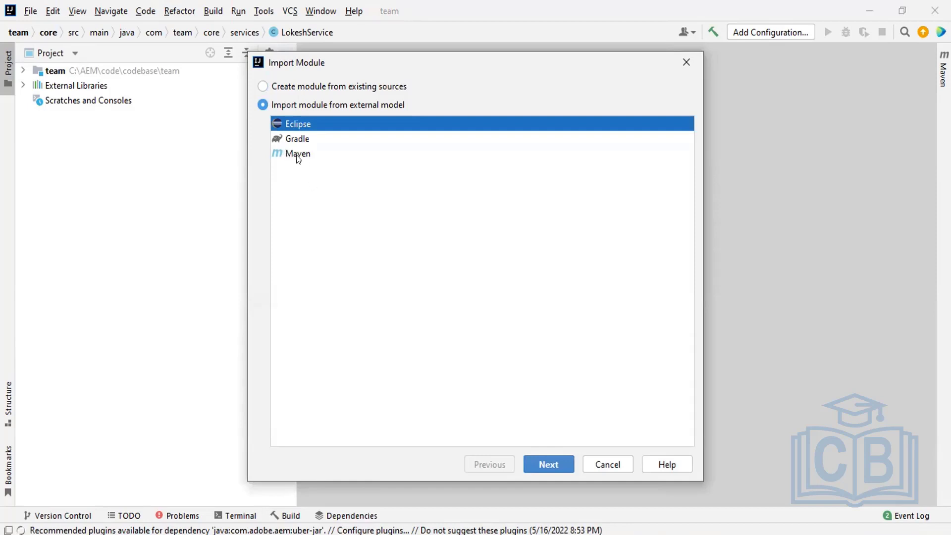
left_click(293, 154)
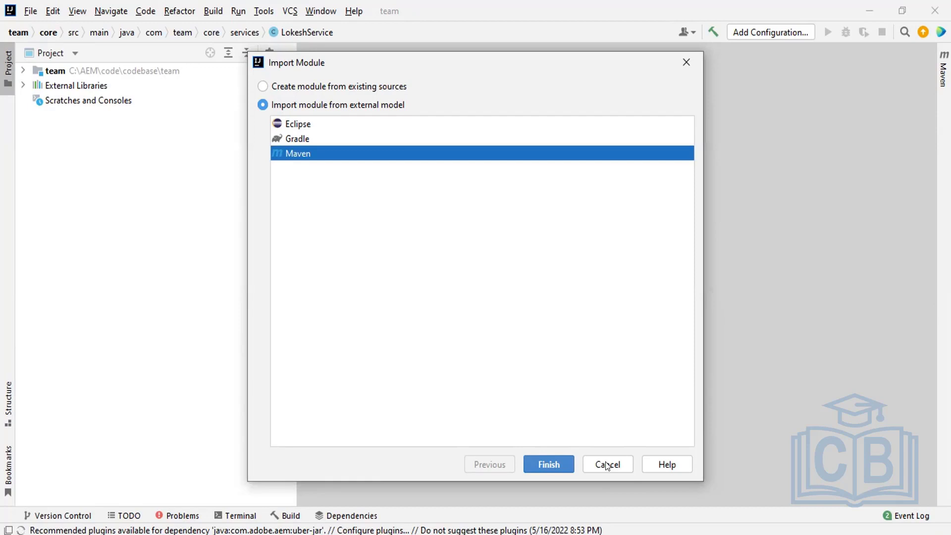
left_click(607, 466)
left_click(26, 17)
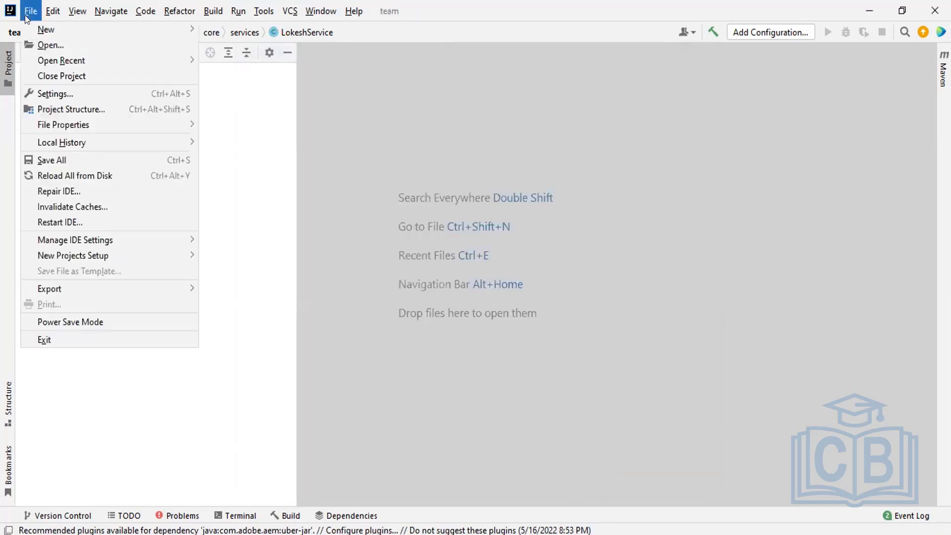
Import C:\AEM\code\codebase\sample as a Maven module via File > New > Module from Existing Sources.
mouse_move(72, 28)
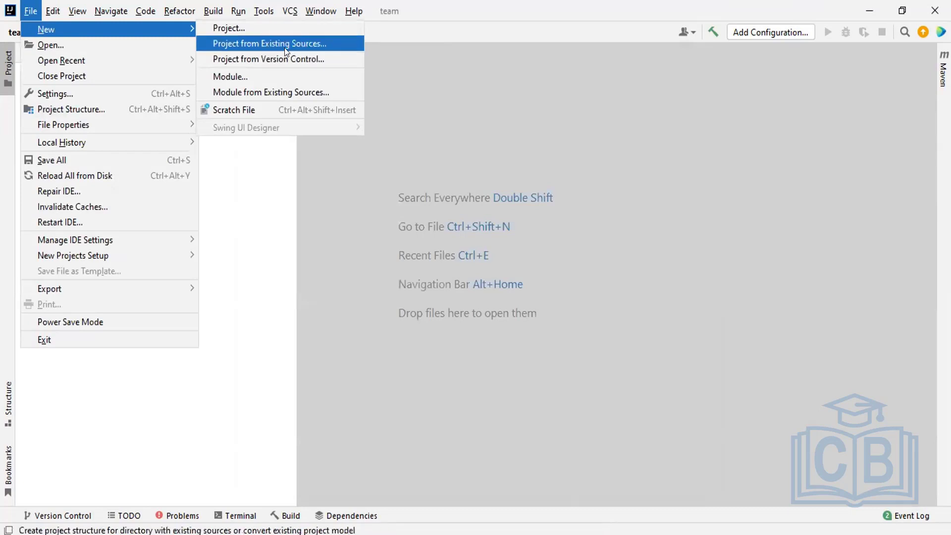
left_click(285, 92)
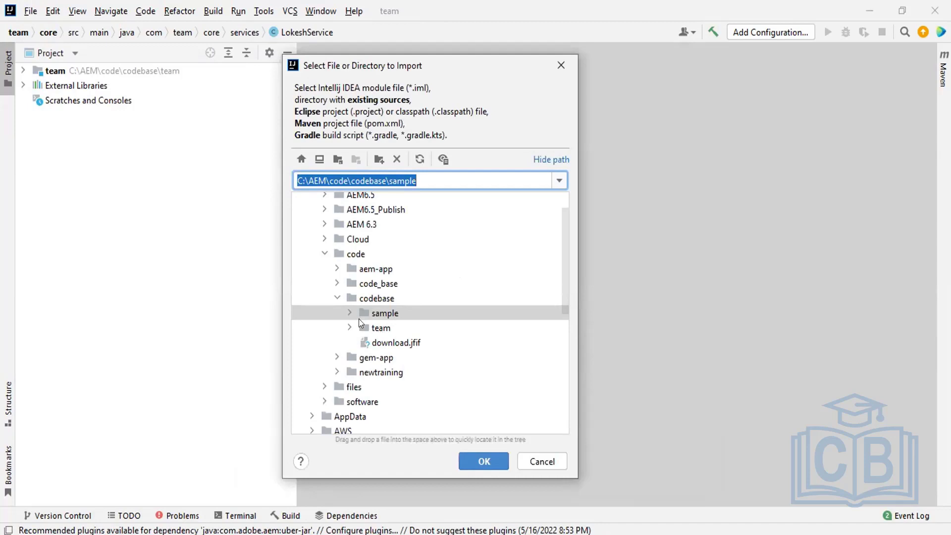
left_click(381, 315)
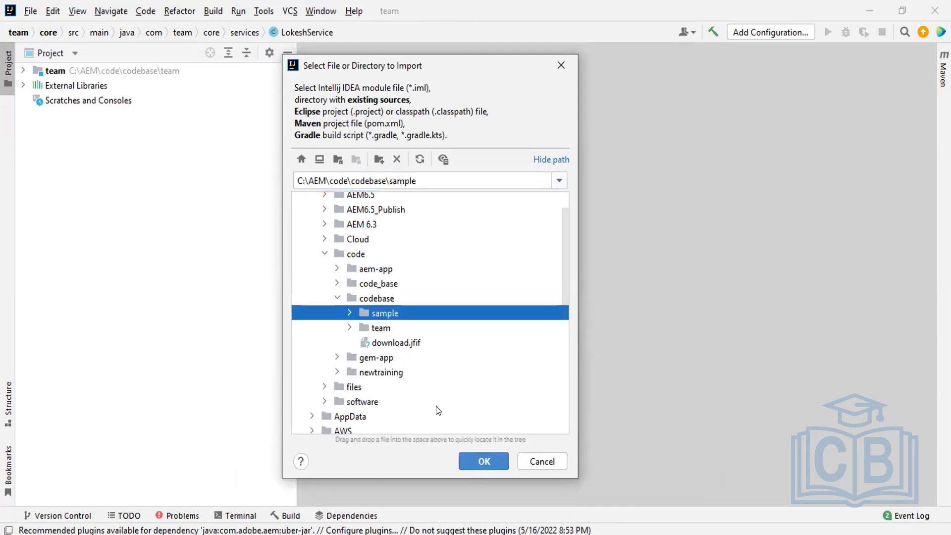
left_click(470, 460)
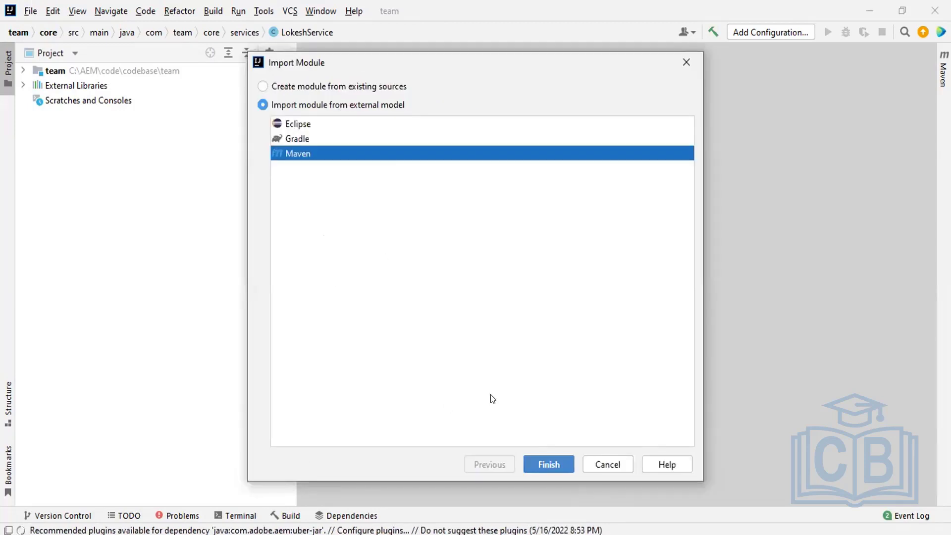
left_click(559, 464)
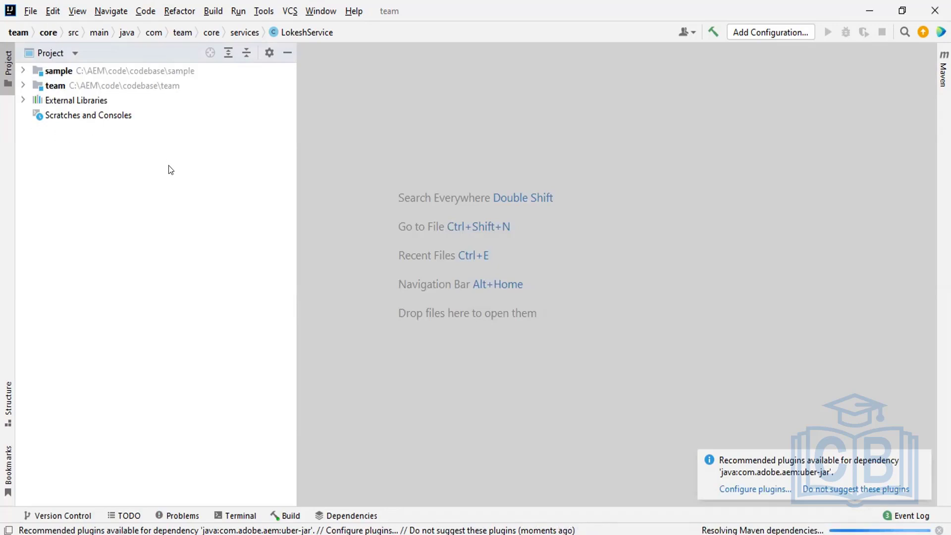
Open the sample project's pom.xml and scroll to its modules and AEM host and port properties.
left_click(21, 71)
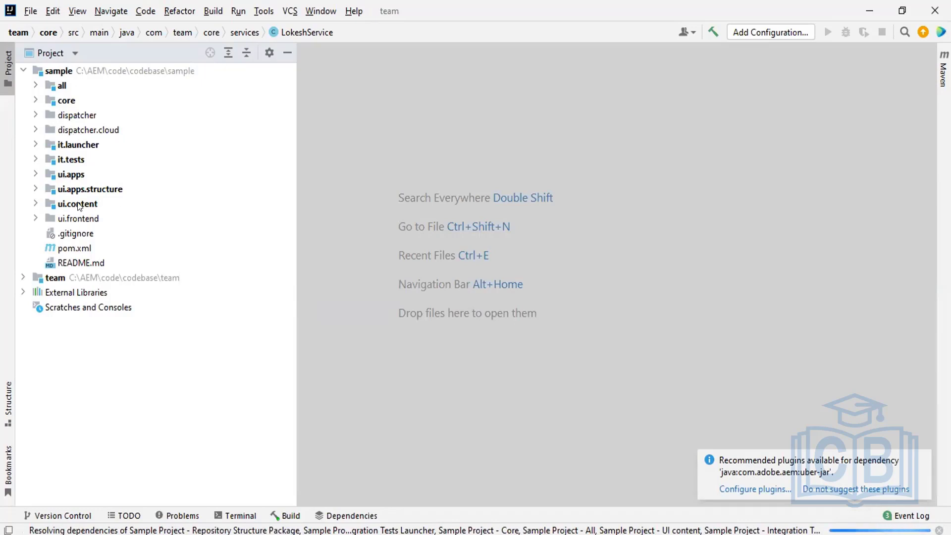
left_click(83, 248)
key("Return")
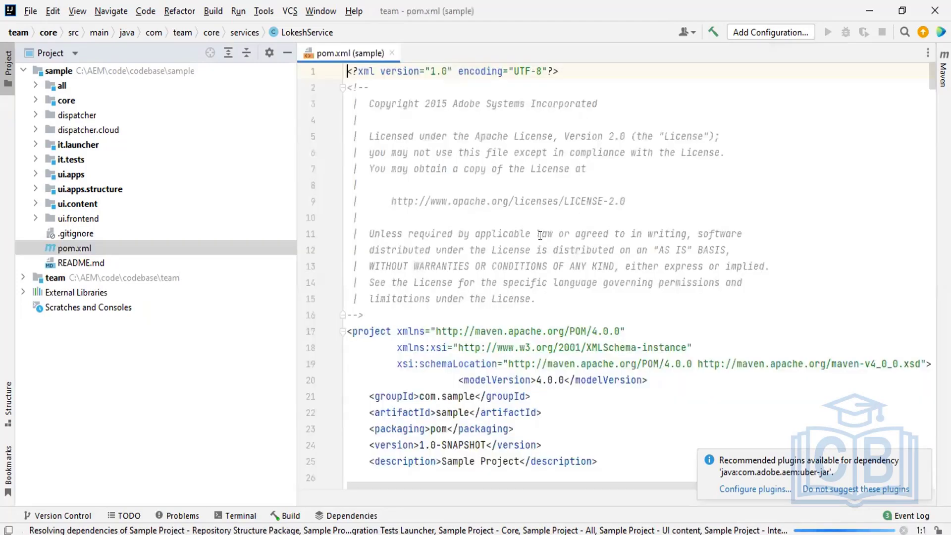
scroll(933, 103, "down", 7)
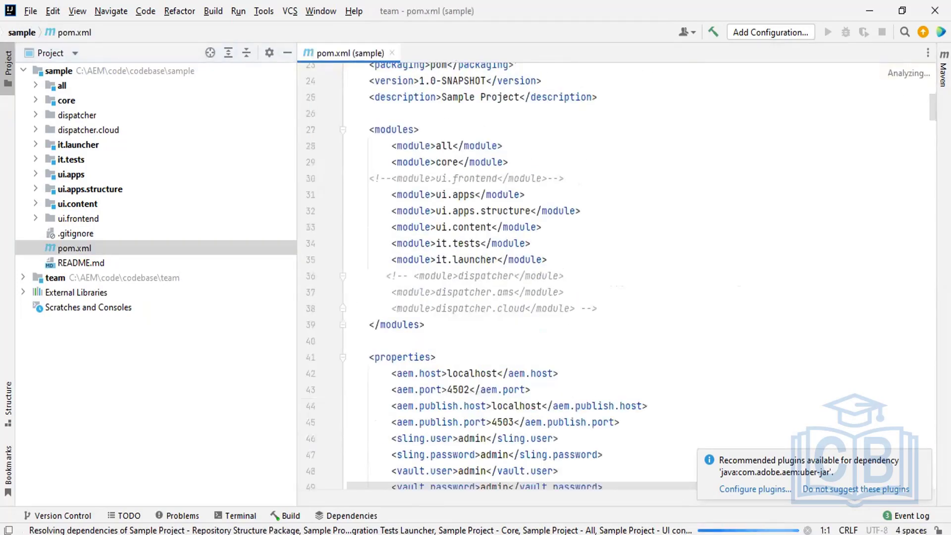
Bring up CRXDE Lite and highlight the /content/we-retail/us/en/men path in the address bar.
mouse_move(493, 503)
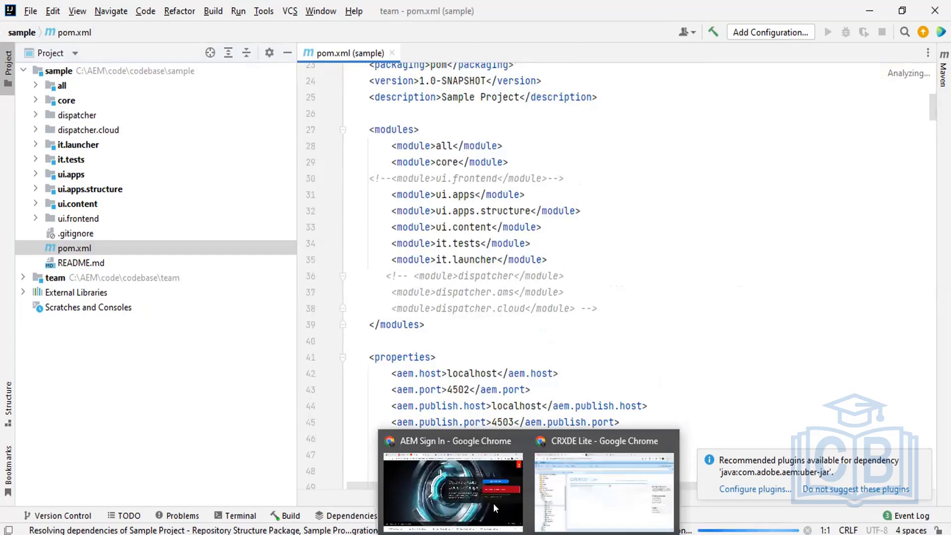
left_click(570, 489)
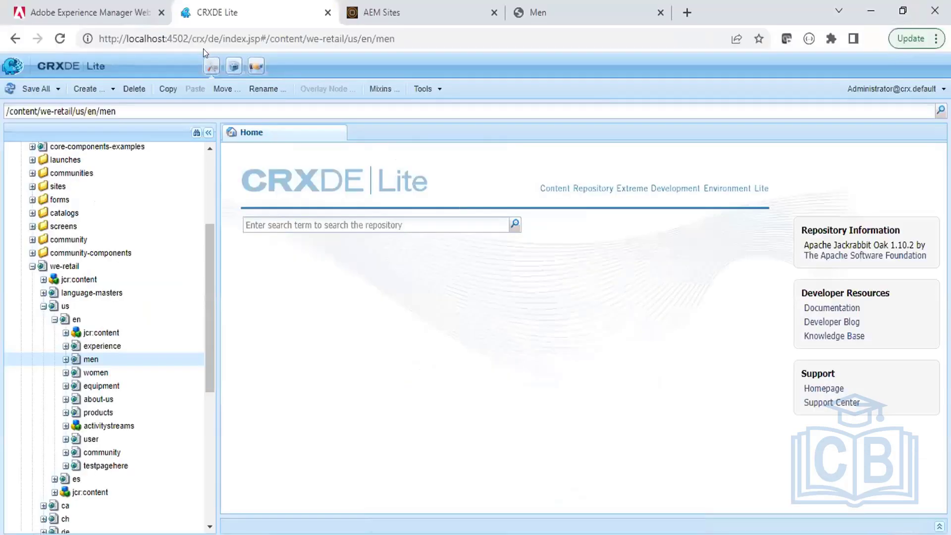
left_click_drag(192, 39, 466, 75)
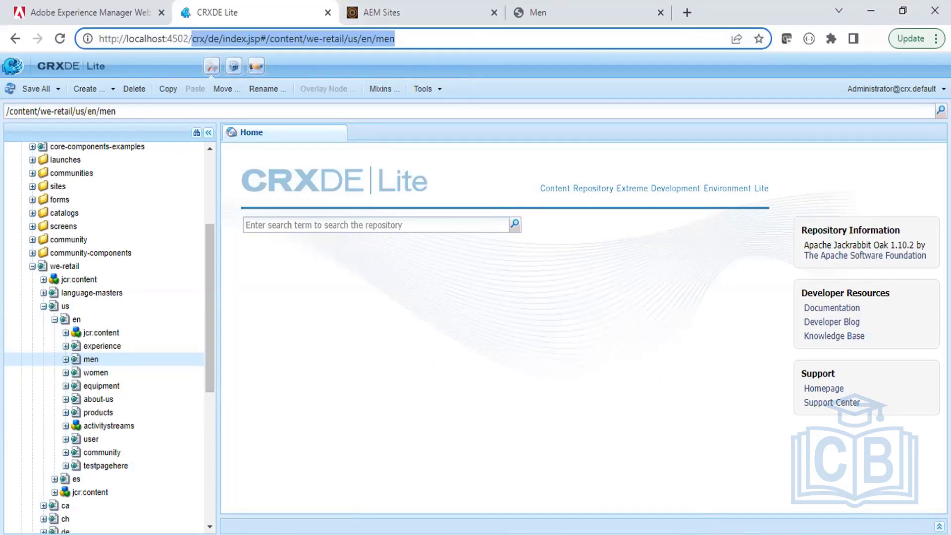
key("alt+Tab")
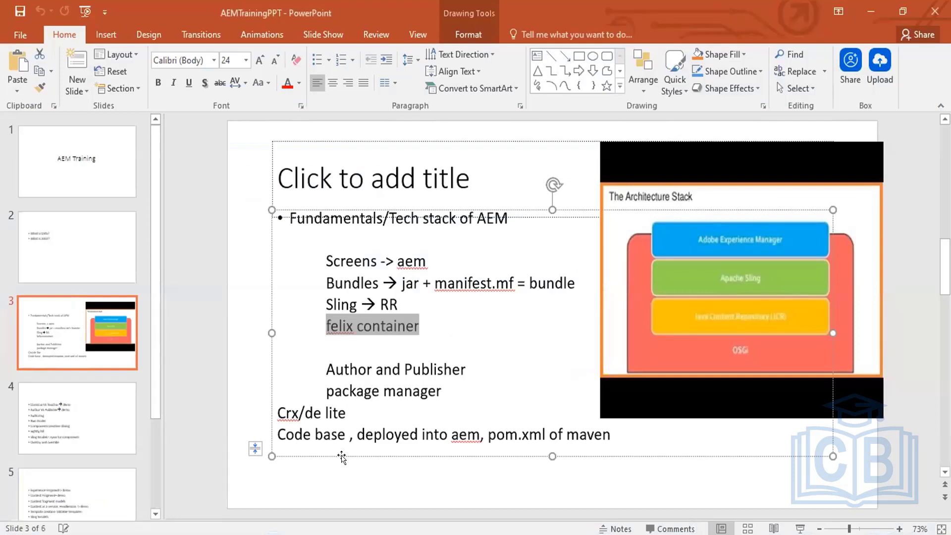
Highlight 'deployed into aem' on slide 3's Code base line, then return to IntelliJ IDEA.
left_click_drag(361, 433, 453, 433)
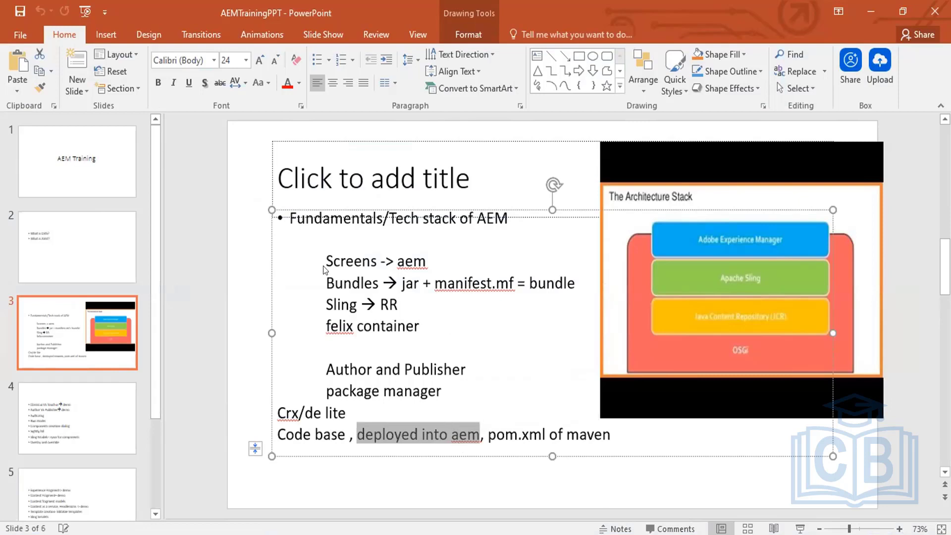
key("alt+Tab")
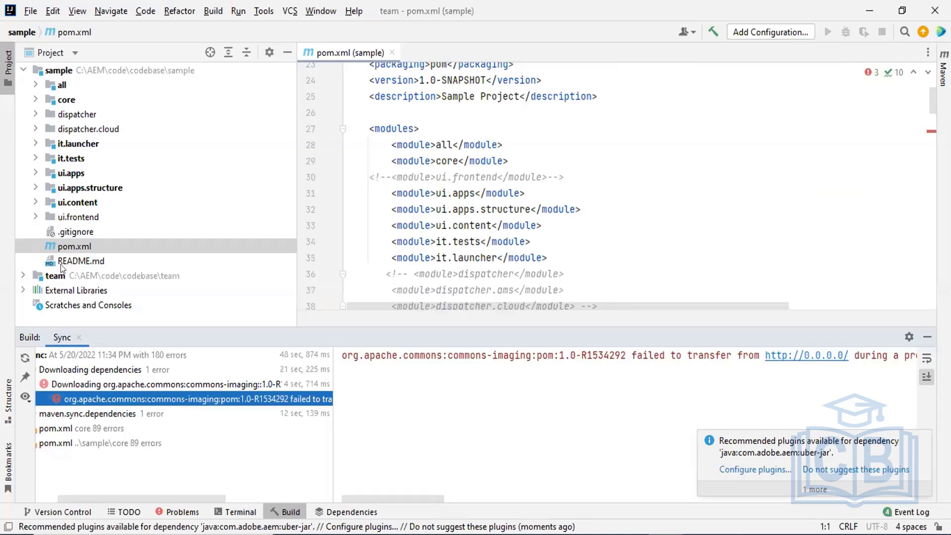
left_click(70, 261)
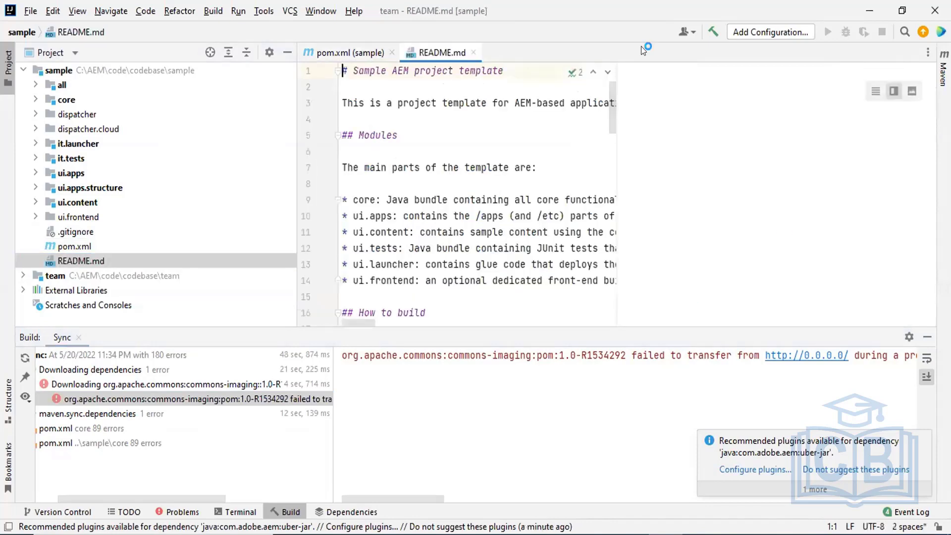
double_click(439, 49)
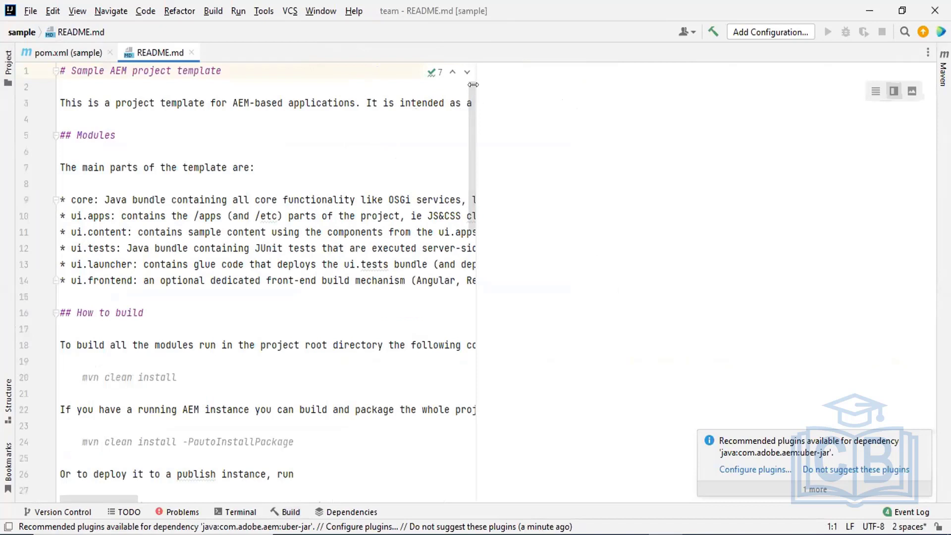
left_click_drag(477, 87, 797, 127)
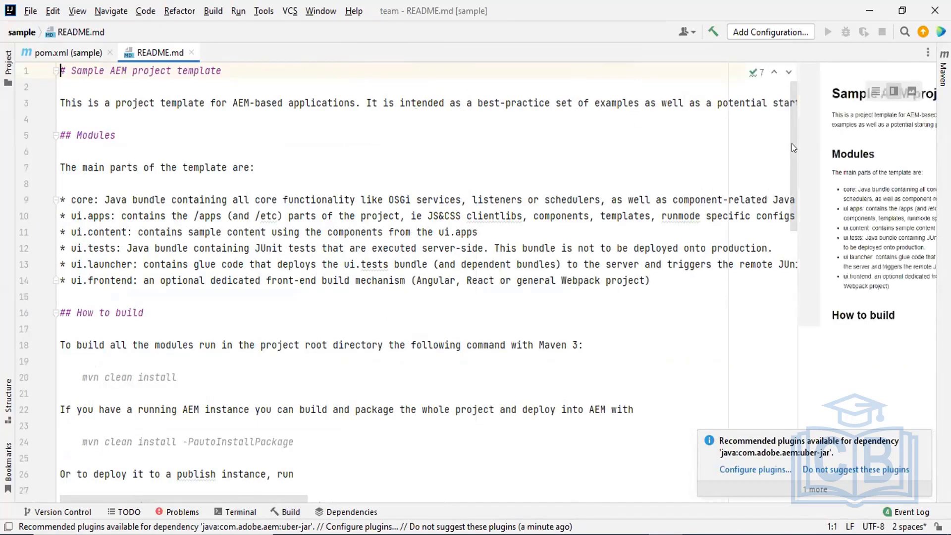
scroll(804, 185, "down", 3)
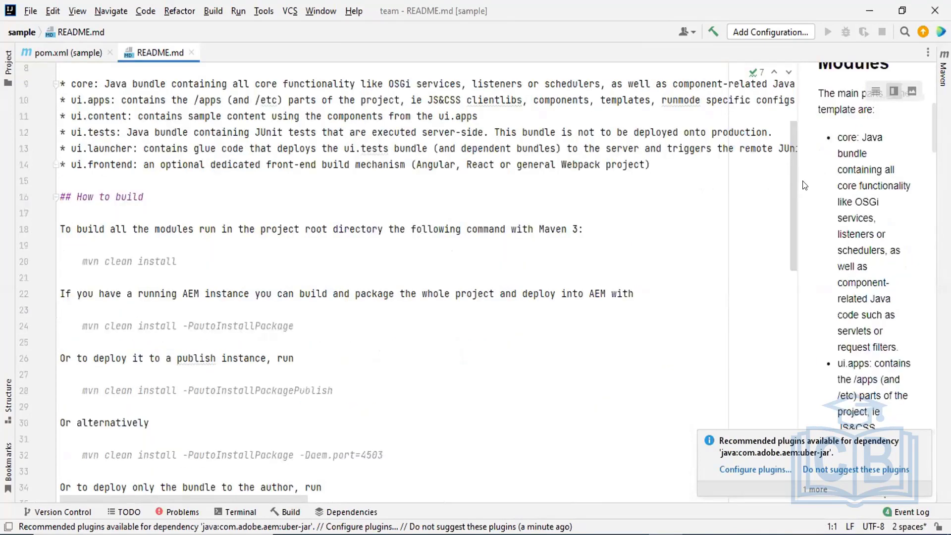
scroll(805, 193, "down", 3)
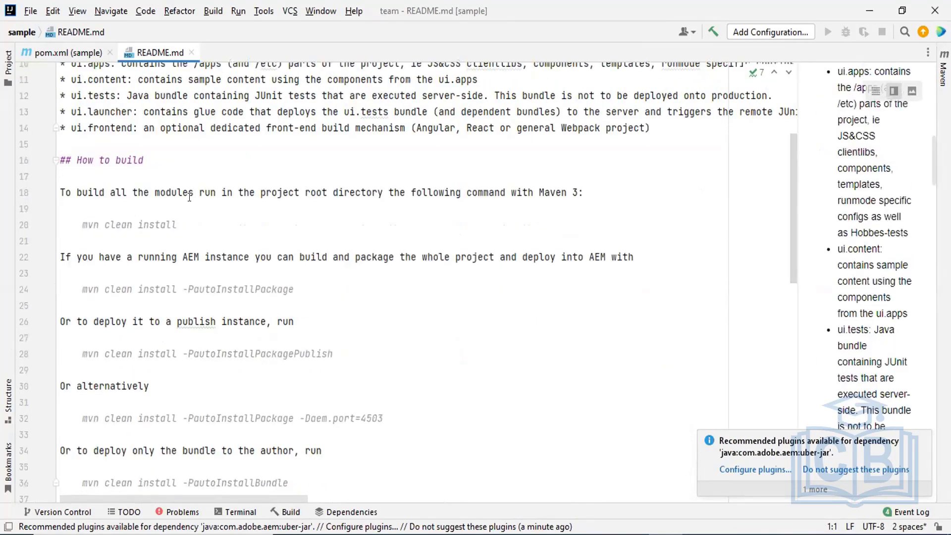
left_click_drag(110, 193, 75, 217)
double_click(198, 222)
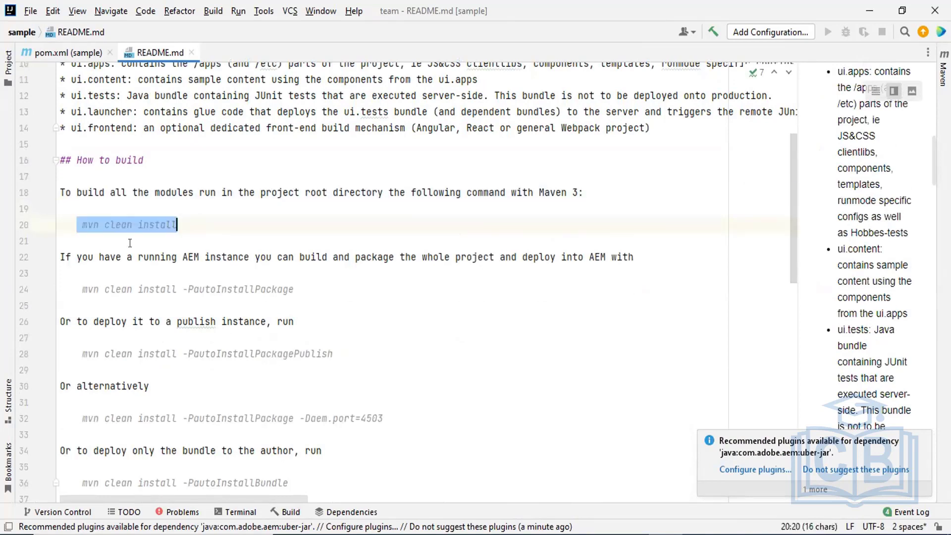
left_click_drag(105, 258, 601, 265)
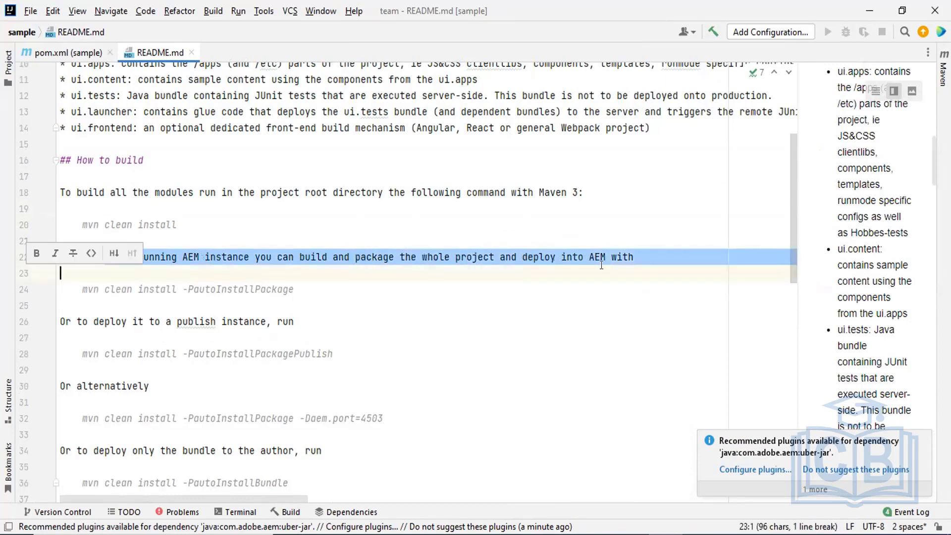
left_click(285, 282)
left_click_drag(155, 288, 287, 289)
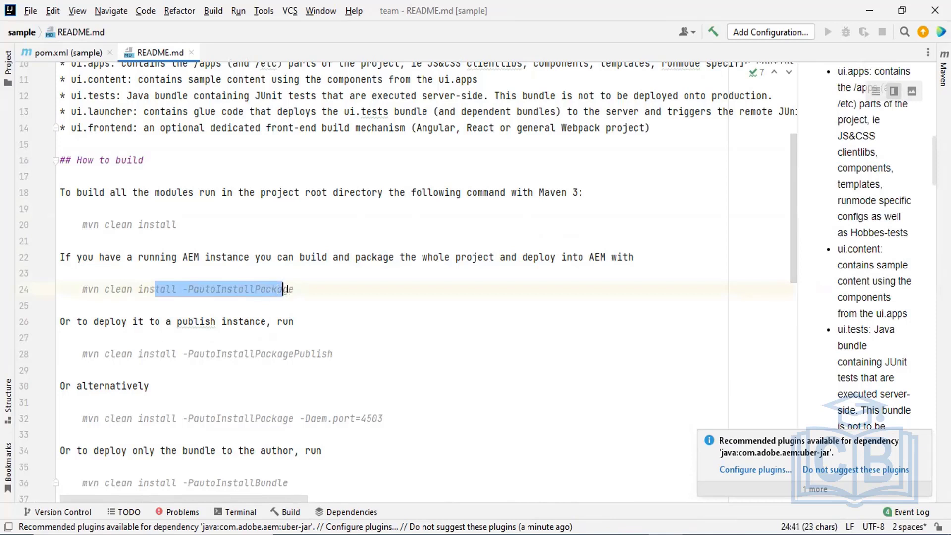
left_click(188, 272)
left_click_drag(182, 289, 188, 290)
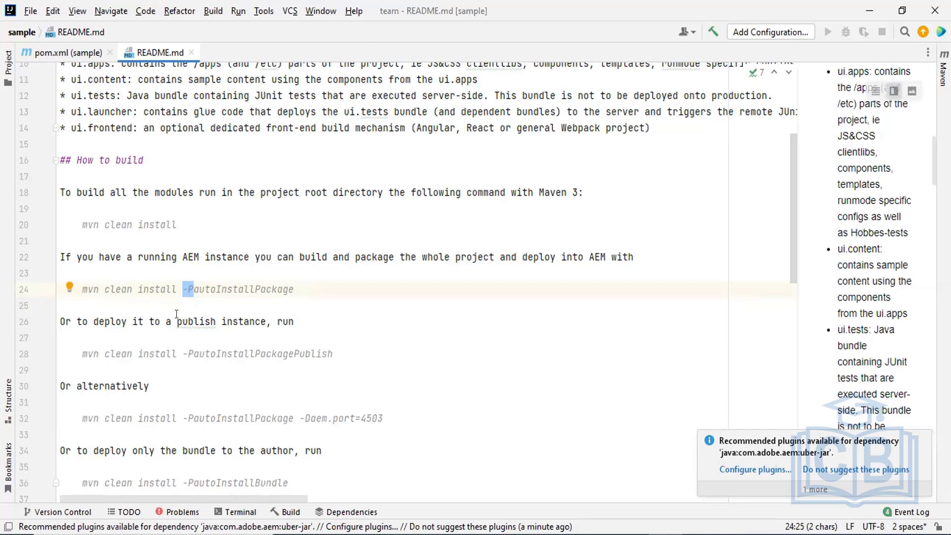
left_click_drag(172, 314, 244, 314)
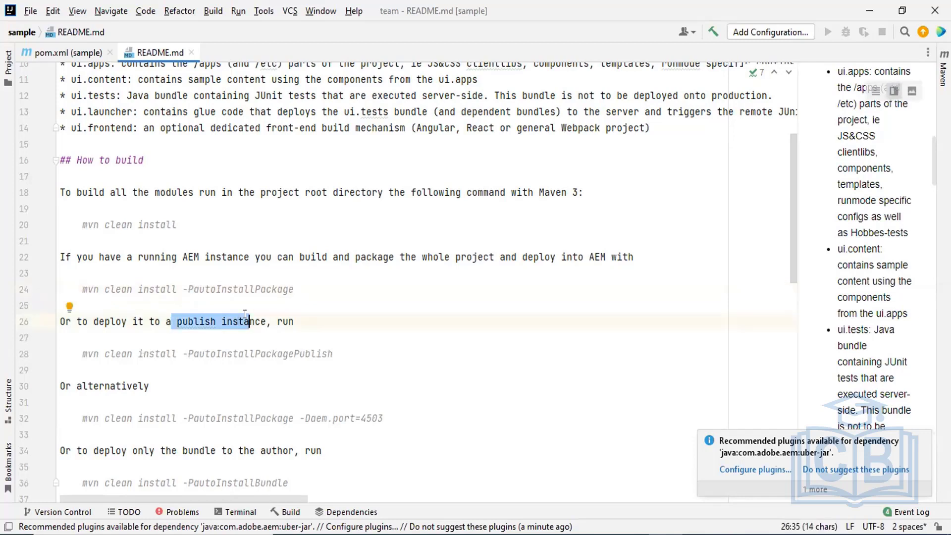
left_click_drag(187, 289, 293, 288)
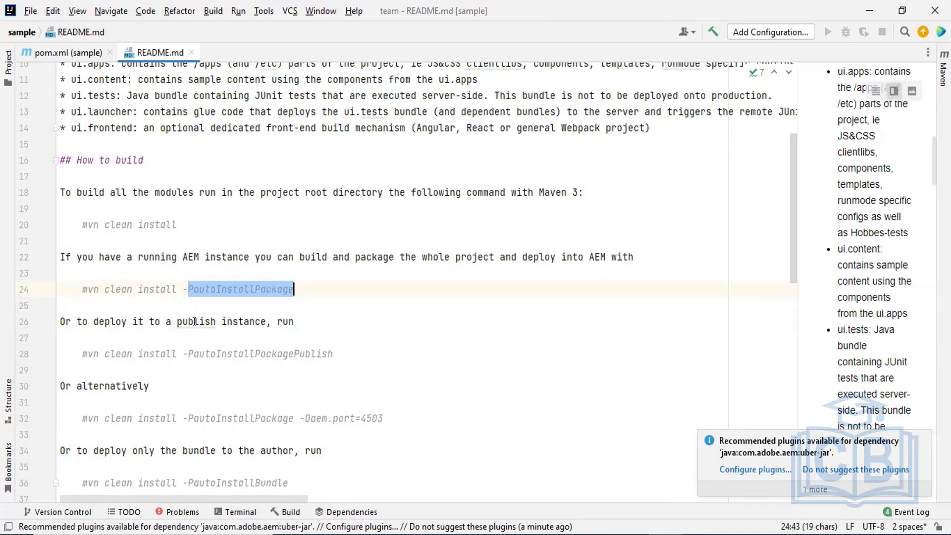
left_click_drag(177, 322, 241, 323)
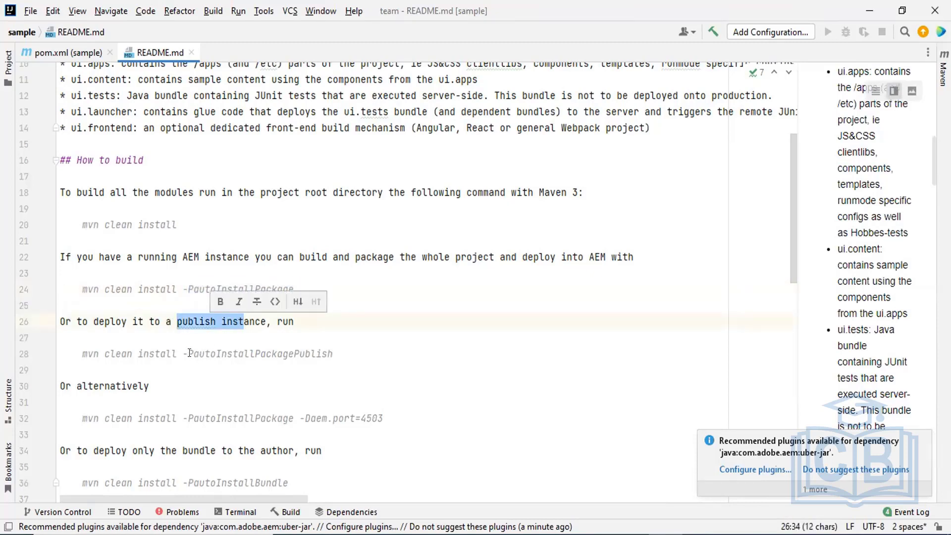
left_click_drag(193, 353, 293, 353)
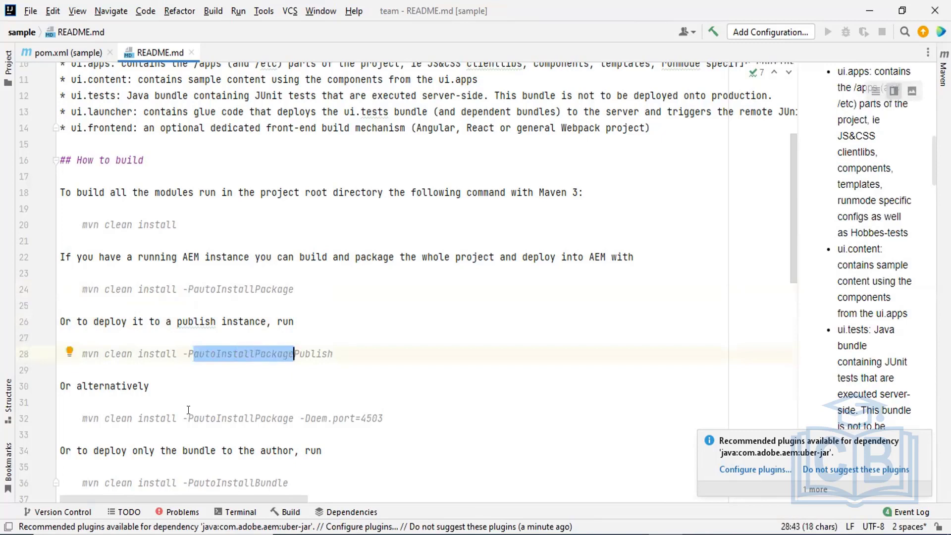
left_click_drag(300, 418, 379, 417)
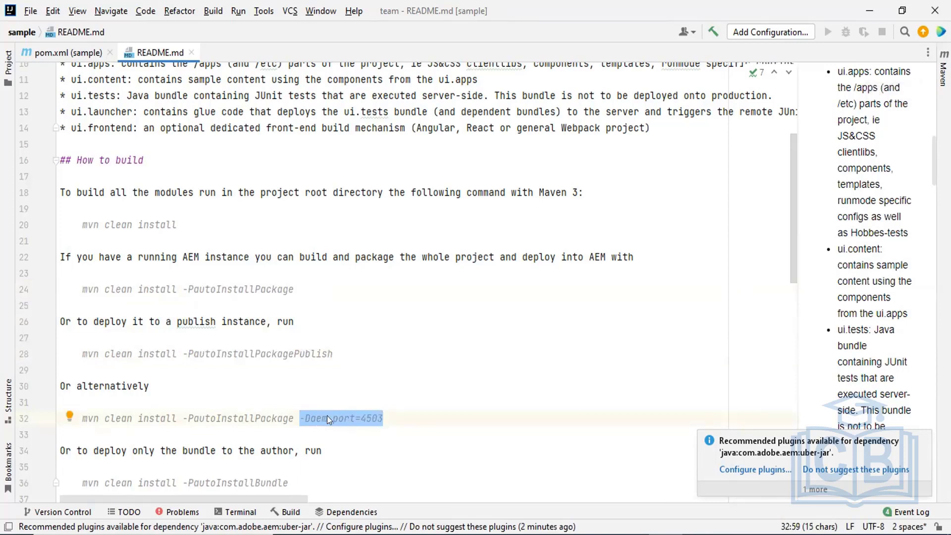
left_click_drag(192, 289, 296, 283)
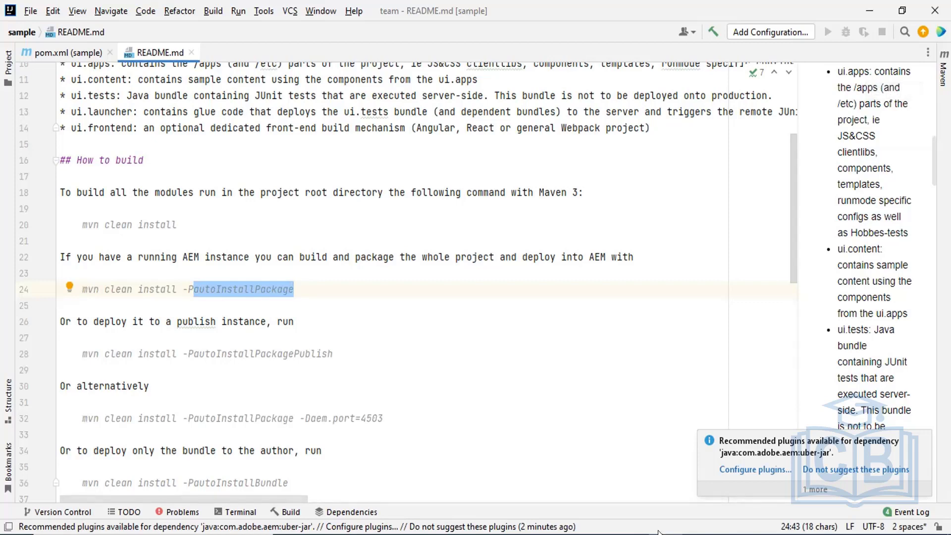
left_click(528, 534)
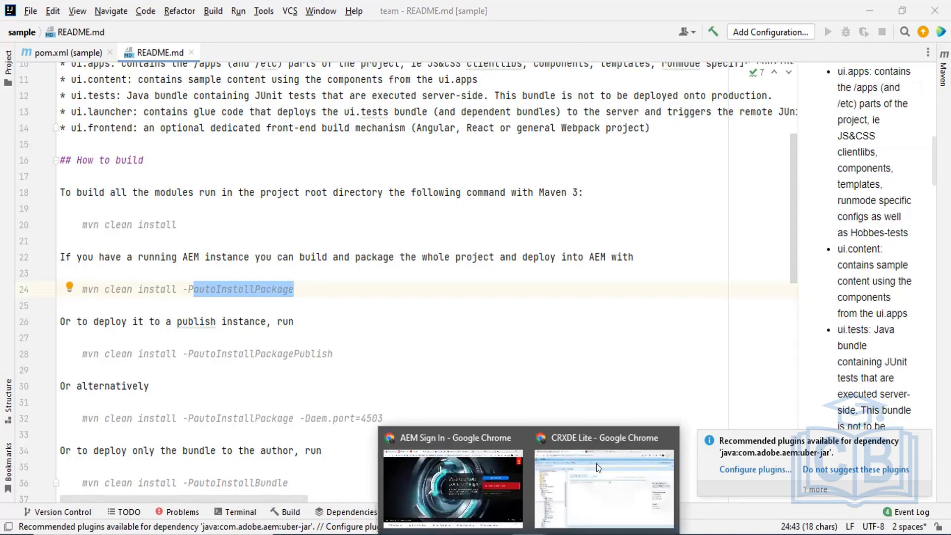
In CRXDE Lite on port 4502, expand /apps/sample to show its config, i18n, install and templates folders.
left_click(603, 483)
double_click(168, 39)
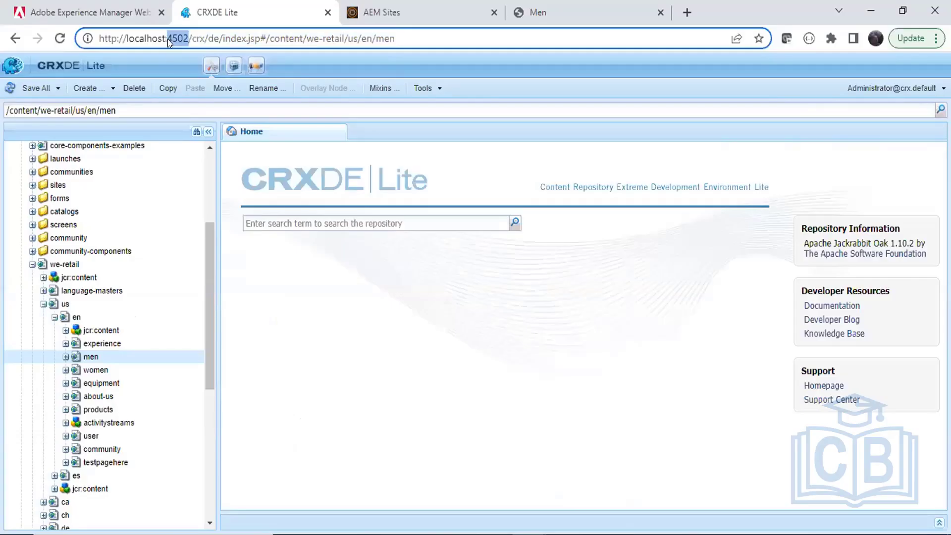
left_click_drag(207, 239, 201, 179)
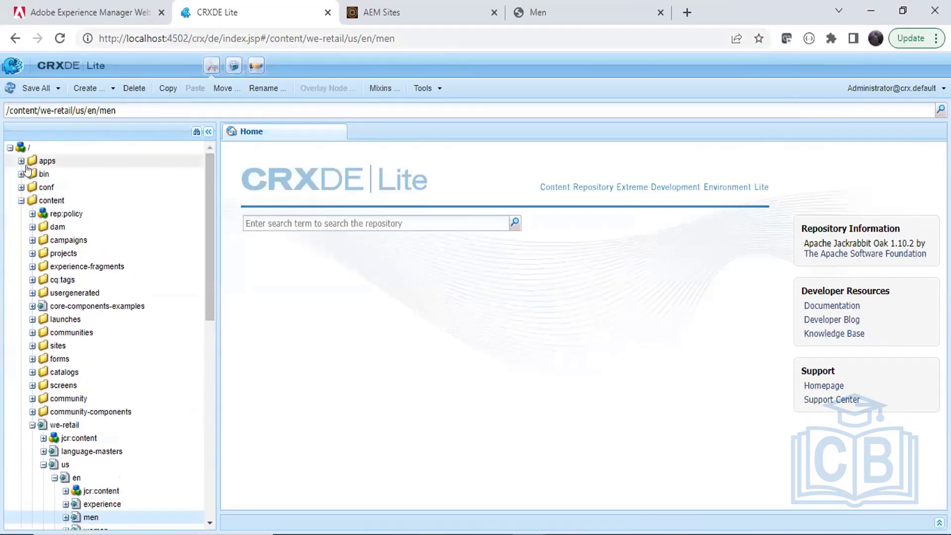
left_click(20, 161)
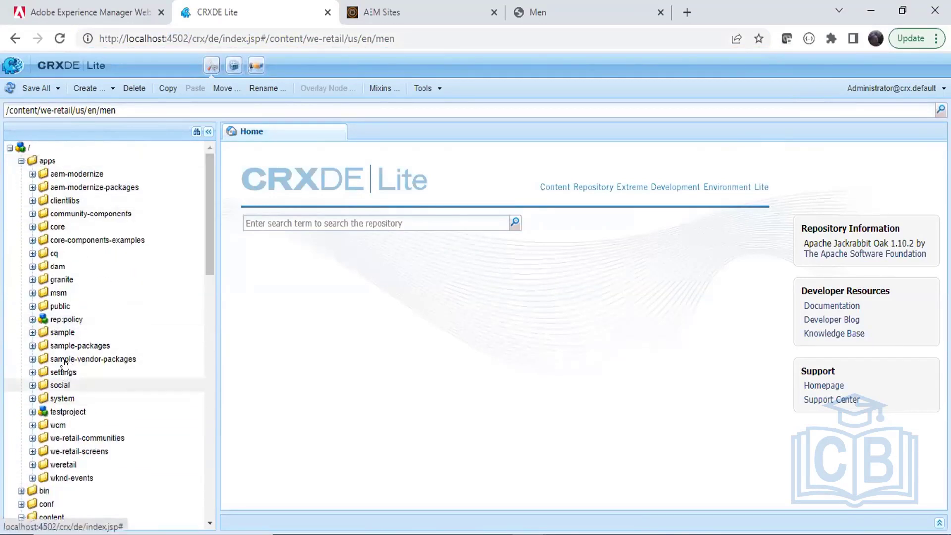
double_click(65, 335)
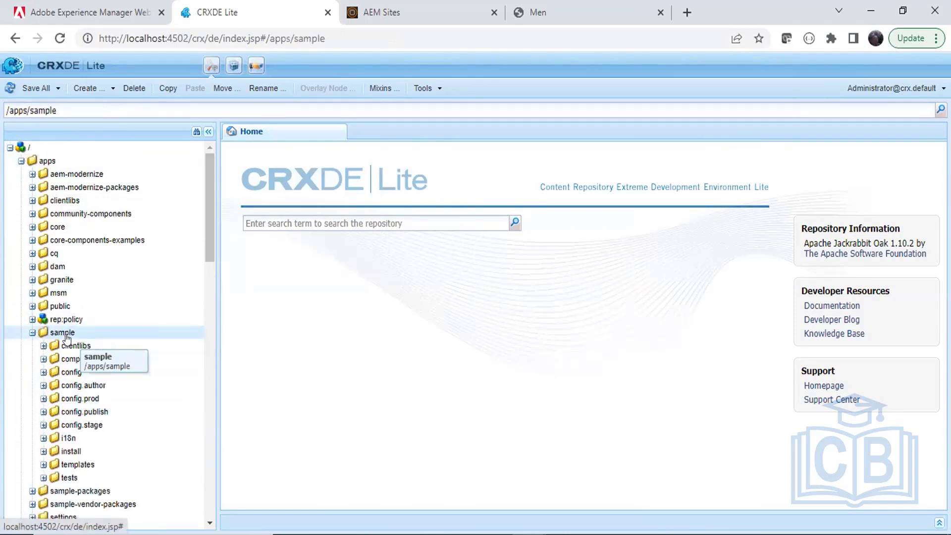
key("alt+Tab")
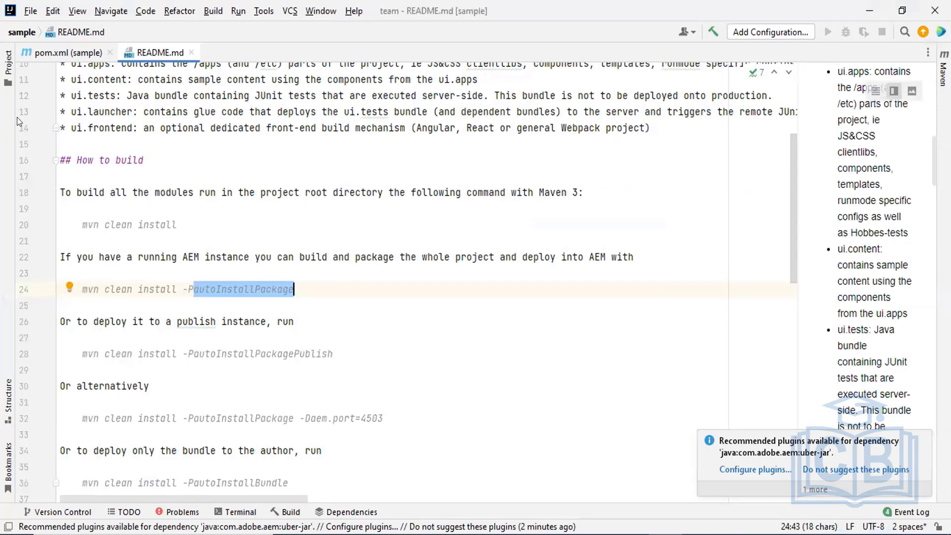
Open the sample project's pom.xml and point out its all module entry.
left_click(6, 85)
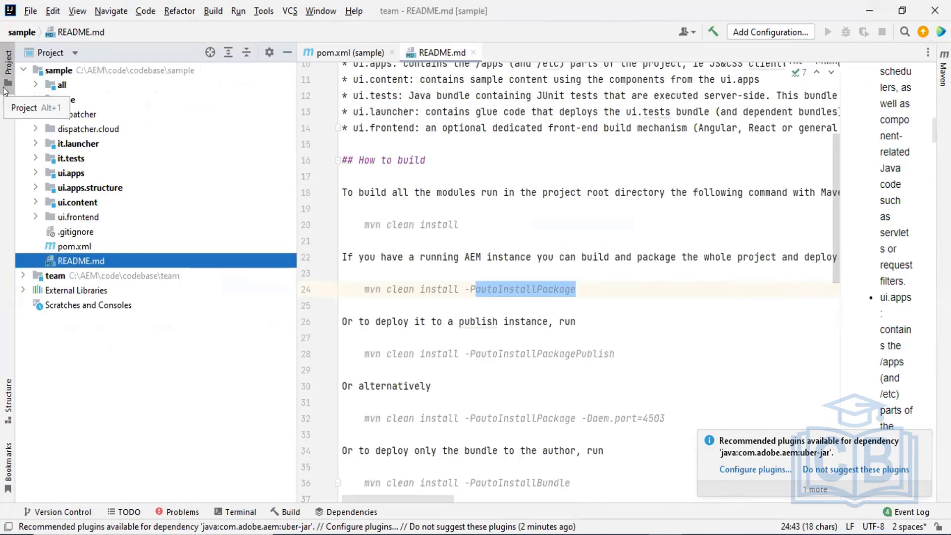
double_click(73, 246)
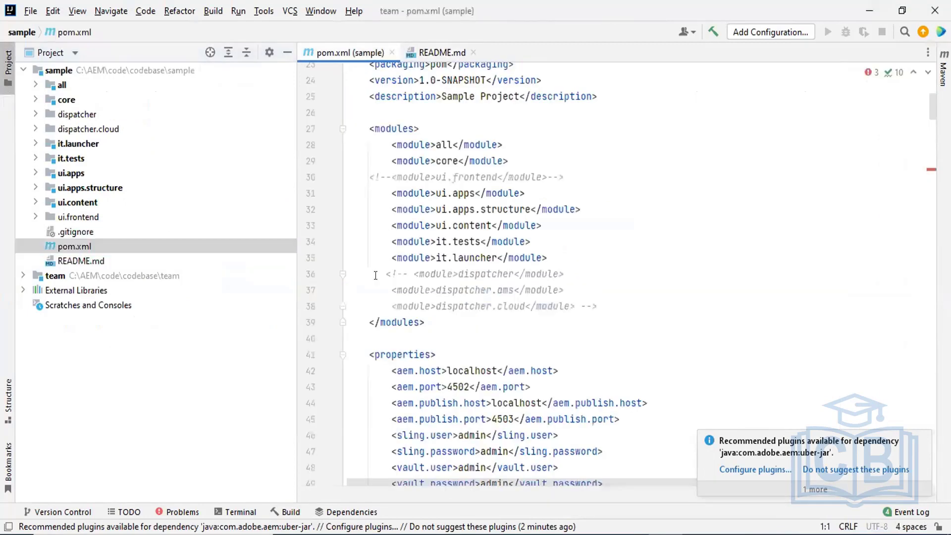
scroll(929, 113, "up", 4)
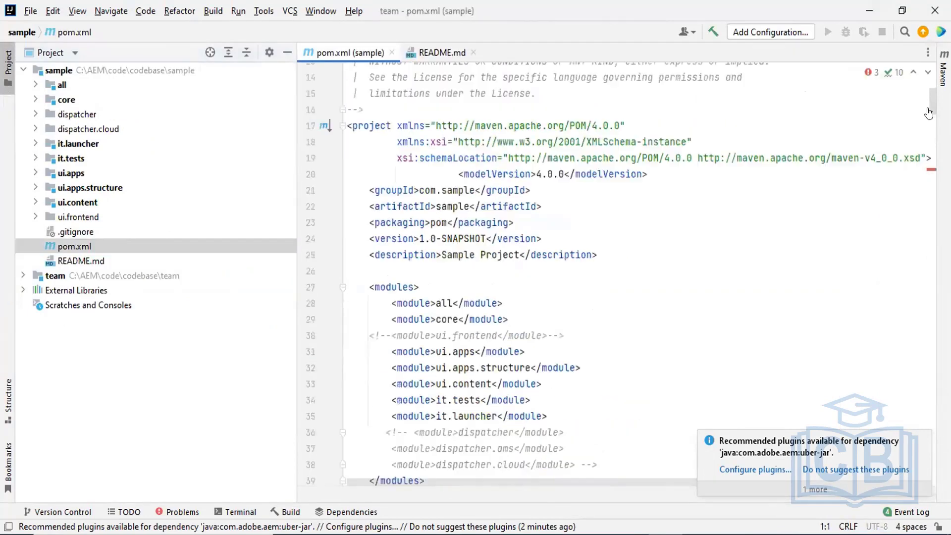
scroll(928, 113, "down", 2)
left_click(817, 257)
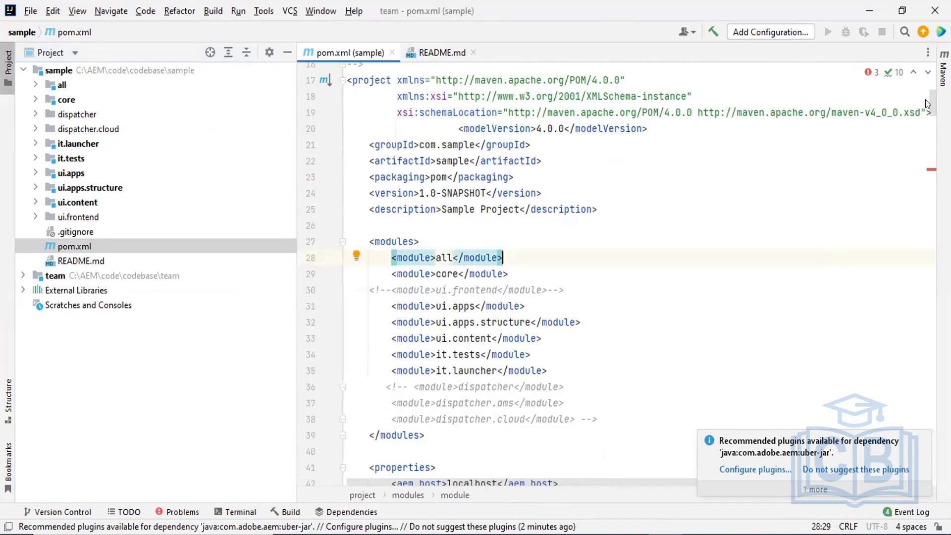
Locate the aem.port property, then start a search of pom.xml for 'autoinsta'.
scroll(929, 108, "down", 3)
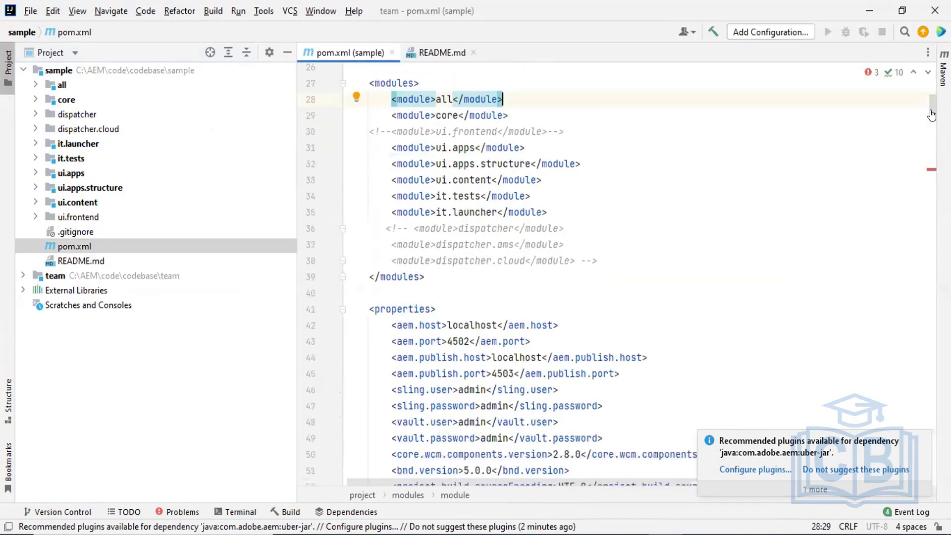
scroll(932, 115, "down", 1)
left_click(717, 275)
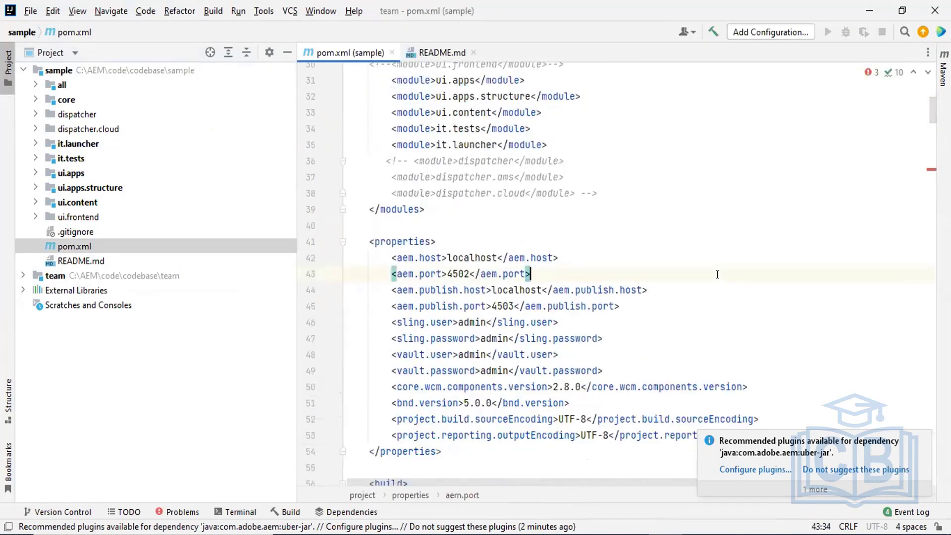
key("ctrl+w")
key("ctrl+f")
type("autoinsta")
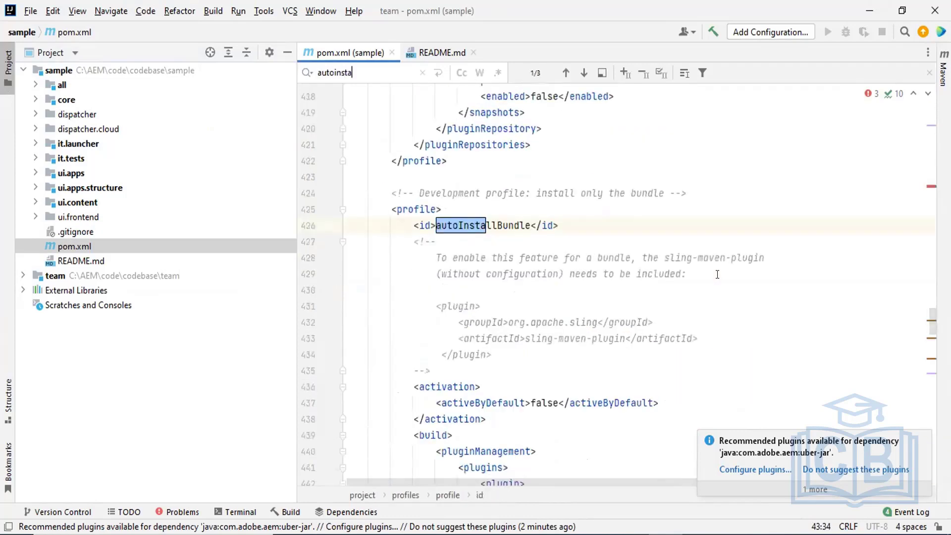
type(";")
Finish the search as 'autoinstallpac' and highlight 'vault' in filevault-package-maven-plugin.
key("BackSpace")
type("llpac")
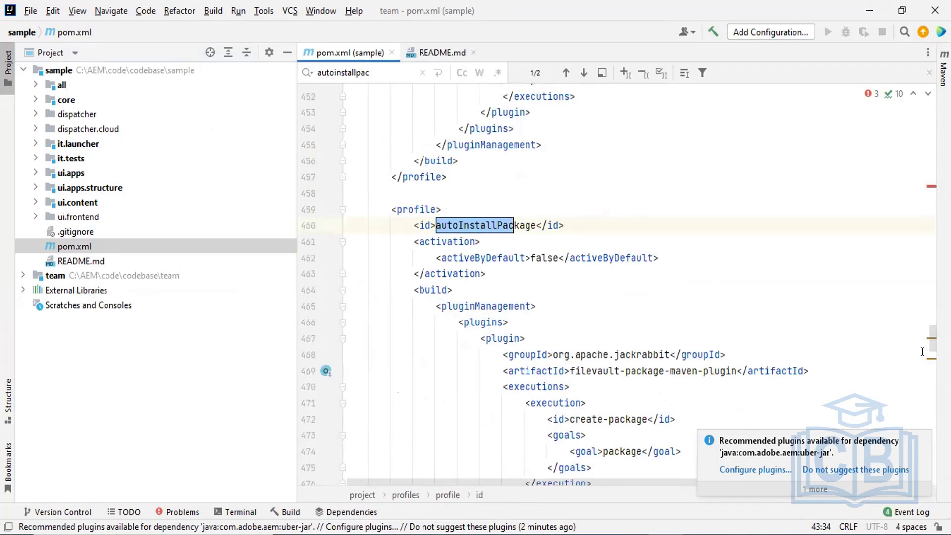
left_click(917, 438)
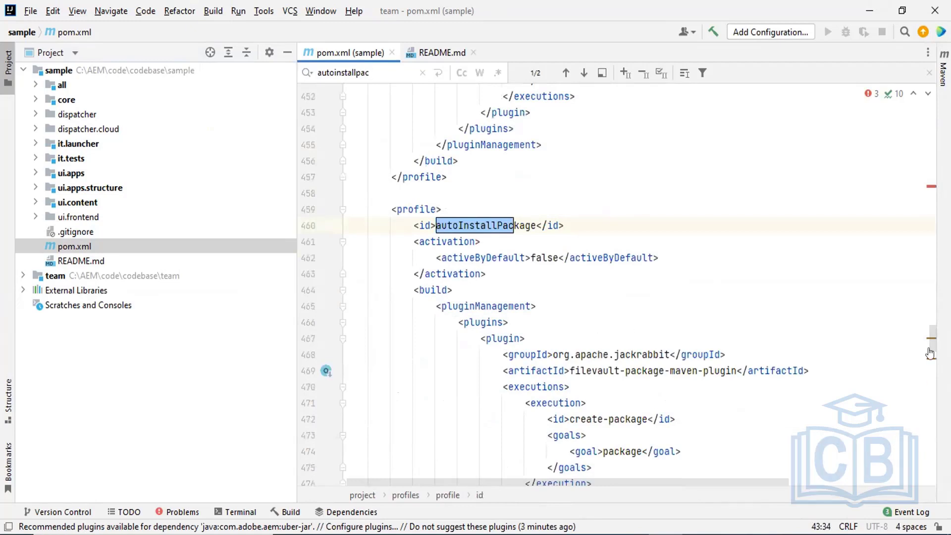
left_click_drag(932, 337, 932, 341)
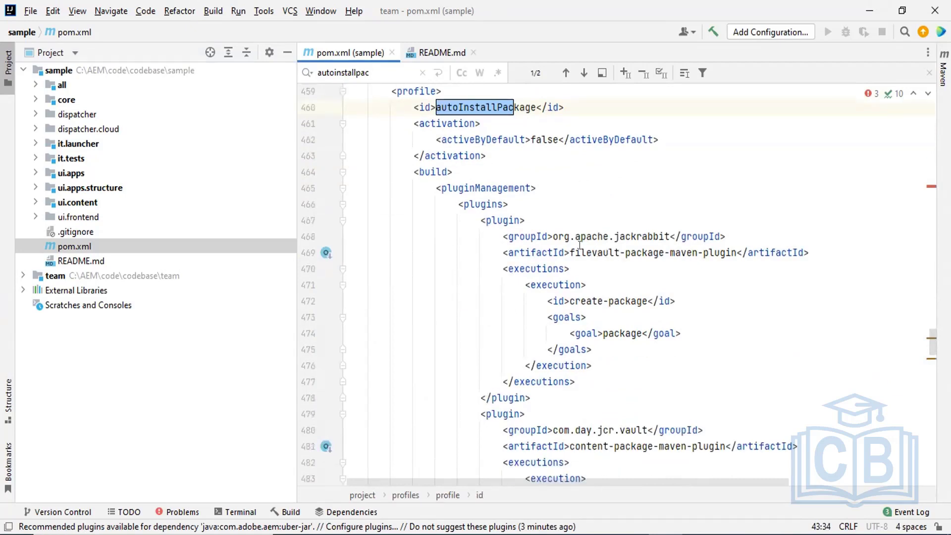
left_click_drag(586, 252, 619, 251)
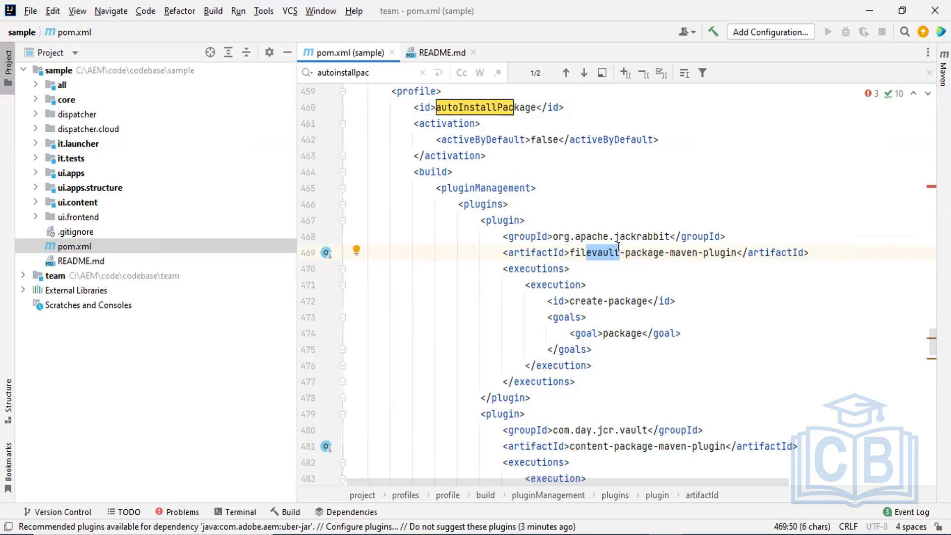
left_click(608, 254)
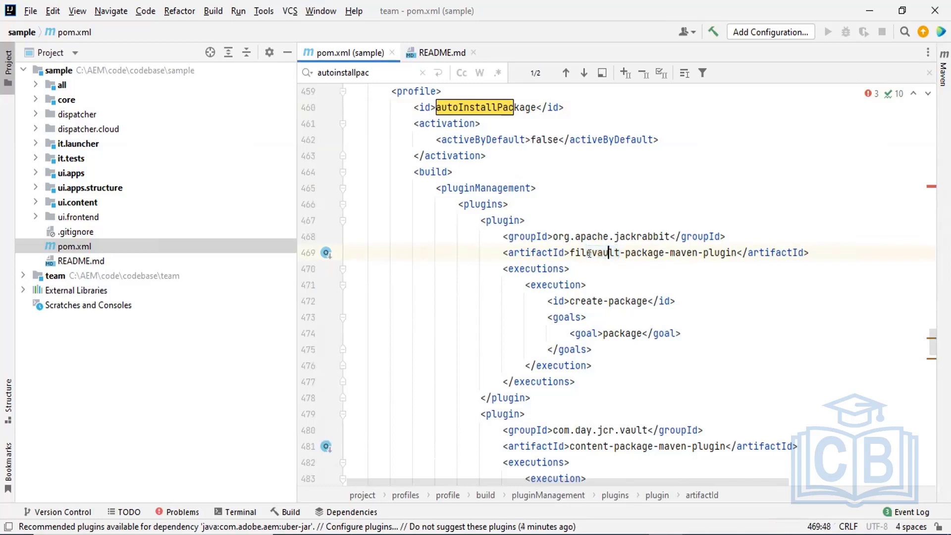
left_click_drag(591, 253, 618, 254)
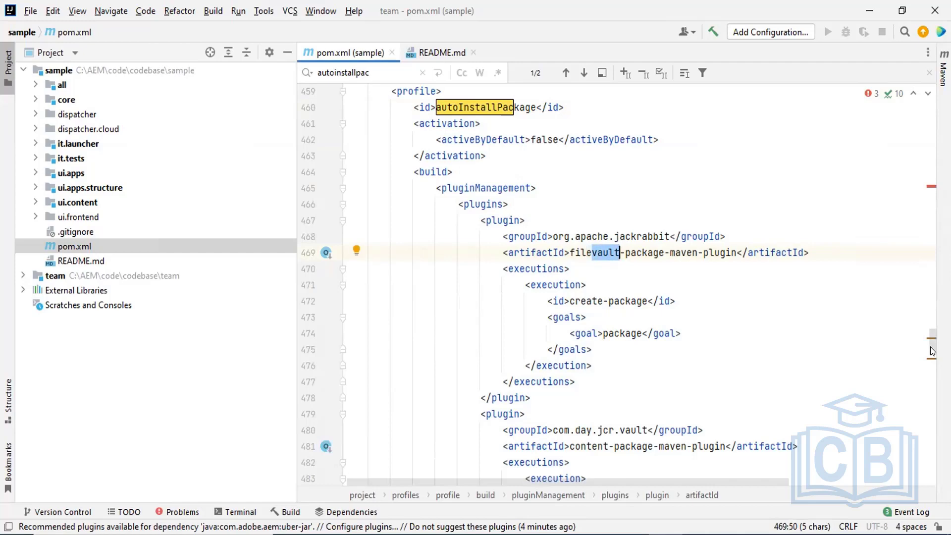
In the install plugin's targetURL, pick out the host, /crx/packmgr path and aem.port placeholder.
scroll(933, 351, "down", 3)
scroll(933, 352, "down", 2)
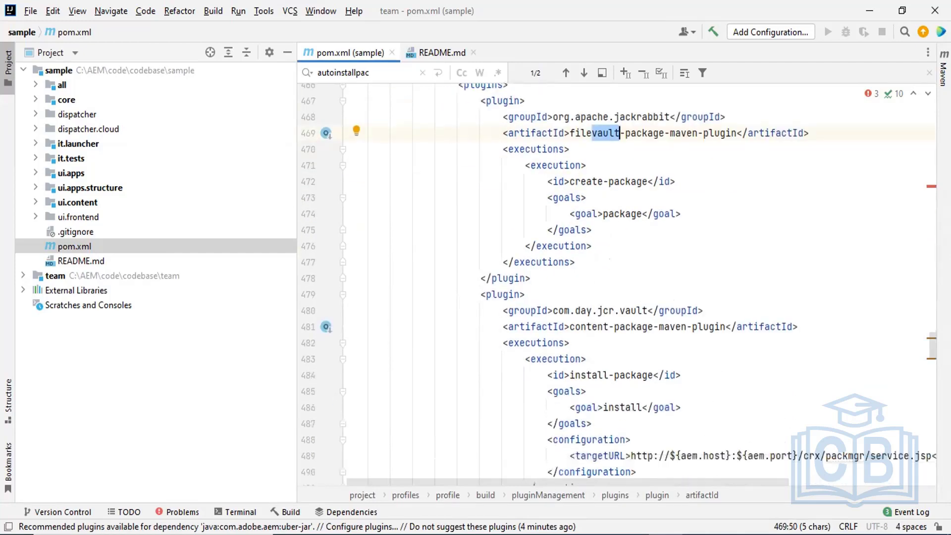
scroll(932, 351, "down", 2)
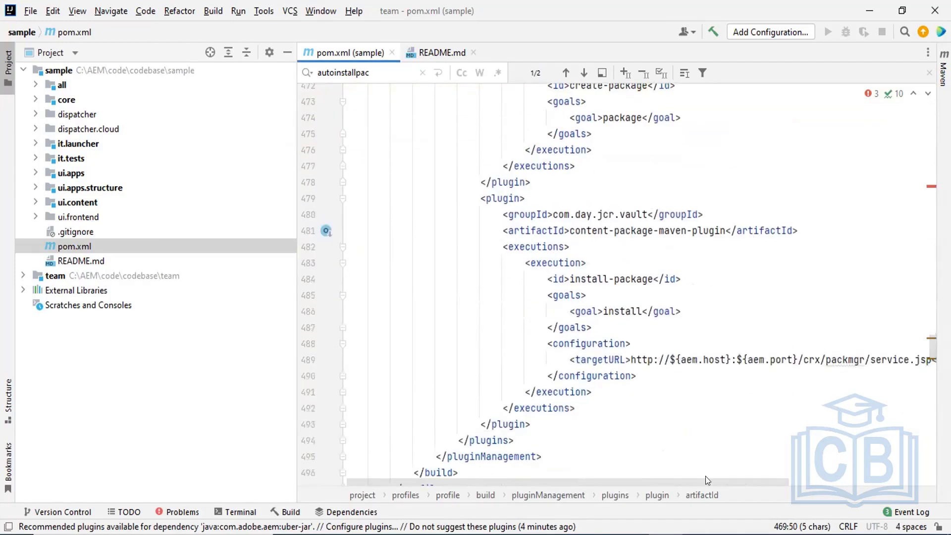
left_click_drag(708, 481, 733, 481)
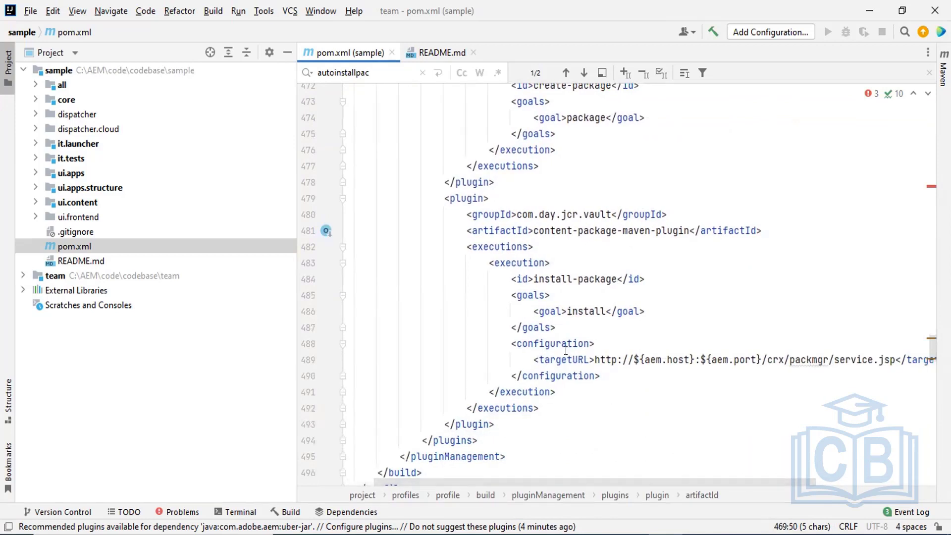
double_click(545, 360)
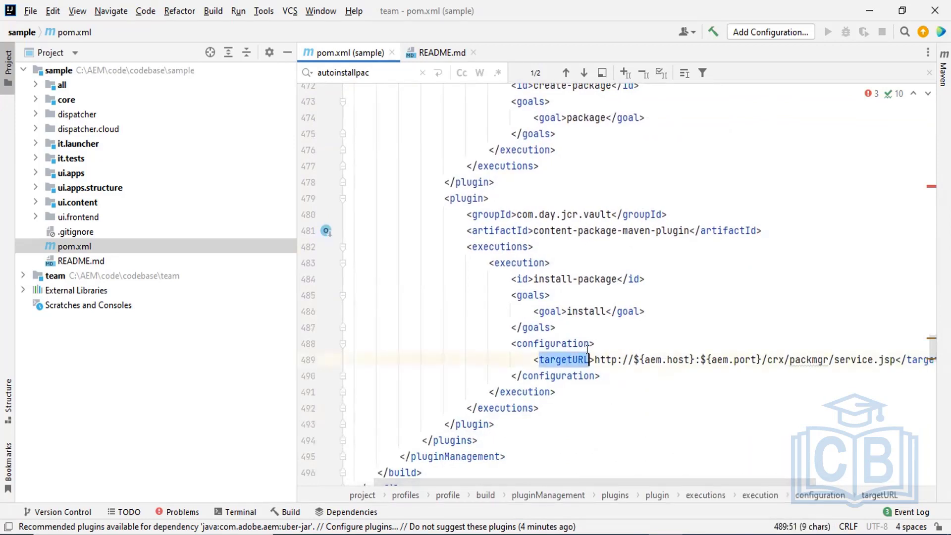
double_click(653, 360)
left_click(724, 357)
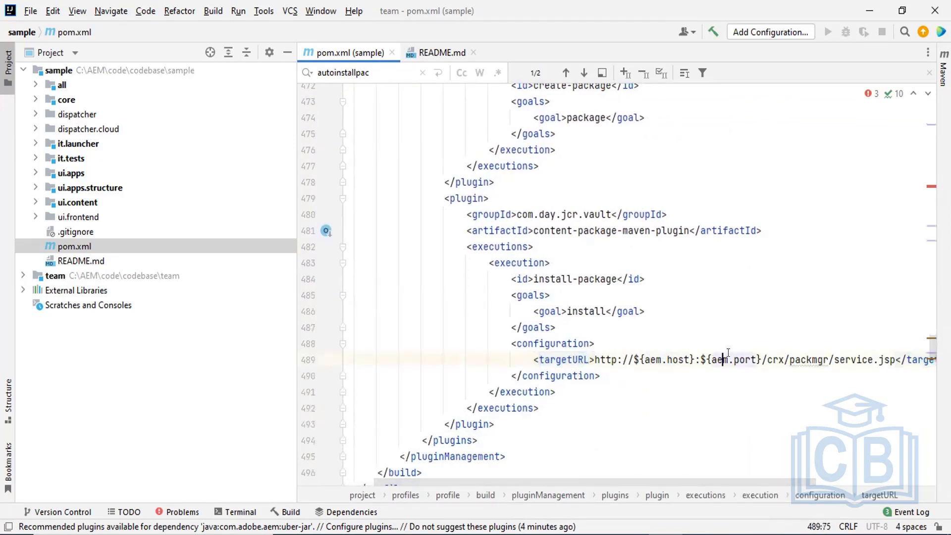
left_click(761, 358)
left_click(795, 359, "shift")
left_click_drag(807, 350, 822, 352)
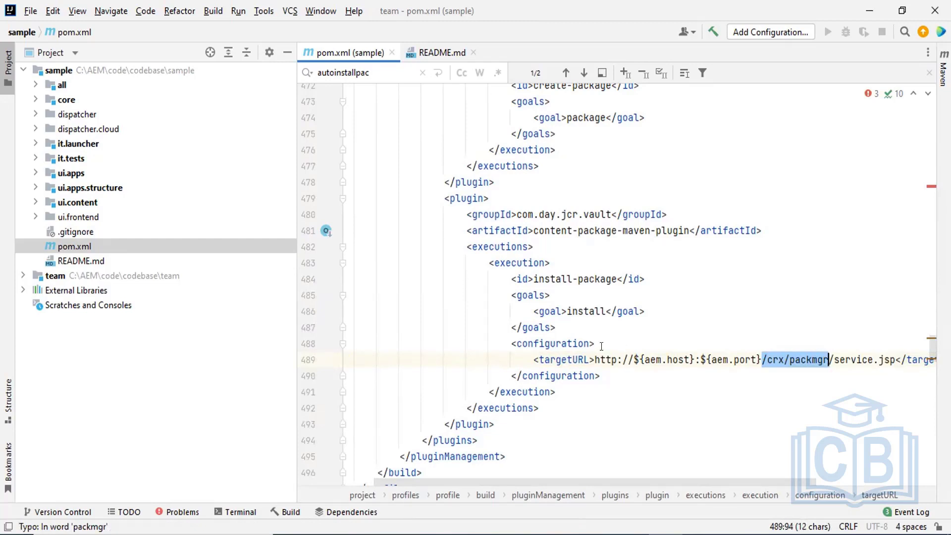
left_click_drag(643, 358, 754, 360)
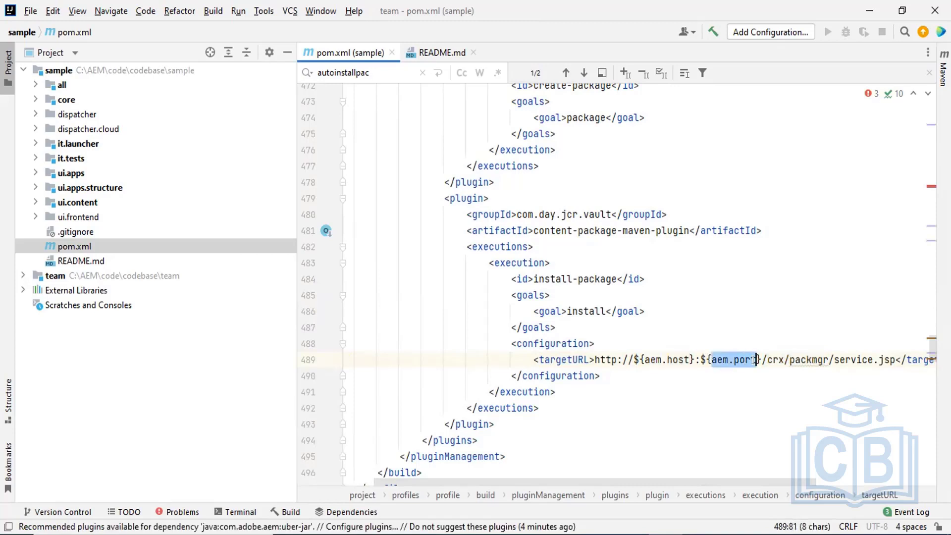
Search for aem.port, jump to its definition, and select port values 4502 and 4503.
key("ctrl+f")
scroll(752, 360, "down", 3)
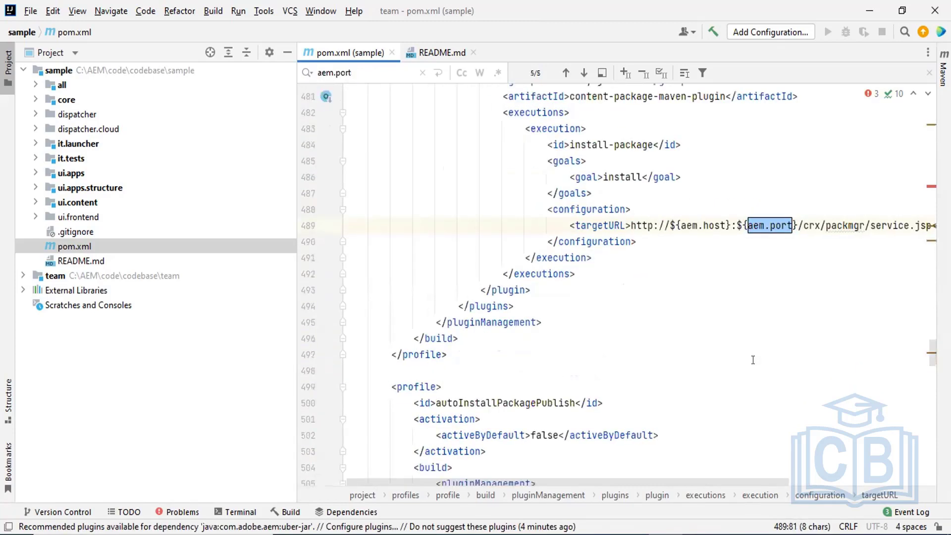
key("Return")
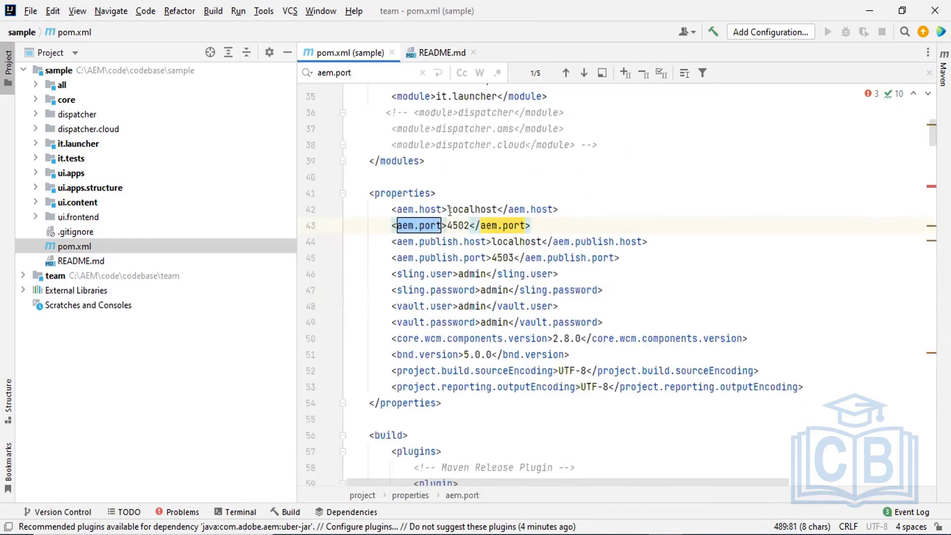
left_click_drag(447, 225, 464, 223)
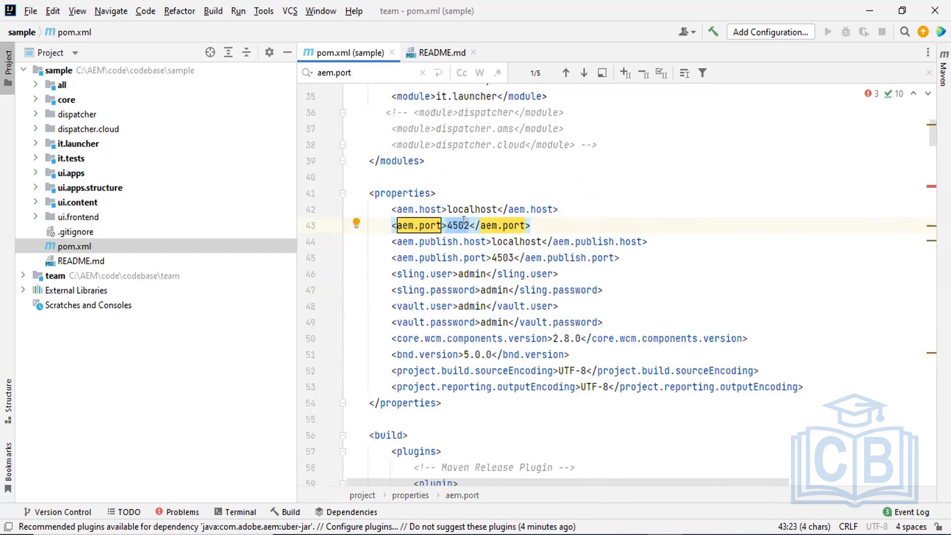
key("Escape")
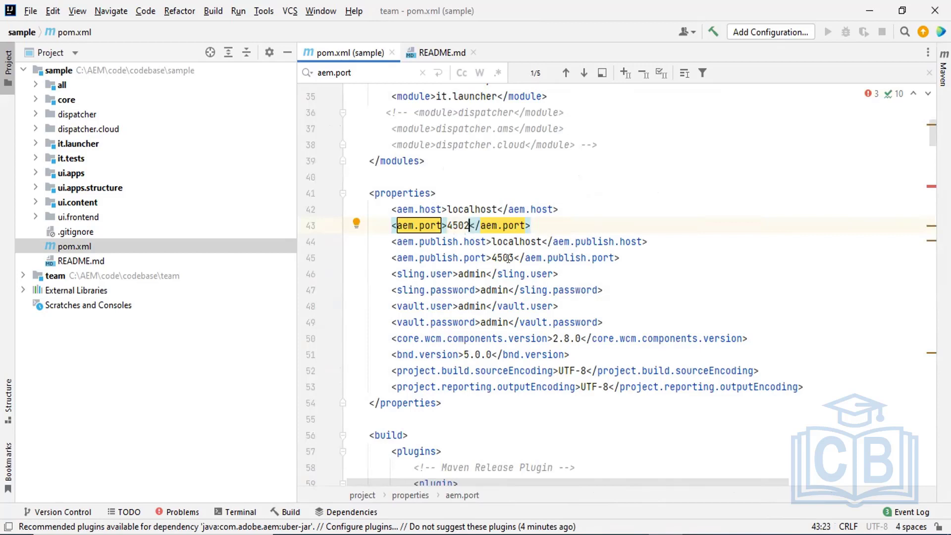
left_click(451, 225)
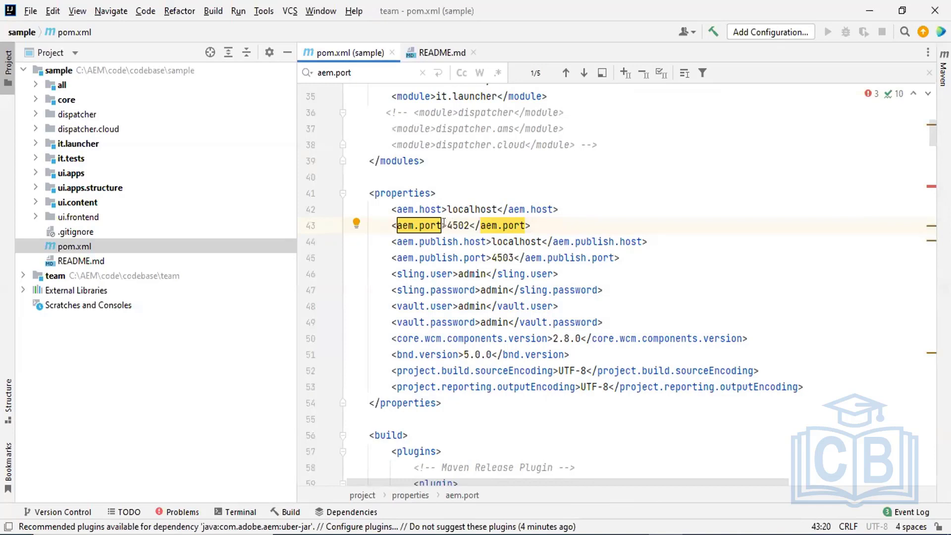
left_click_drag(447, 225, 468, 225)
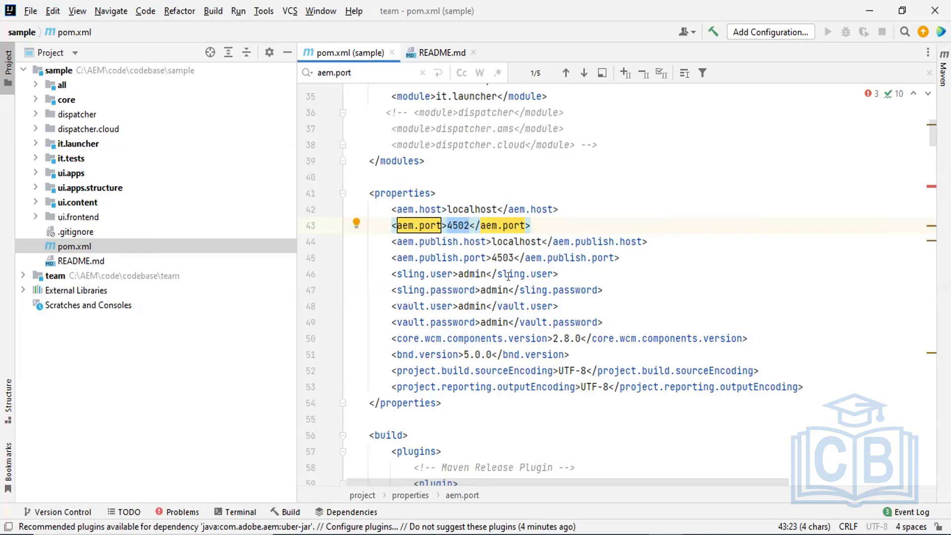
mouse_move(508, 277)
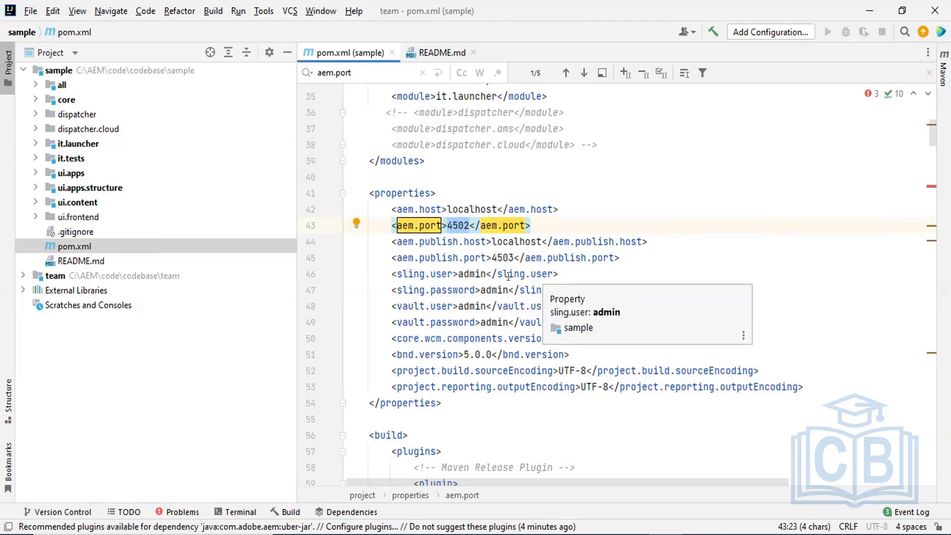
double_click(510, 257)
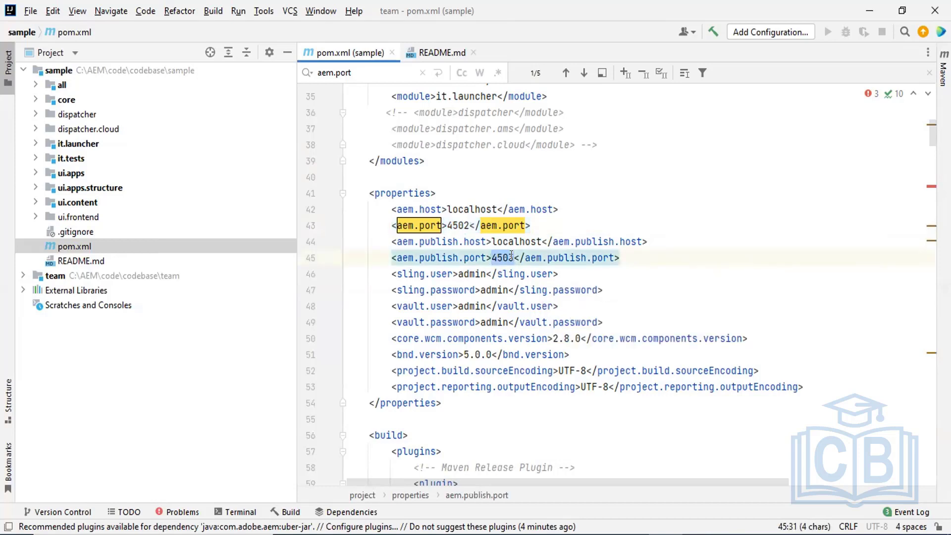
Copy the autoInstallPackagePublish profile name from README.md.
left_click(440, 51)
double_click(544, 353)
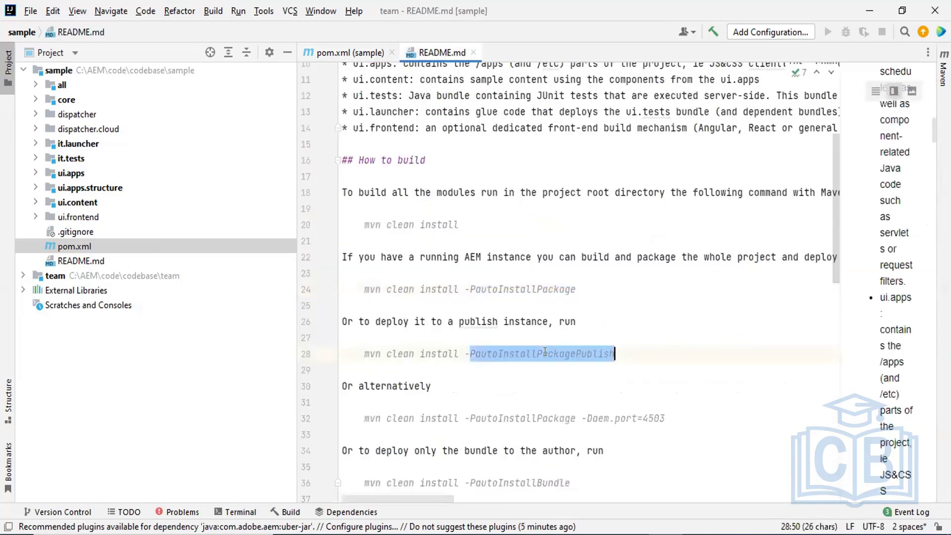
left_click(474, 353)
left_click_drag(474, 353, 623, 351)
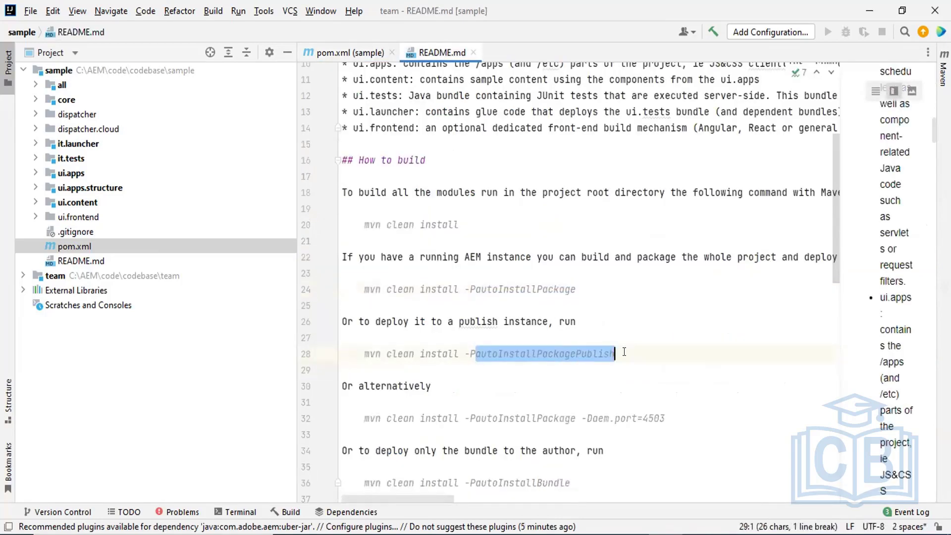
key("shift+Left")
key("ctrl+c")
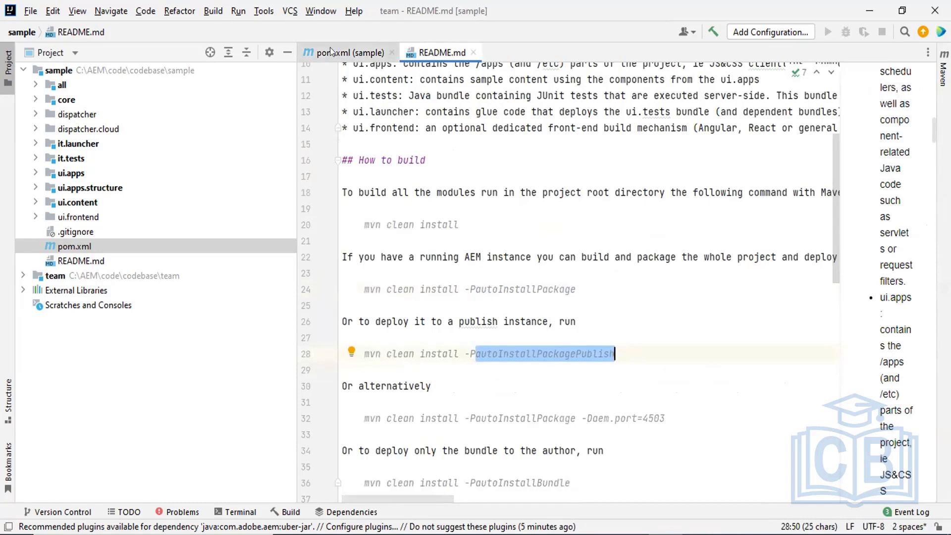
Search pom.xml for autoInstallPackagePublish and select its targetURL's publish host and port placeholders.
left_click(331, 50)
key("ctrl+f")
key("ctrl+v")
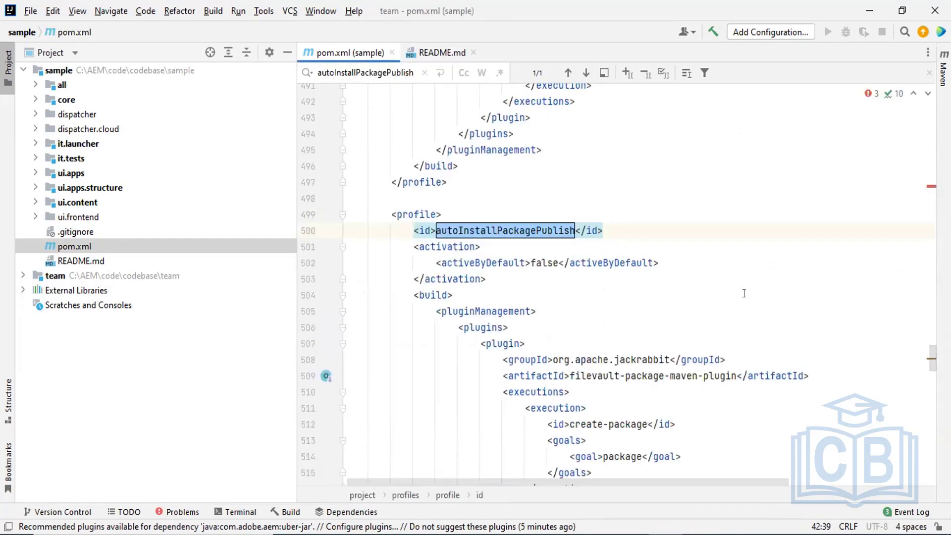
scroll(931, 359, "down", 5)
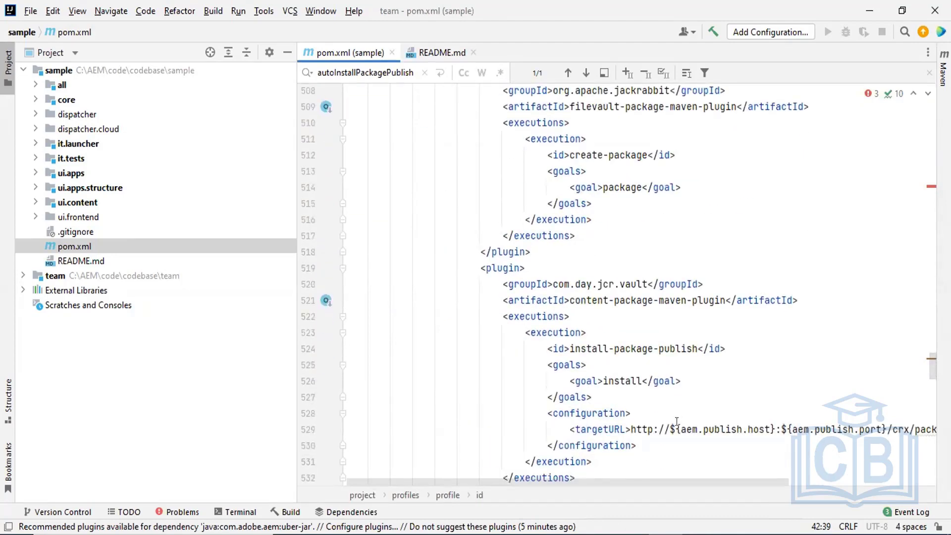
left_click_drag(680, 429, 879, 427)
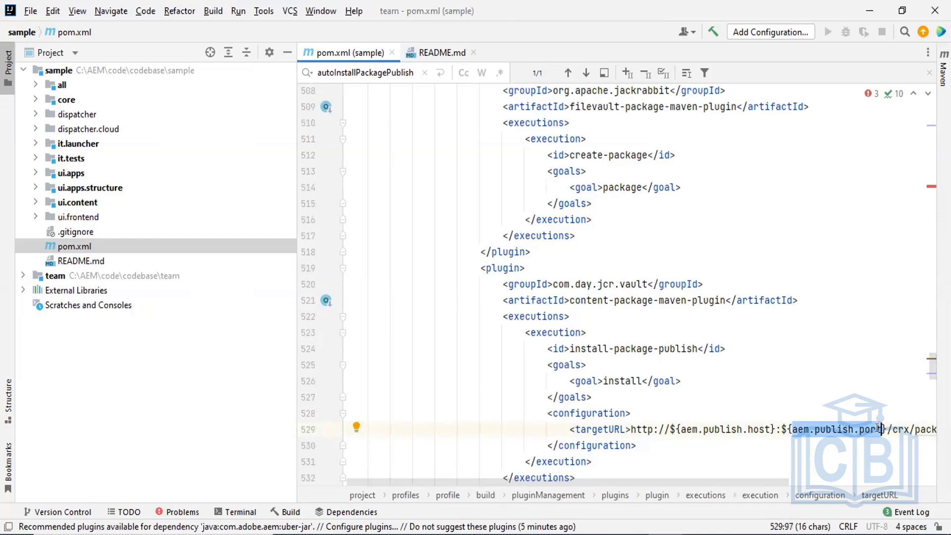
Deselect the publish port placeholder and switch to the CRXDE Lite window with /apps/sample.
left_click(879, 428)
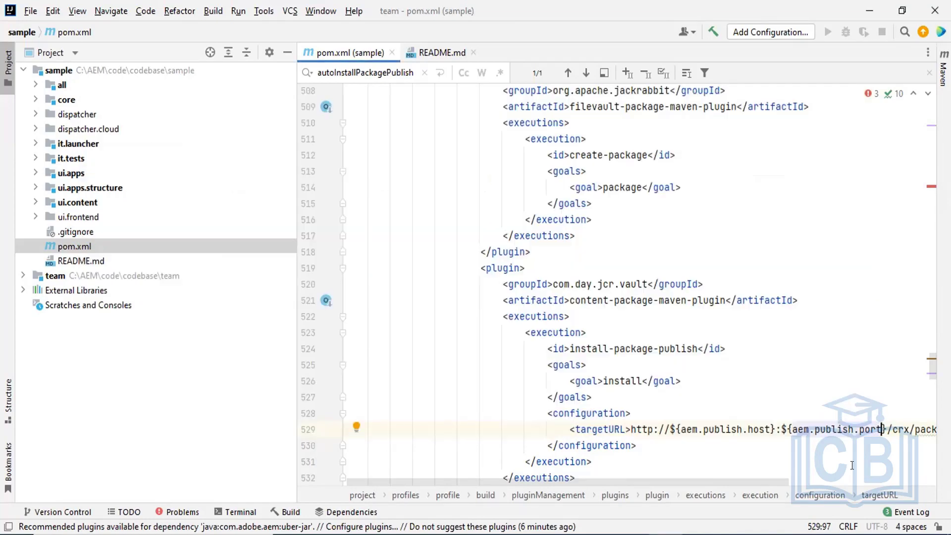
key("alt+Tab")
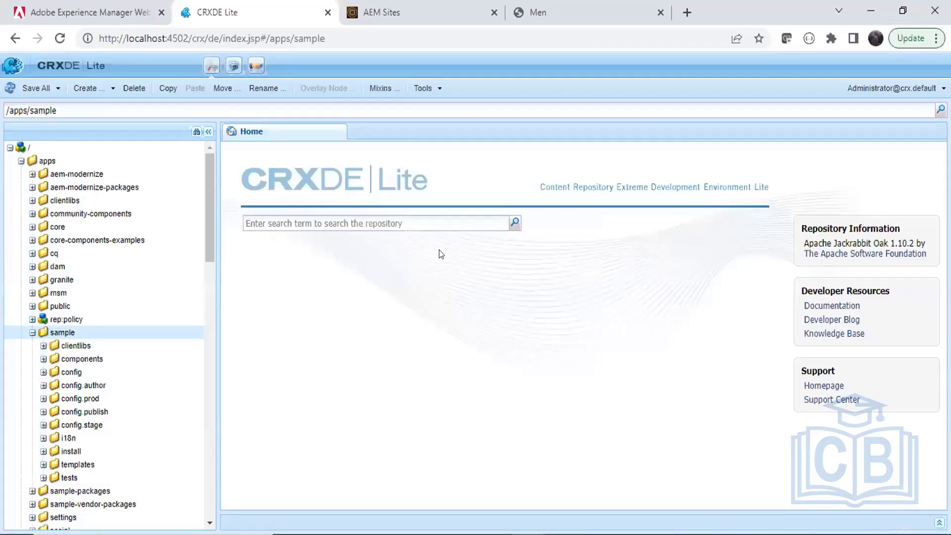
Scroll README.md down to its How to build commands, briefly glancing at CRXDE Lite.
key("alt+Tab")
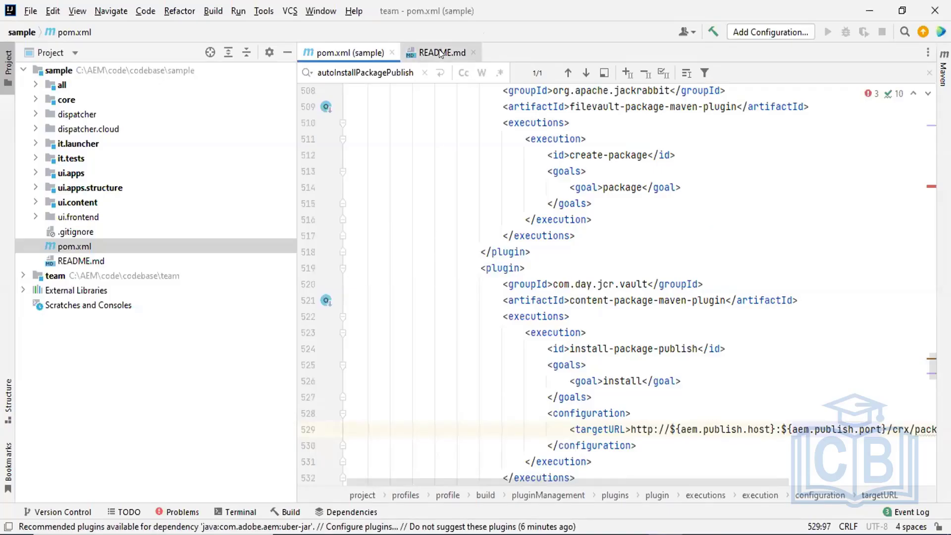
left_click(441, 52)
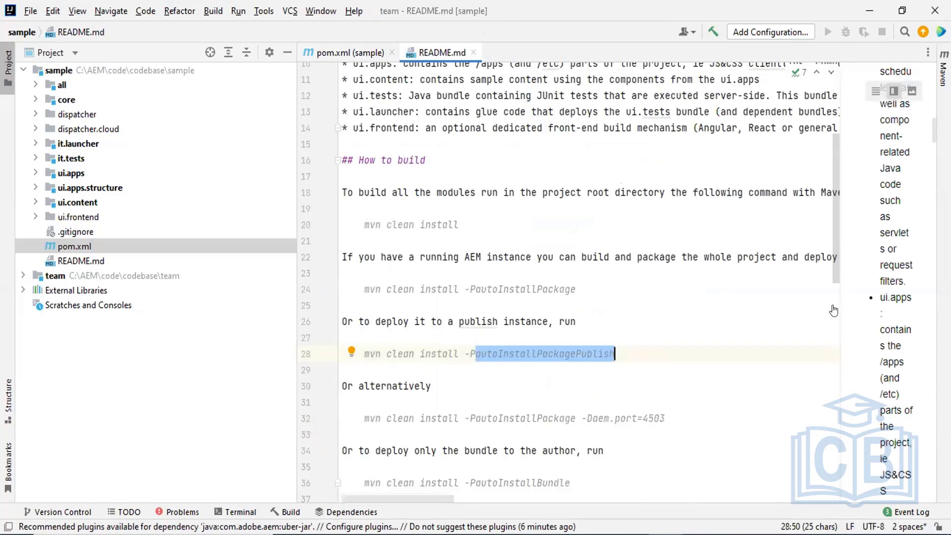
scroll(830, 263, "down", 4)
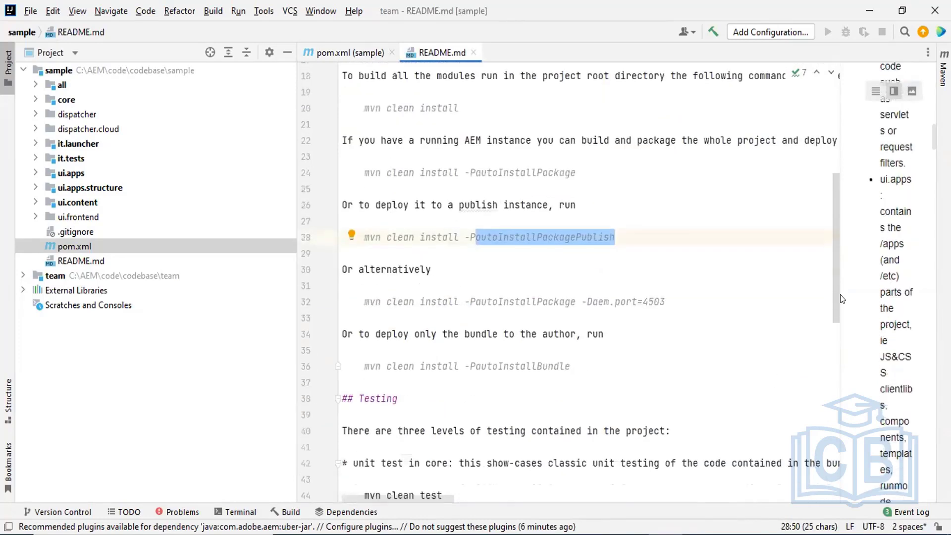
scroll(845, 333, "down", 1)
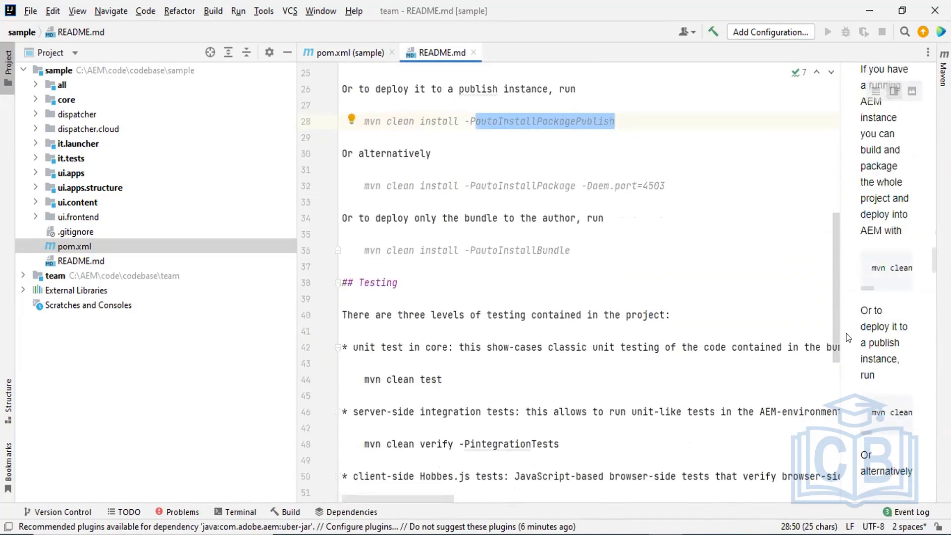
key("alt+Tab")
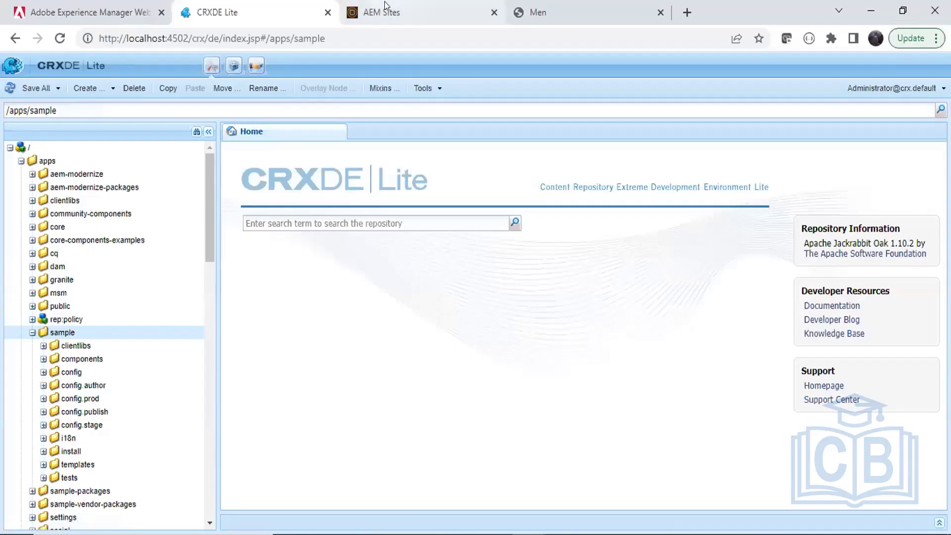
left_click(384, 10)
key("alt+Tab")
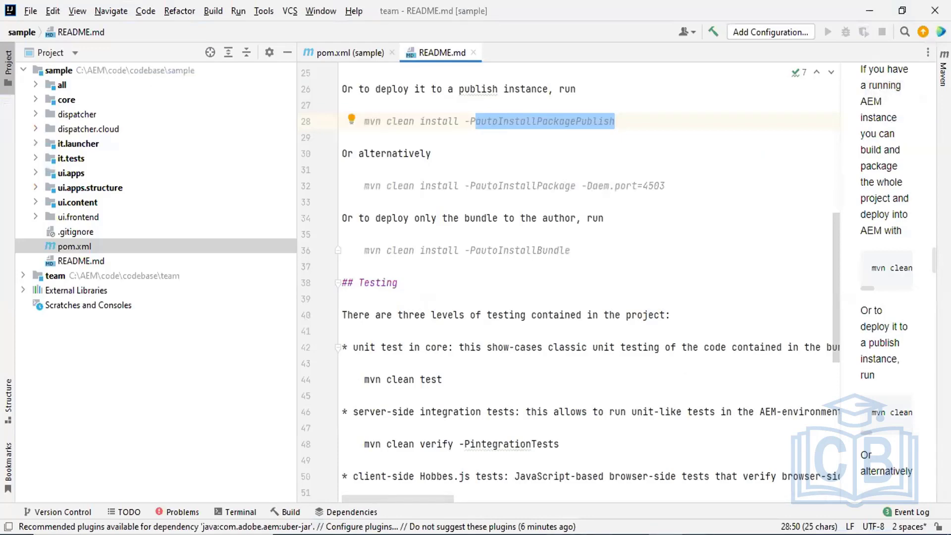
In the Paint architecture sketch, draw strokes up the left and right code base arrows.
mouse_move(528, 527)
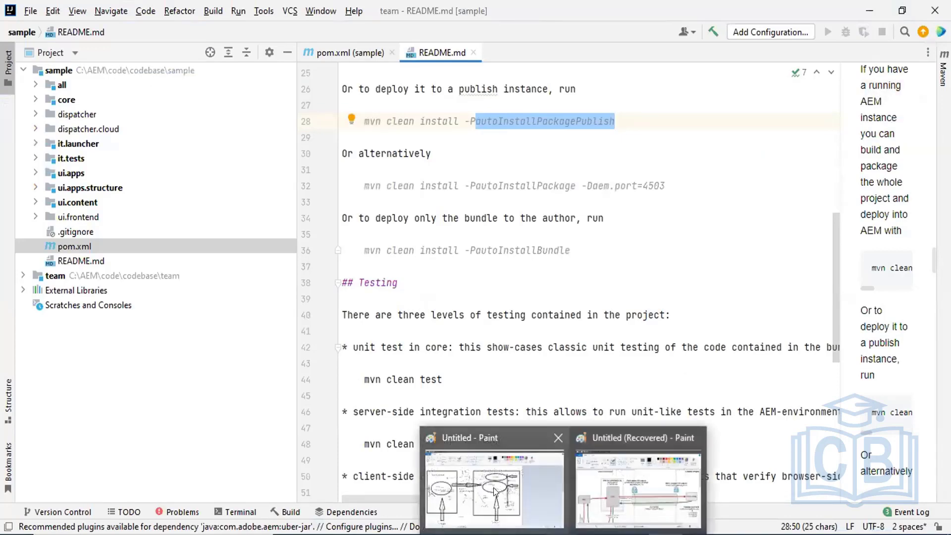
left_click(493, 487)
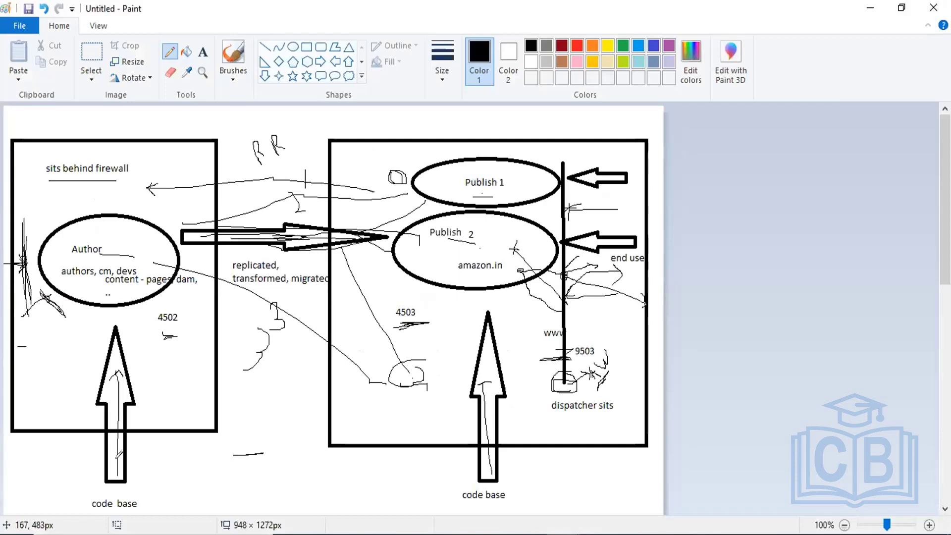
left_click_drag(118, 422, 111, 353)
mouse_move(110, 417)
left_mouse_down()
mouse_move(106, 371)
mouse_move(124, 409)
left_mouse_up()
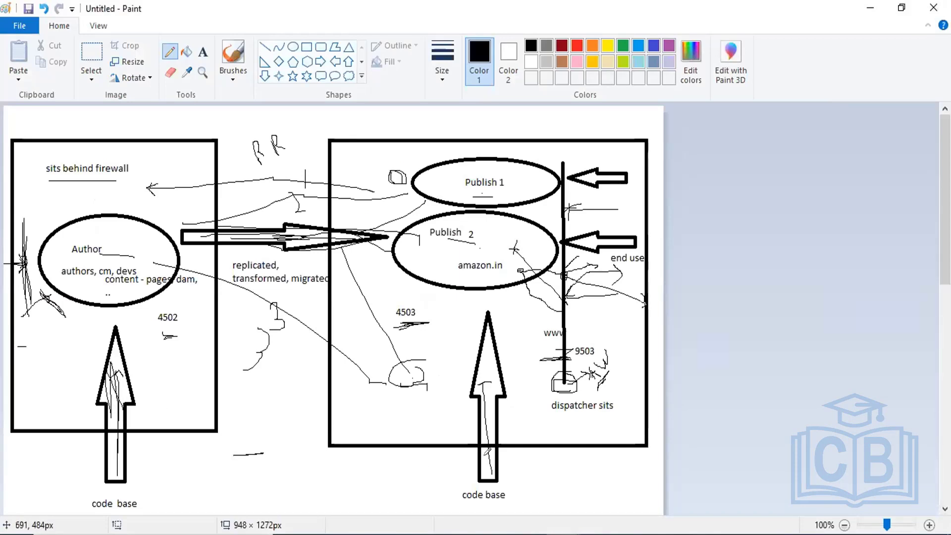
left_click_drag(488, 448, 492, 407)
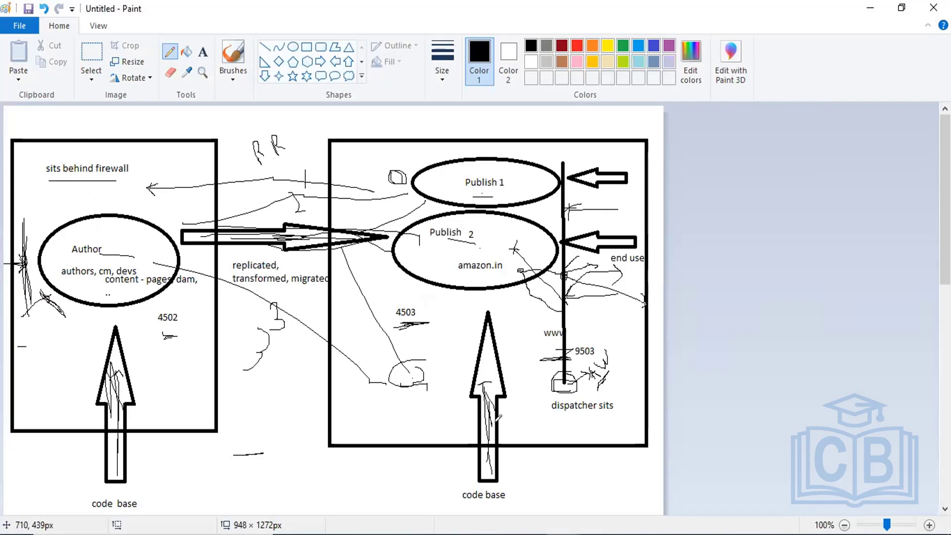
Recall earlier commands in Git Bash, minimise it, and restore the Command Prompt with the Maven build.
left_click(628, 533)
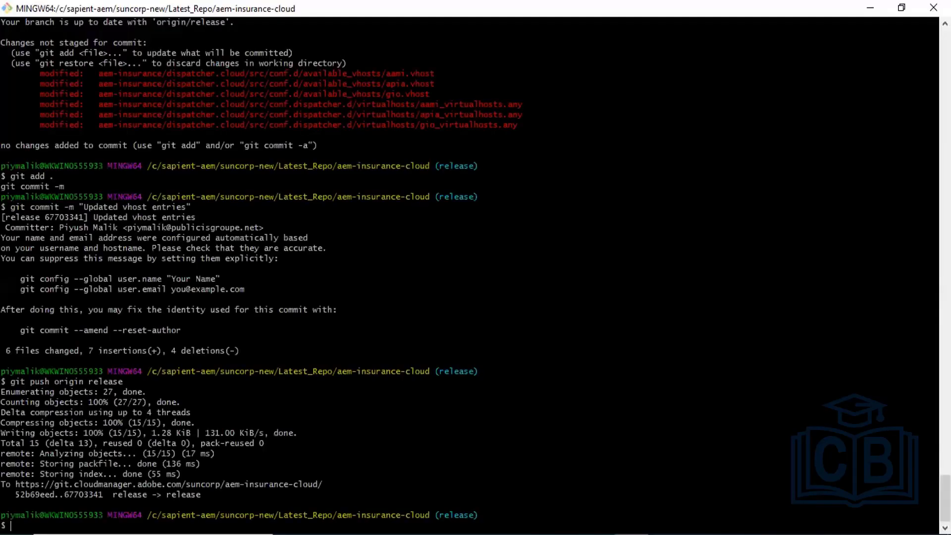
key("Up")
key("Up")
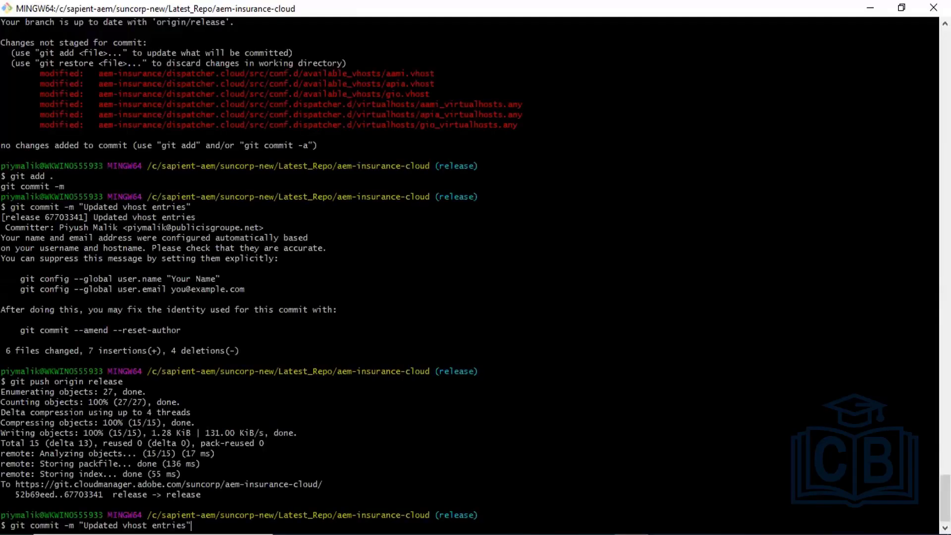
key("Up")
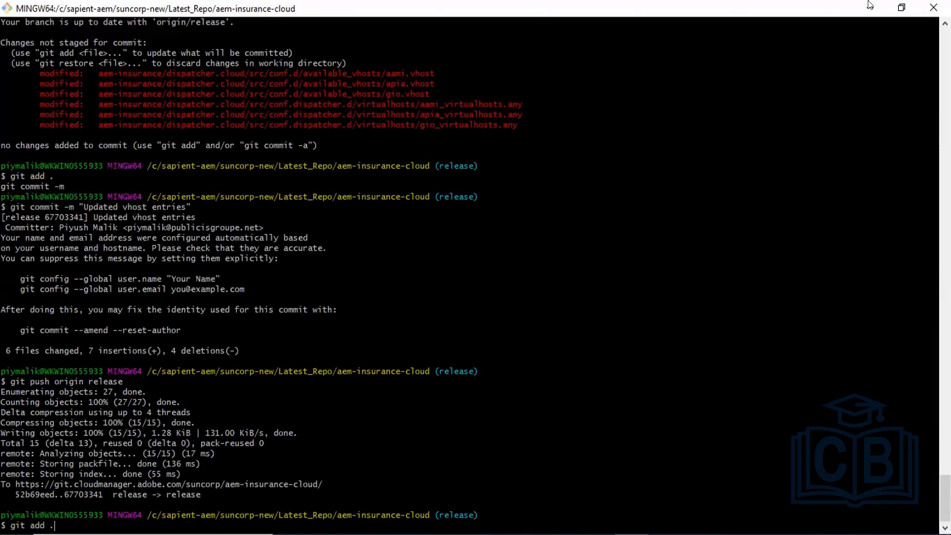
left_click(870, 6)
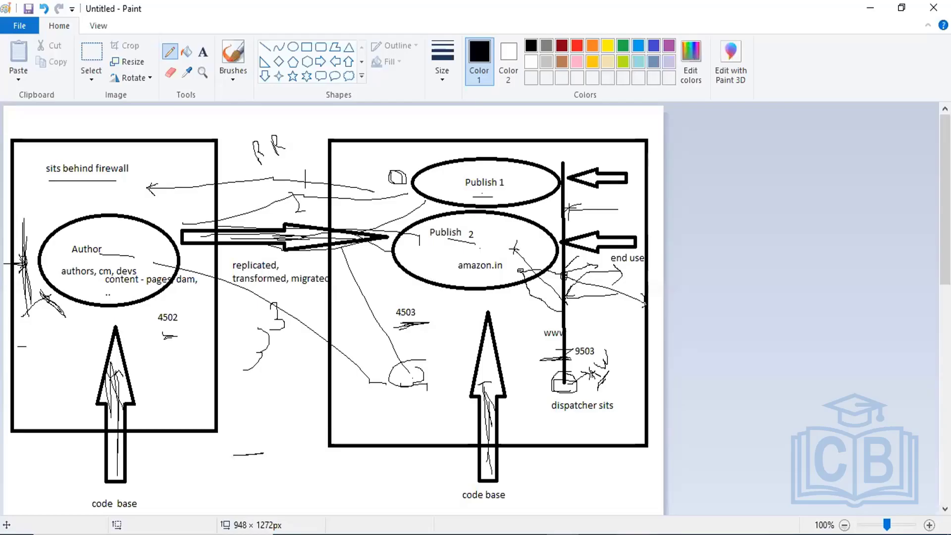
mouse_move(699, 534)
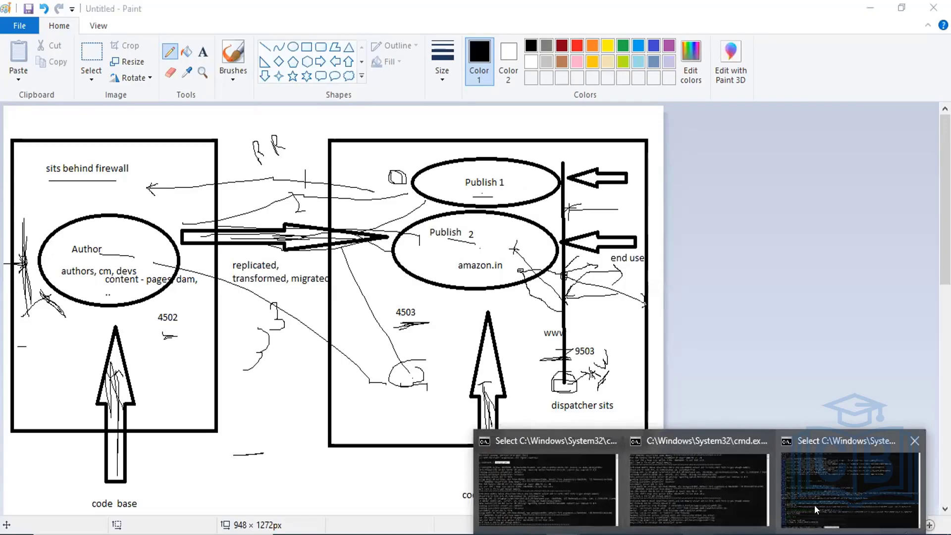
left_click(814, 504)
left_click(490, 471)
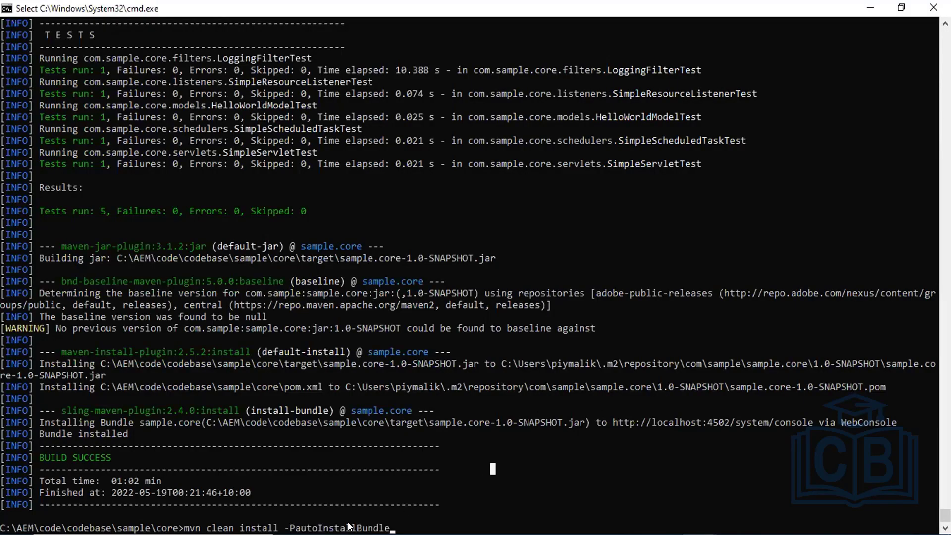
Edit the recalled command to mvn clean install -PautoInstallPackagePublish.
key("BackSpace")
key("BackSpace")
key("BackSpace")
key("BackSpace")
key("BackSpace")
key("BackSpace")
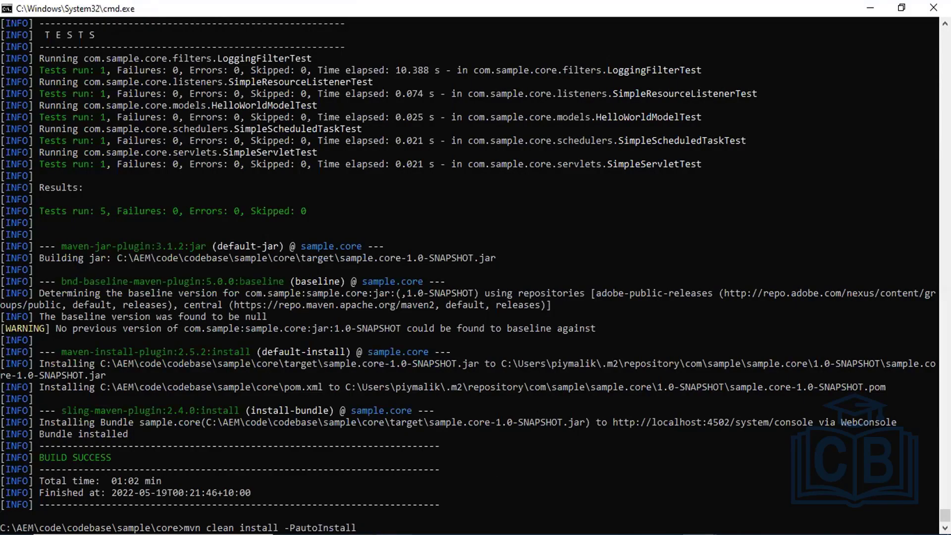
type("Pac")
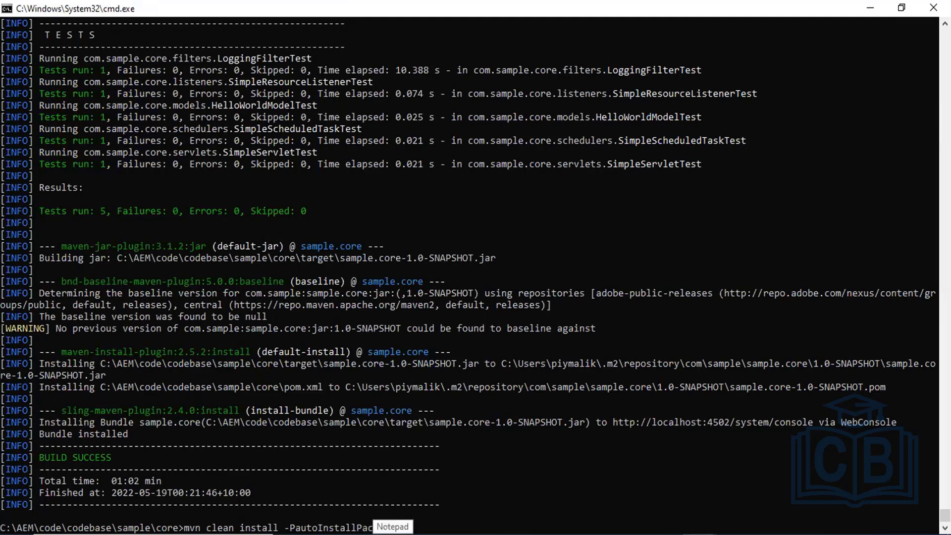
type("kah")
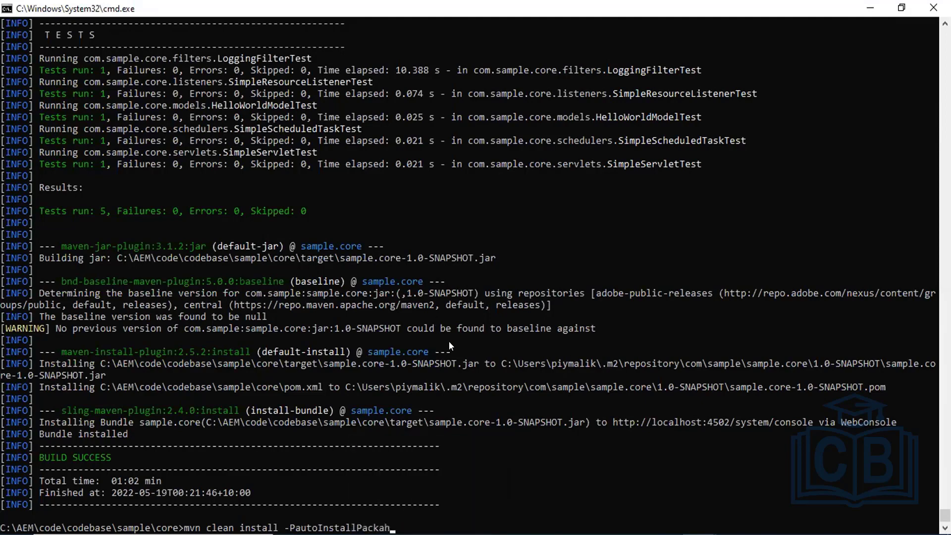
key("BackSpace")
type("gePublish")
After checking the README's publish command, run the build and minimise its terminal.
key("alt+Tab")
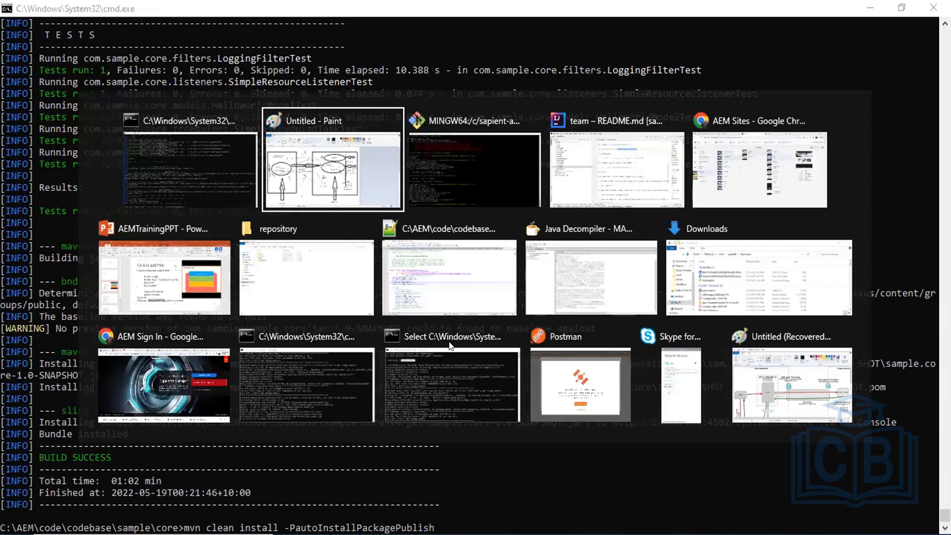
key("alt+Tab")
key("alt+Tab")
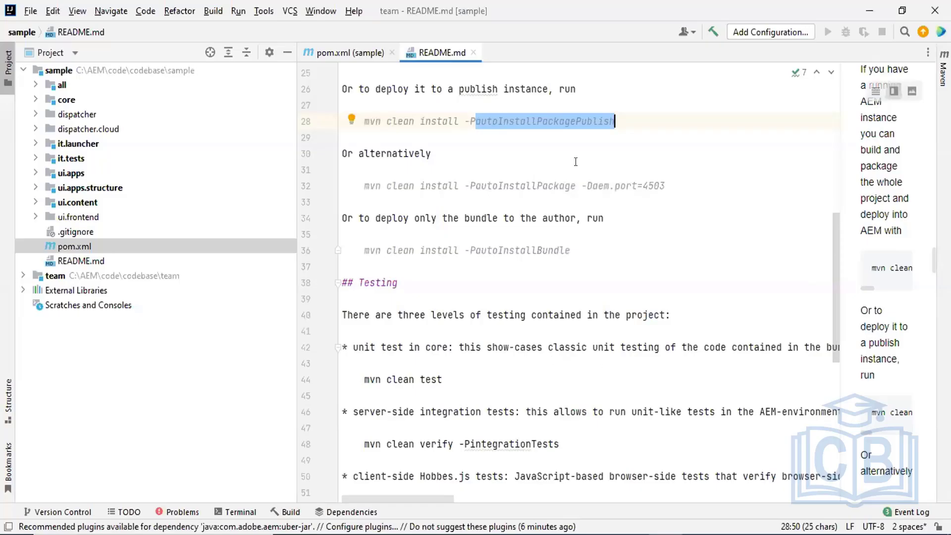
key("alt+Tab")
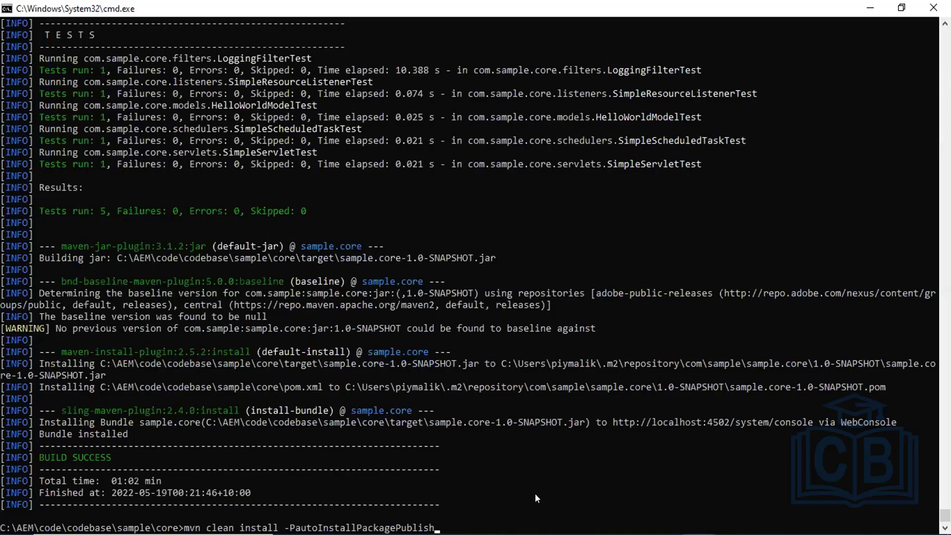
key("Return")
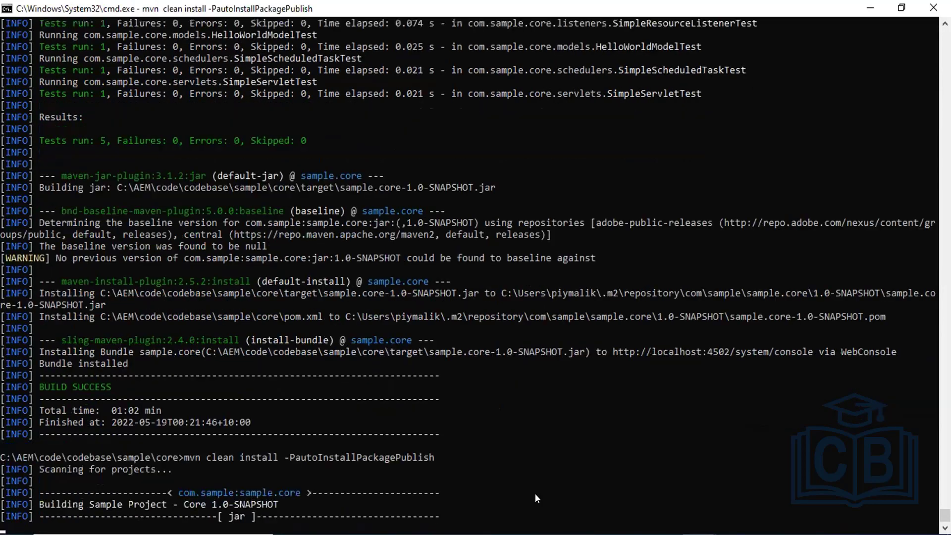
key("alt+Tab")
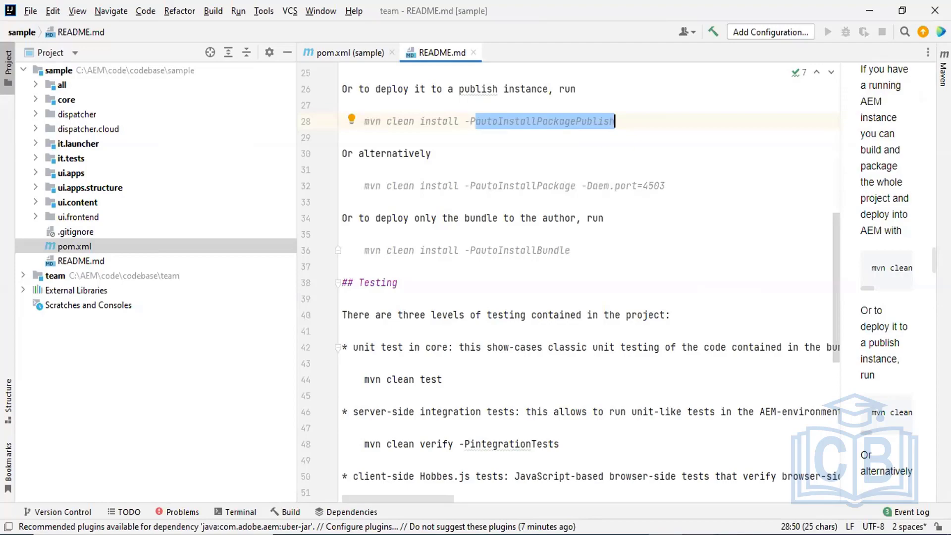
left_click(781, 492)
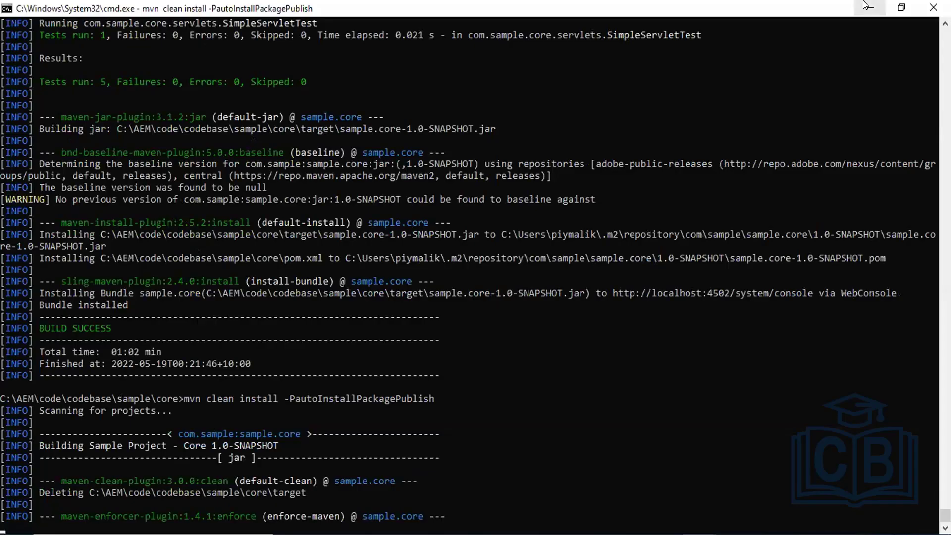
left_click(863, 2)
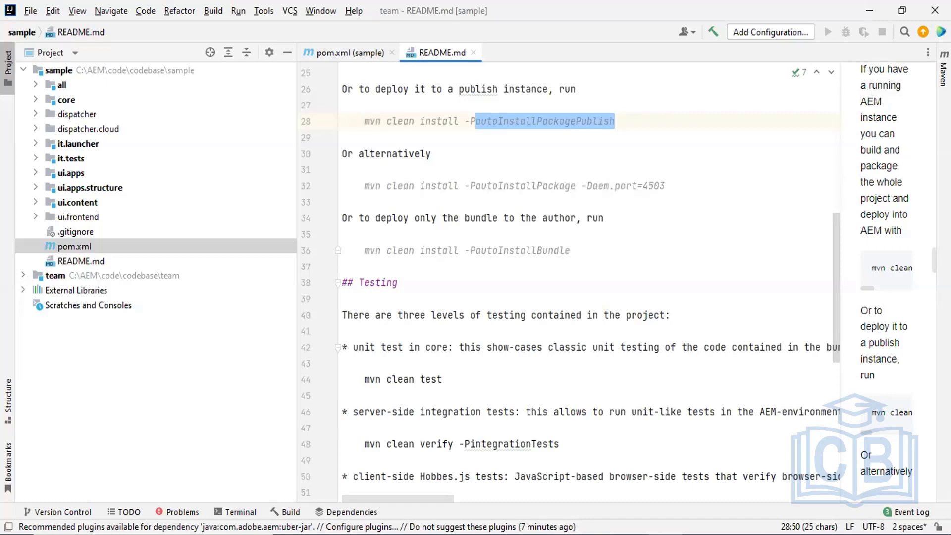
Open the We.Retail Men page in the editor, hide the side panel, and show Page Information.
mouse_move(528, 534)
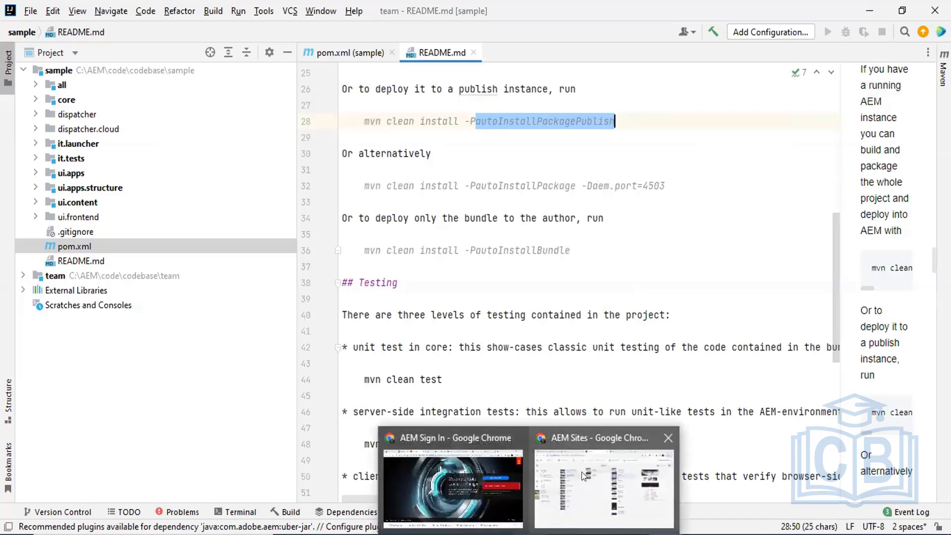
left_click(581, 471)
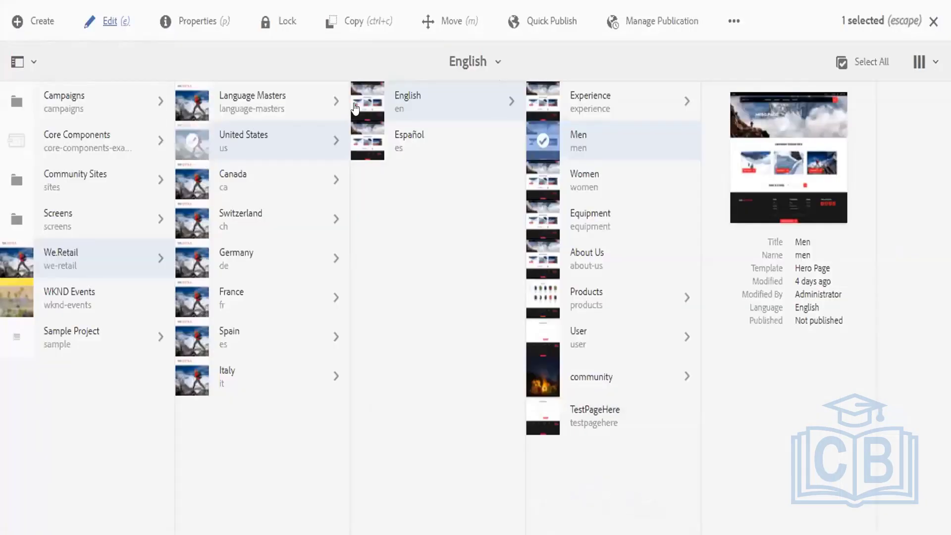
left_click(109, 21)
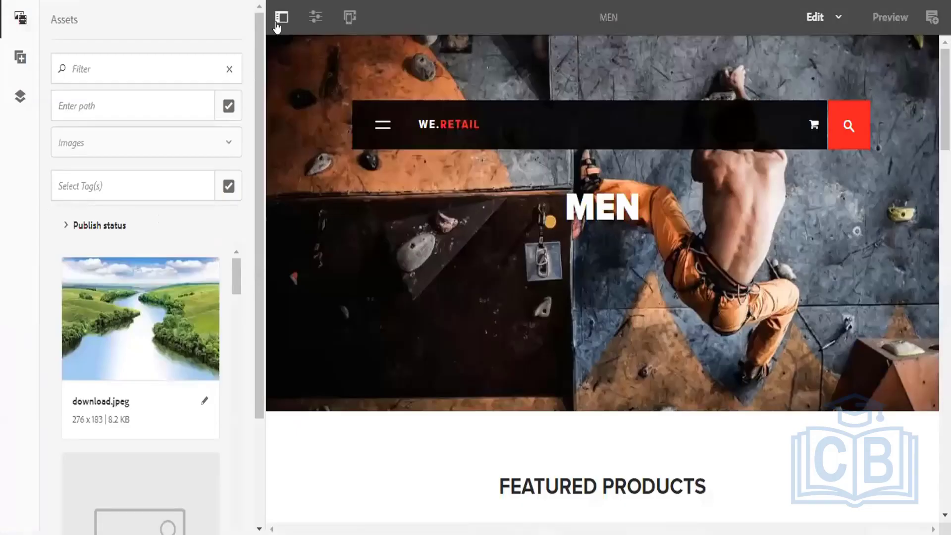
left_click(279, 22)
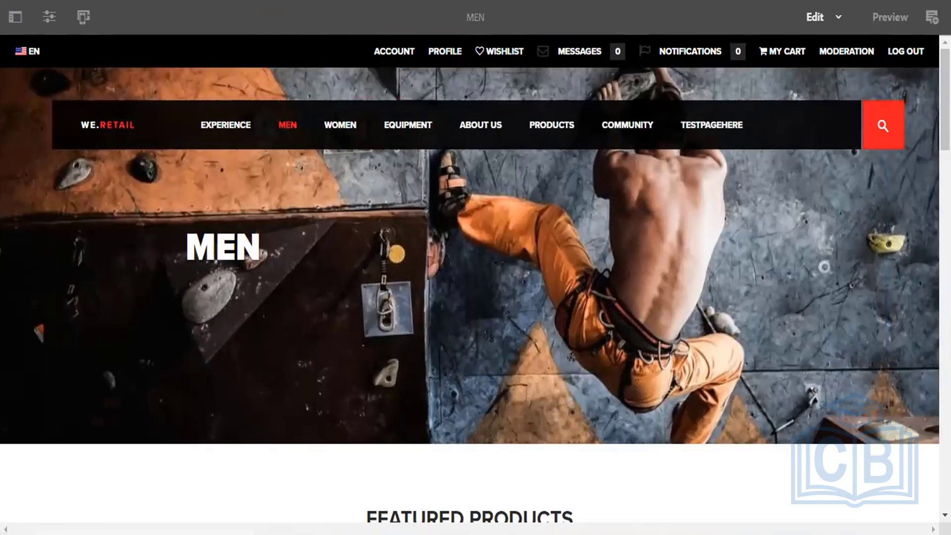
key("ctrl+w")
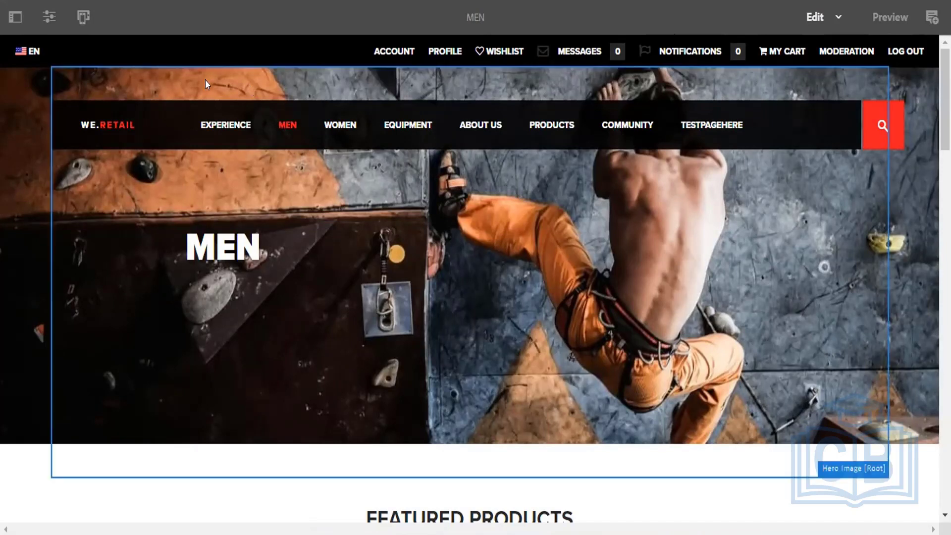
left_click(49, 17)
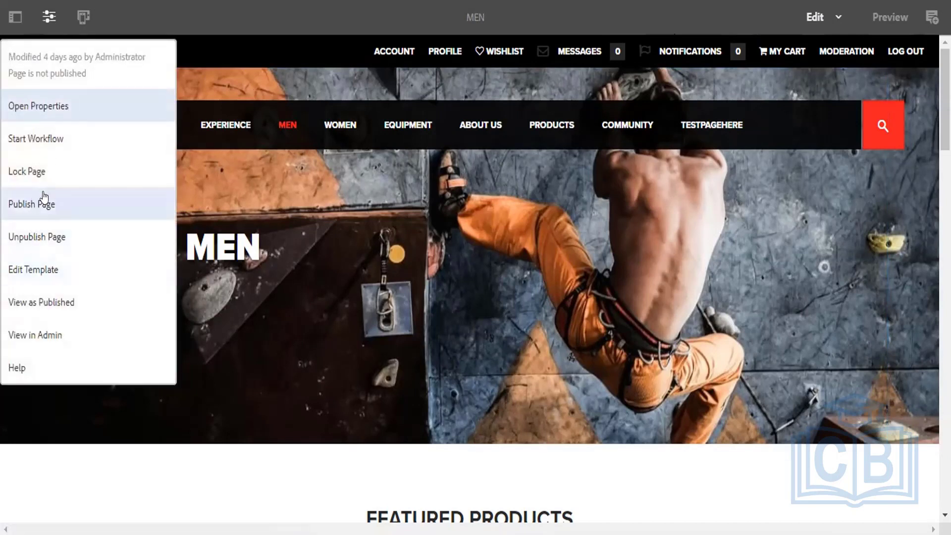
left_click(411, 250)
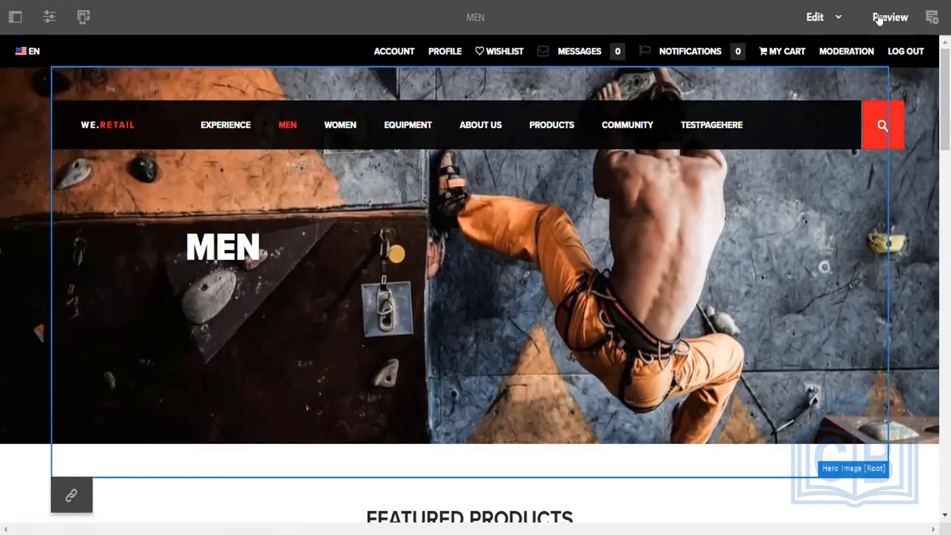
left_click(876, 17)
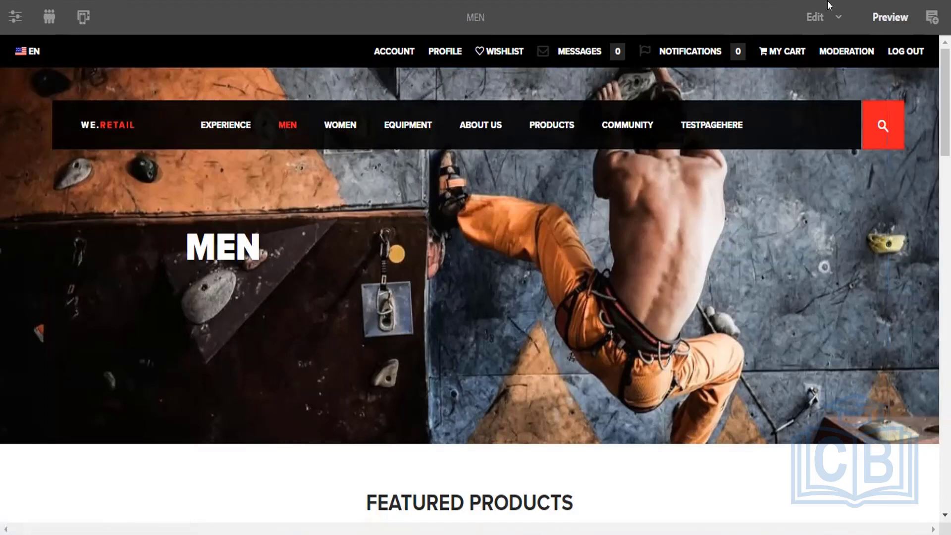
left_click(833, 18)
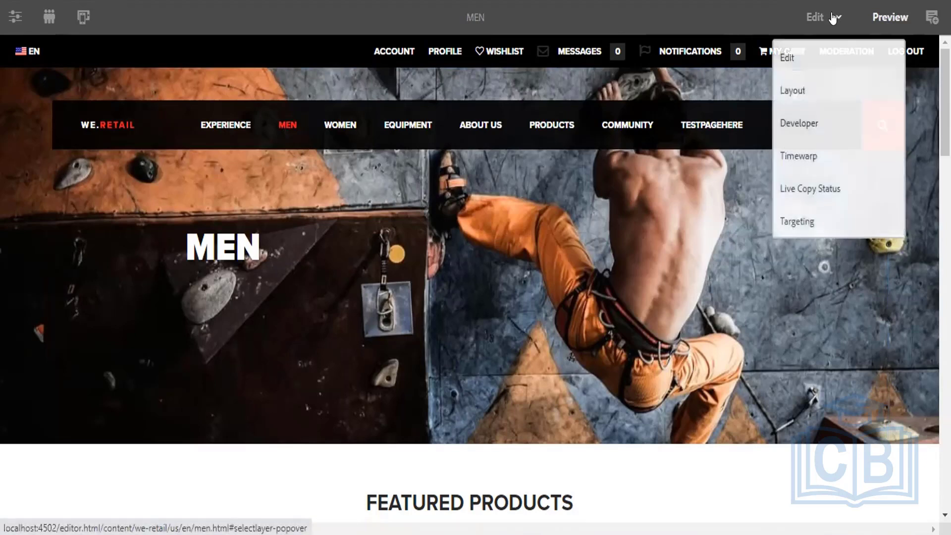
left_click(800, 65)
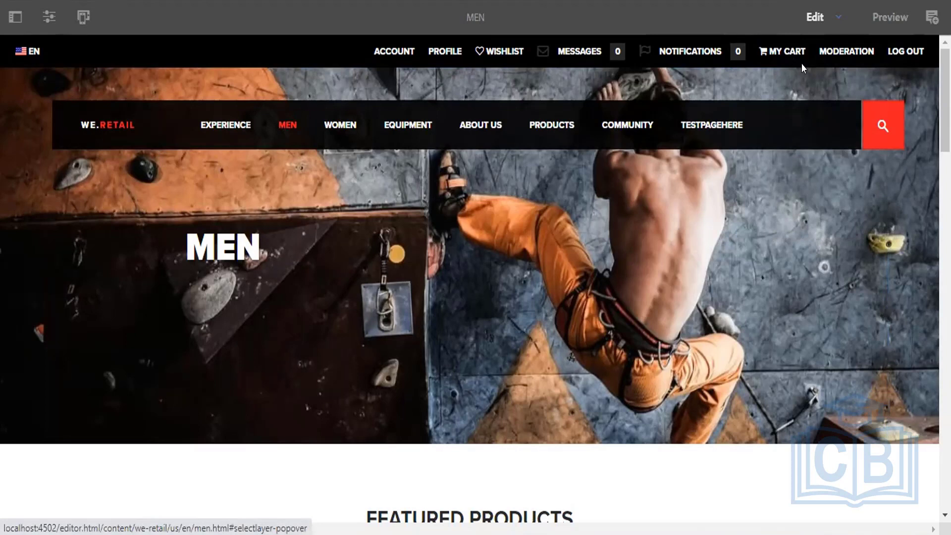
left_click(48, 18)
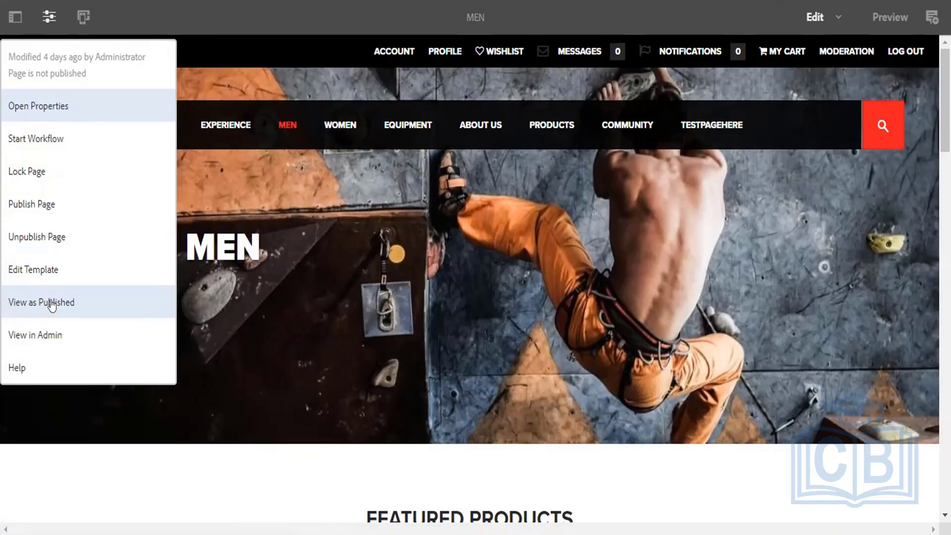
View the Men page as published, then close that view and dismiss the page information menu.
left_click(51, 304)
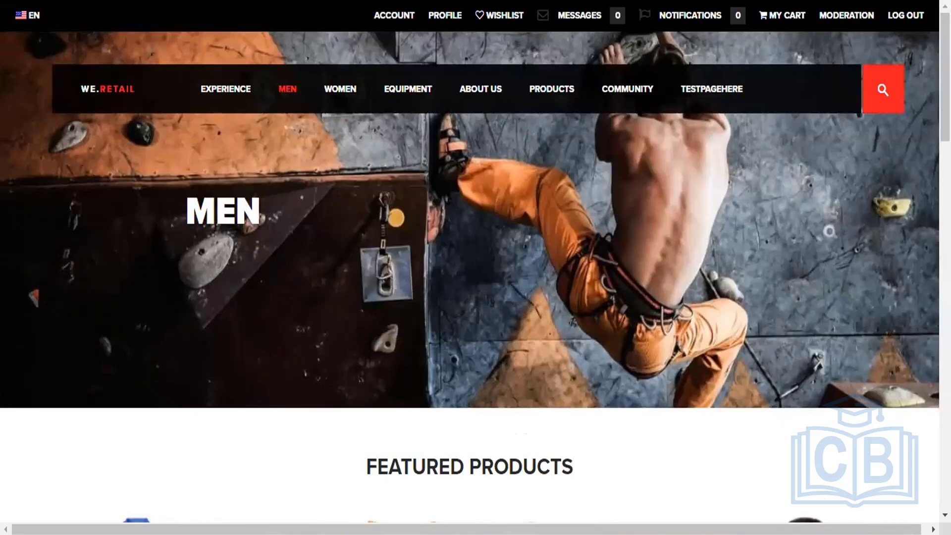
key("ctrl+shift+Tab")
left_click(782, 53)
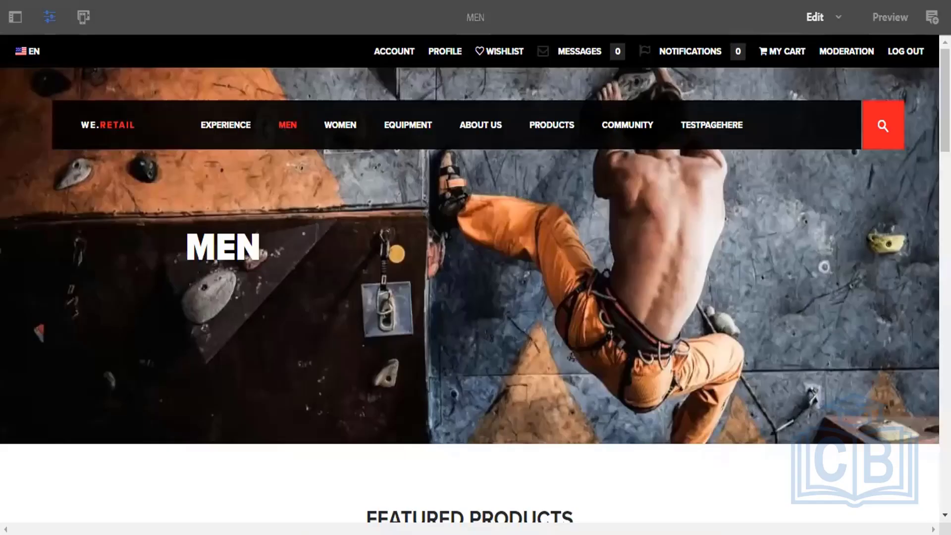
Switch to Layout mode and preview the Men page at iPad Retina, Galaxy S7, then iPhone 8 Plus widths.
left_click(835, 17)
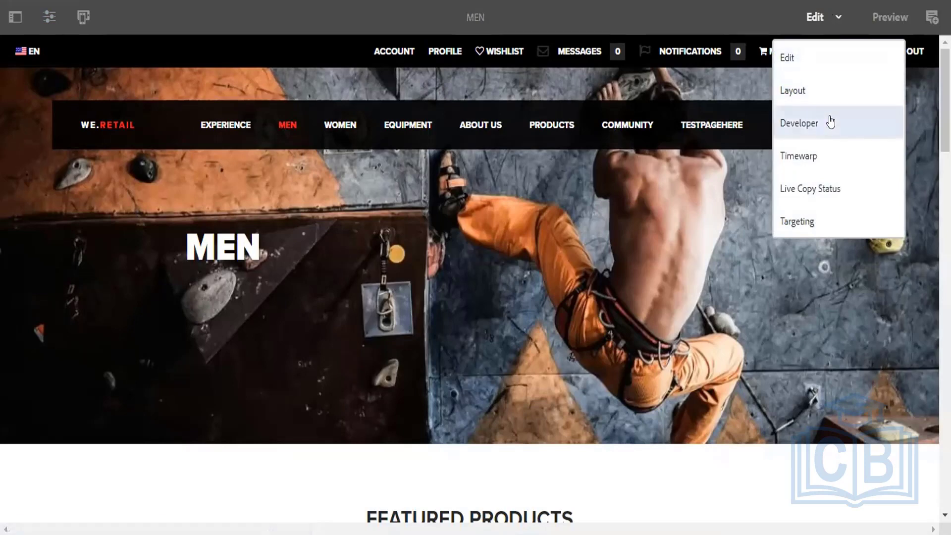
left_click(794, 90)
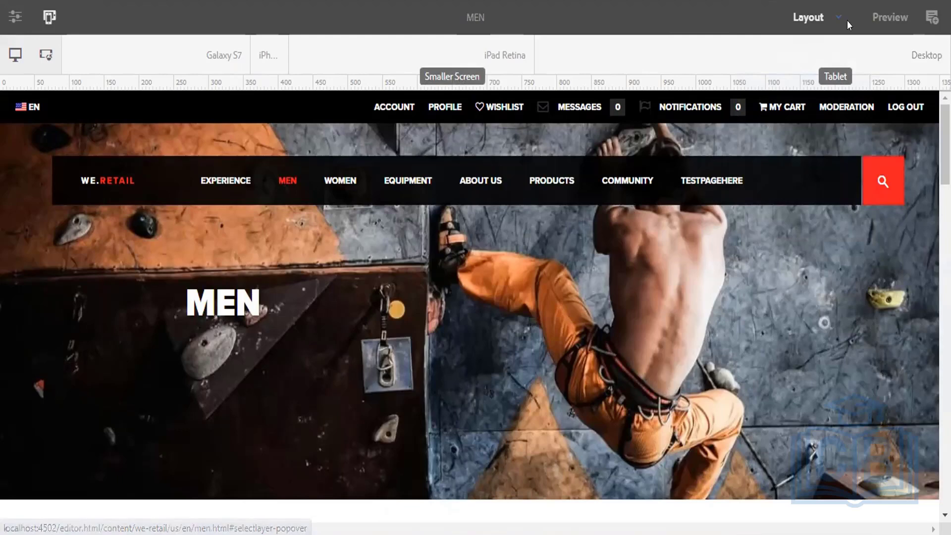
left_click(401, 59)
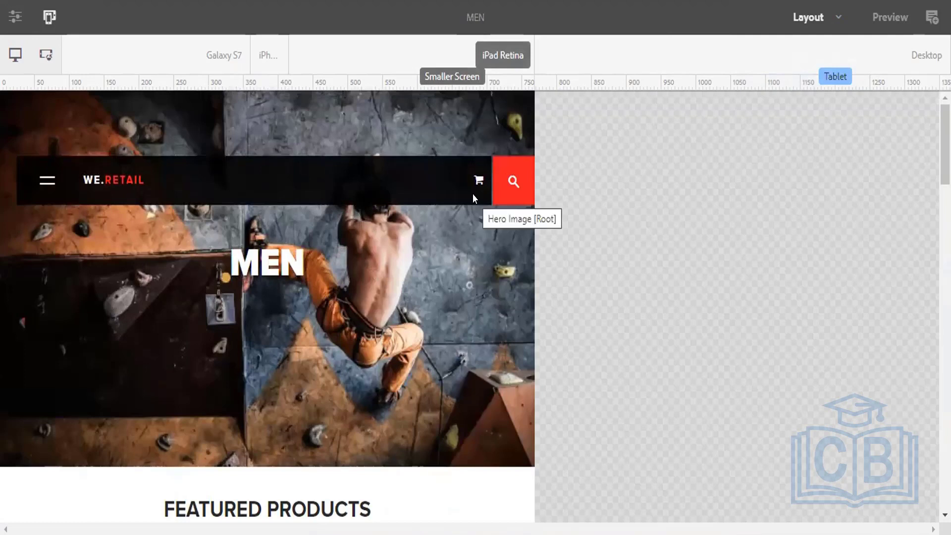
left_click(209, 63)
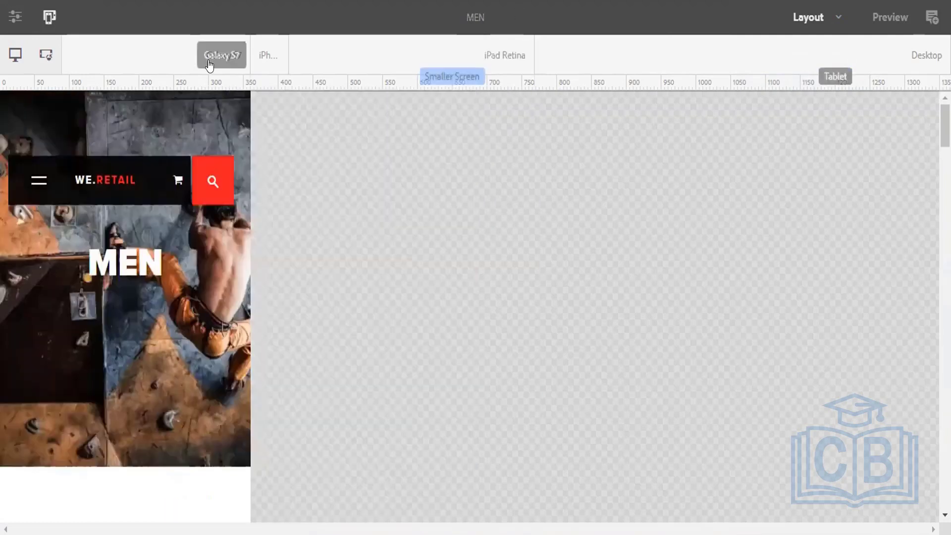
left_click(263, 59)
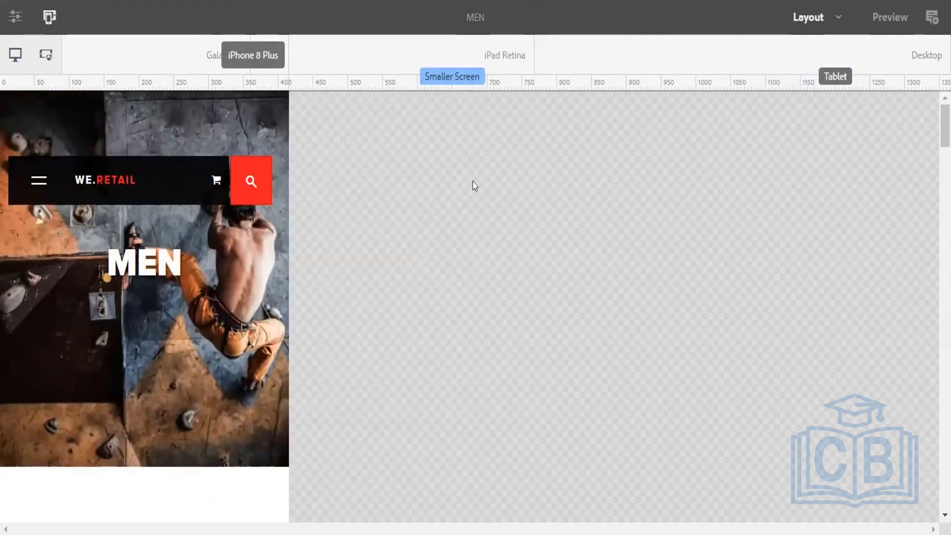
left_click(834, 17)
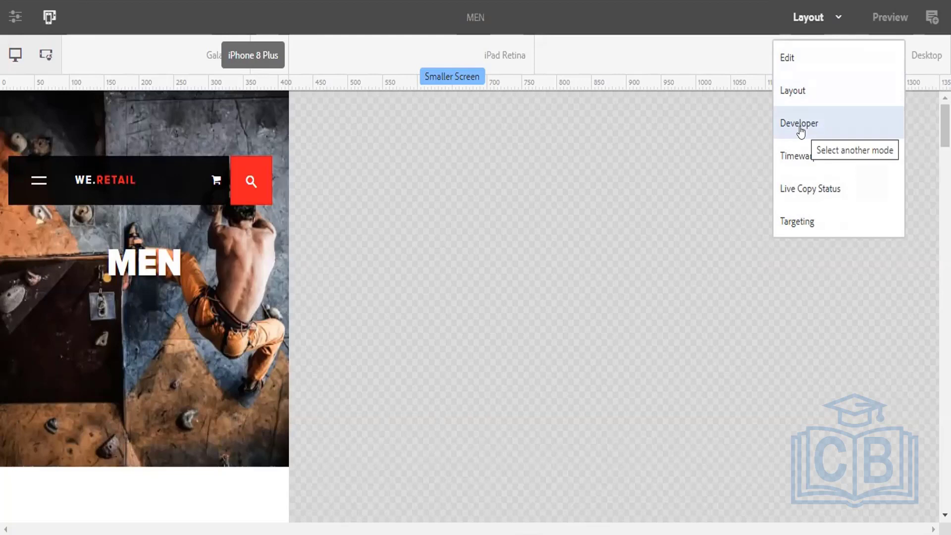
Switch the editor to Developer mode to list component render times.
left_click(800, 125)
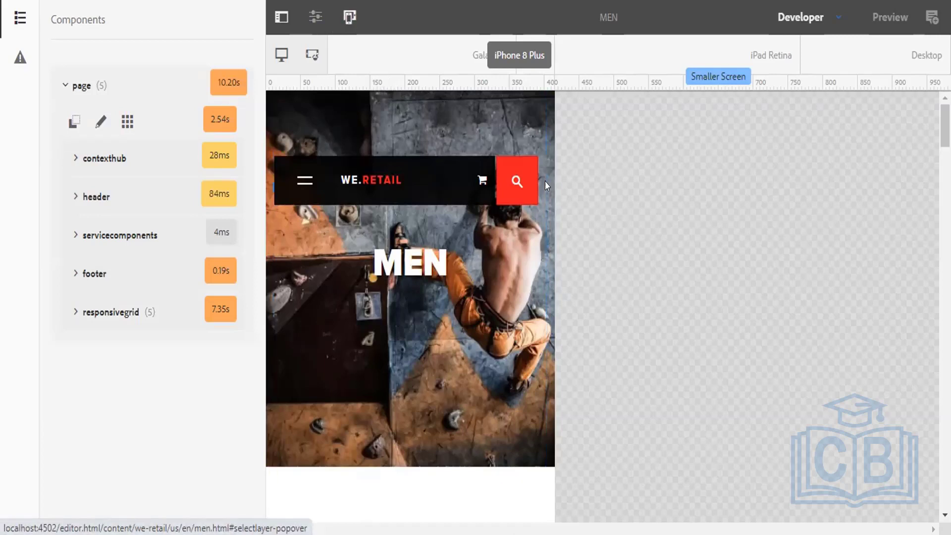
left_click(349, 20)
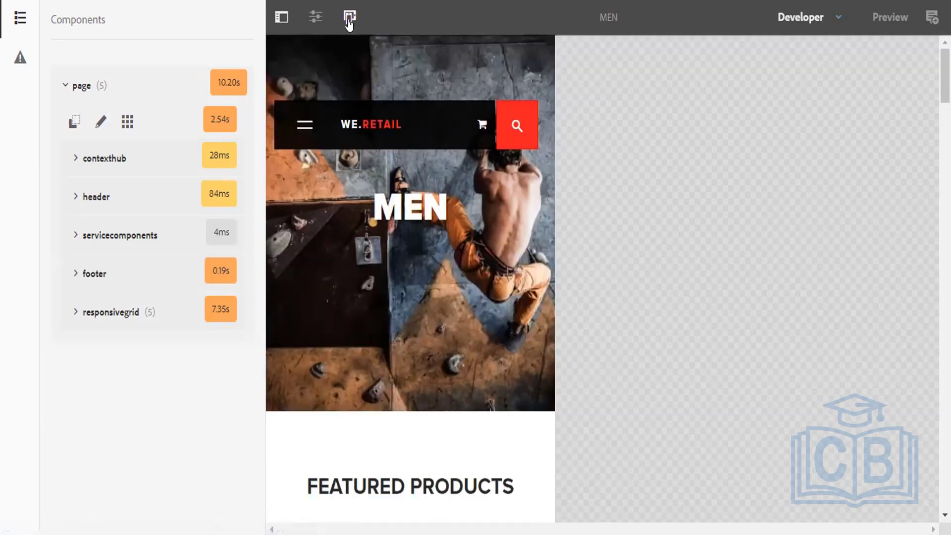
left_click(349, 20)
left_click(349, 20)
Preview the Men page at Desktop width, then hide the emulator bar.
left_click(349, 17)
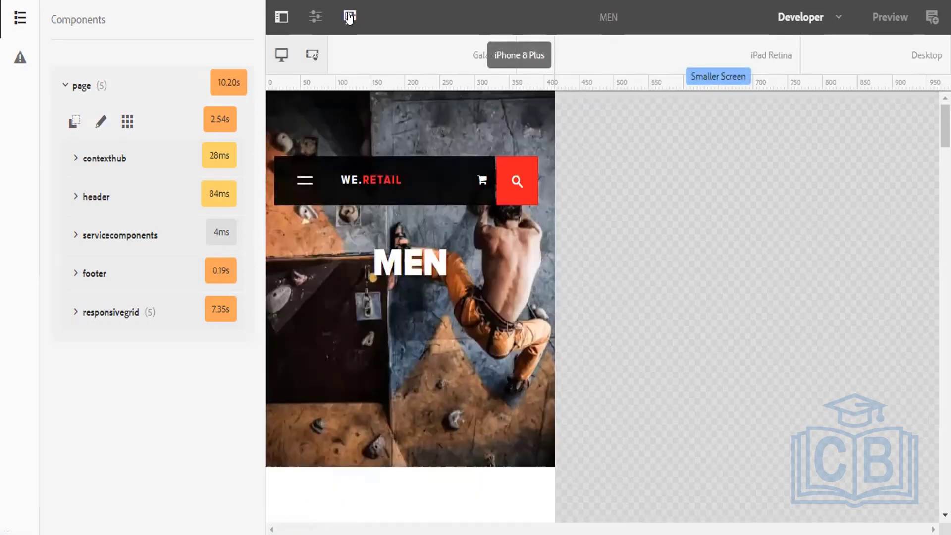
left_click(281, 56)
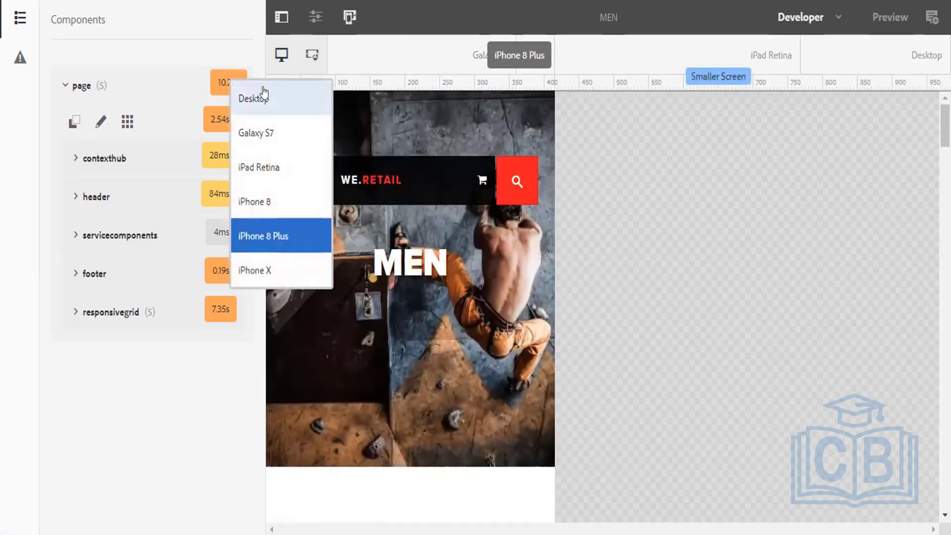
left_click(264, 95)
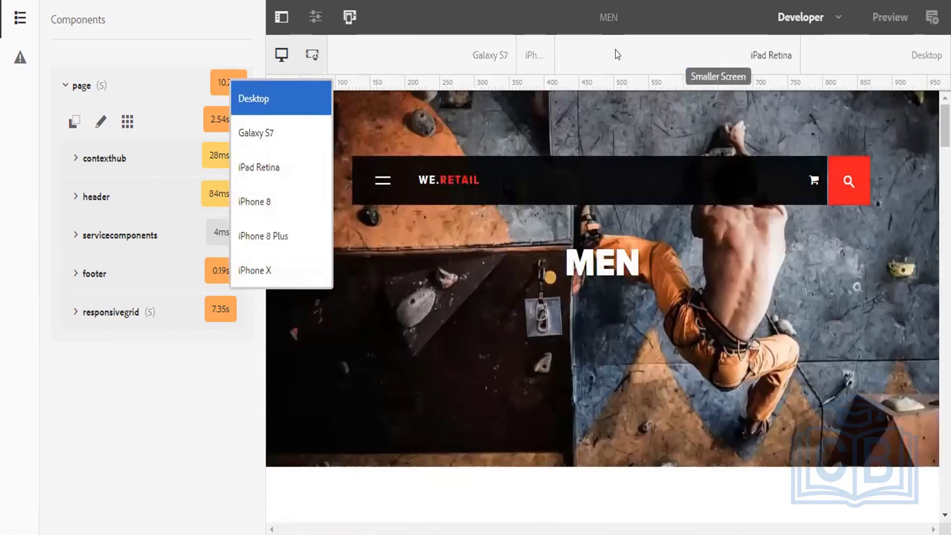
left_click(346, 17)
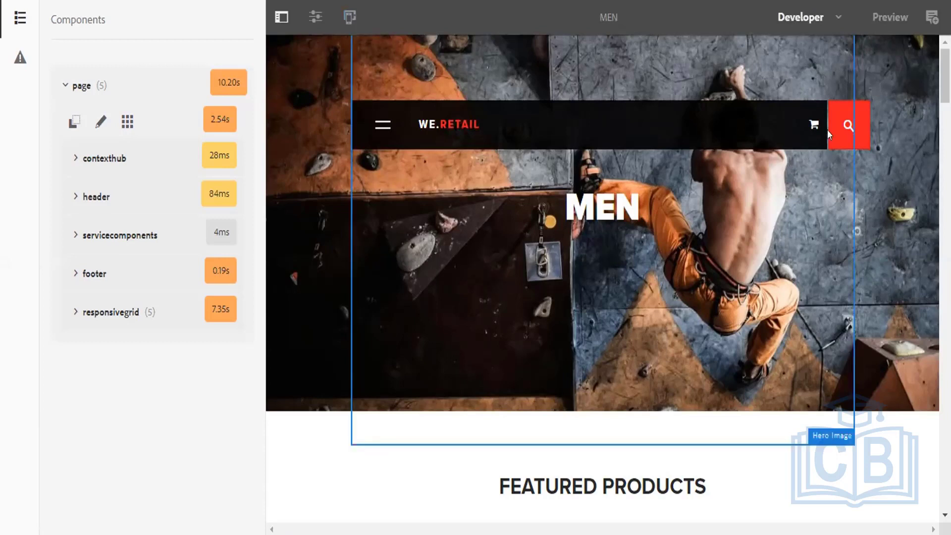
Glance at the Page Information options, then put the Men page back in Edit mode.
left_click(830, 28)
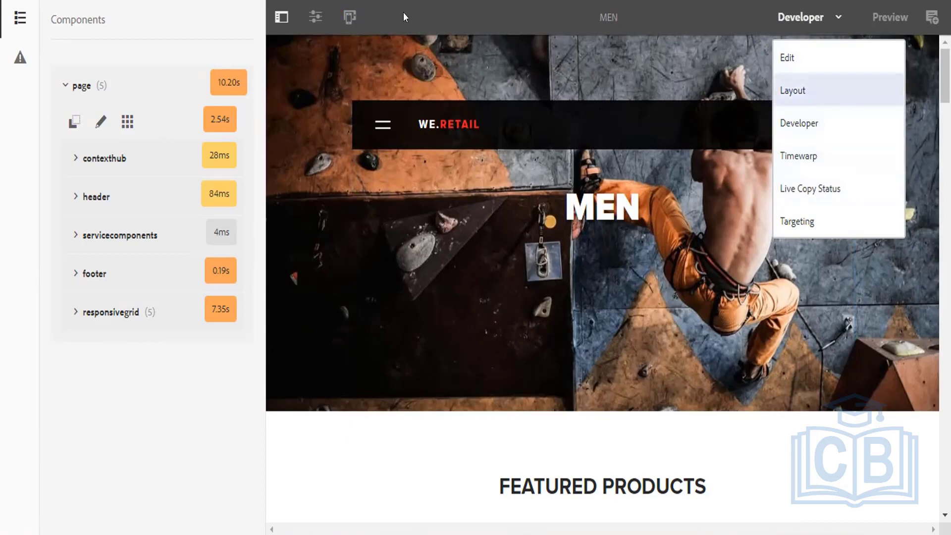
left_click(307, 17)
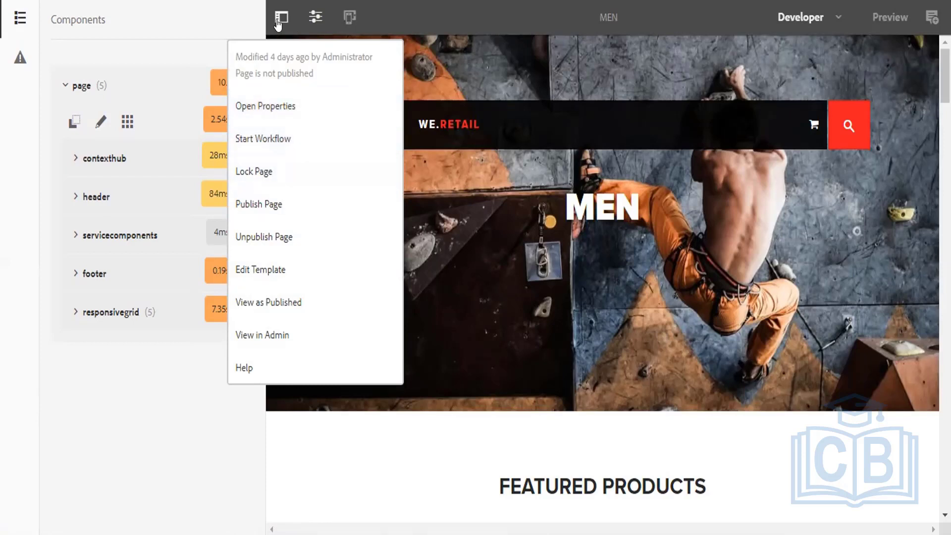
left_click(837, 17)
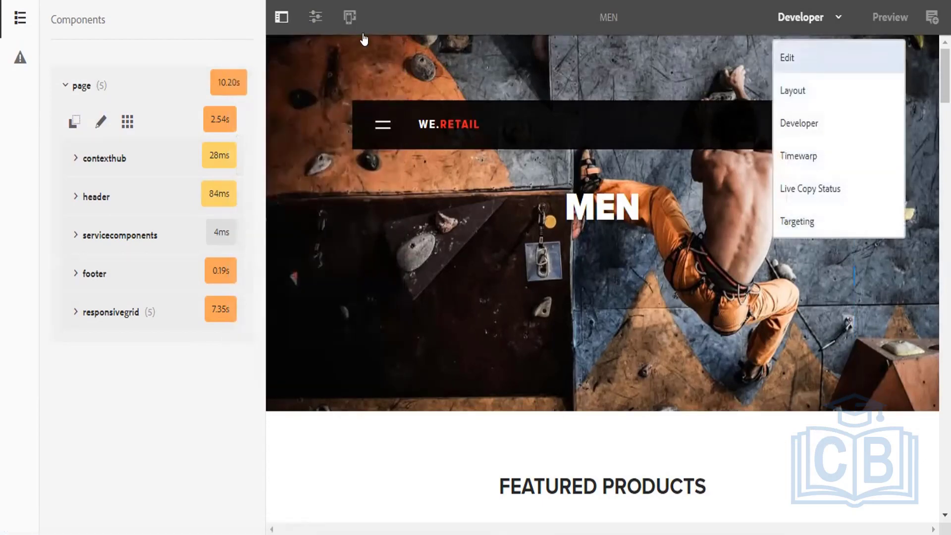
left_click(810, 57)
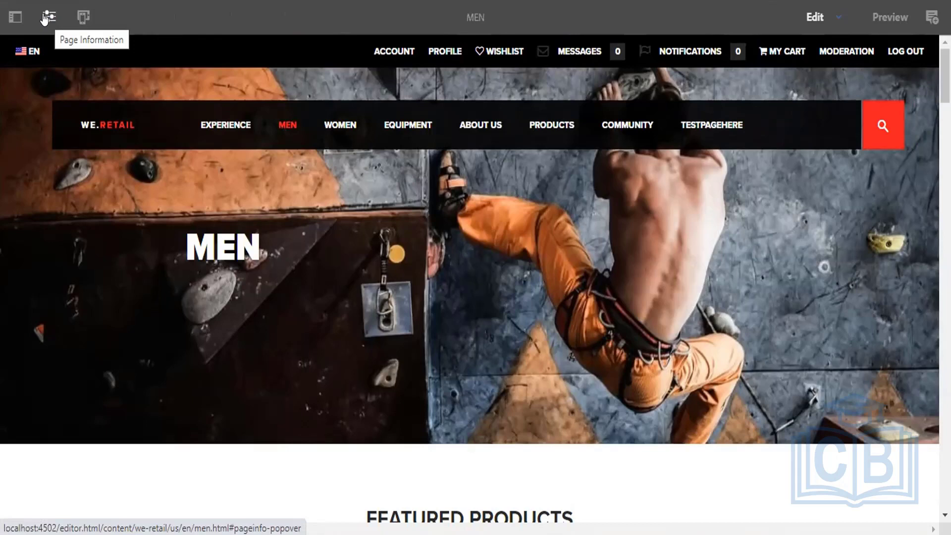
Lock the Men page from Page Information and confirm Unlock Page is now offered.
left_click(45, 18)
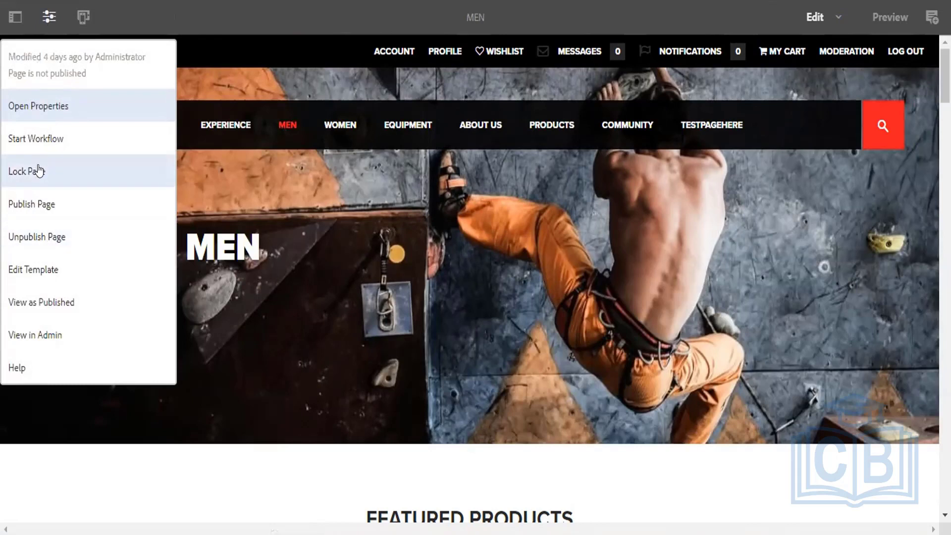
left_click(38, 171)
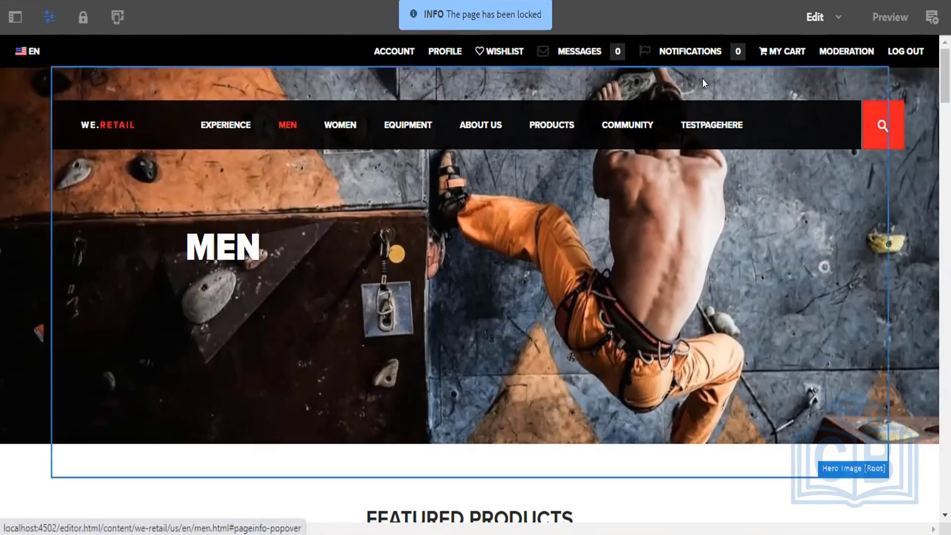
left_click(49, 17)
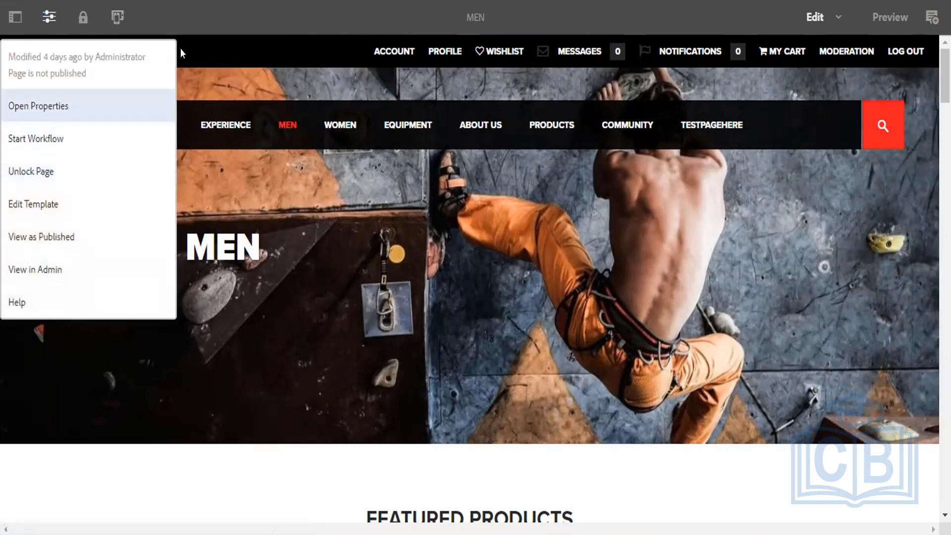
left_click(244, 20)
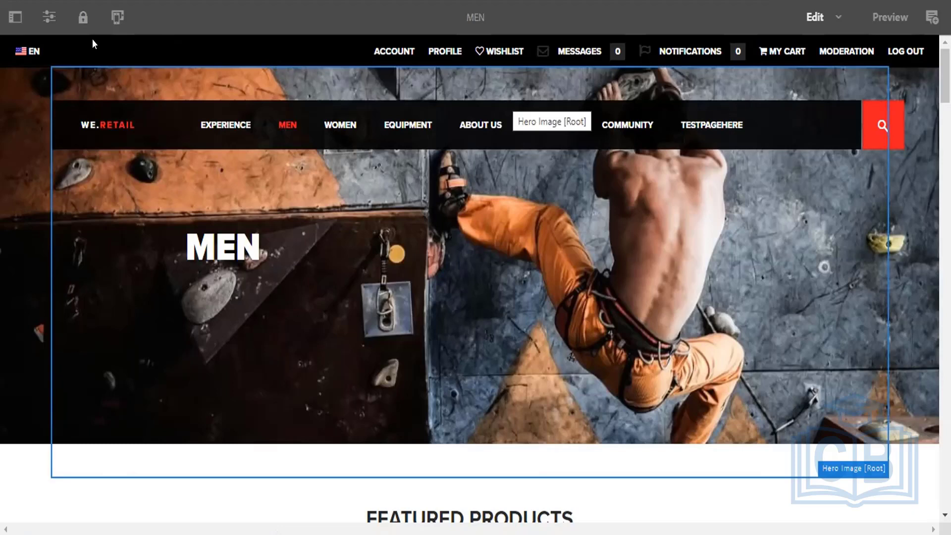
left_click(48, 19)
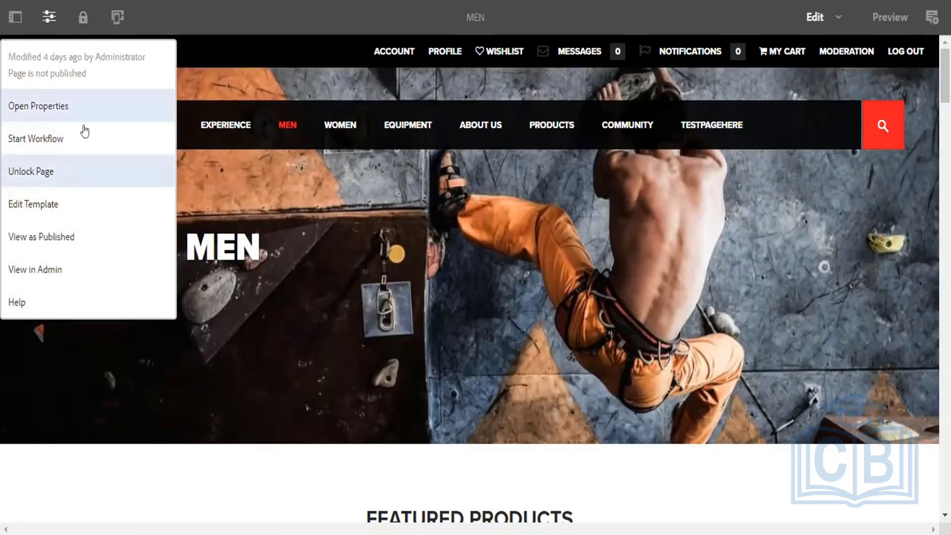
left_click(259, 12)
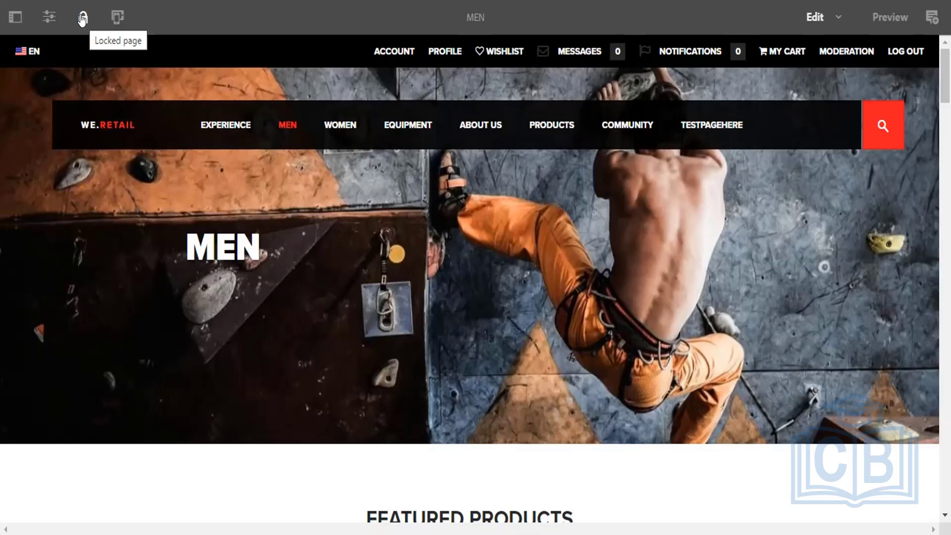
Unlock the Men page through the toolbar lock icon's Locked page dialog.
left_click(83, 19)
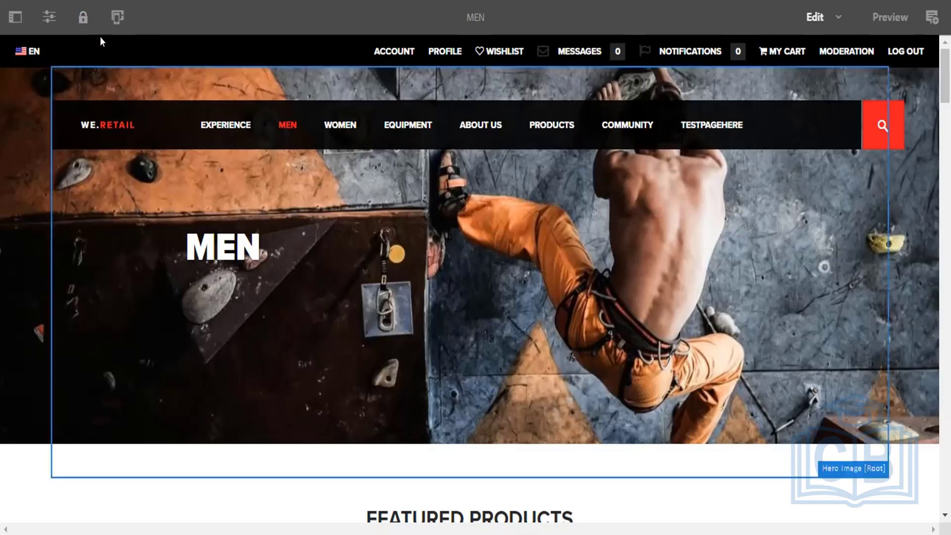
left_click(82, 18)
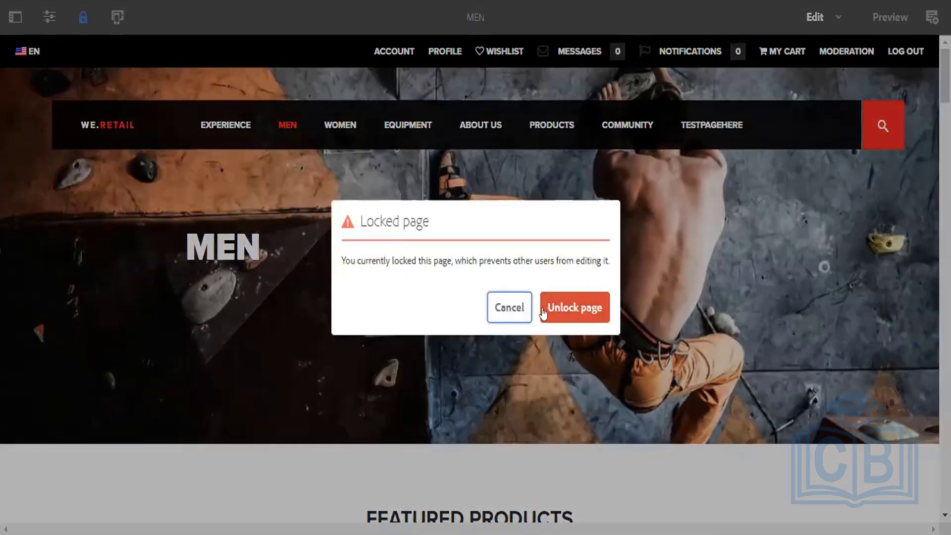
left_click(568, 313)
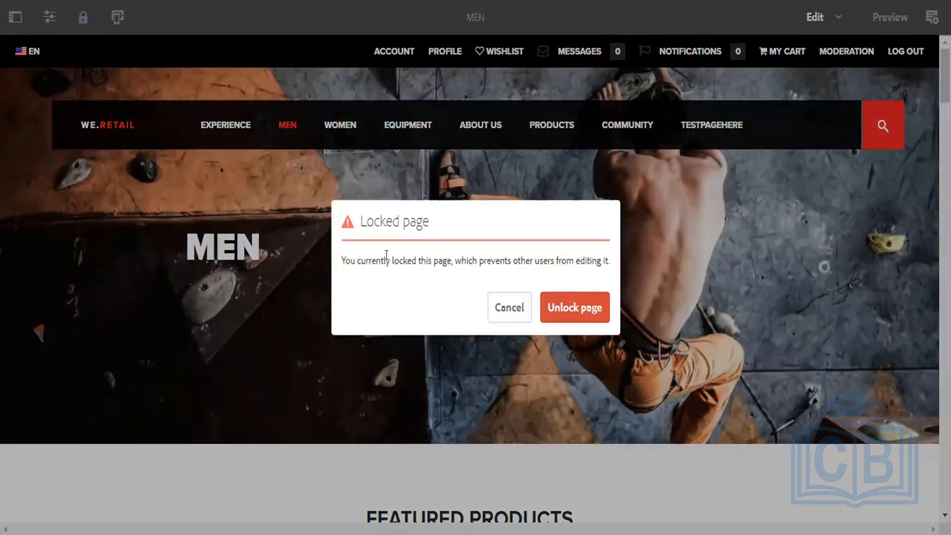
left_click_drag(390, 261, 598, 260)
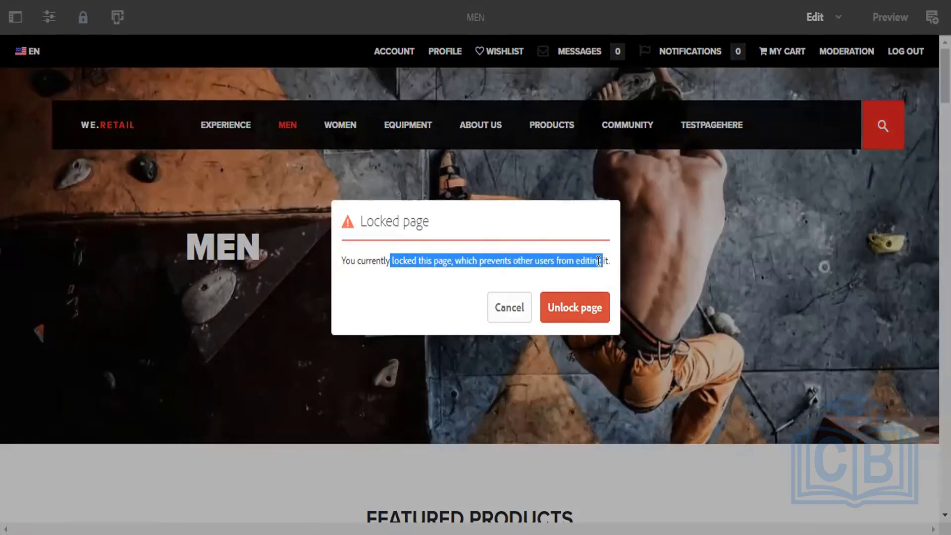
left_click(556, 311)
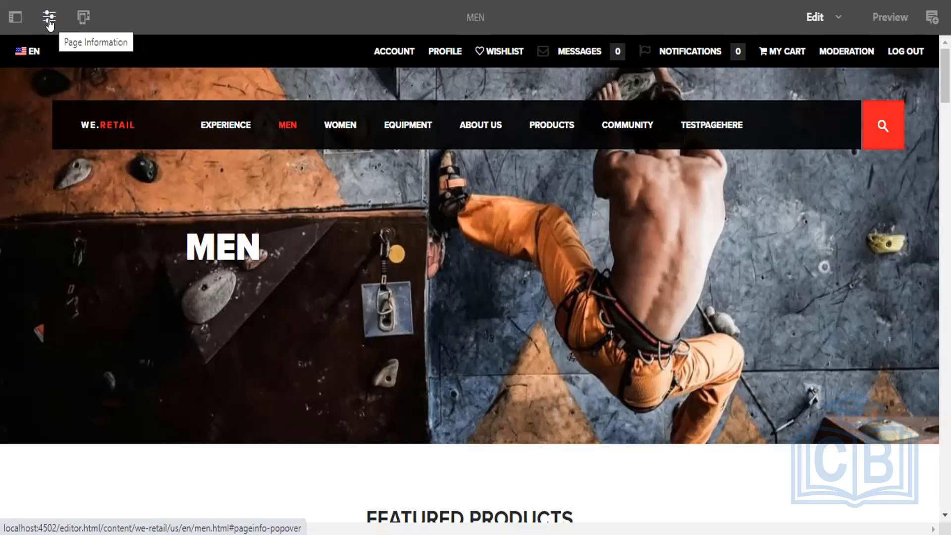
Show the Men page's information options to confirm Lock Page is offered again.
left_click(50, 20)
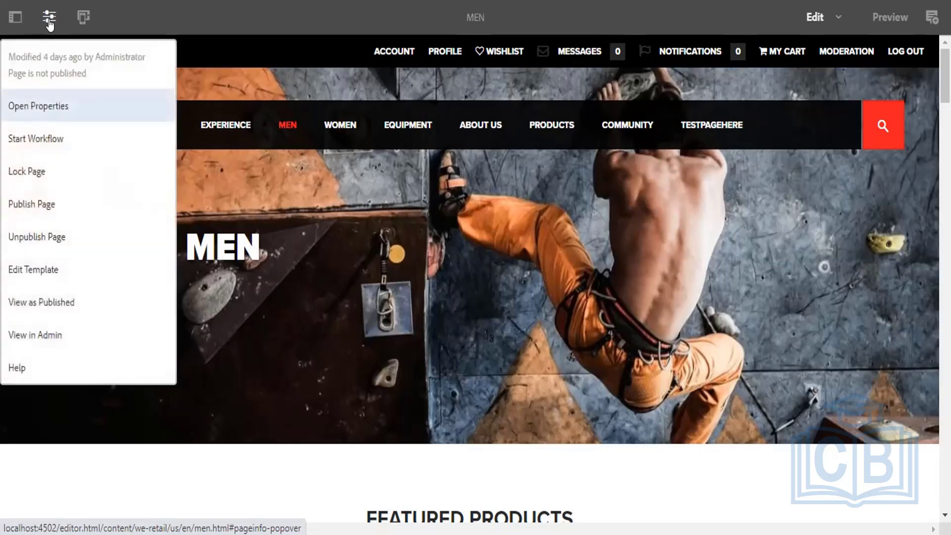
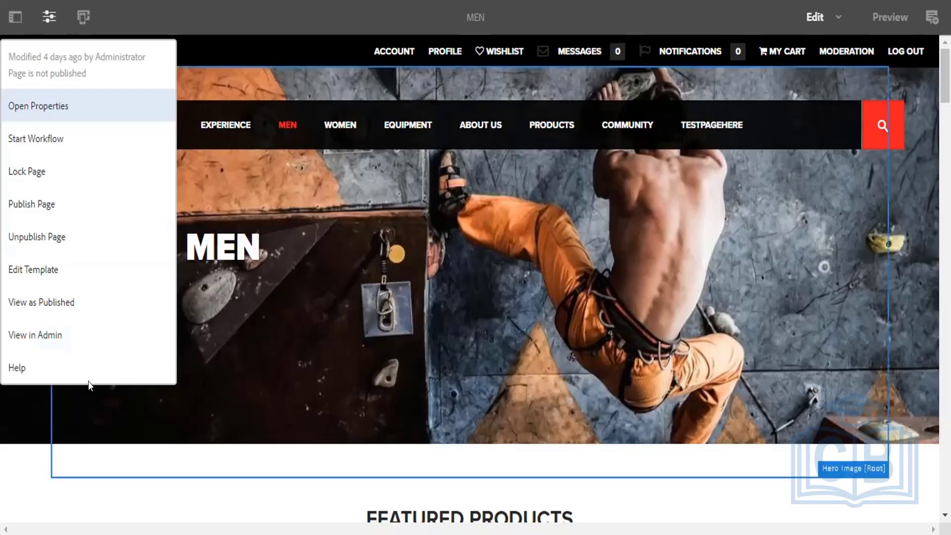
Open the Men page in the editor and bring up the page editor help.
left_click(44, 335)
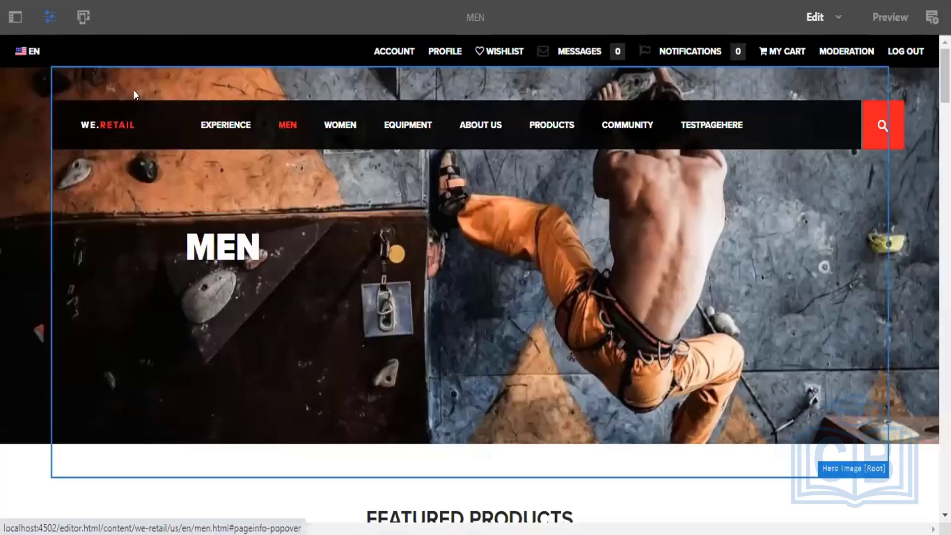
left_click(49, 16)
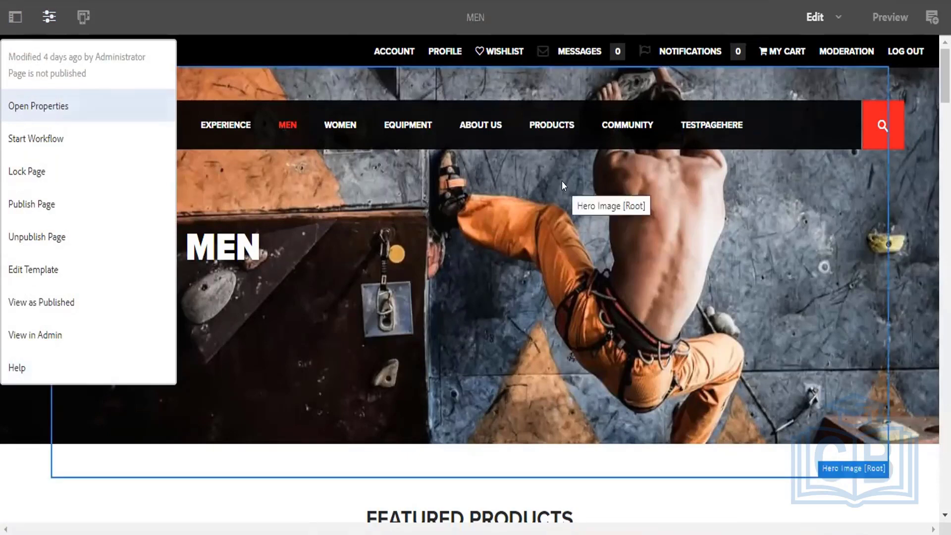
left_click(51, 367)
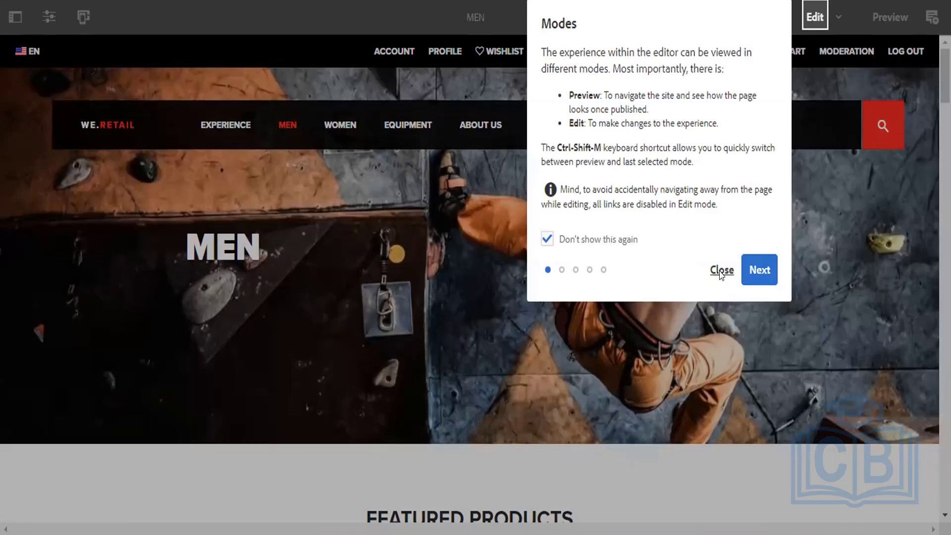
Close the Modes help, scroll down to Featured Products, then return to the top.
left_click(721, 271)
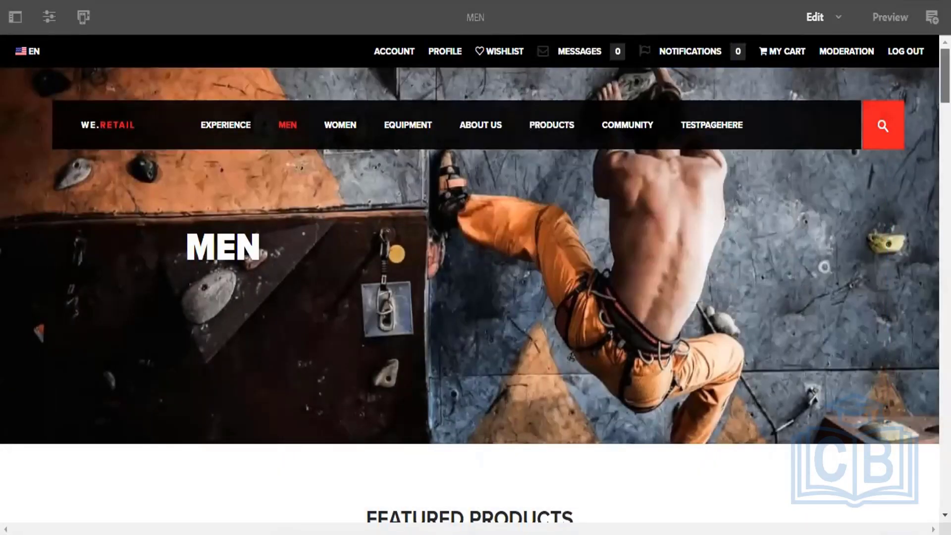
scroll(470, 277, "down", 3)
scroll(470, 278, "down", 5)
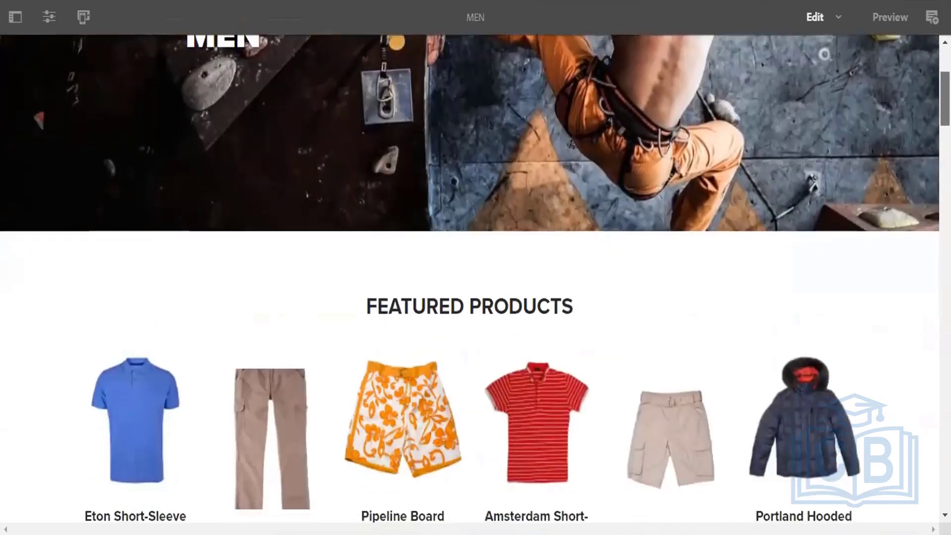
scroll(469, 277, "down", 2)
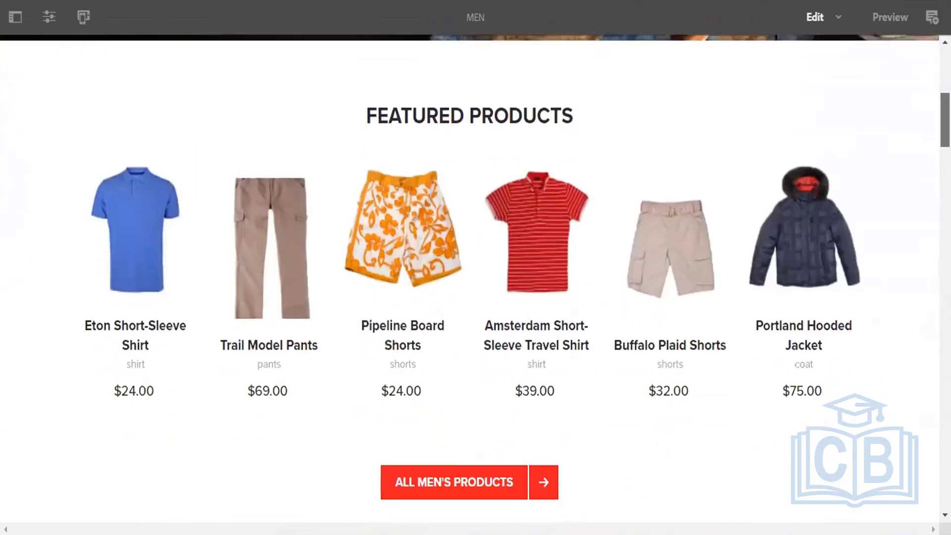
scroll(930, 86, "up", 10)
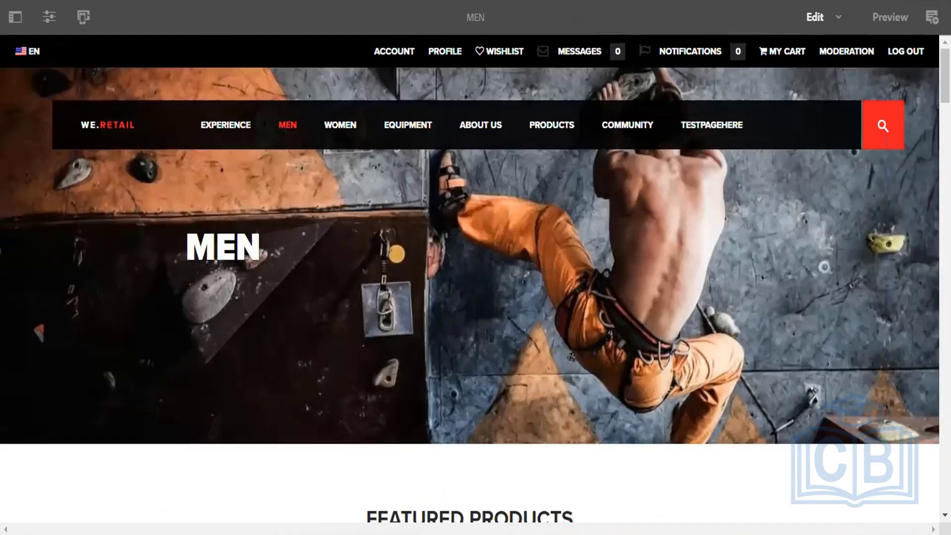
Return to the Sites console tab, reload it, and open the AEM global navigation.
key("ctrl+shift+Tab")
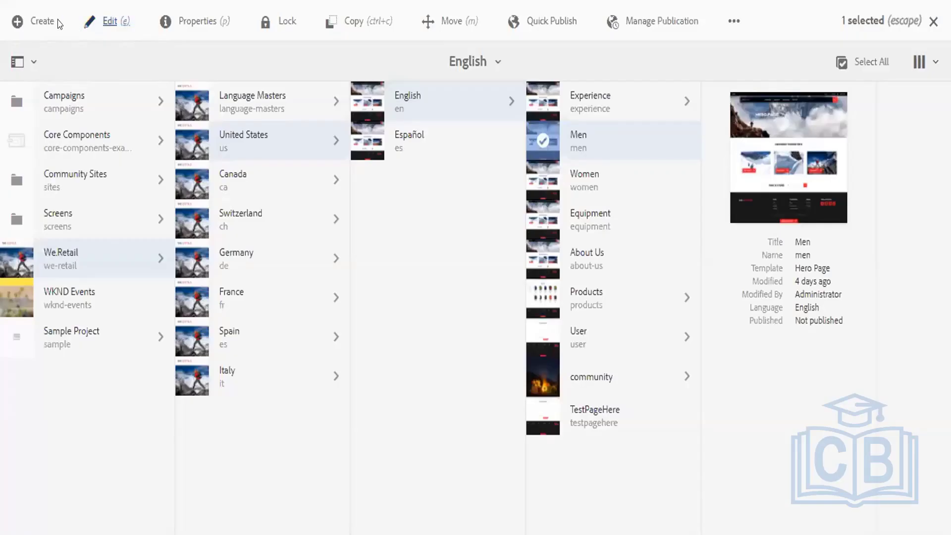
key("F5")
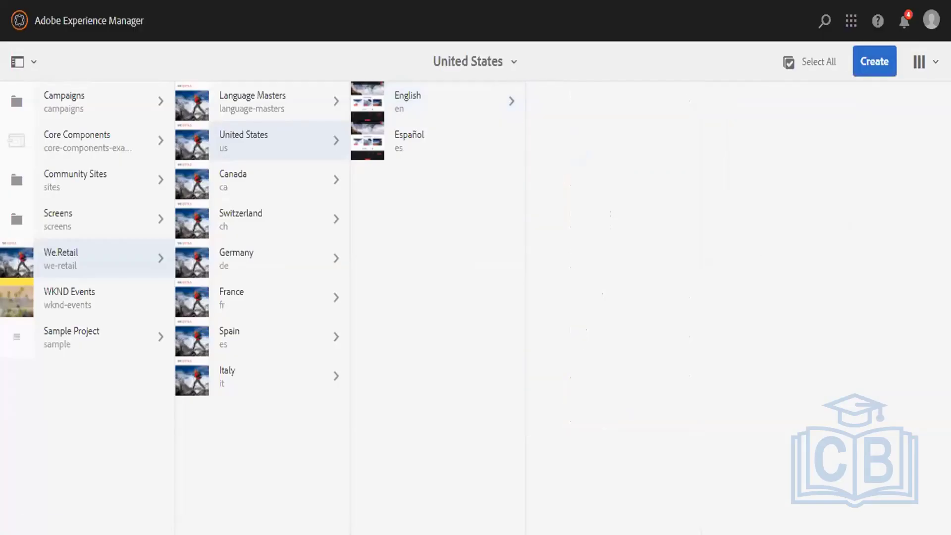
left_click(19, 20)
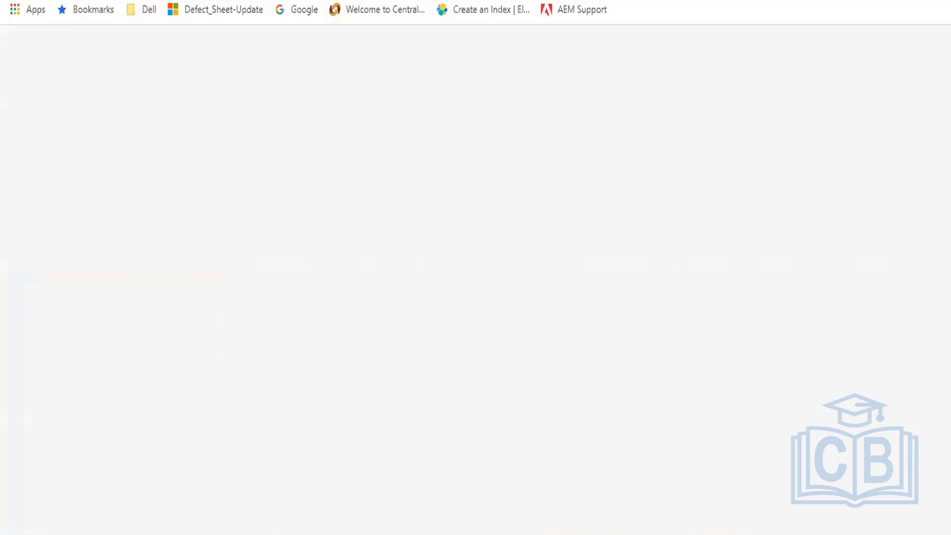
Search Google for natwest and open the official NatWest Online result.
type("net")
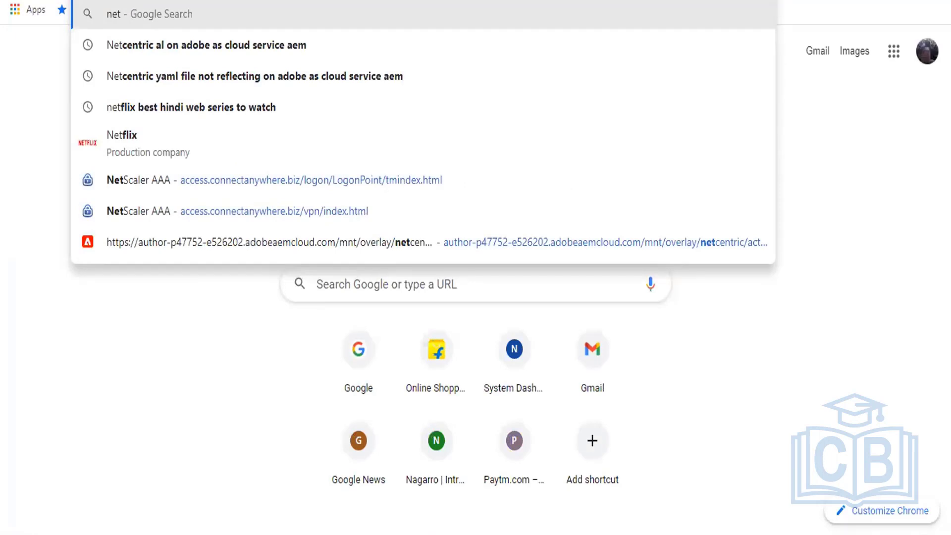
type("wes")
key("Down")
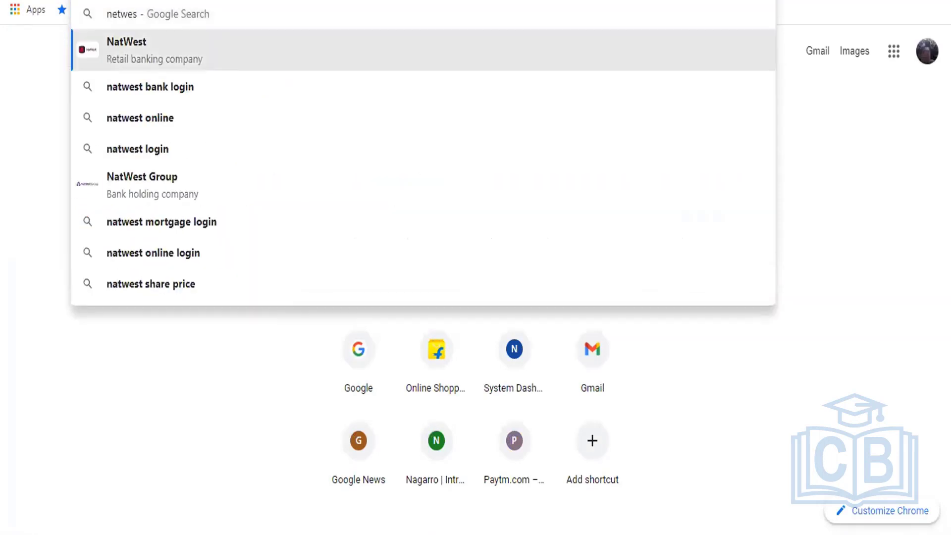
key("Return")
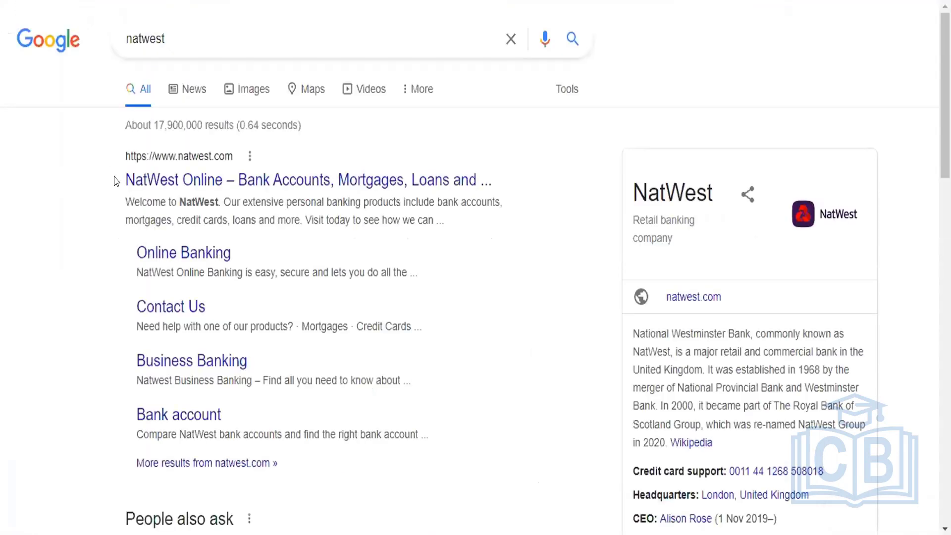
left_click(210, 179)
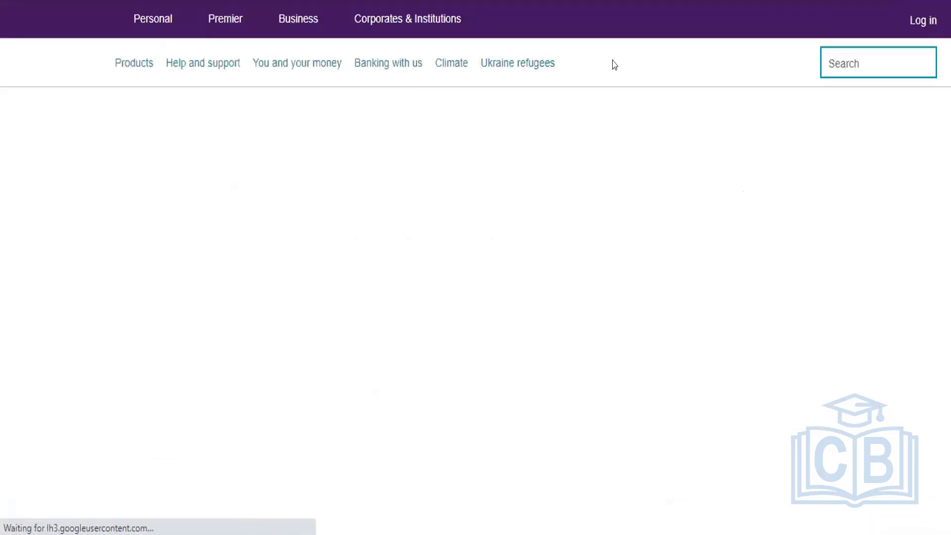
Allow all NatWest cookies and scroll through the homepage's account, mortgage and savings links.
scroll(483, 250, "down", 2)
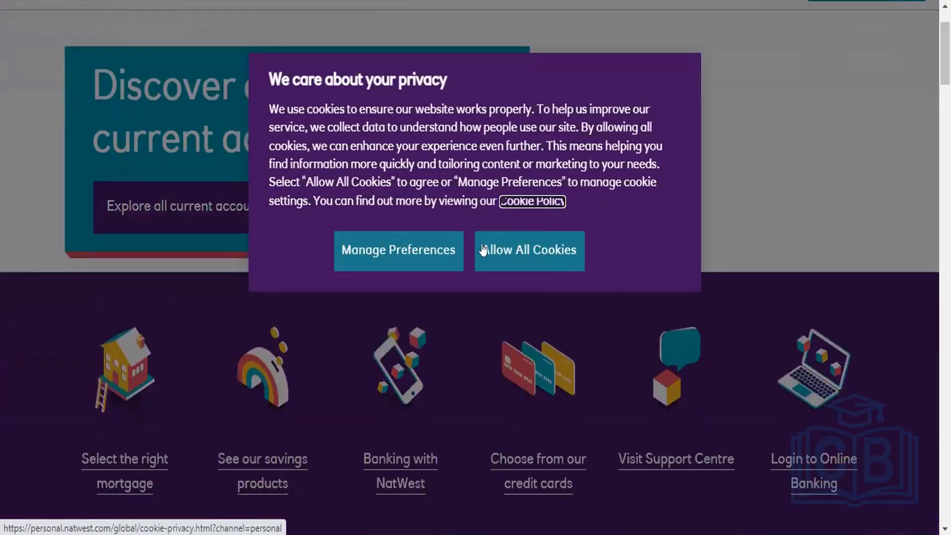
left_click(484, 258)
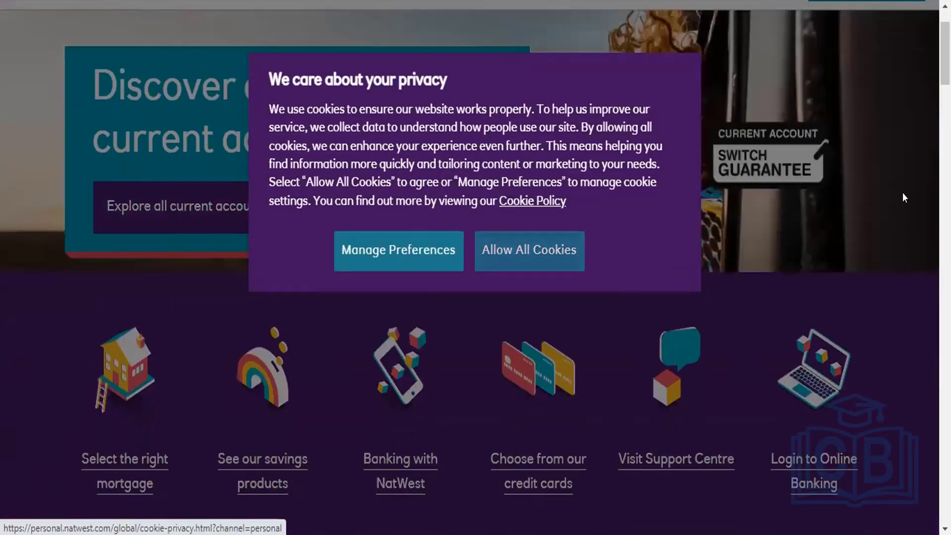
scroll(904, 198, "down", 4)
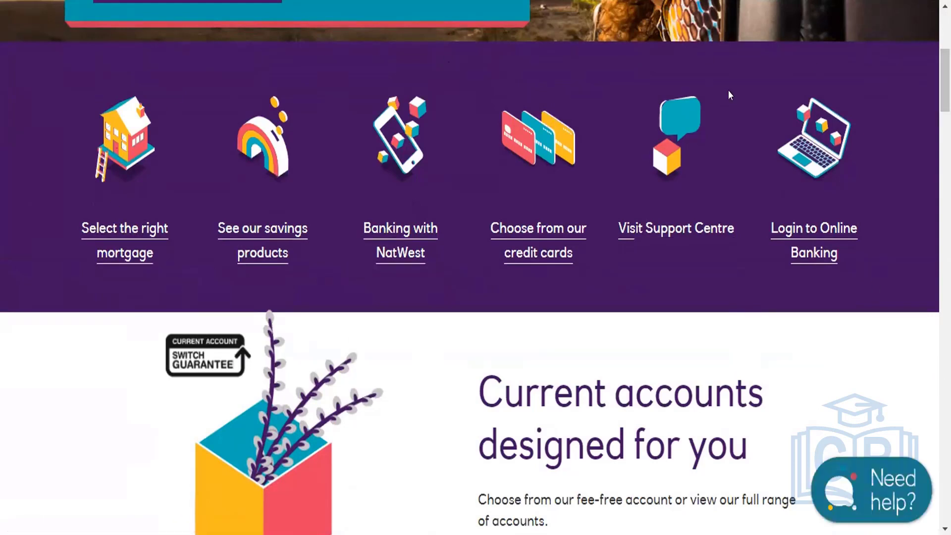
scroll(363, 187, "down", 12)
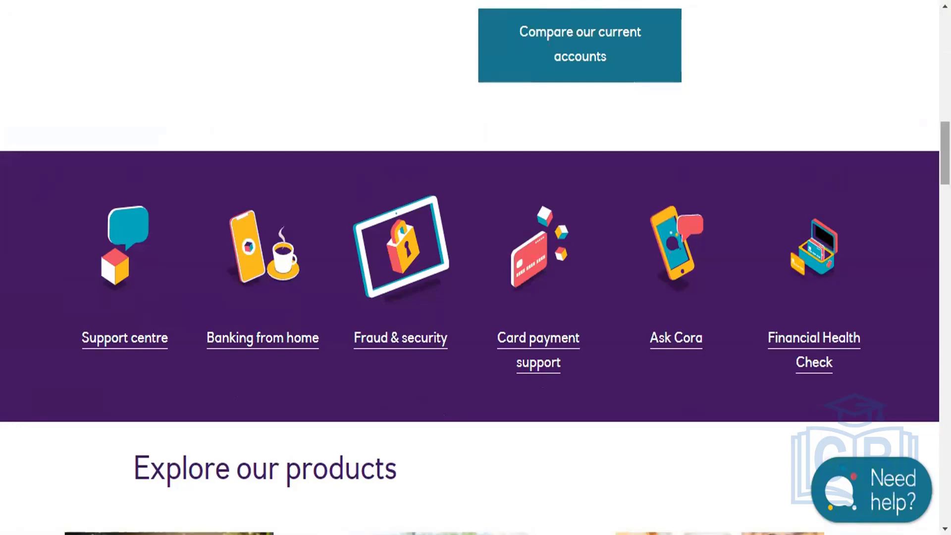
scroll(901, 242, "up", 1)
scroll(243, 237, "up", 12)
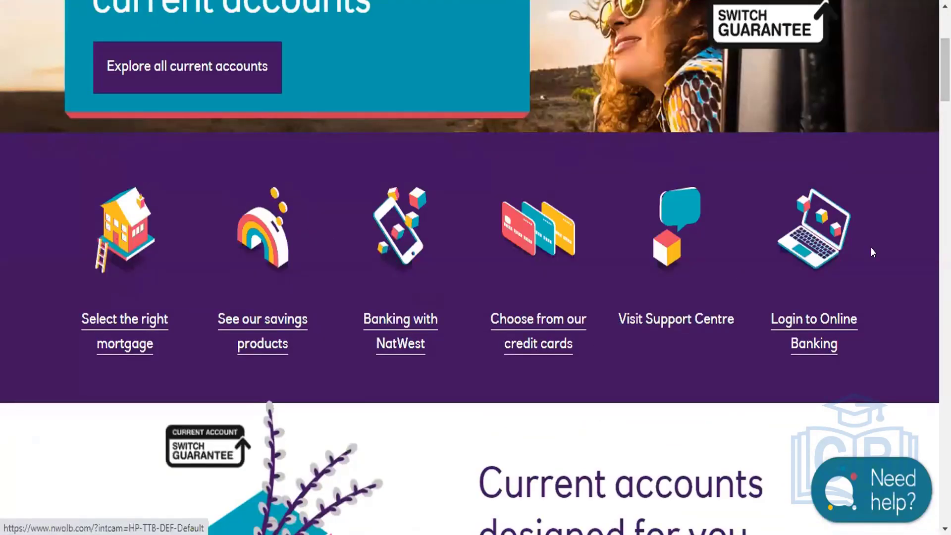
scroll(470, 267, "down", 1)
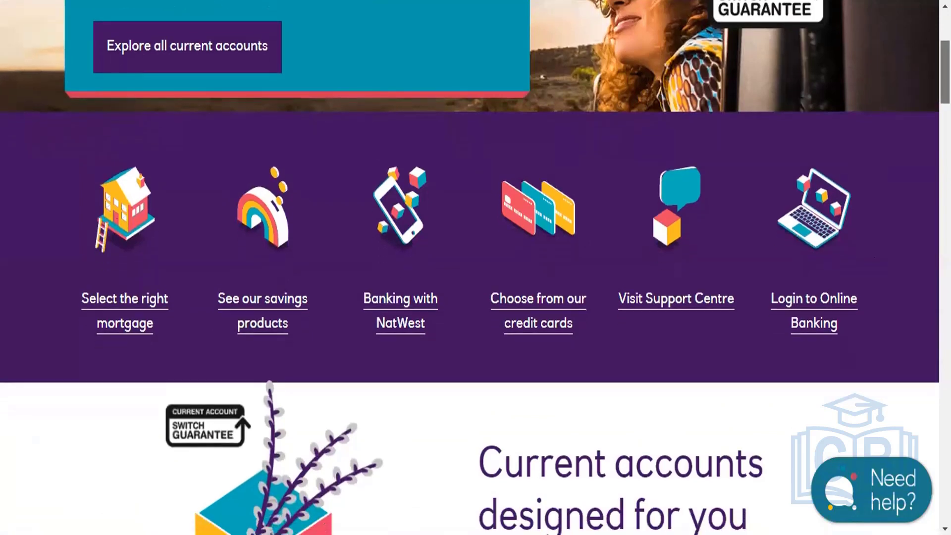
scroll(852, 143, "down", 1)
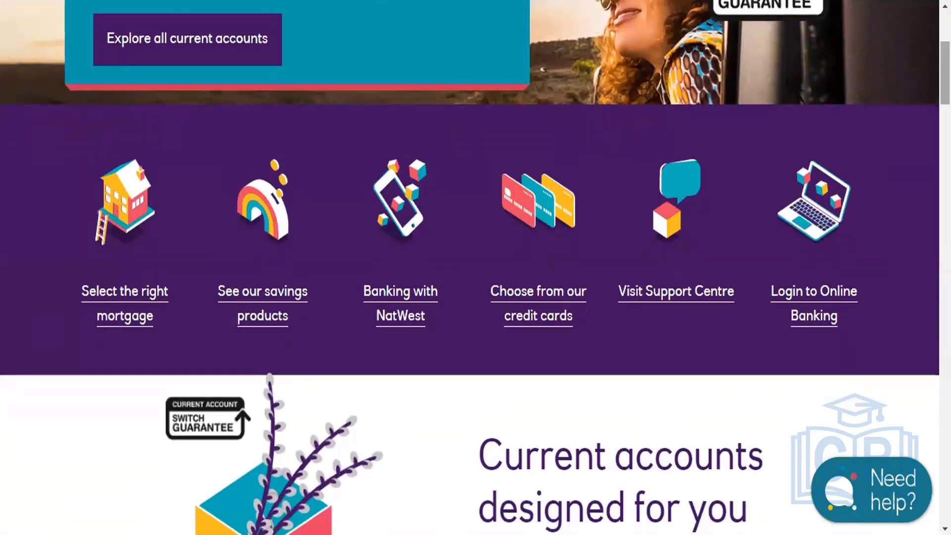
scroll(476, 267, "down", 1)
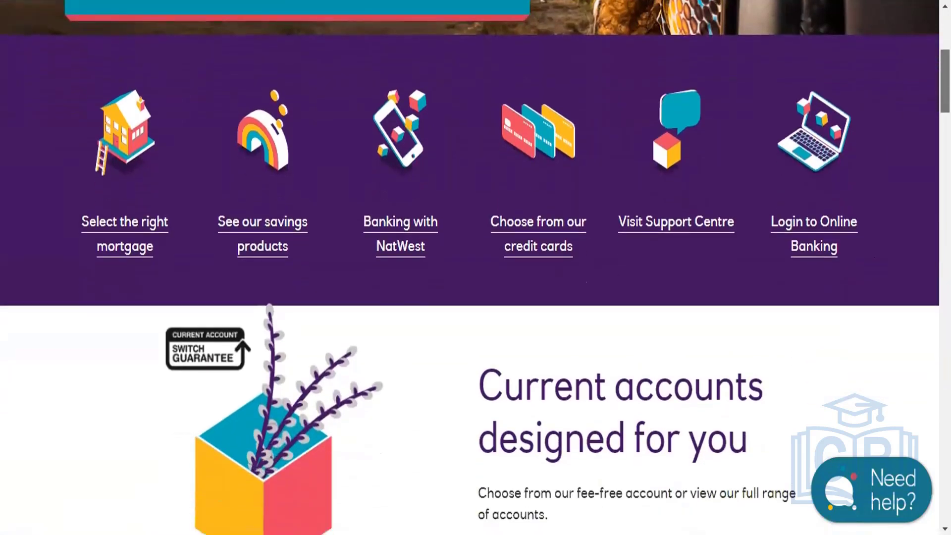
scroll(476, 267, "down", 1)
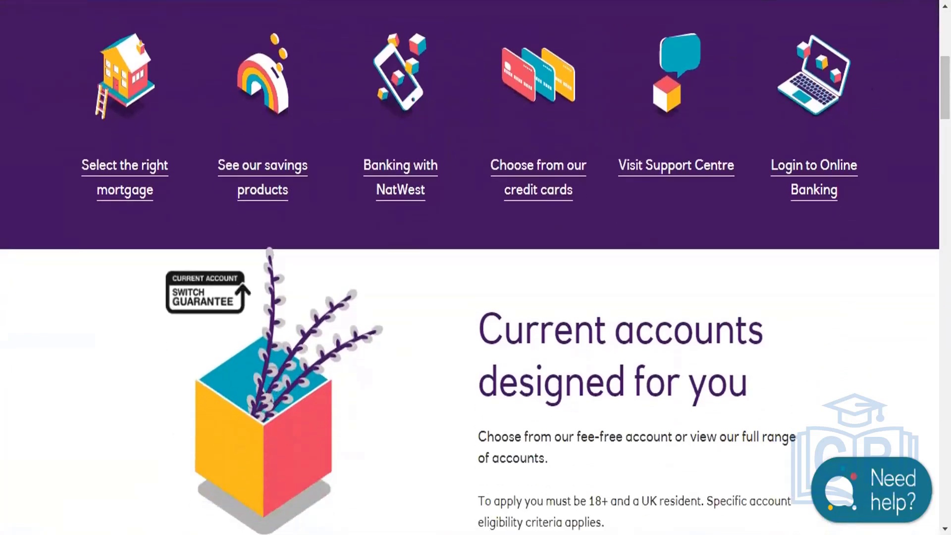
scroll(475, 267, "down", 8)
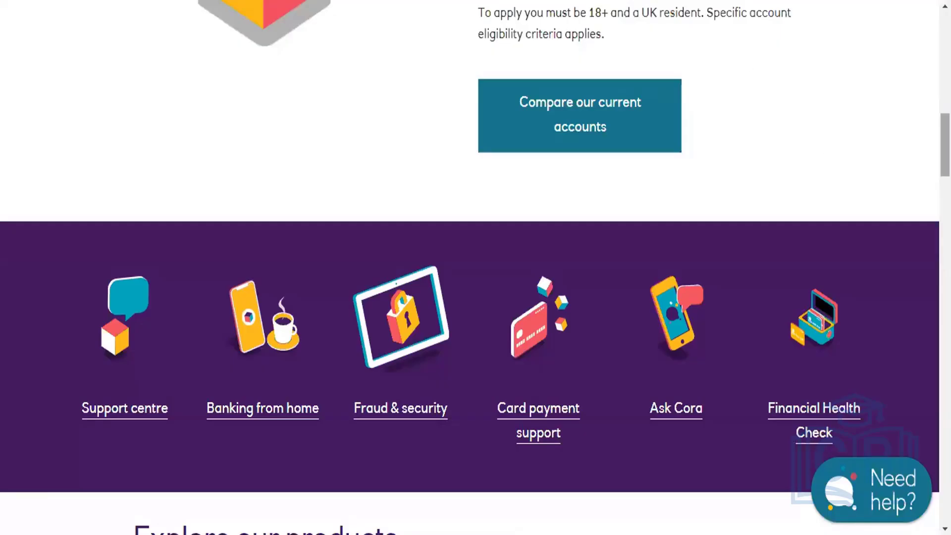
Scroll through the NatWest Explore our products section and back up.
scroll(475, 268, "down", 8)
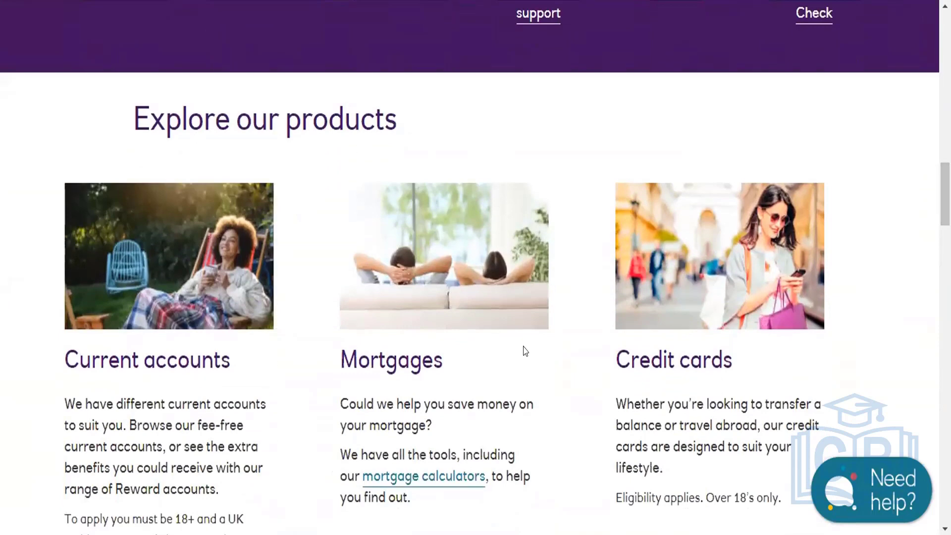
scroll(905, 240, "down", 6)
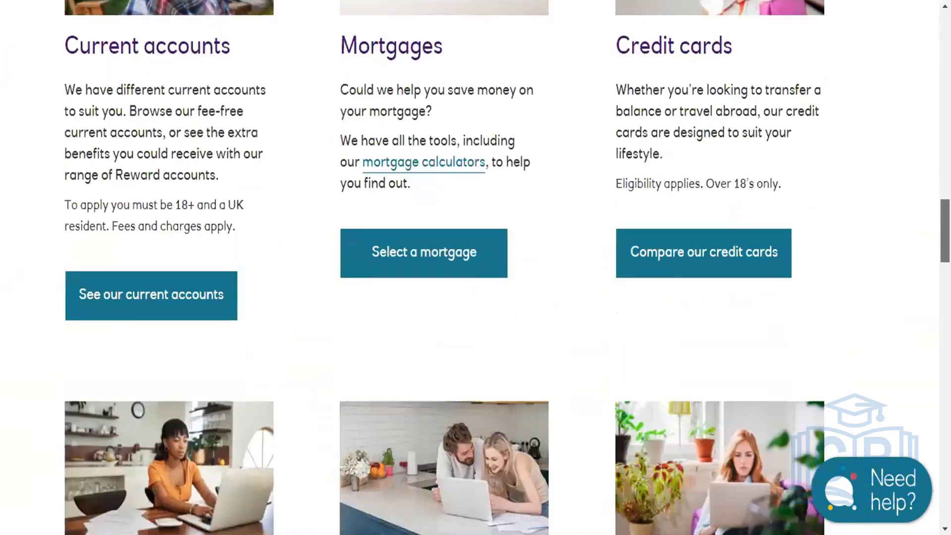
scroll(475, 267, "down", 15)
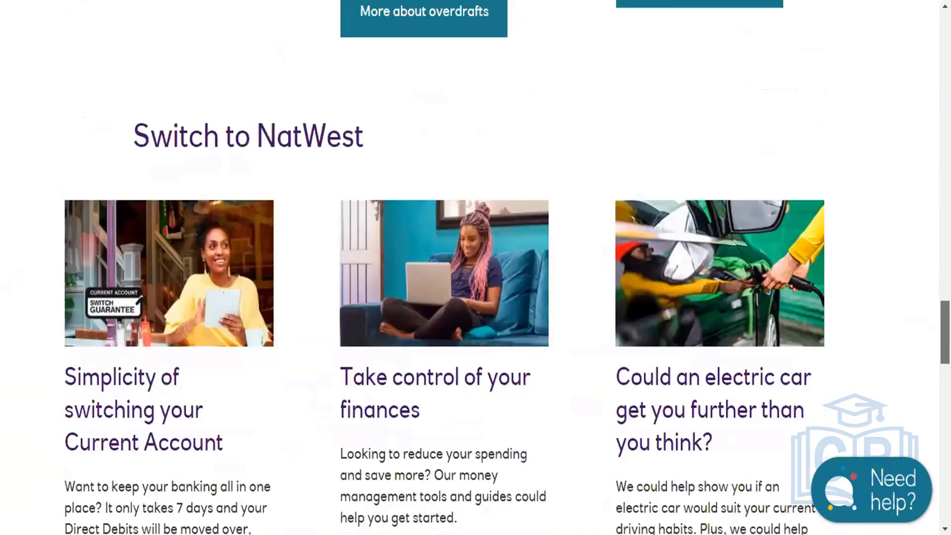
scroll(930, 318, "up", 5)
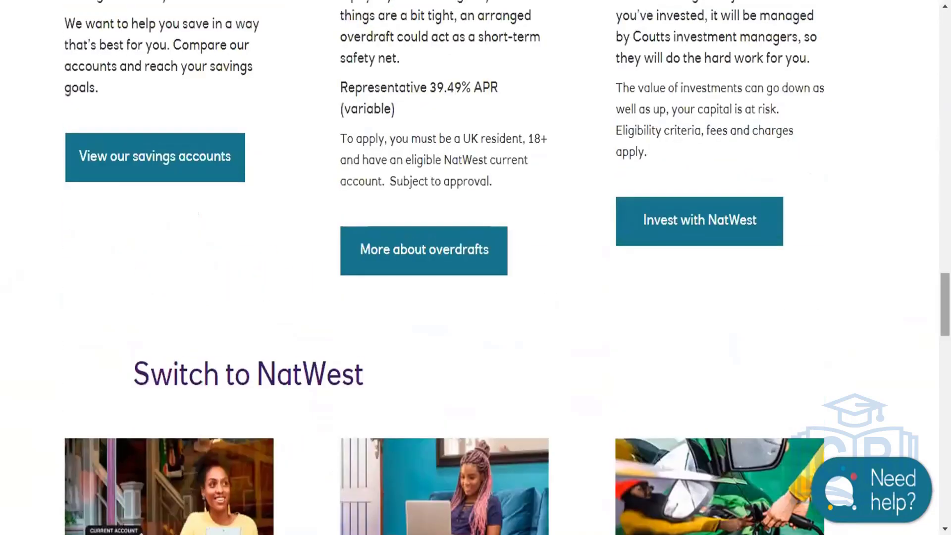
scroll(931, 214, "up", 11)
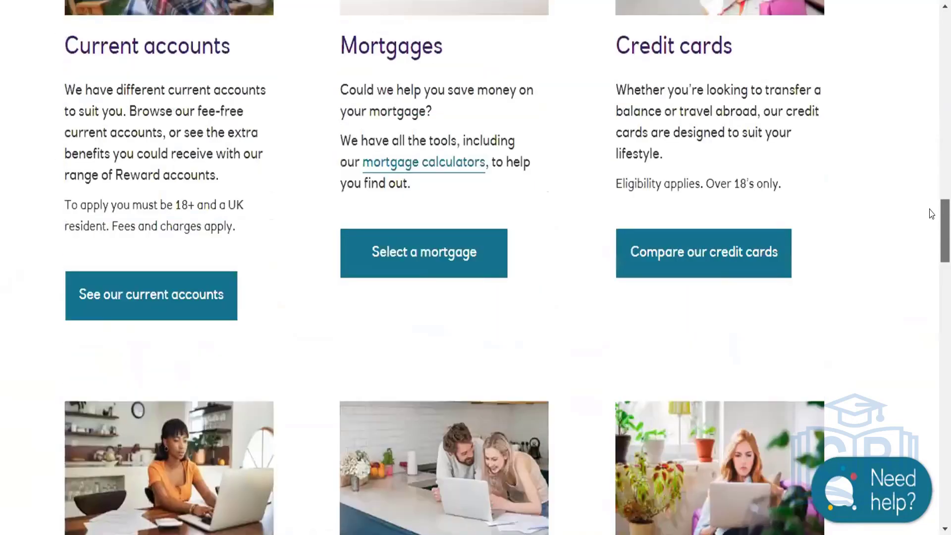
scroll(931, 214, "up", 5)
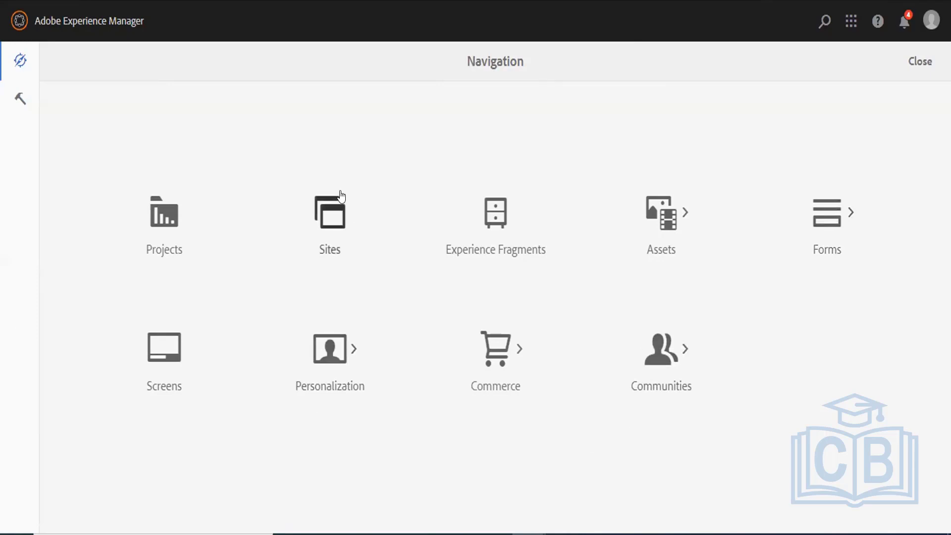
In Tools, browse the Workflow, Operations and Deployment sections, then open the Packages card.
left_click(19, 97)
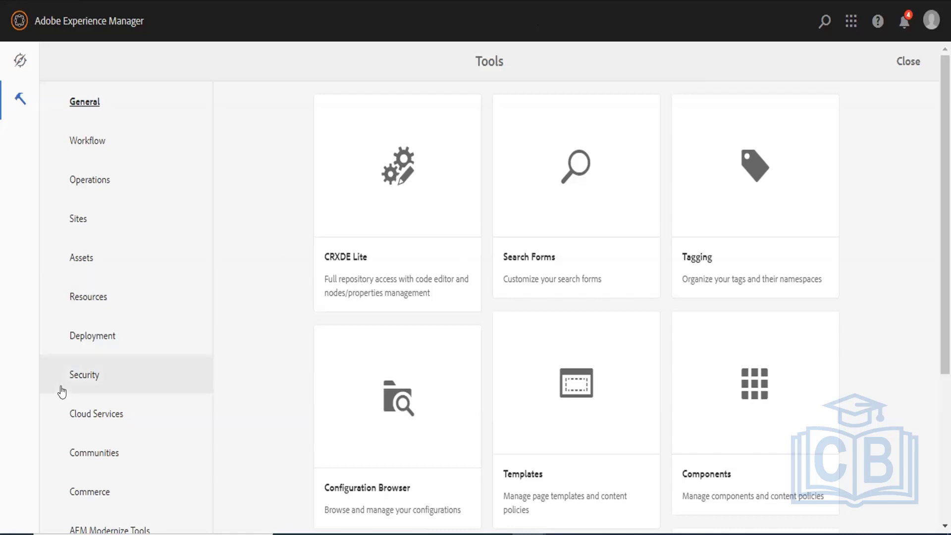
left_click(101, 143)
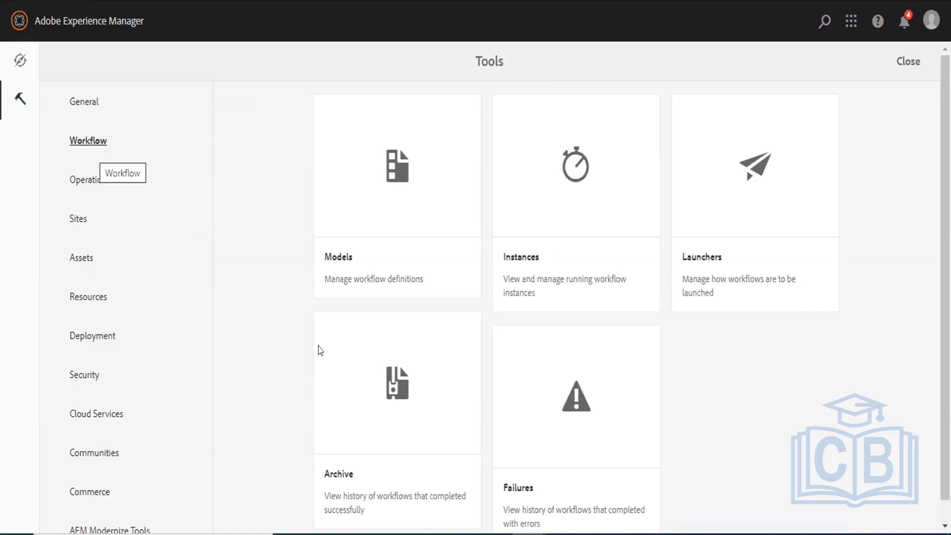
left_click(93, 184)
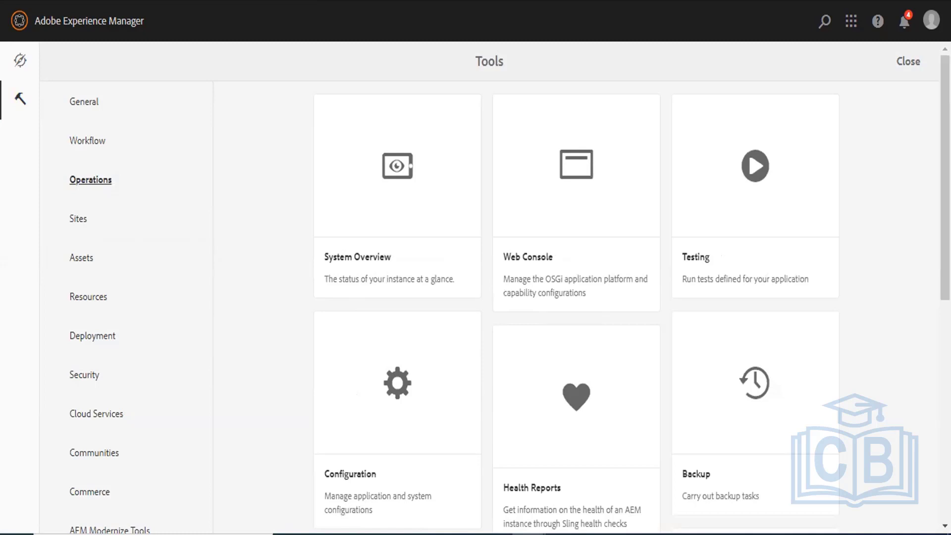
scroll(945, 198, "down", 2)
scroll(887, 128, "down", 4)
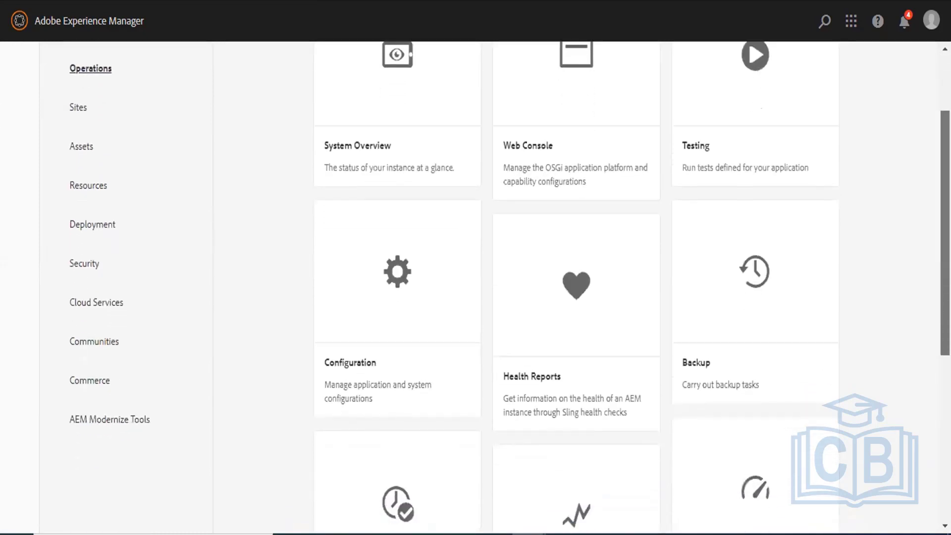
scroll(887, 128, "up", 6)
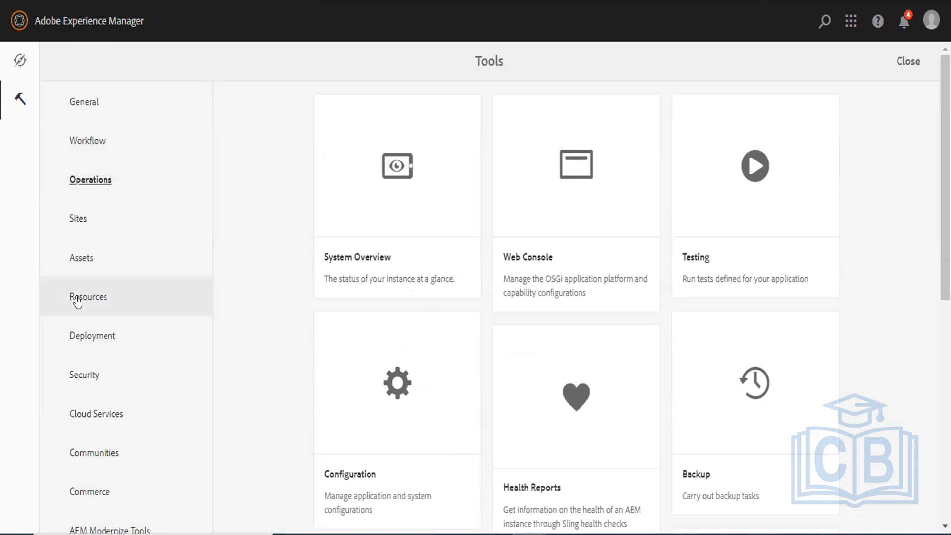
left_click(81, 340)
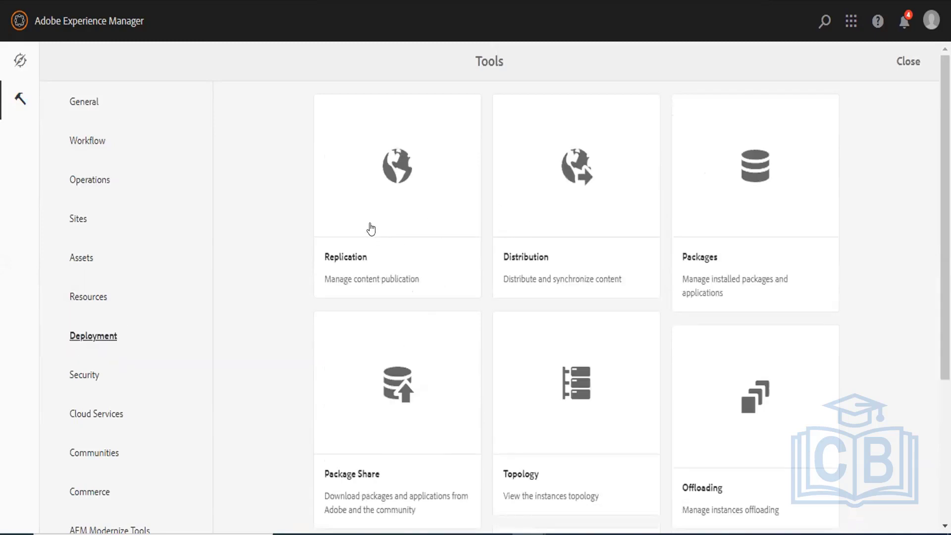
left_click(745, 218)
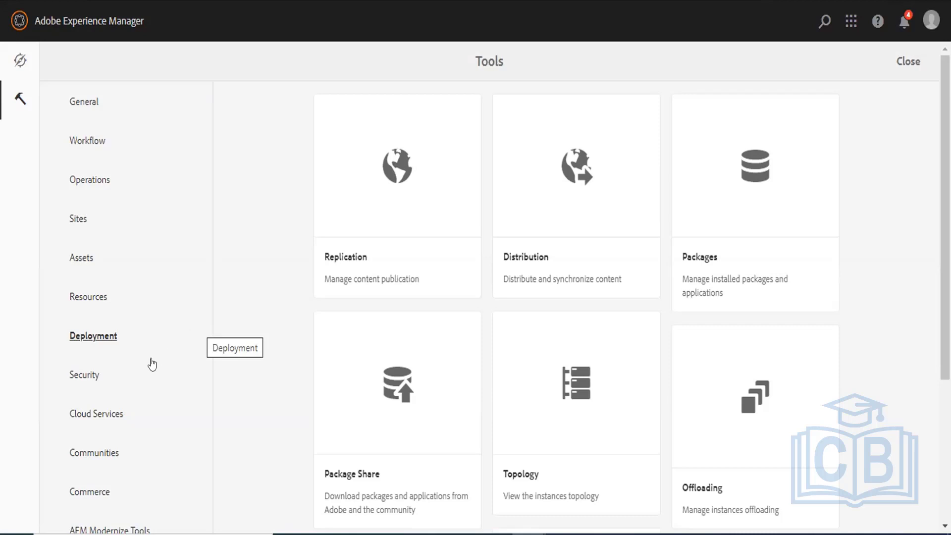
Open Security > Users, close the search overlay, and start a new user with Create.
left_click(82, 379)
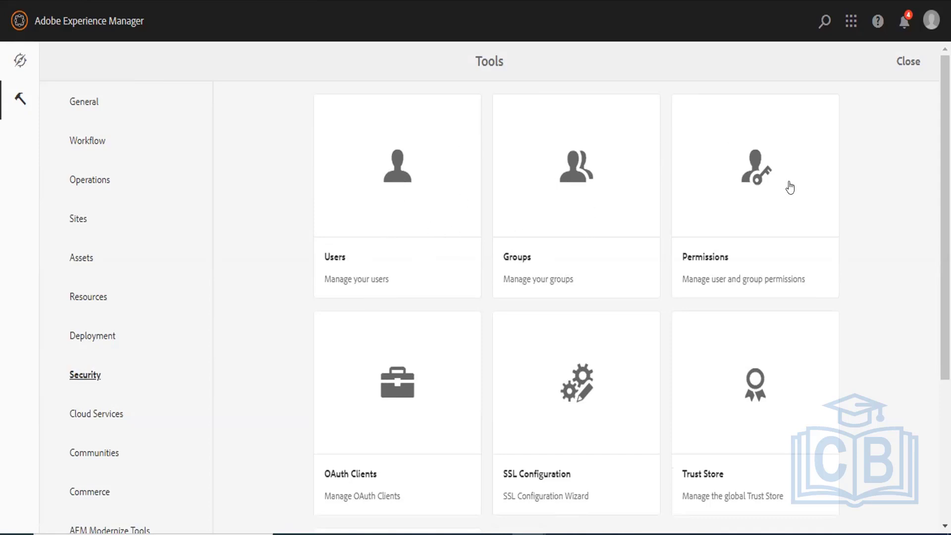
left_click(354, 168)
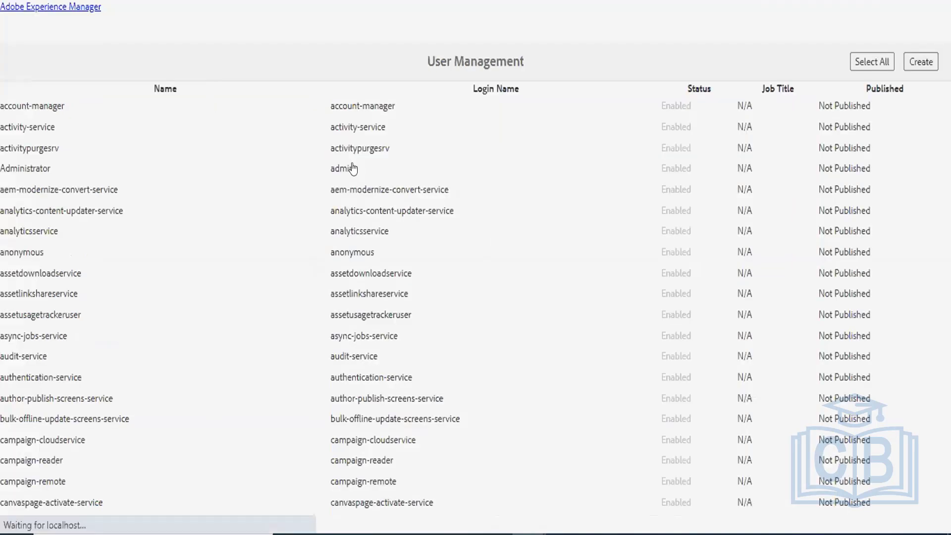
left_click(824, 22)
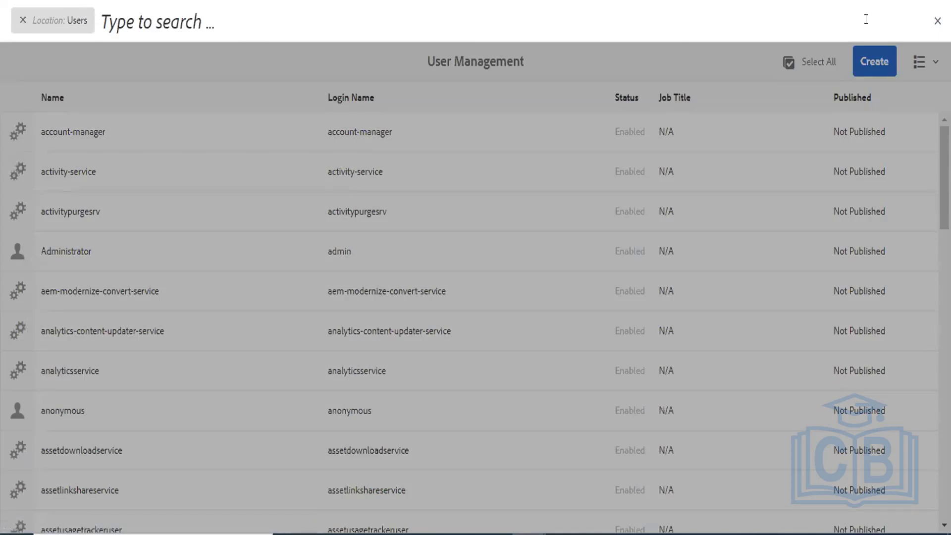
left_click(936, 22)
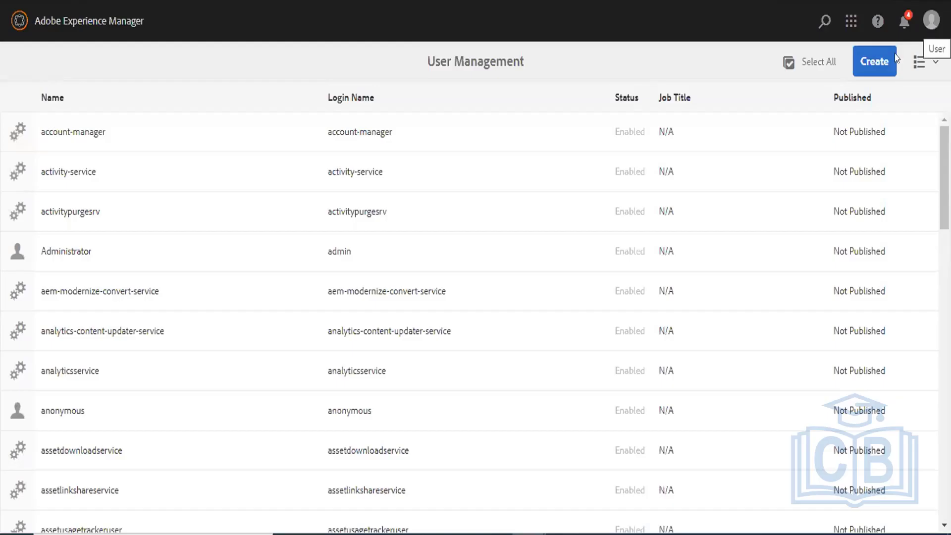
left_click(867, 66)
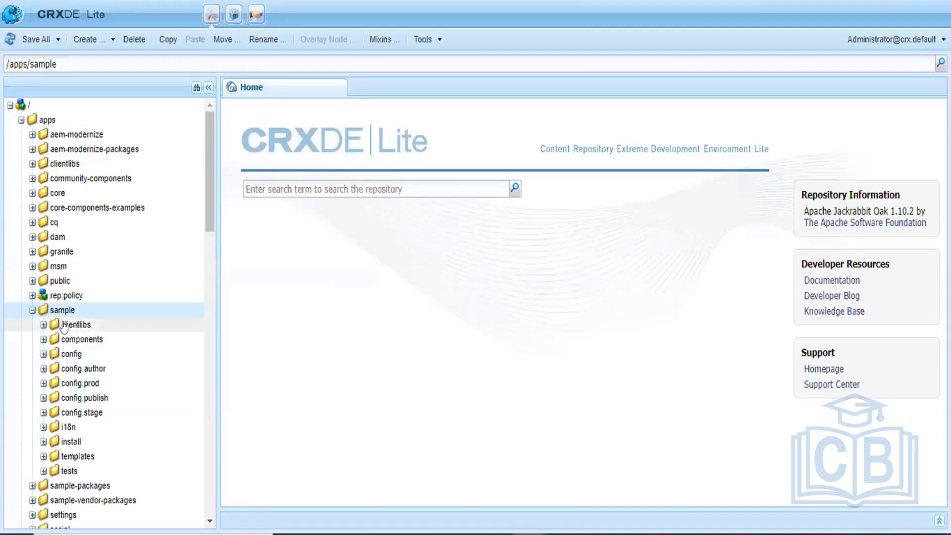
Collapse the sample, apps and content folders in the repository tree.
left_click(32, 310)
left_click(20, 120)
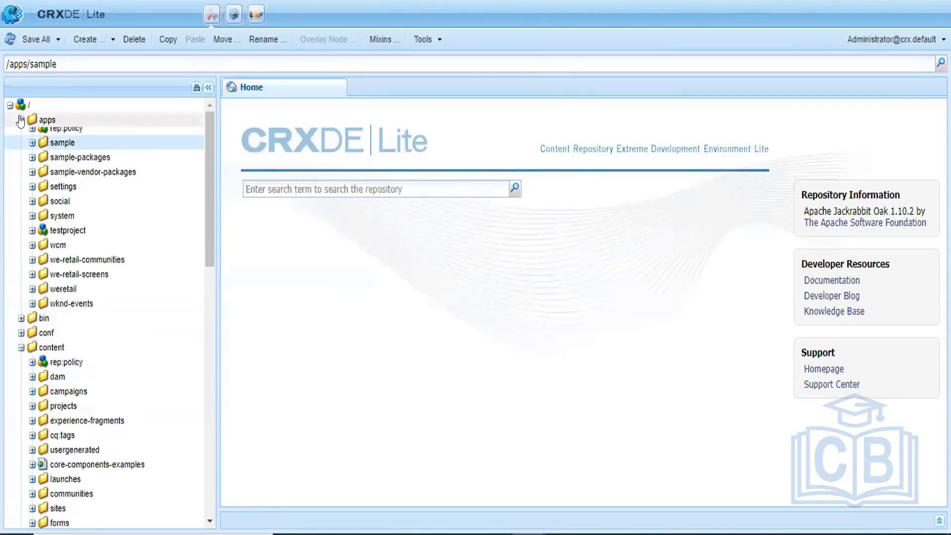
left_click(20, 164)
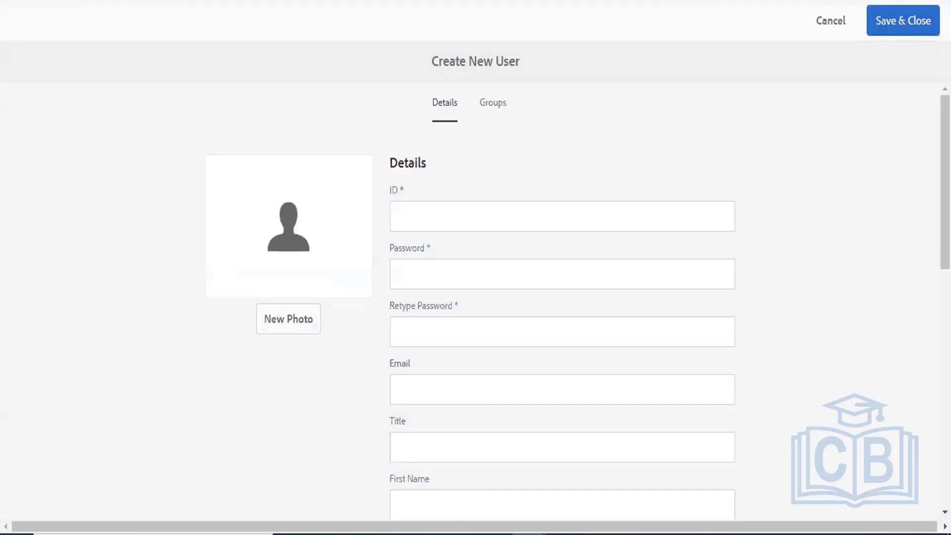
Enter the user ID sample-user, then type the account password and retype it to confirm.
left_click(433, 216)
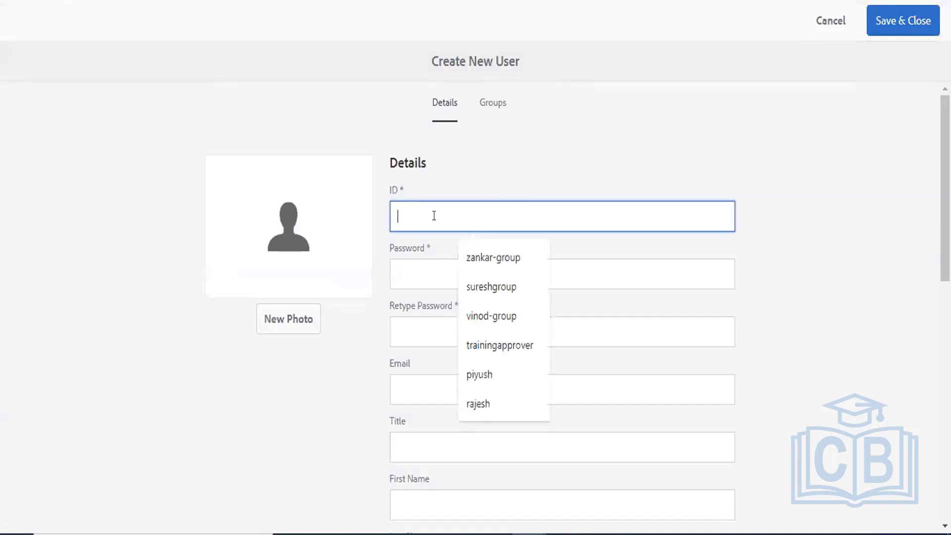
type("sample")
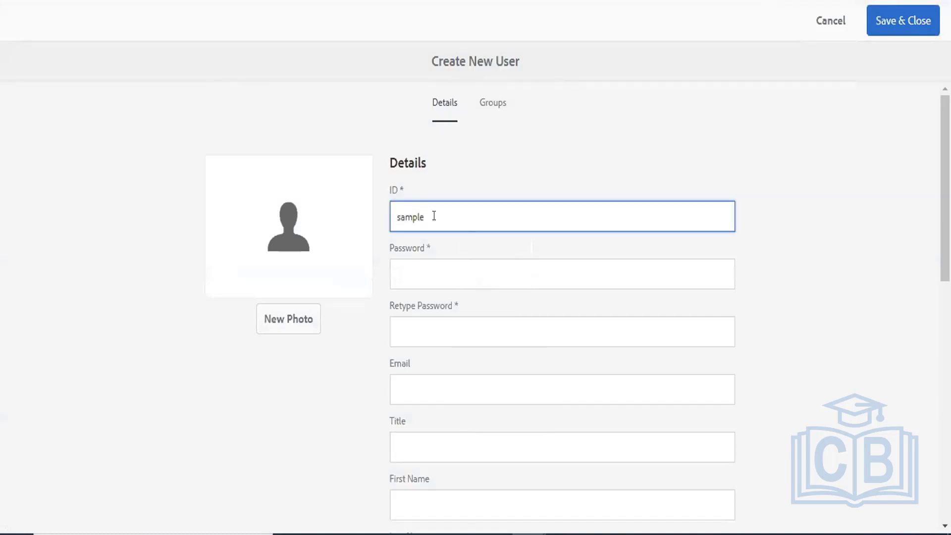
type("-user")
left_click(439, 272)
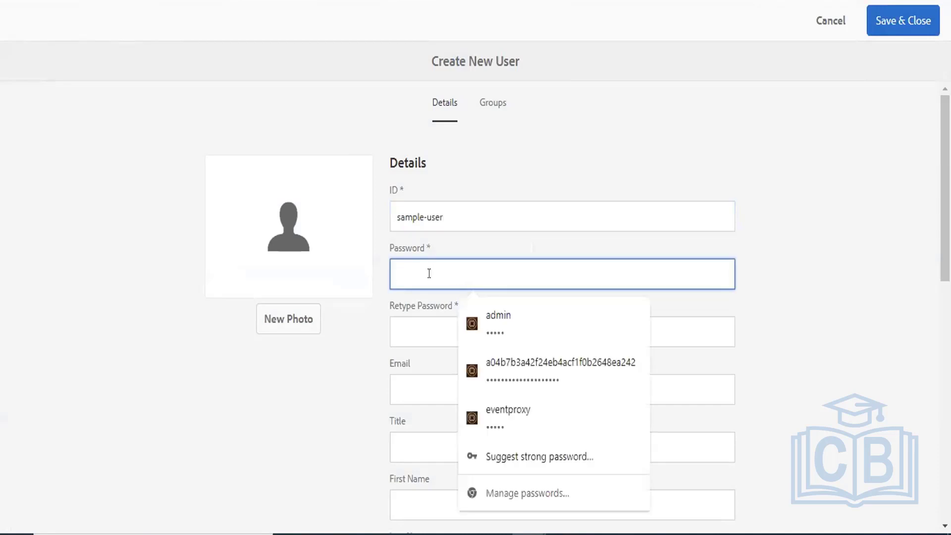
type("sample12")
key("ctrl+a")
key("BackSpace")
type("sample")
left_click(400, 332)
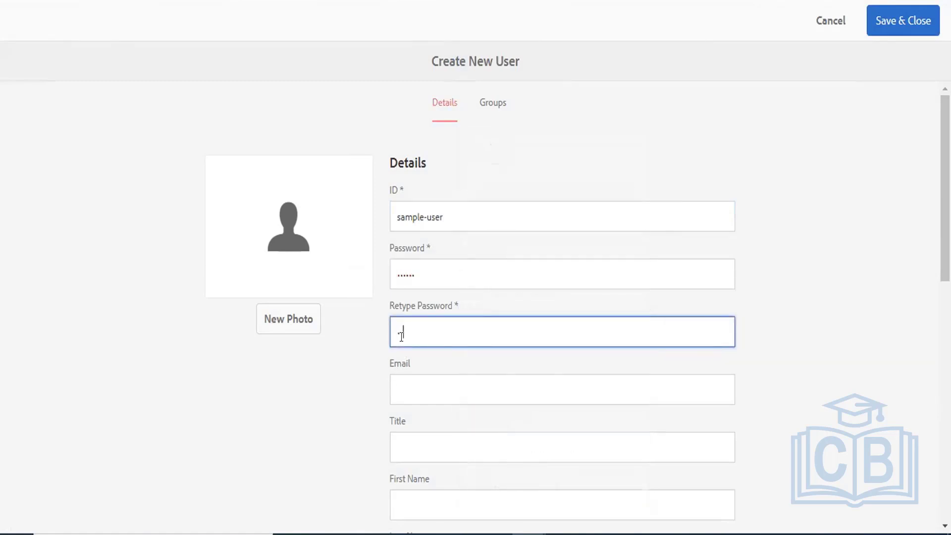
type("sample")
Enter sample as the first name and set the gender to male.
left_click(439, 499)
type("sample")
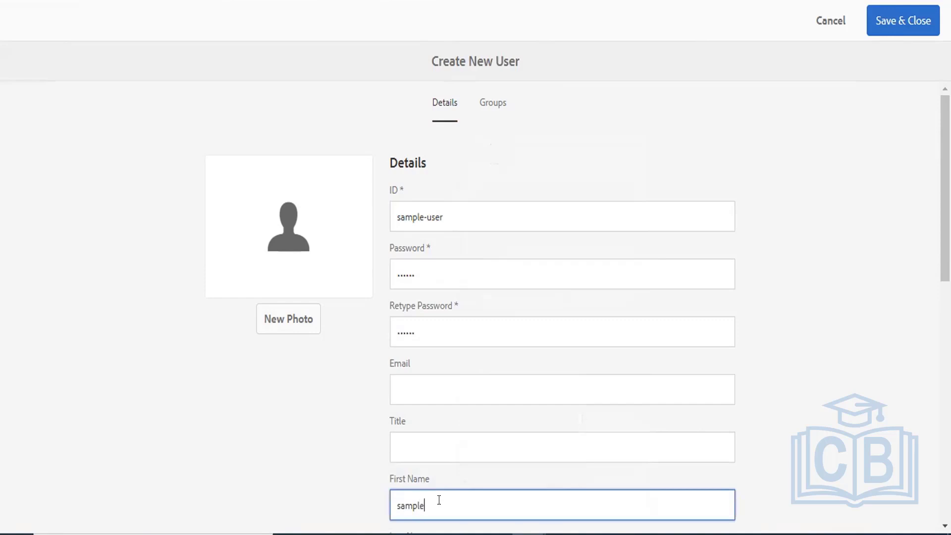
key("Tab")
type("sam")
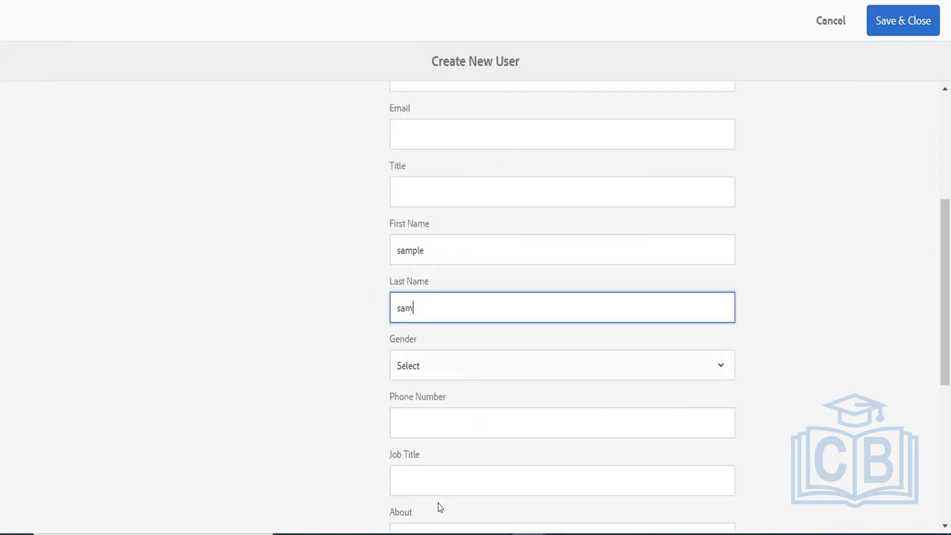
type("ple")
key("Tab")
key("space")
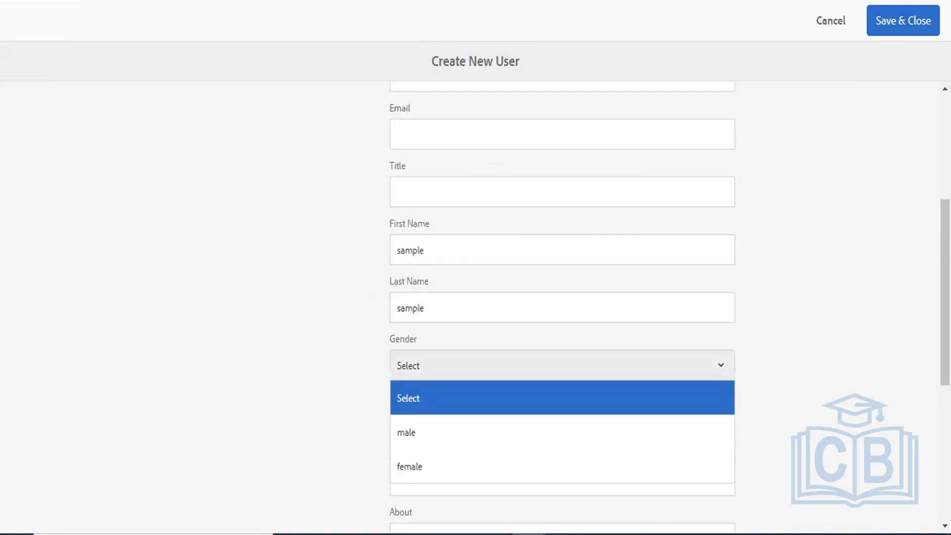
key("Return")
key("Tab")
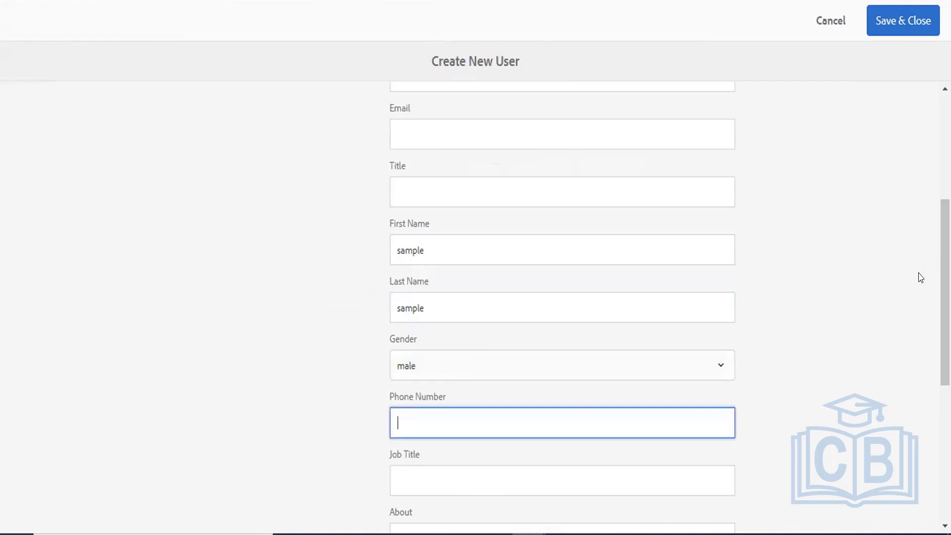
scroll(562, 307, "up", 3)
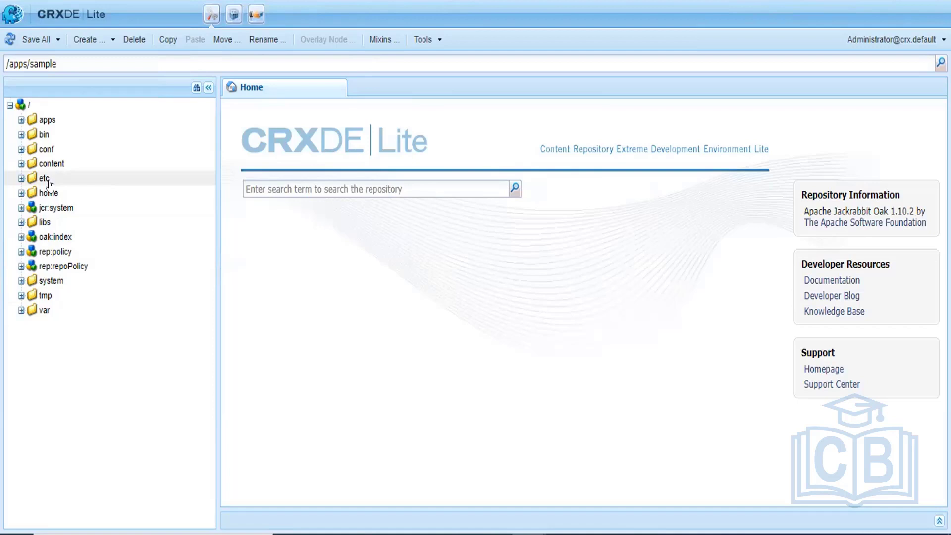
Expand etc in the CRXDE tree, open docs and designs, then collapse docs again.
double_click(45, 178)
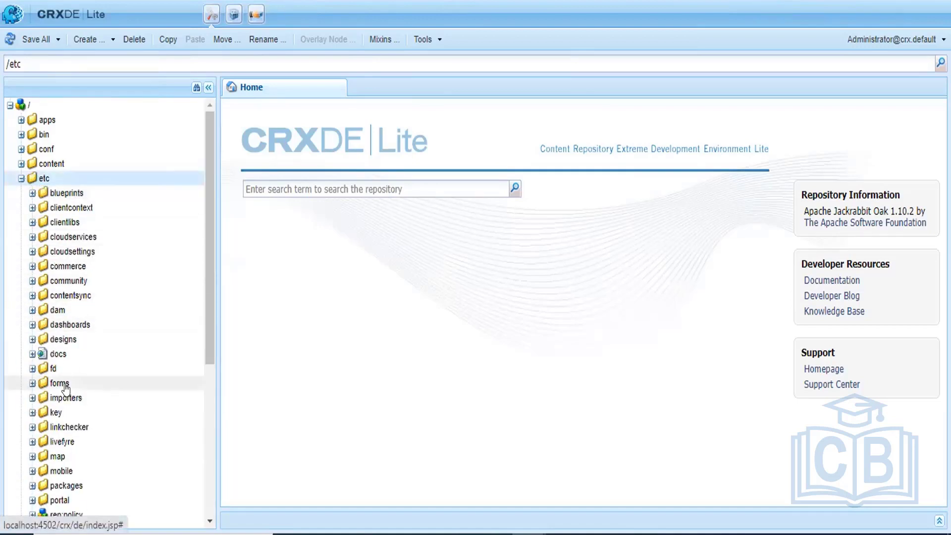
double_click(67, 355)
double_click(63, 339)
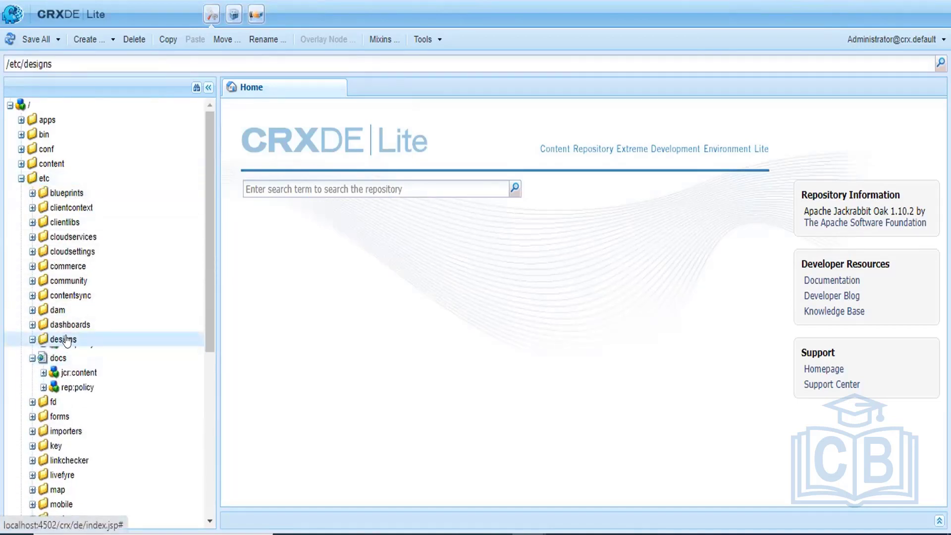
left_click(31, 369)
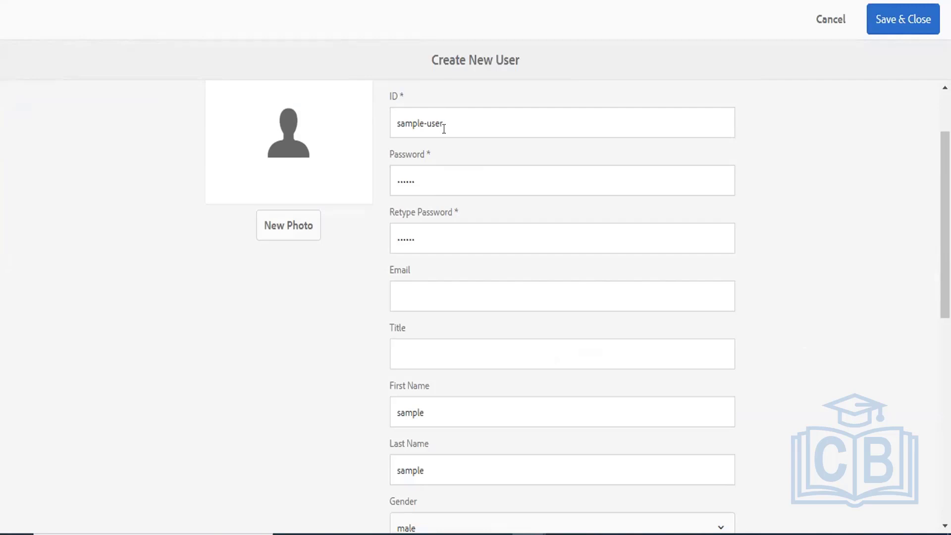
Save the sample-user account and decline Chrome's offer to store its password.
left_click_drag(442, 123, 358, 129)
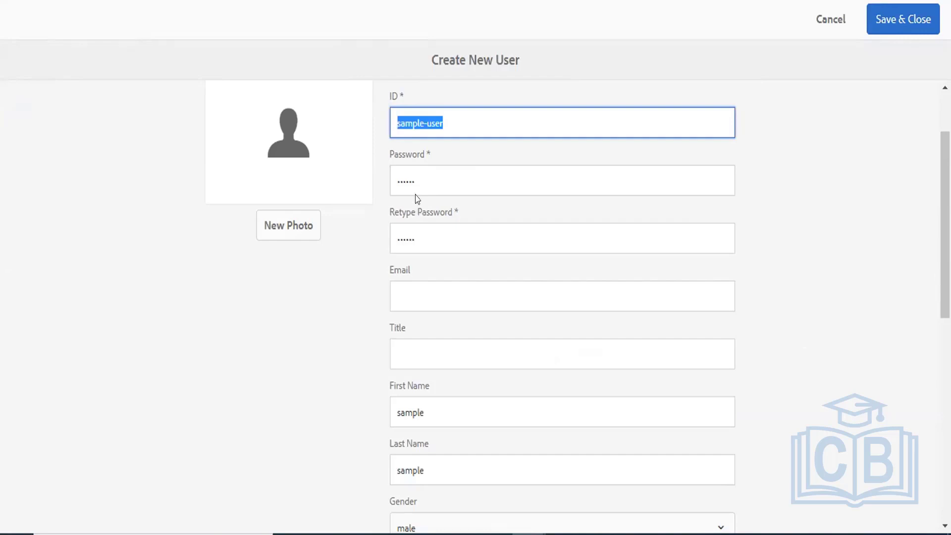
left_click(886, 23)
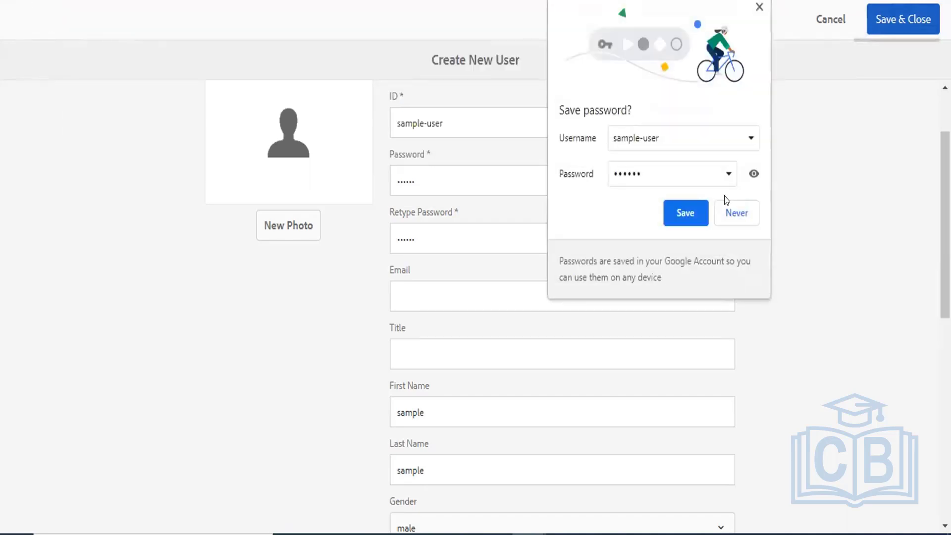
left_click(733, 211)
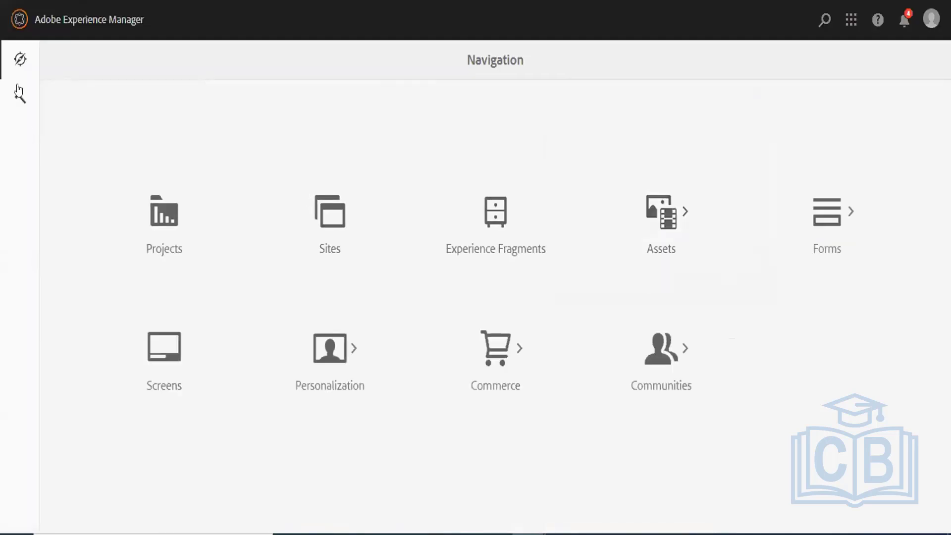
left_click(19, 96)
Go to Security > Groups and start a new group from Group Management.
left_click(84, 374)
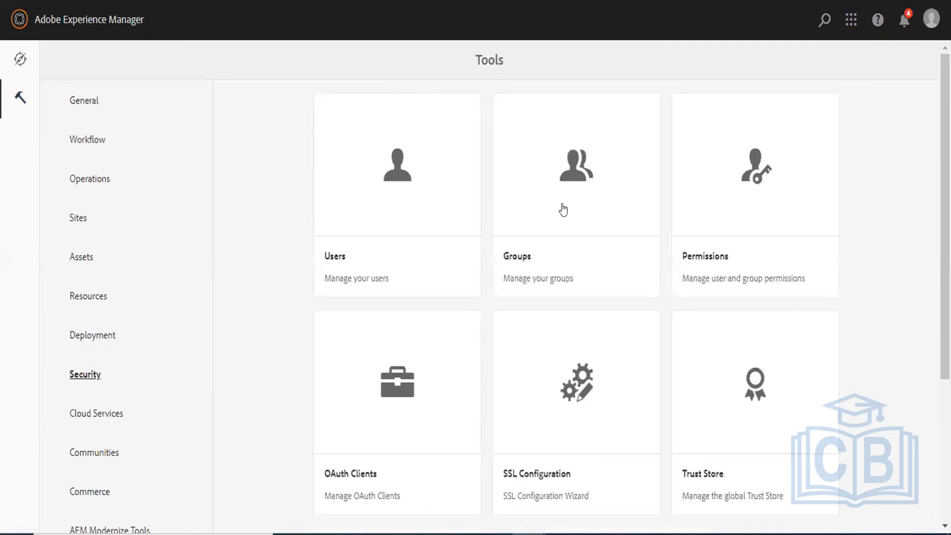
left_click(563, 210)
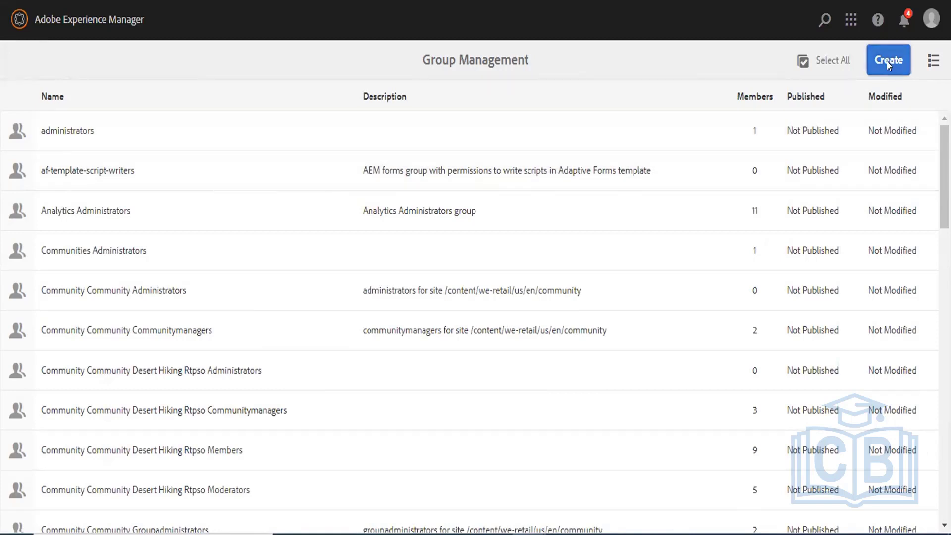
left_click(887, 61)
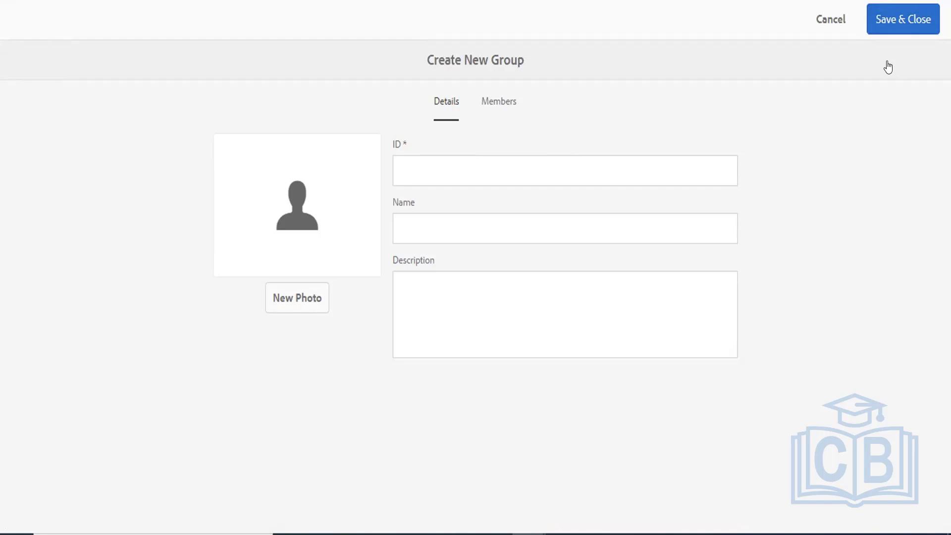
Enter sample-group as the group ID, copy it into the Name field, and stay on Details.
left_click(446, 167)
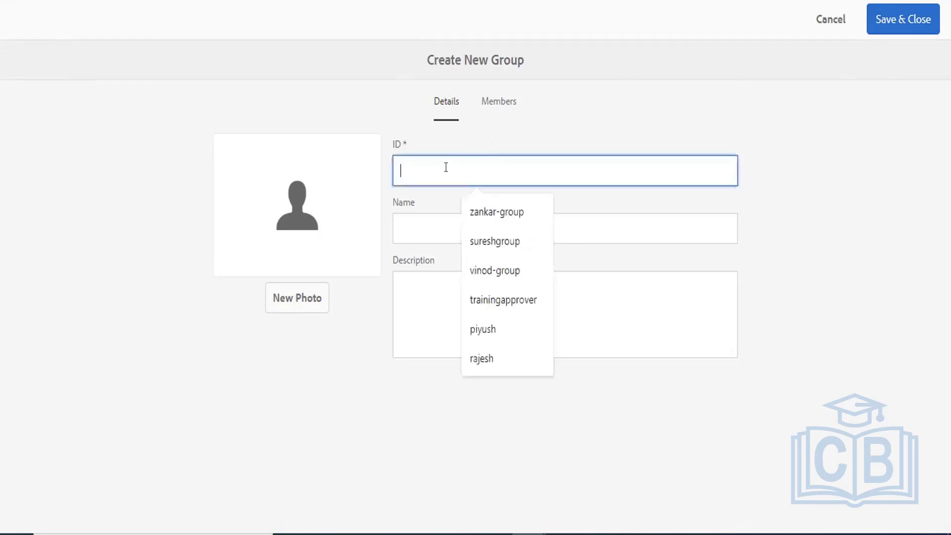
type("sample")
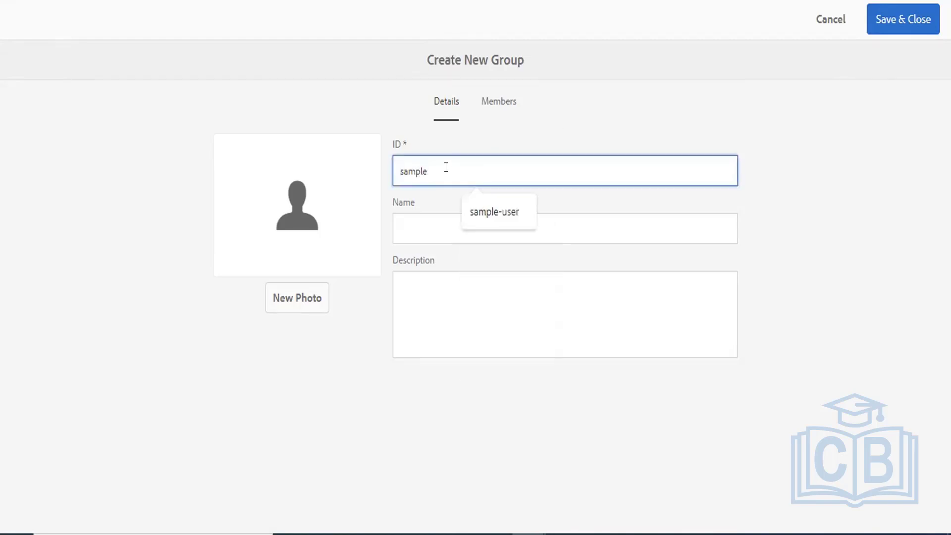
type("-group")
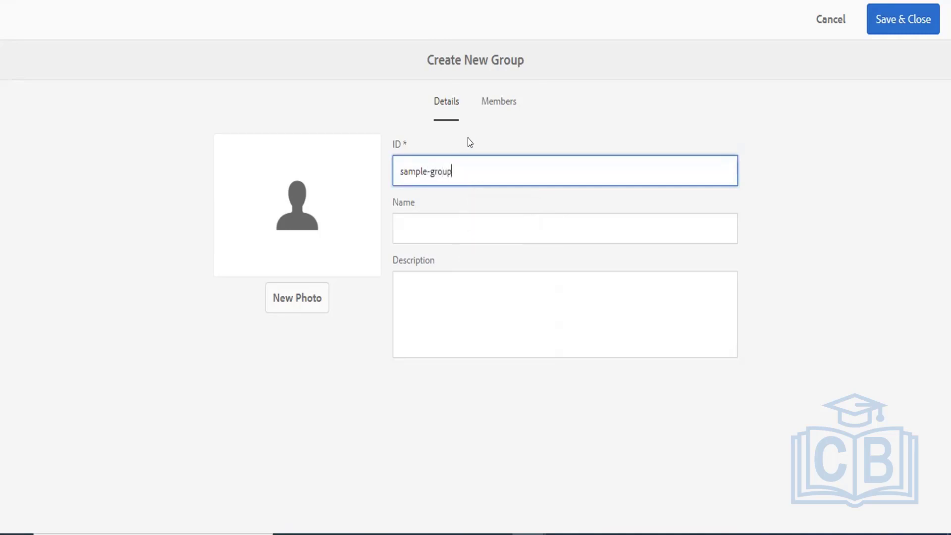
left_click_drag(395, 171, 494, 174)
key("ctrl+c")
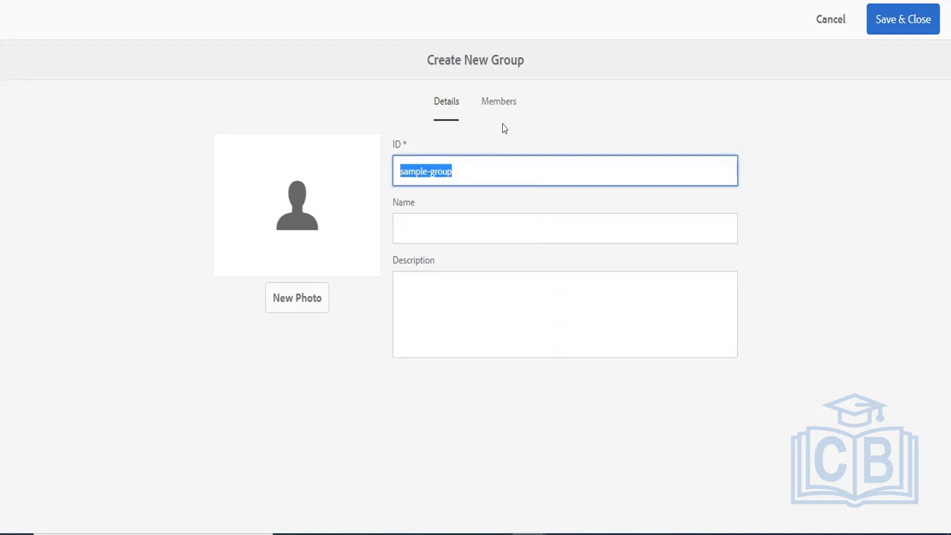
left_click(430, 220)
key("ctrl+v")
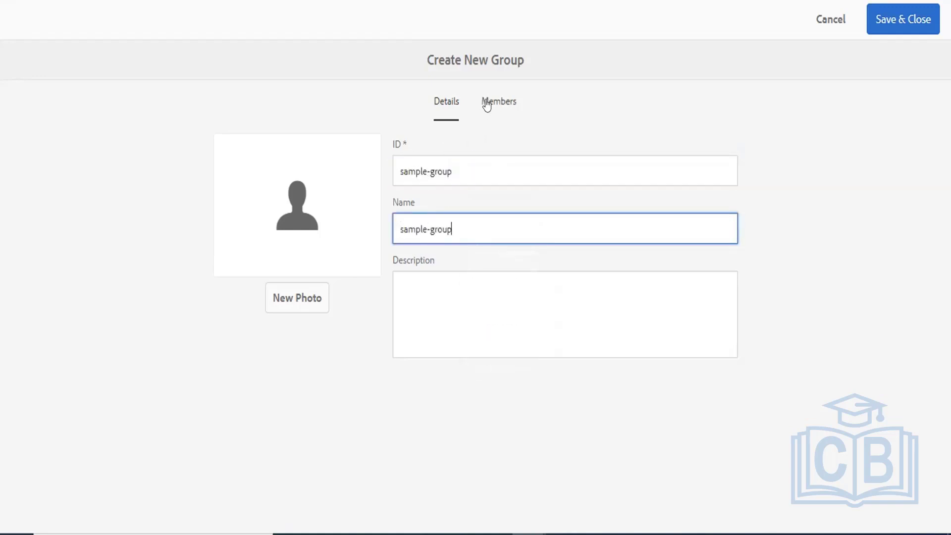
left_click(487, 104)
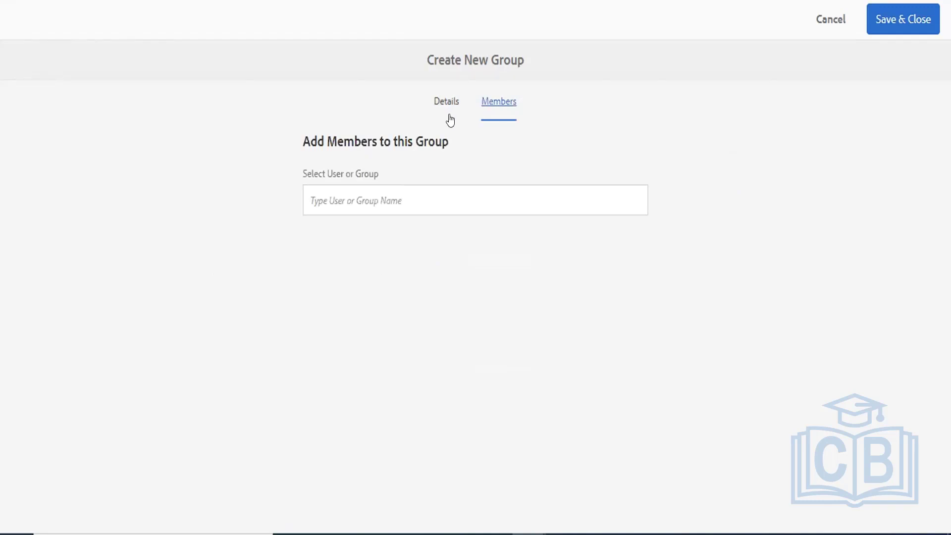
left_click(434, 104)
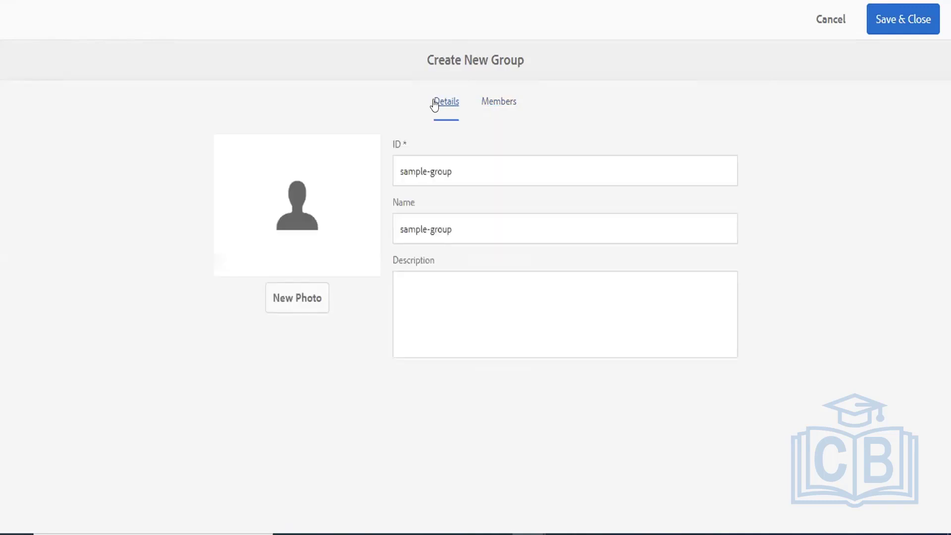
Add sample-user as a member of sample-group, save the group, and return to the group list.
left_click(485, 102)
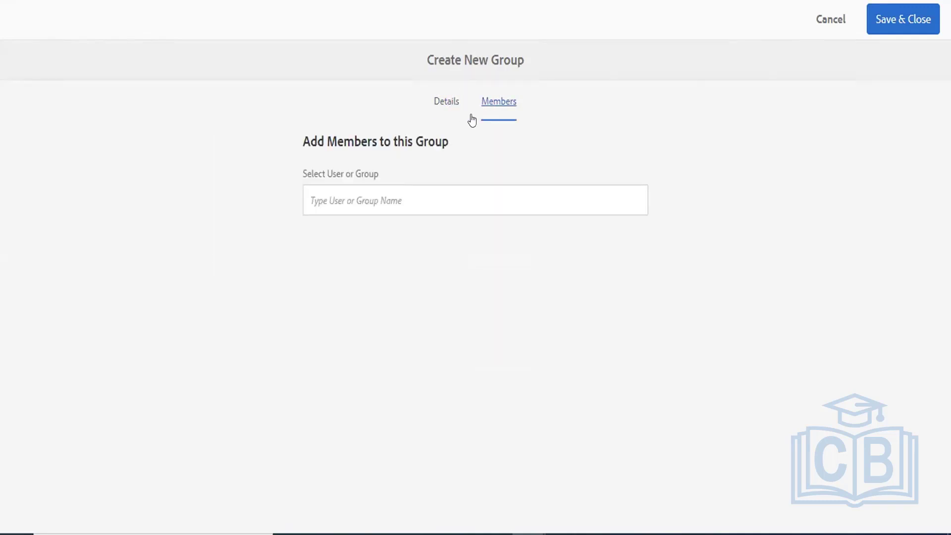
left_click(400, 187)
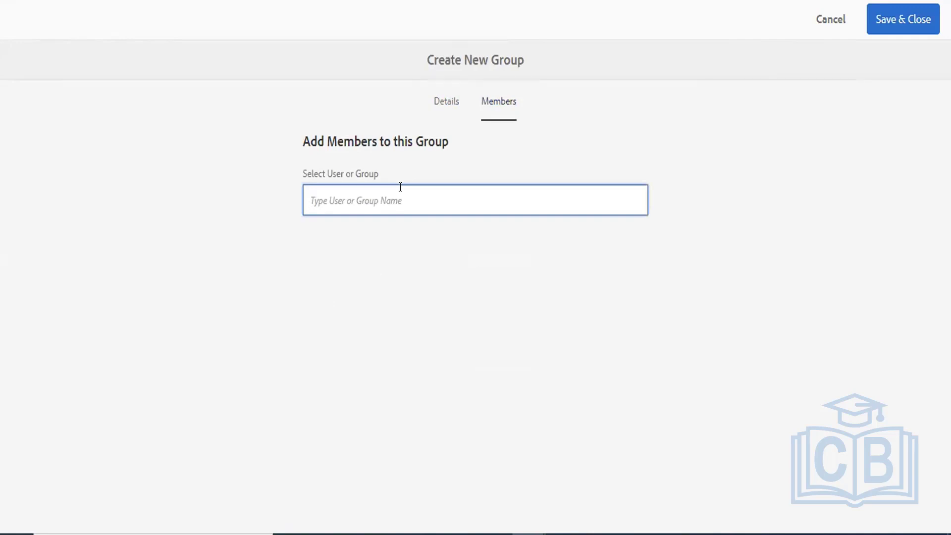
type("sample-user")
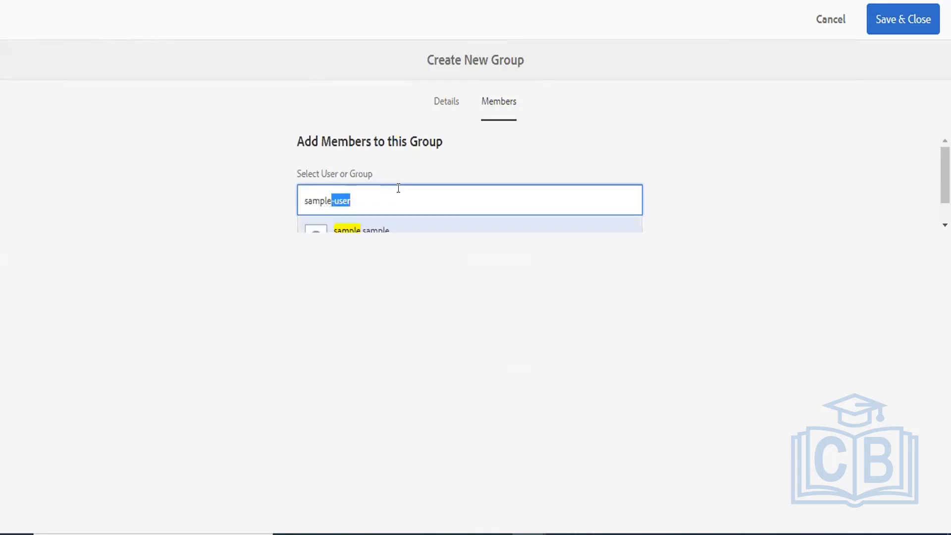
left_click(365, 198)
key("Return")
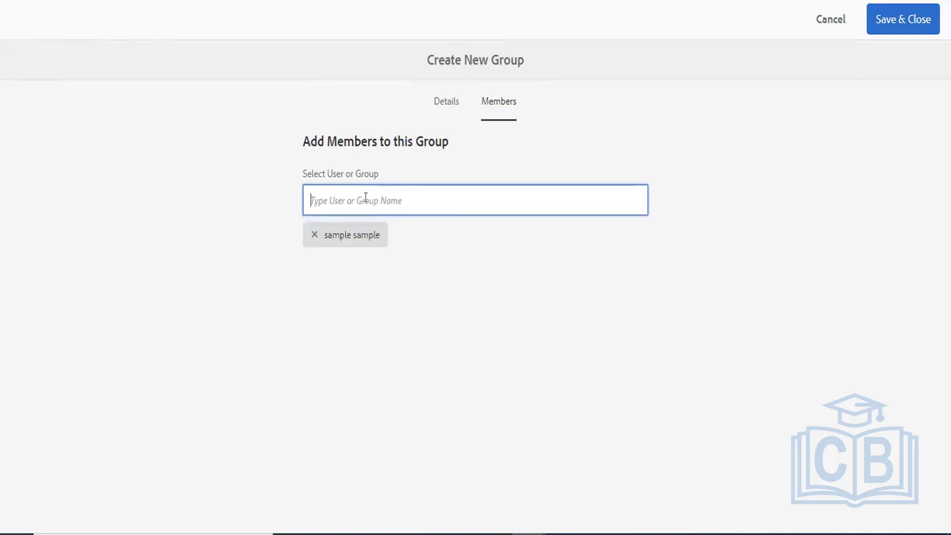
left_click(889, 24)
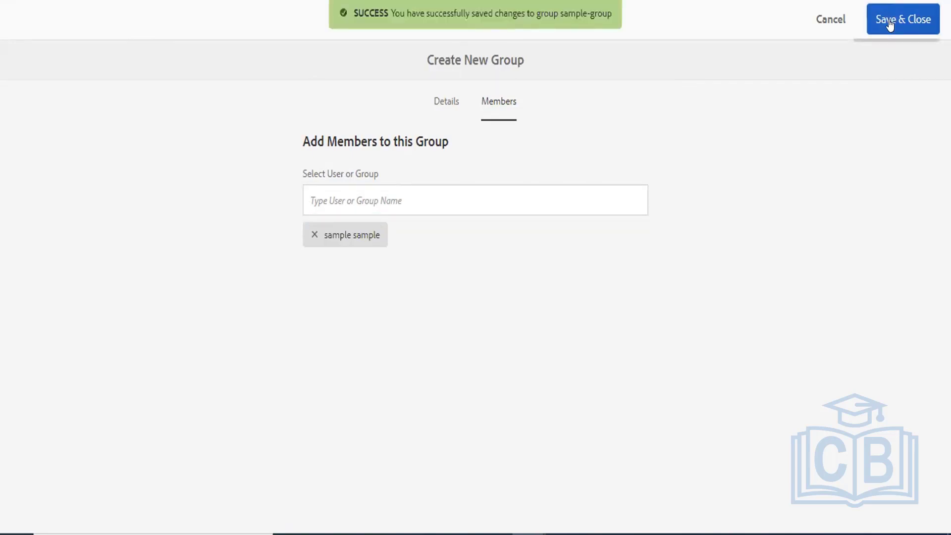
left_click(829, 23)
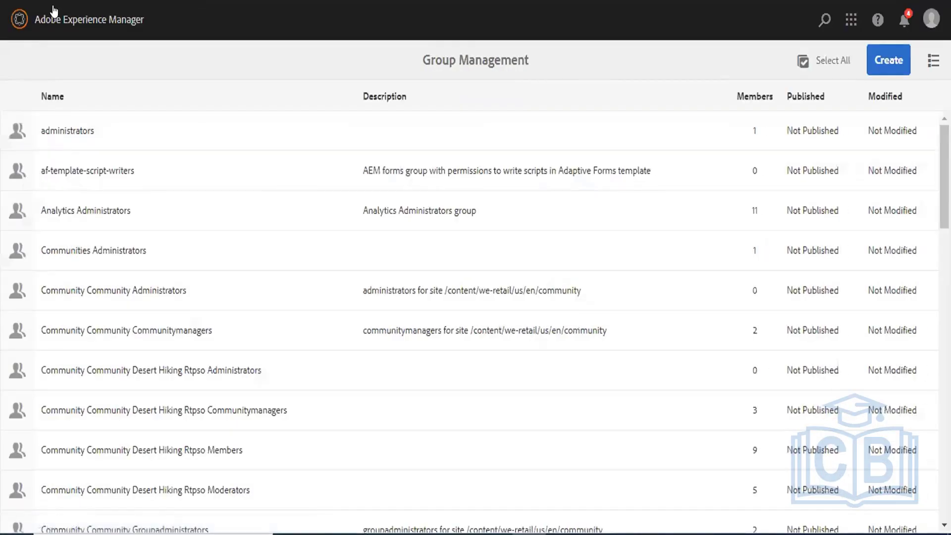
Return to Tools > Security and open the Permissions console.
left_click(15, 18)
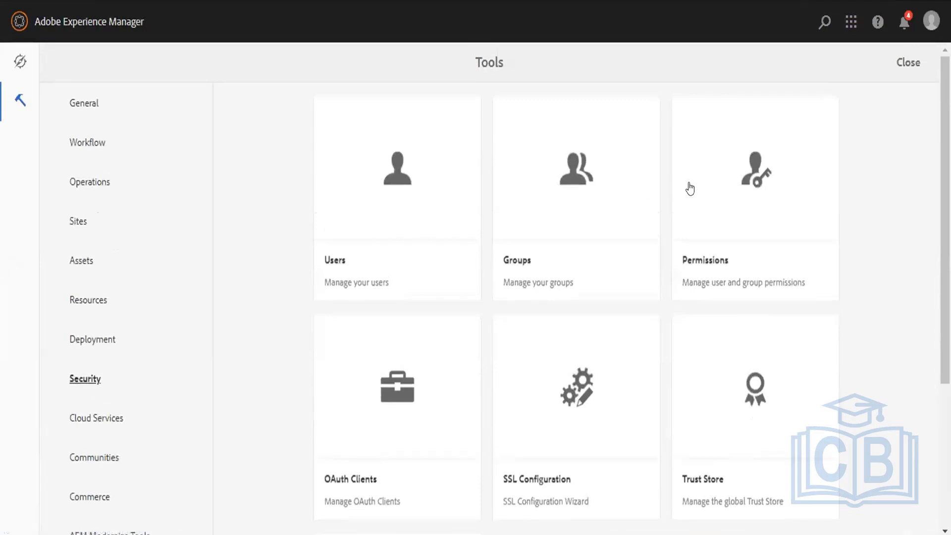
left_click(754, 176)
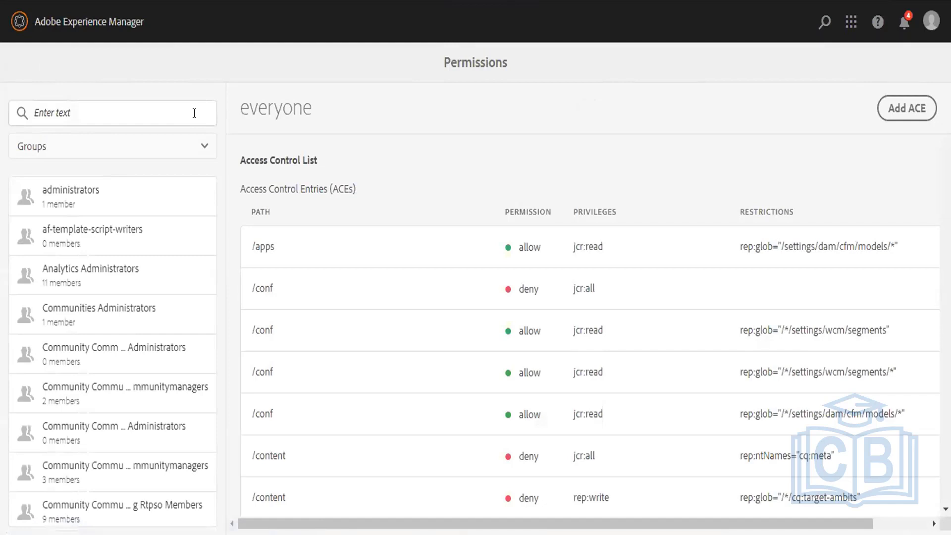
Filter Permissions to Groups, open sample-group's access entries, then switch to CRXDE Lite.
left_click(110, 147)
left_click(65, 210)
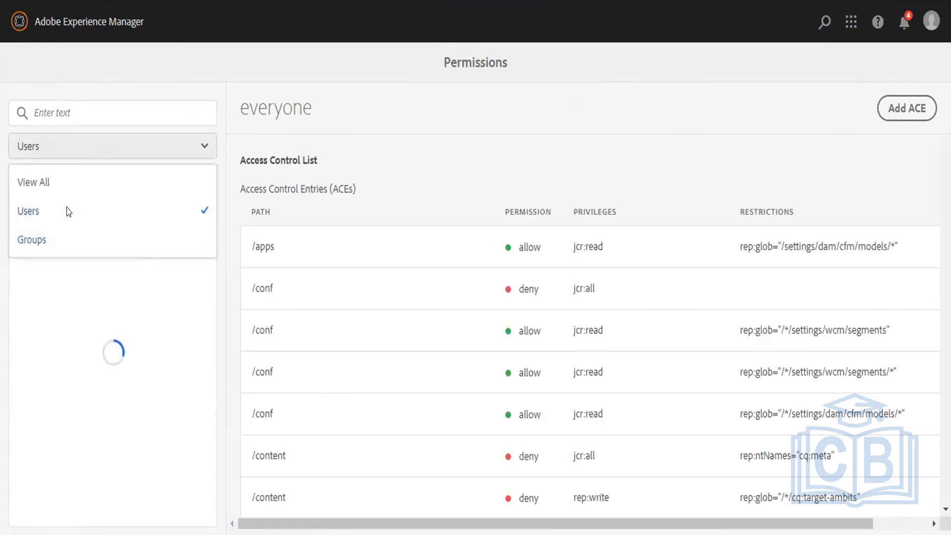
left_click(88, 157)
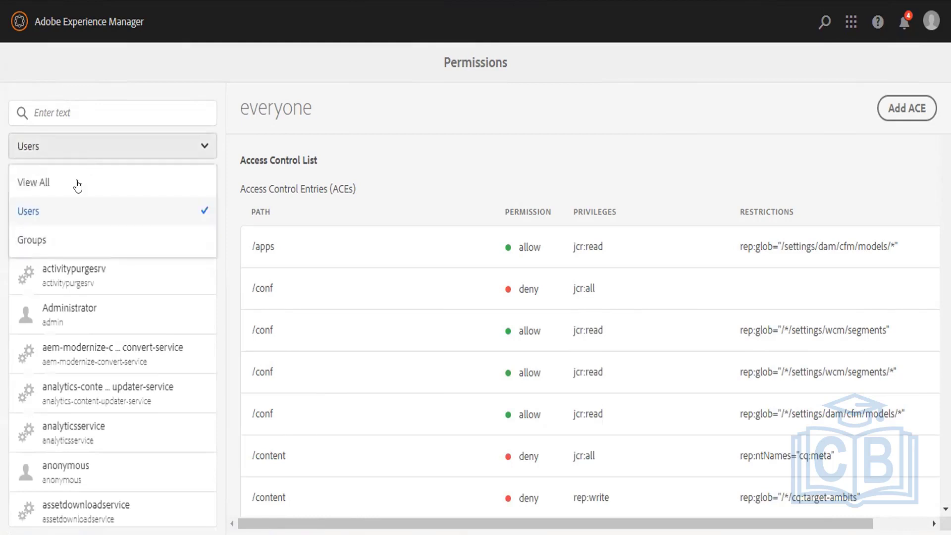
left_click(47, 248)
left_click(100, 120)
type("sa")
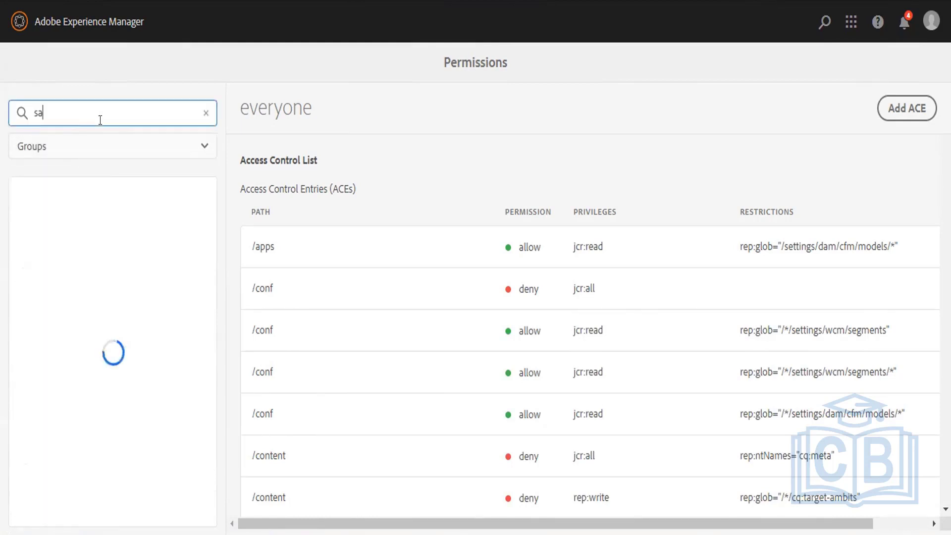
type("mple-g")
left_click(83, 211)
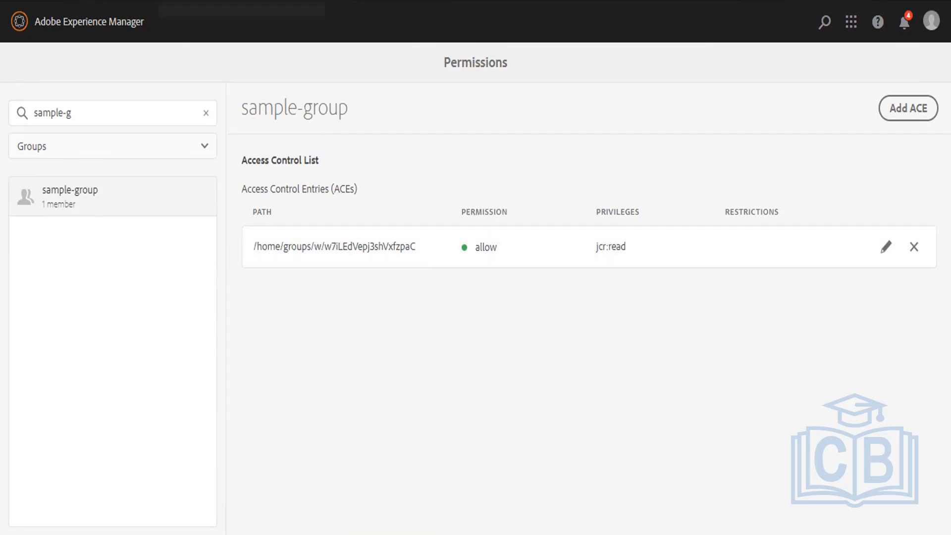
left_click(213, 1)
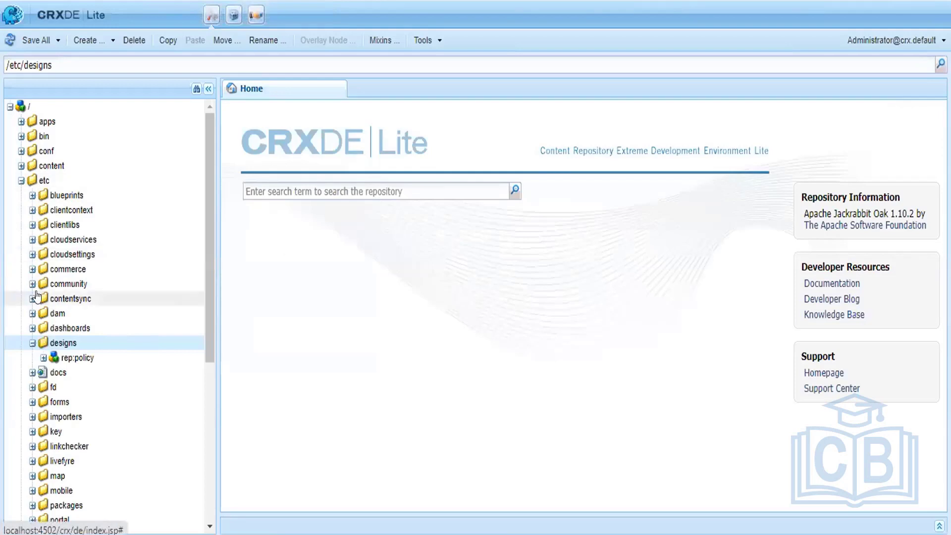
In CRXDE Lite, expand /home/groups/w down to the sample-group node.
left_click(21, 180)
left_click(42, 196)
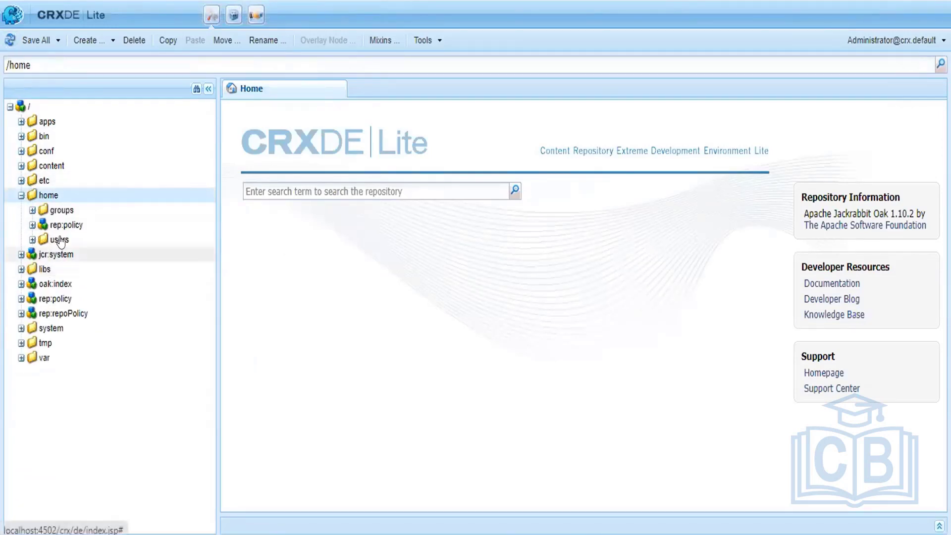
left_click(59, 210)
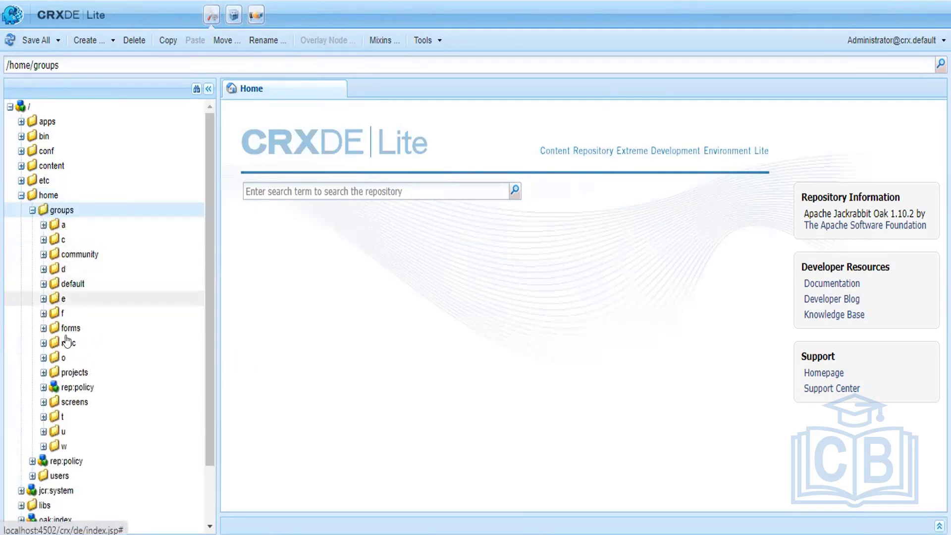
left_click(66, 445)
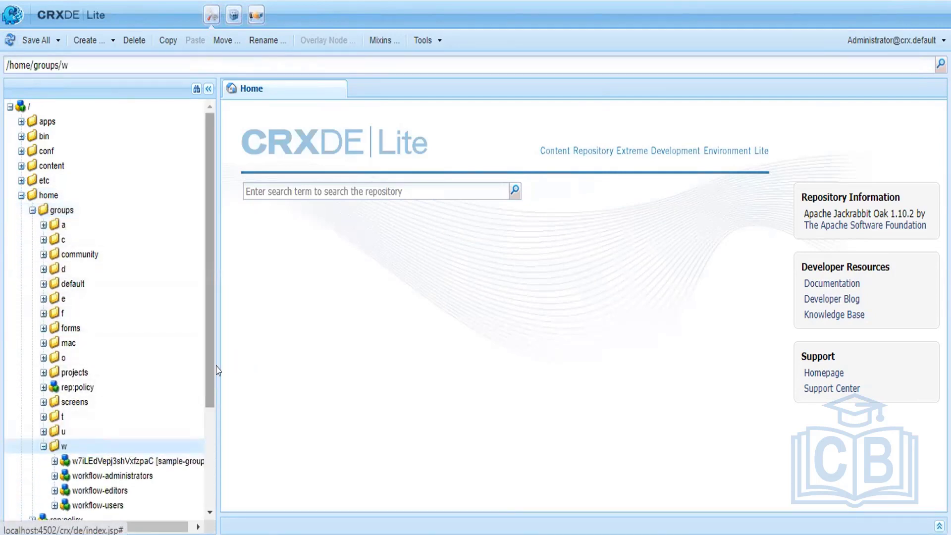
scroll(160, 451, "down", 1)
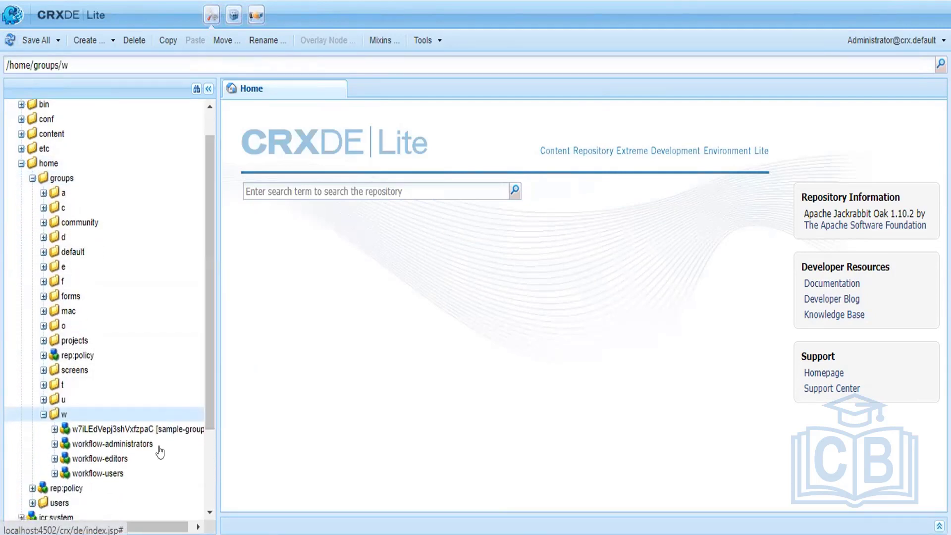
left_click_drag(150, 528, 192, 527)
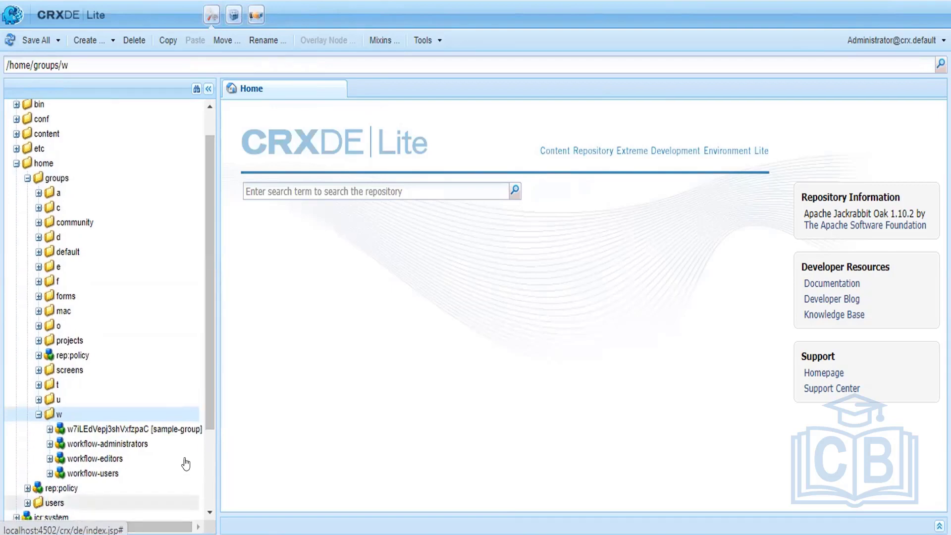
left_click(183, 429)
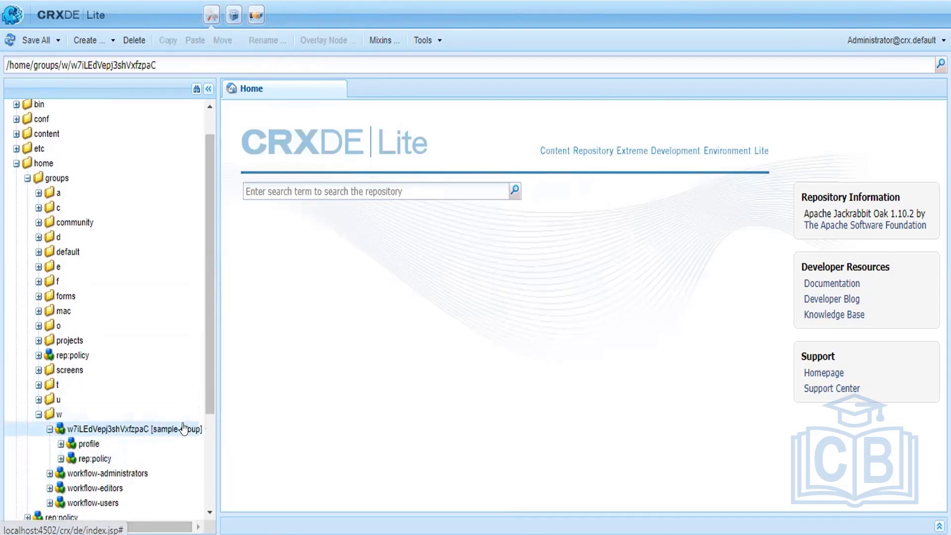
Inspect the properties of sample-group's rep:policy allow entry and its profile.
left_click(104, 460)
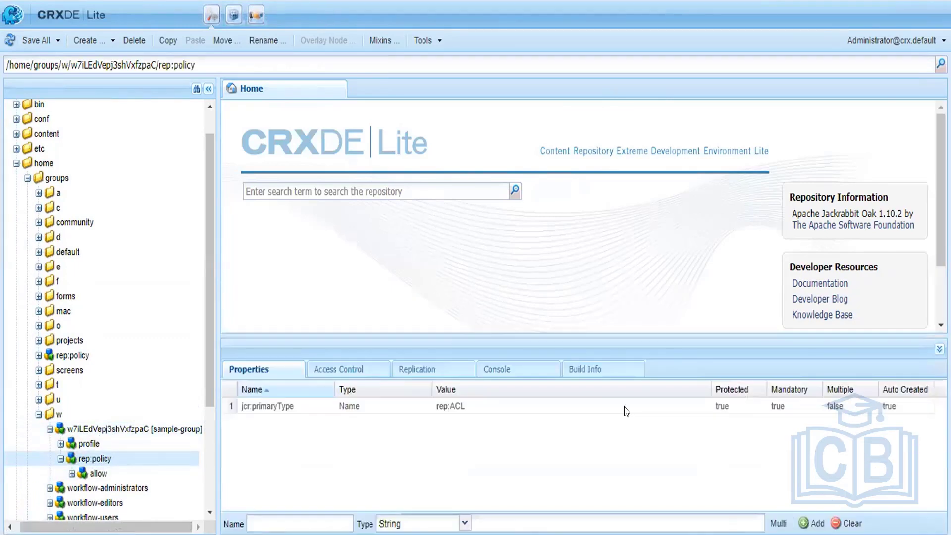
left_click(97, 473)
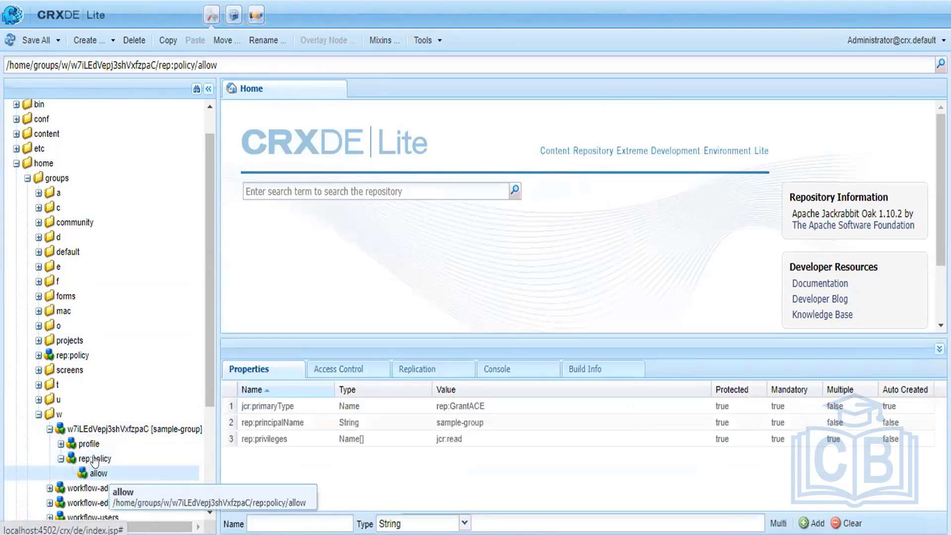
left_click(88, 446)
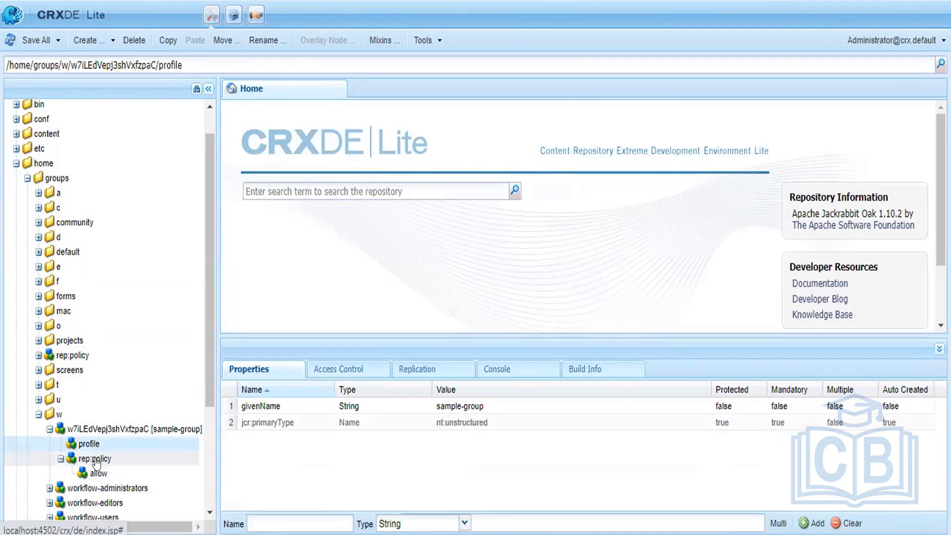
left_click(99, 476)
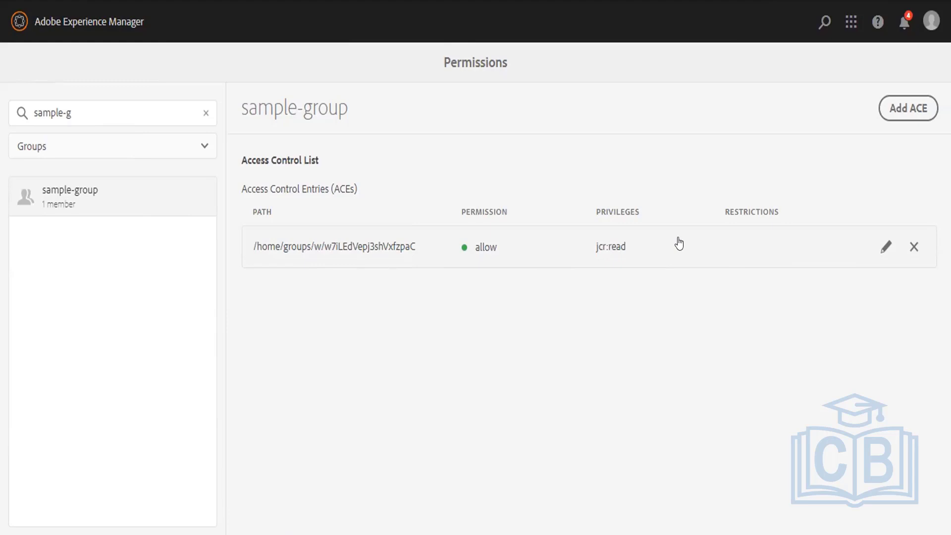
Start a new access entry for sample-group with path /content and the jcr:read privilege.
left_click(899, 109)
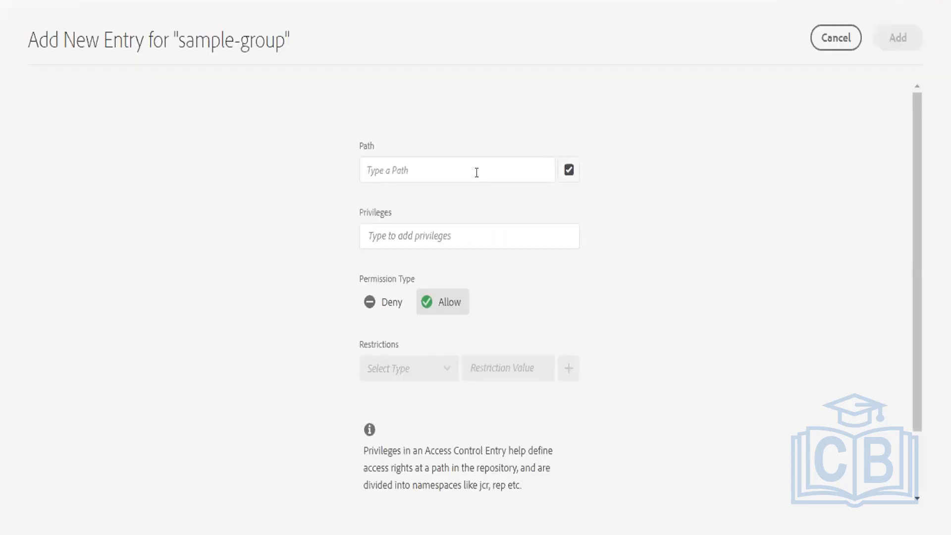
left_click(476, 172)
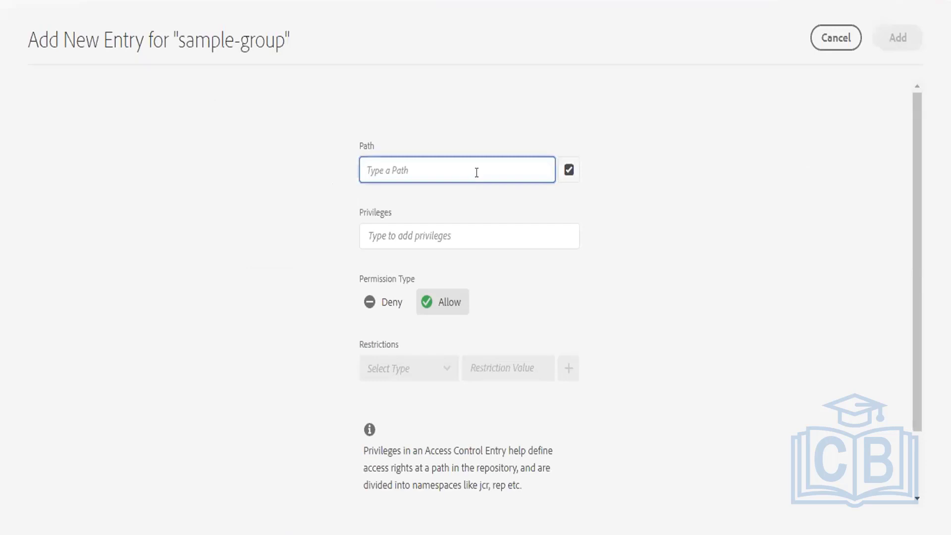
type("/apps")
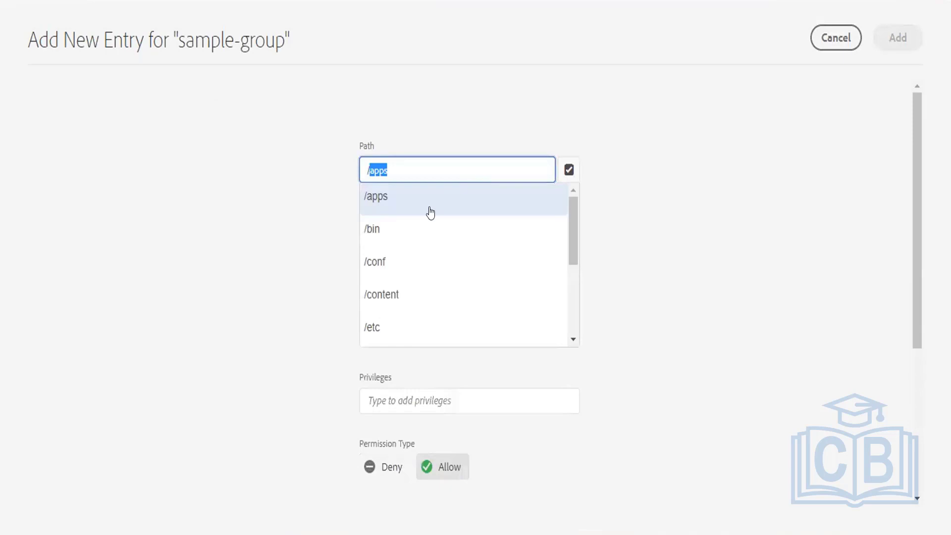
left_click(405, 303)
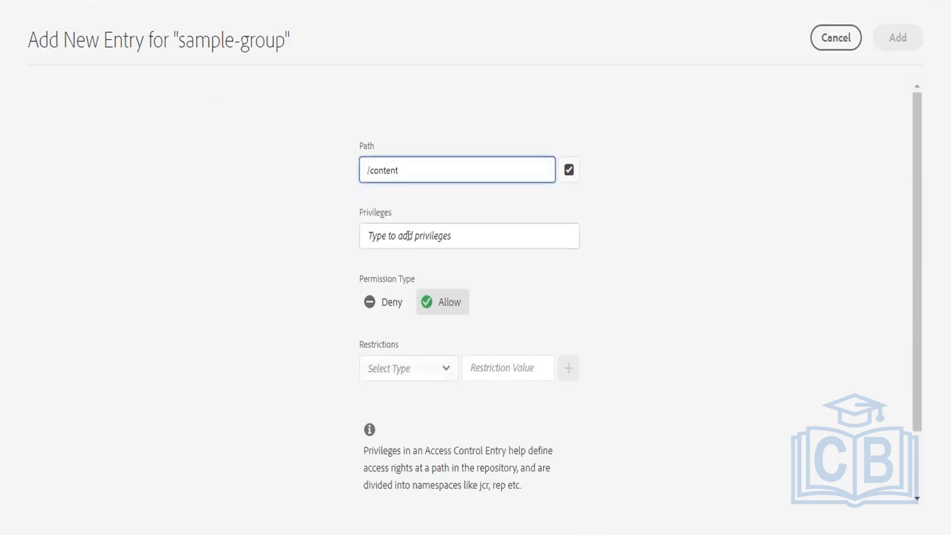
left_click(408, 236)
type("al")
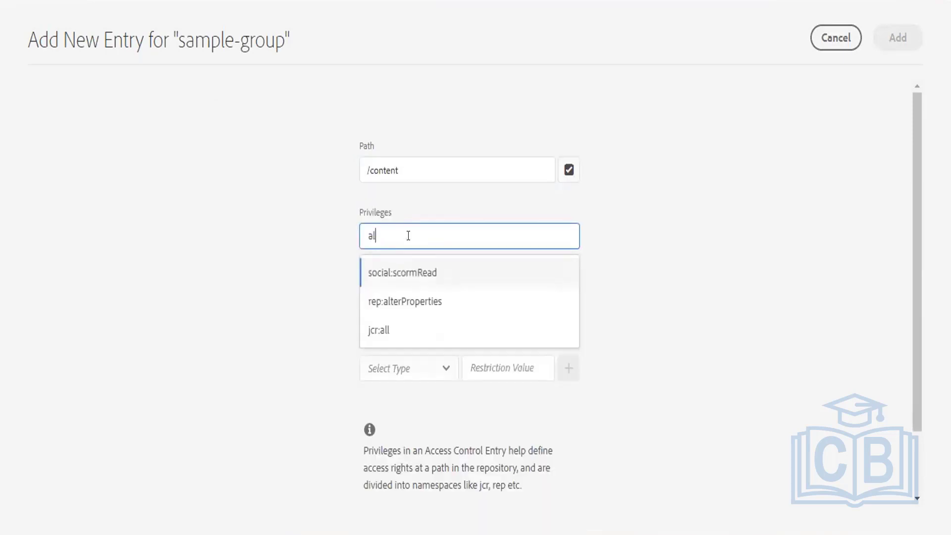
type("l")
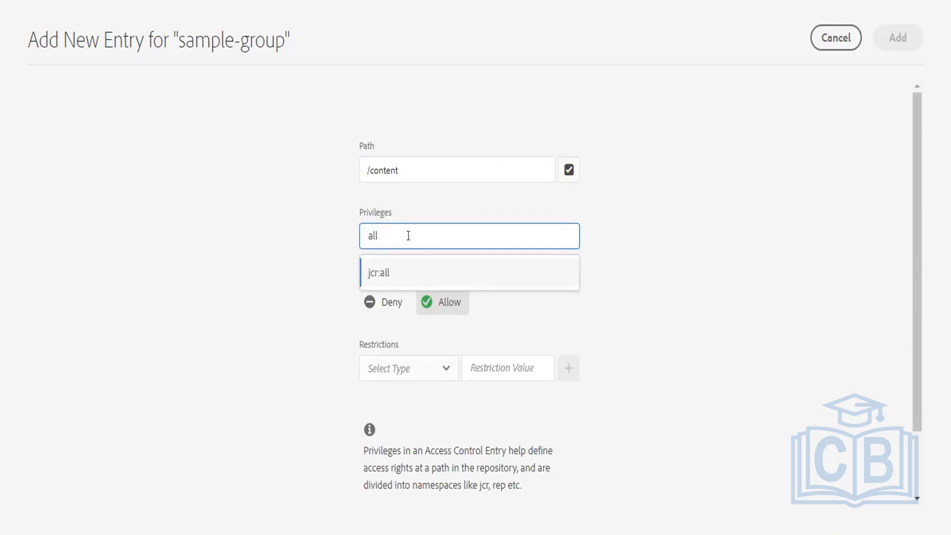
key("Return")
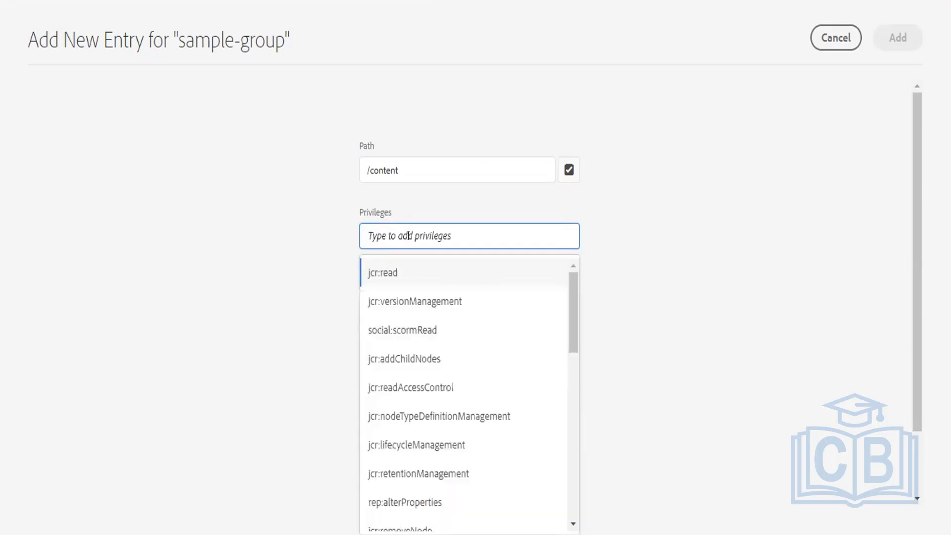
type("read")
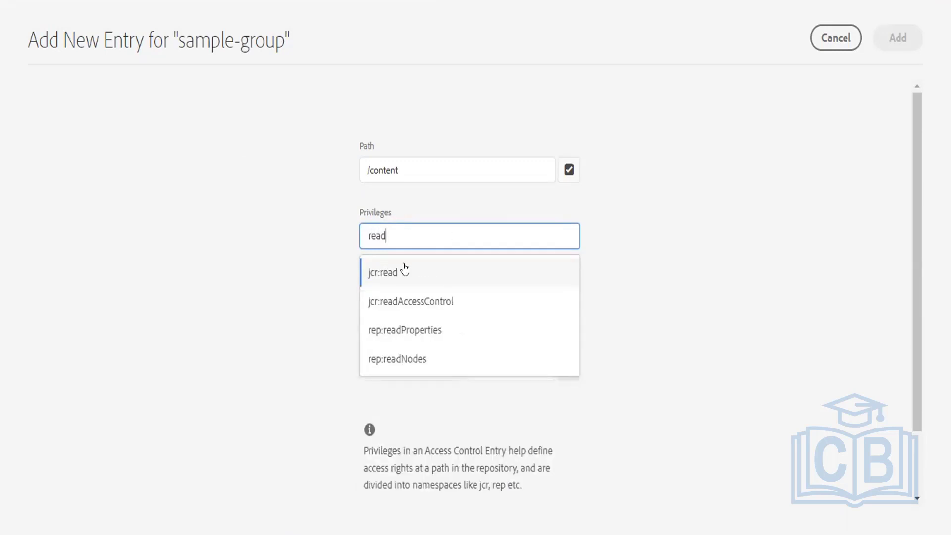
left_click(403, 271)
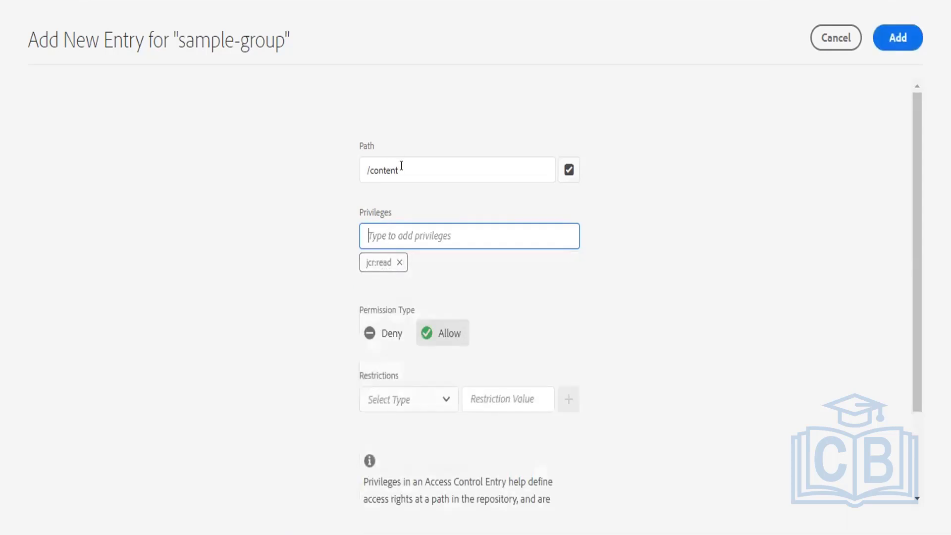
Replace jcr:read with jcr:all and save the /content allow entry.
left_click_drag(401, 165, 327, 172)
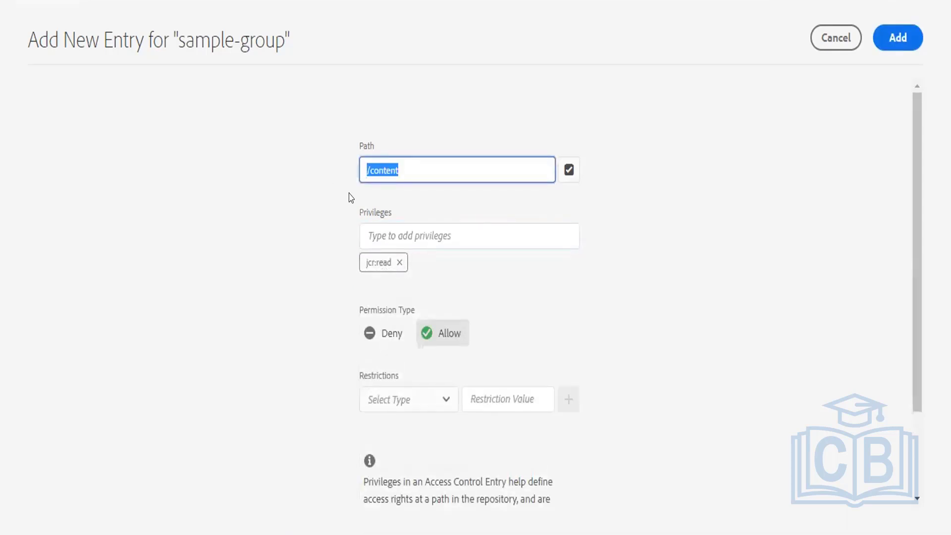
left_click(385, 229)
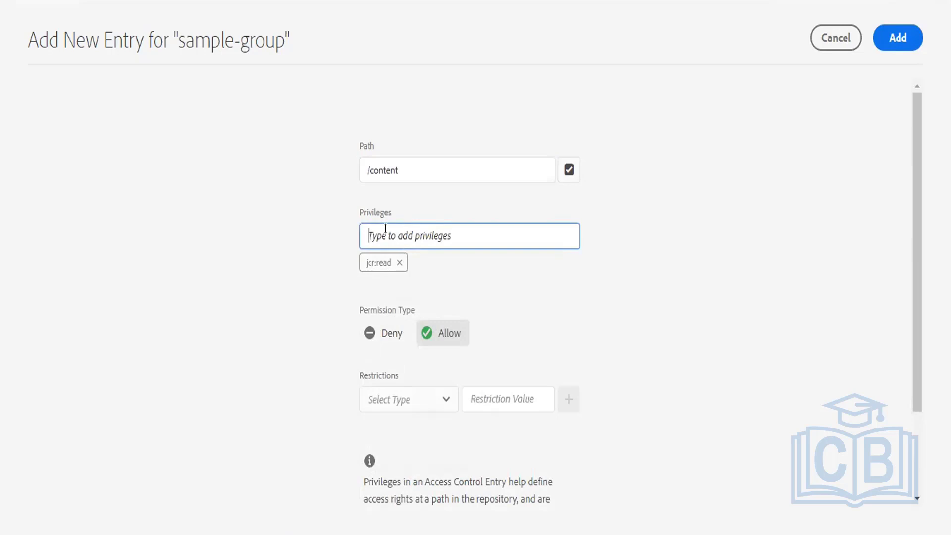
type("mo")
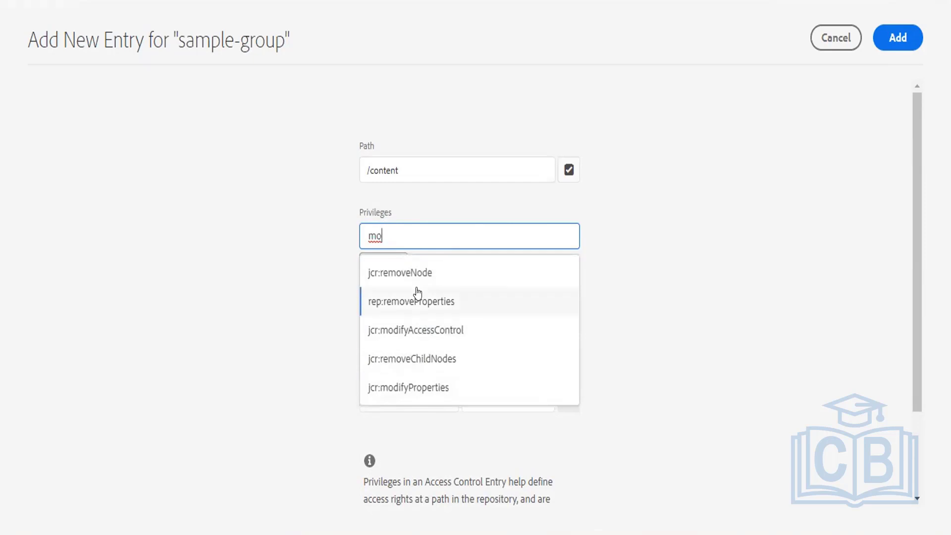
key("BackSpace")
key("BackSpace")
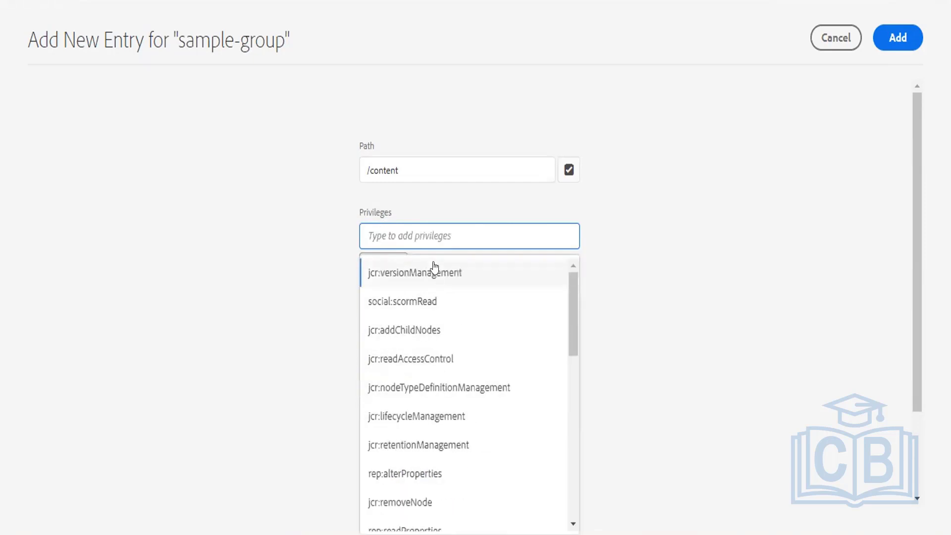
type("all")
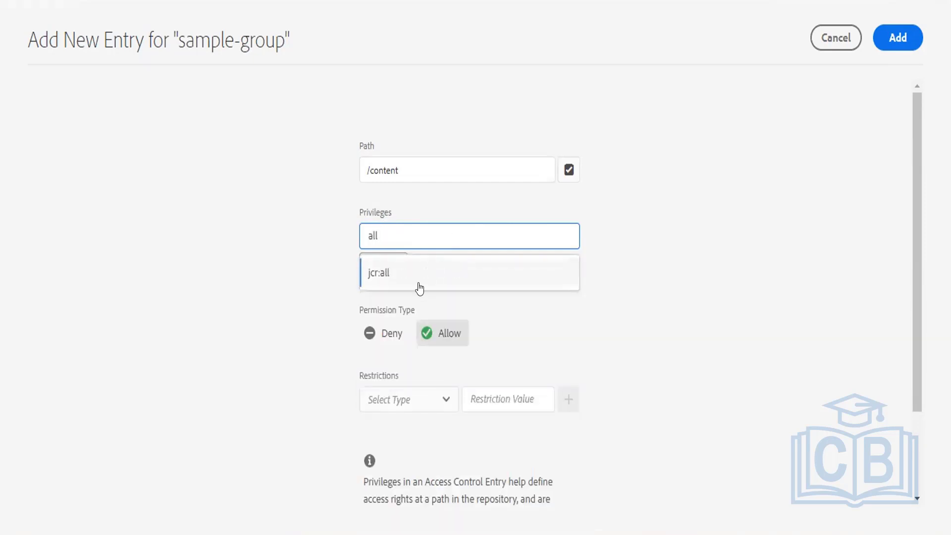
left_click(418, 286)
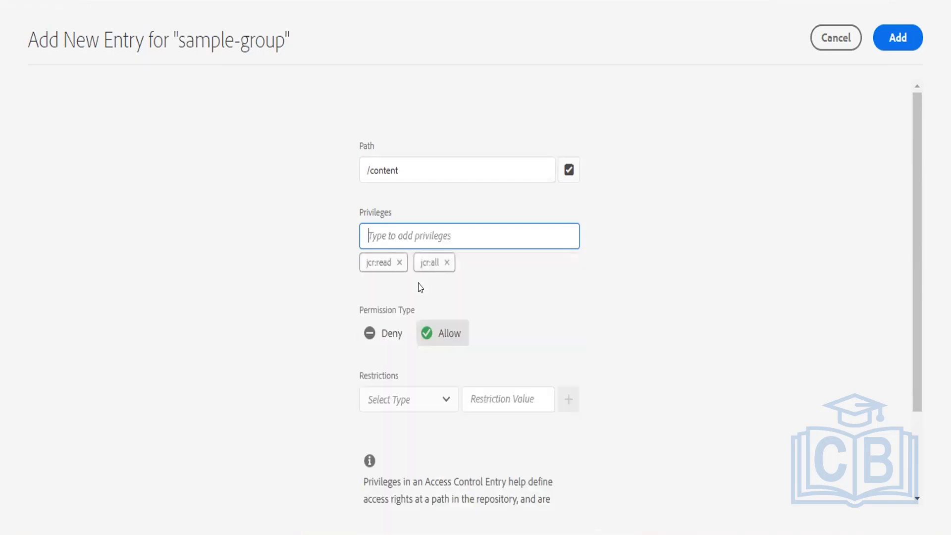
left_click(399, 261)
left_click(879, 36)
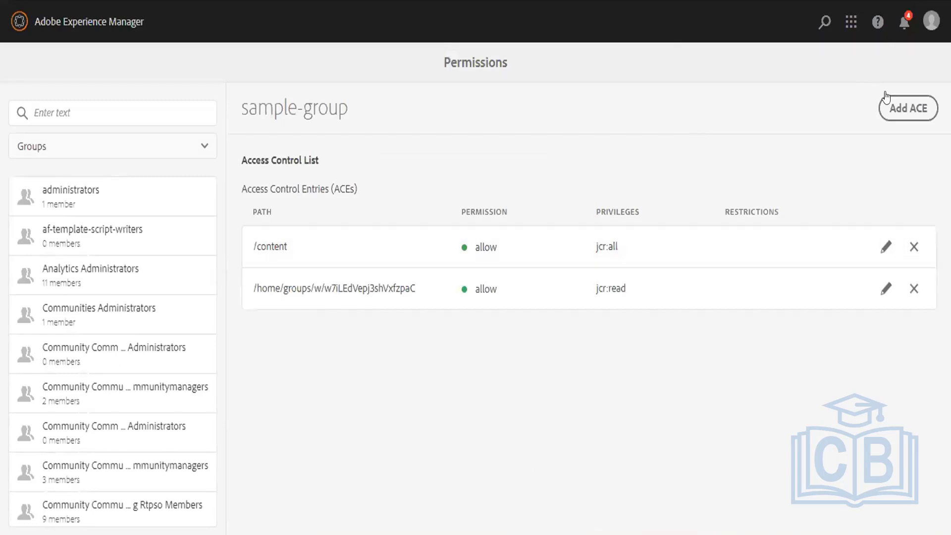
Add an allow entry granting jcr:all on /conf to sample-group.
left_click(887, 104)
left_click(421, 172)
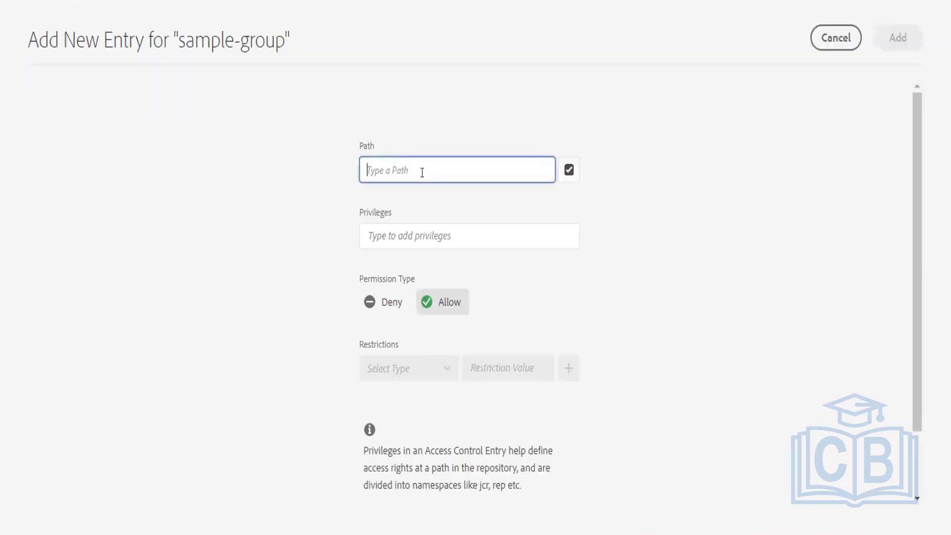
type("/")
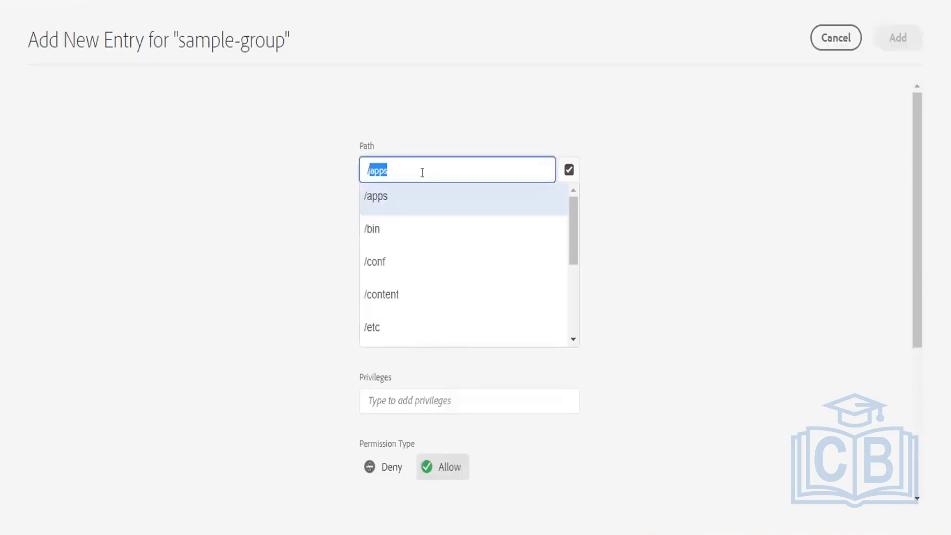
key("BackSpace")
left_click(432, 270)
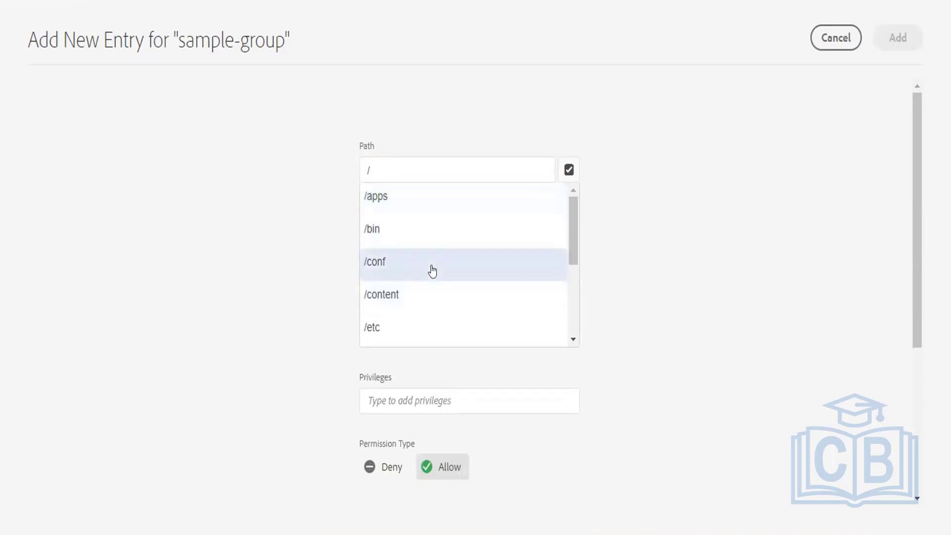
left_click(406, 232)
type("a")
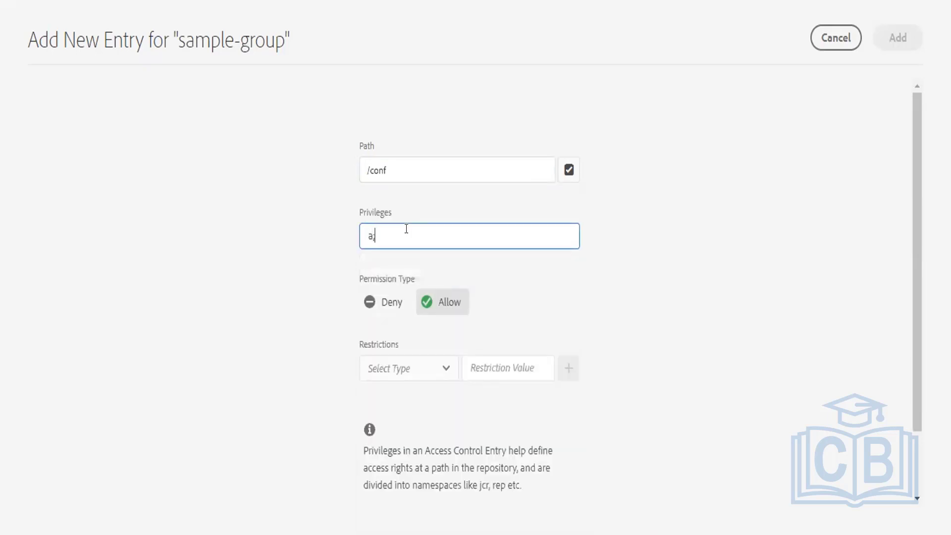
type("ll")
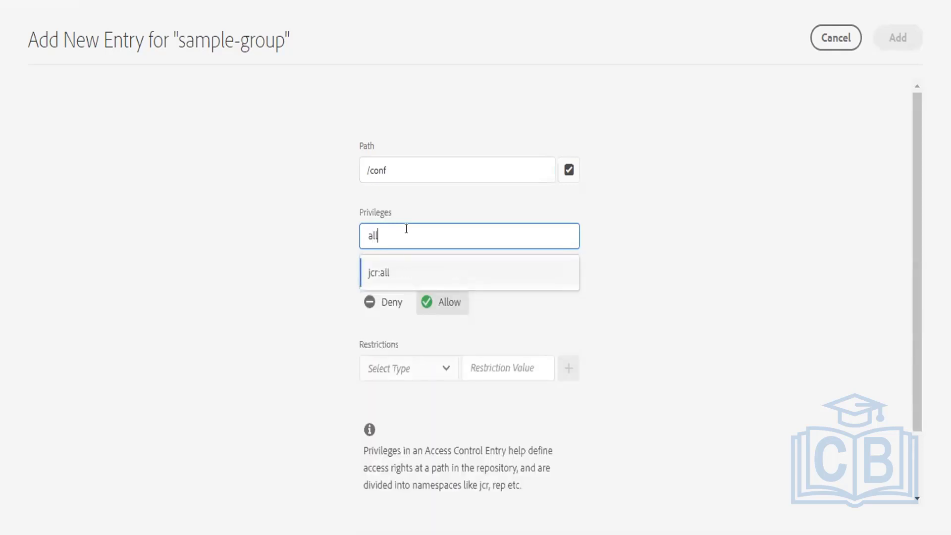
left_click(393, 271)
left_click(902, 39)
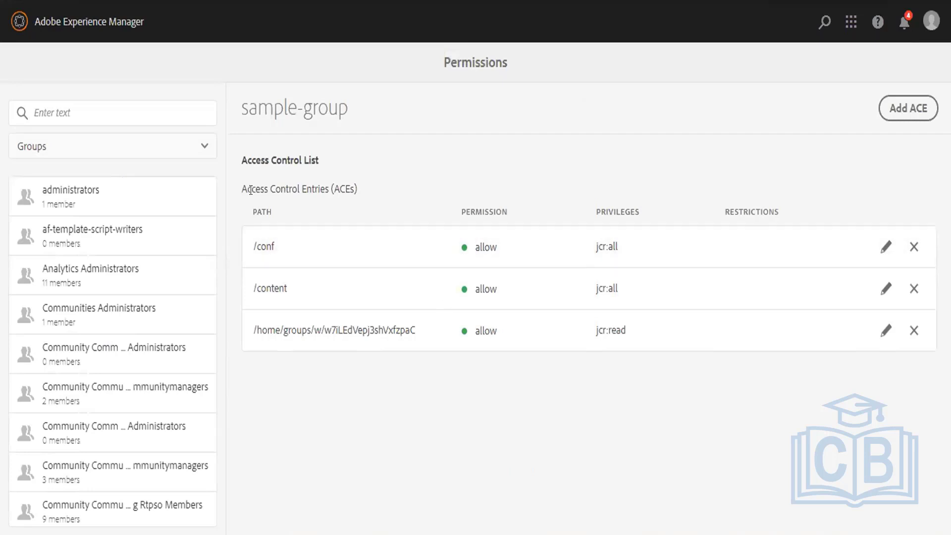
Add another allow entry granting jcr:all on /apps to sample-group.
left_click(909, 116)
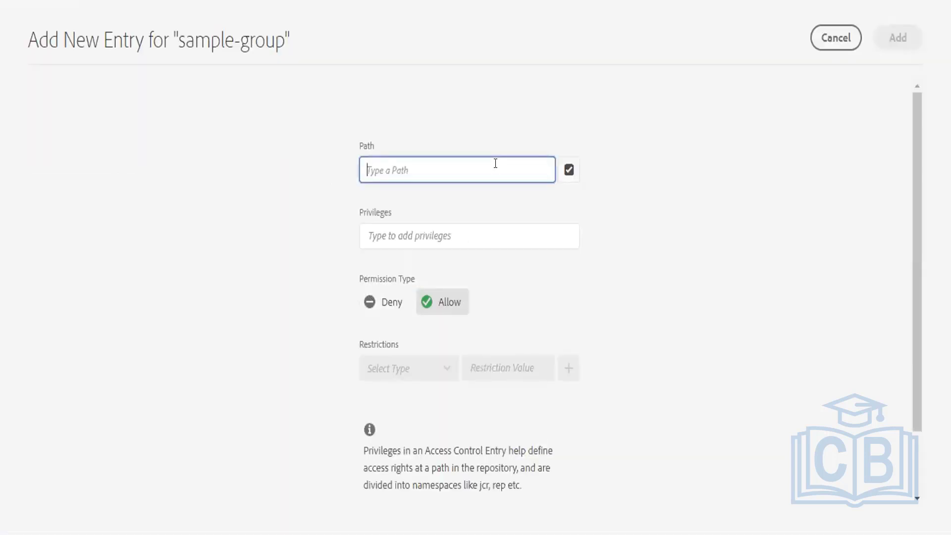
type("ap")
key("BackSpace")
key("BackSpace")
type("/apps")
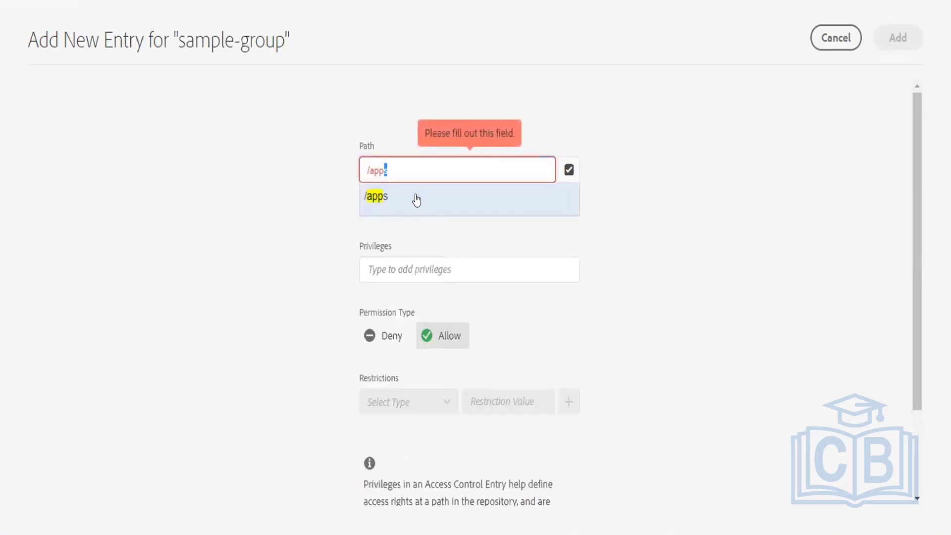
left_click(416, 198)
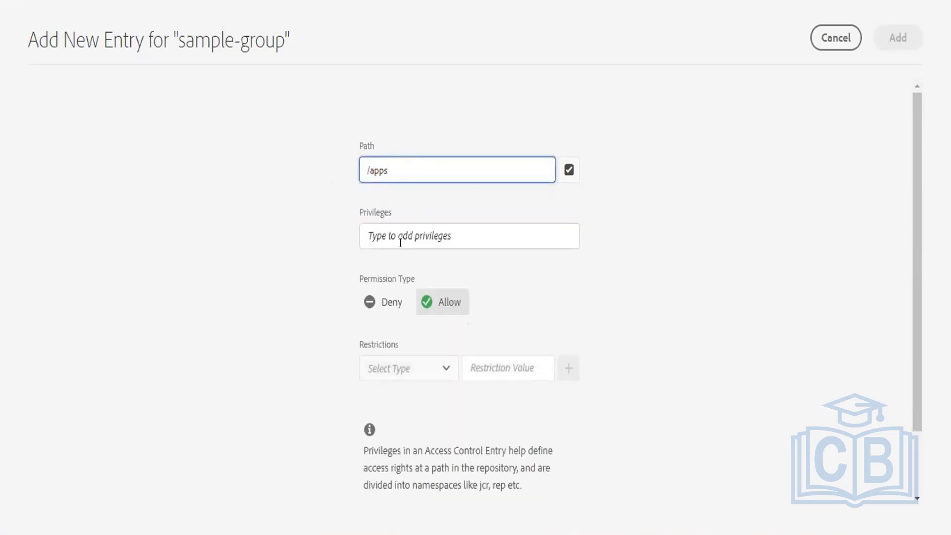
left_click(401, 239)
type("all")
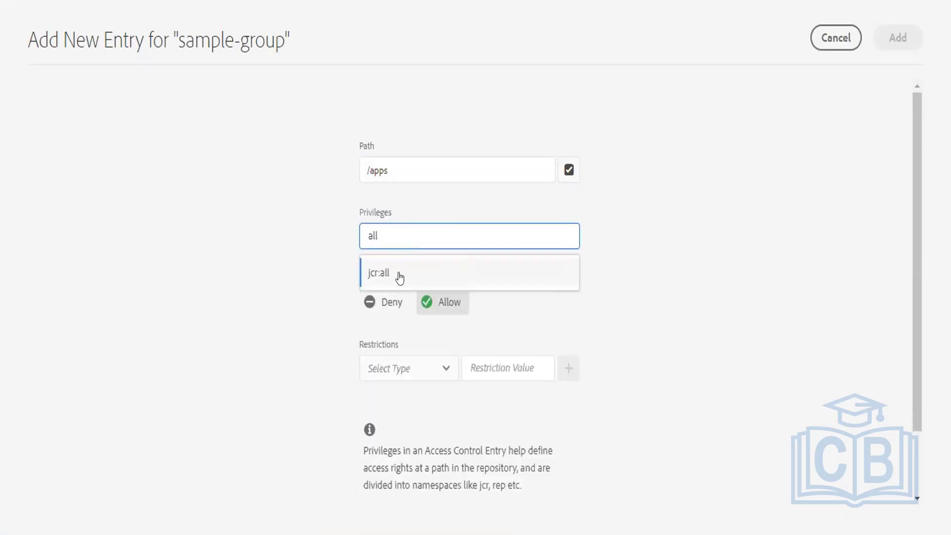
left_click(396, 275)
left_click(900, 33)
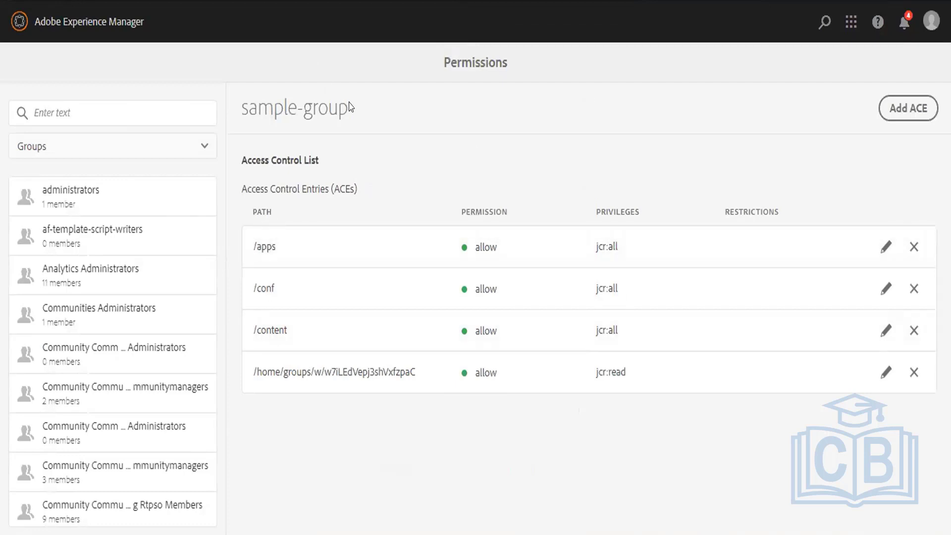
left_click_drag(360, 108, 235, 95)
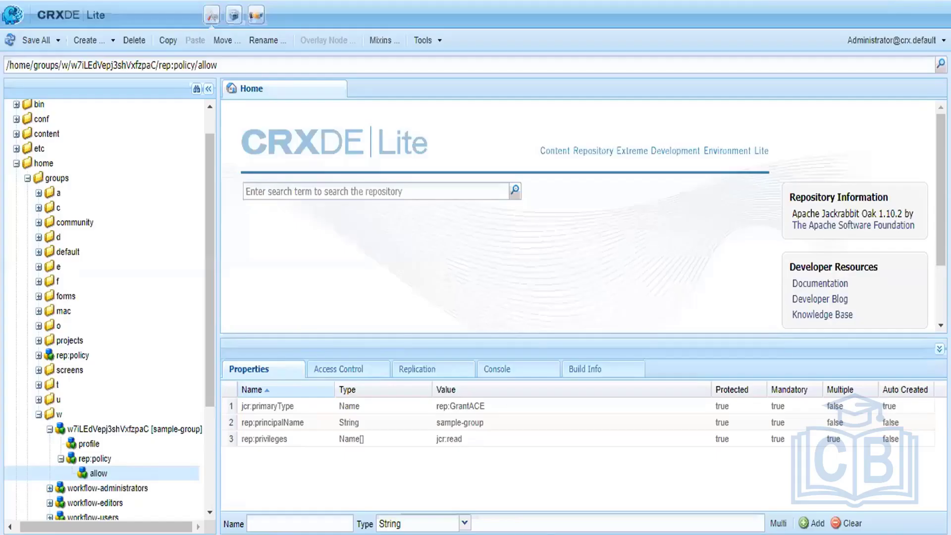
Log the administrator out of CRXDE Lite from the user menu.
left_click(891, 40)
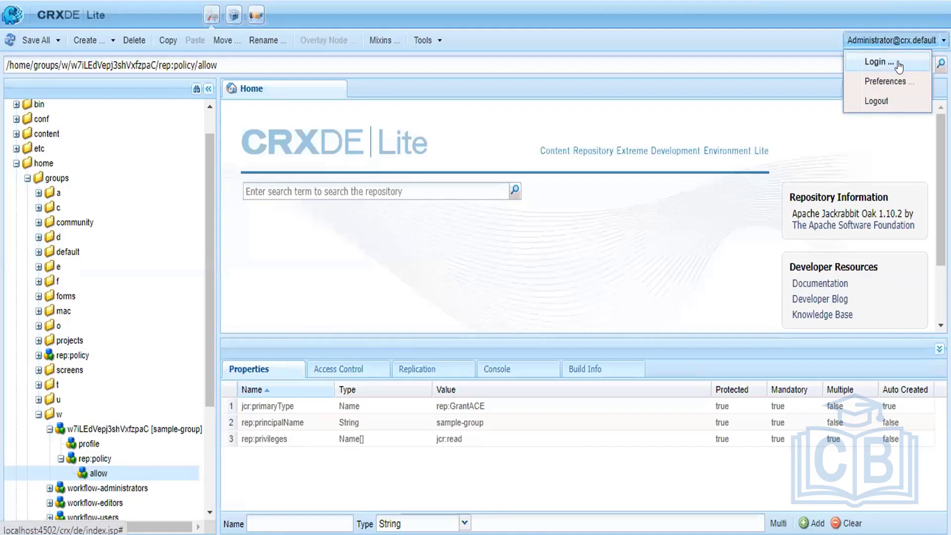
left_click(876, 101)
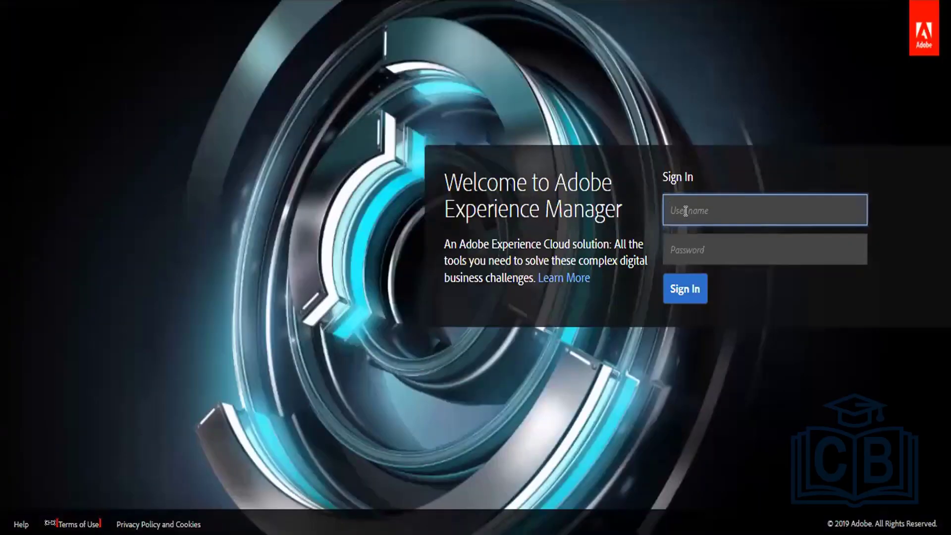
Try signing in with the sample user's username and password.
type("sample-user")
key("Tab")
type("*")
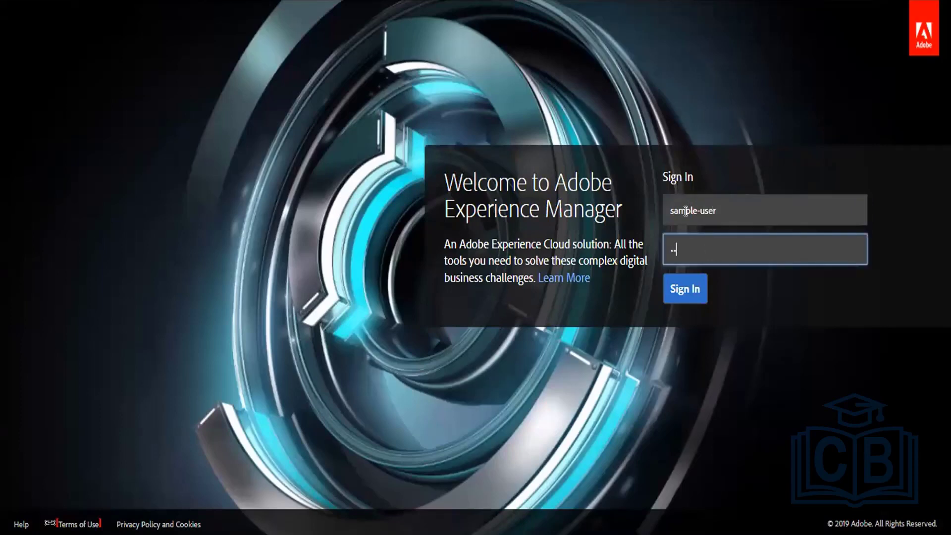
left_click(680, 291)
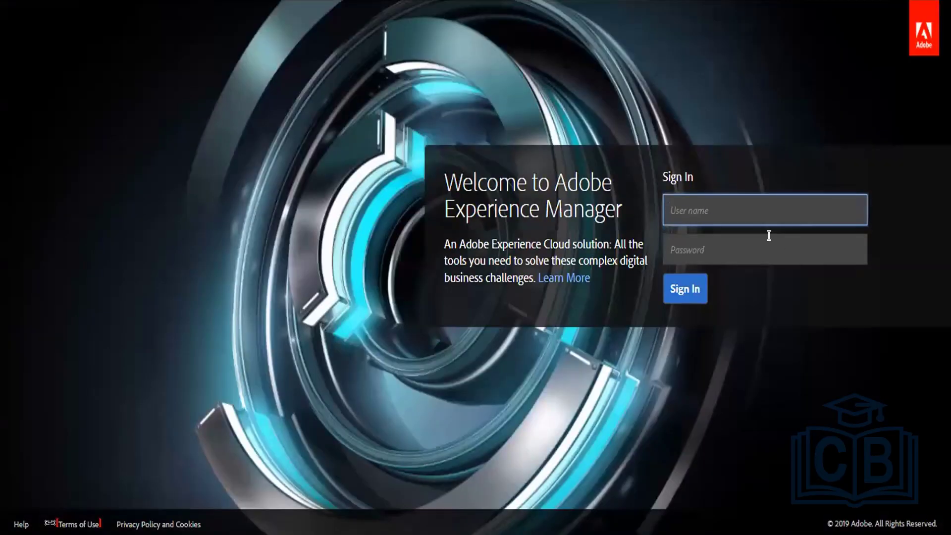
Sign in with the administrator's username and password instead.
type("admin")
left_click(768, 235)
type("a")
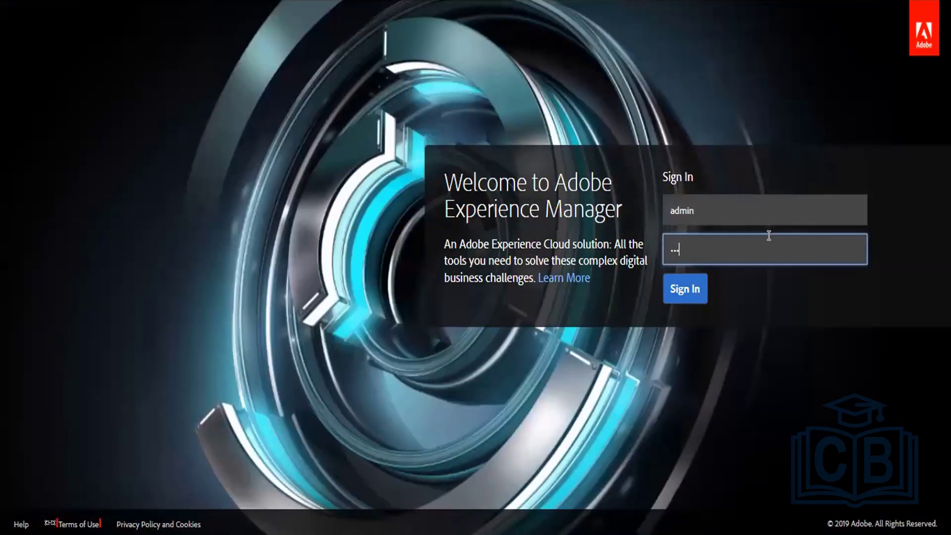
key("Return")
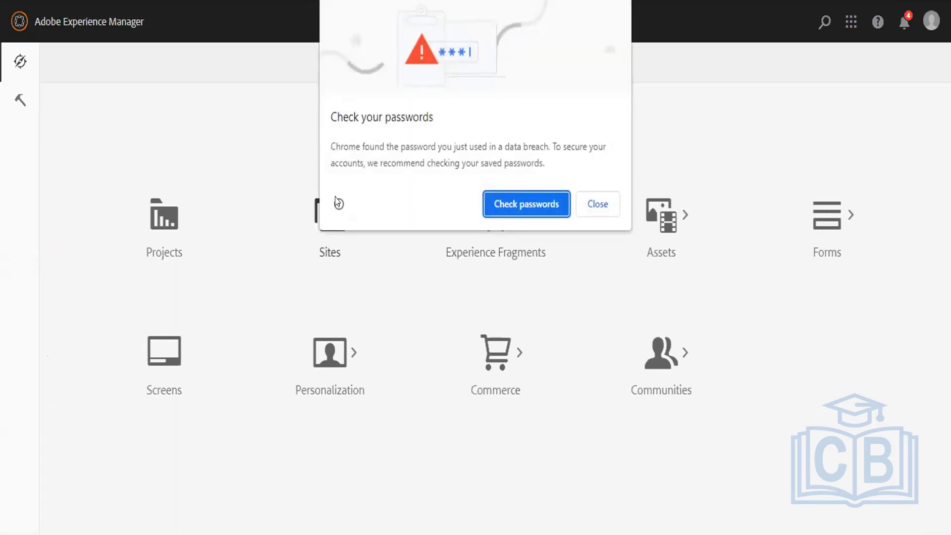
Dismiss the password warning and open Groups under Tools > Security.
left_click(597, 204)
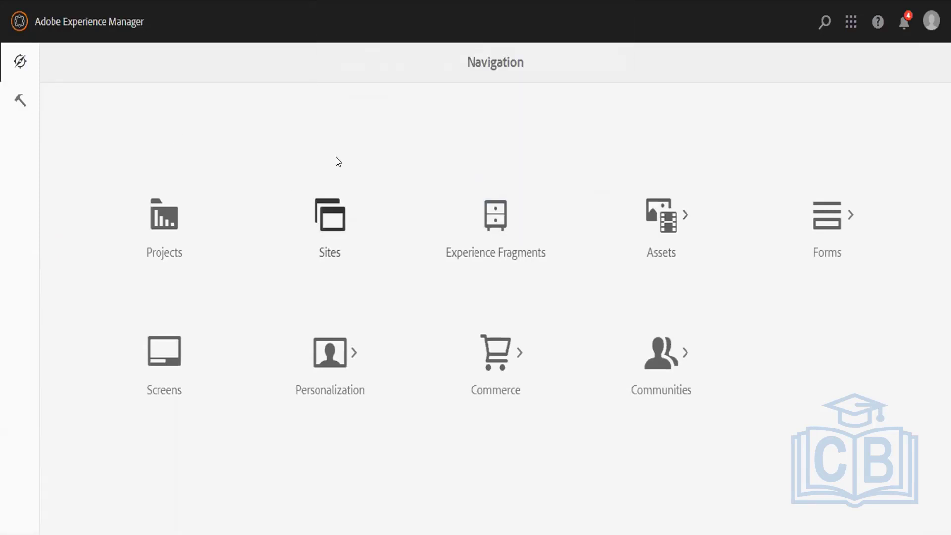
left_click(21, 99)
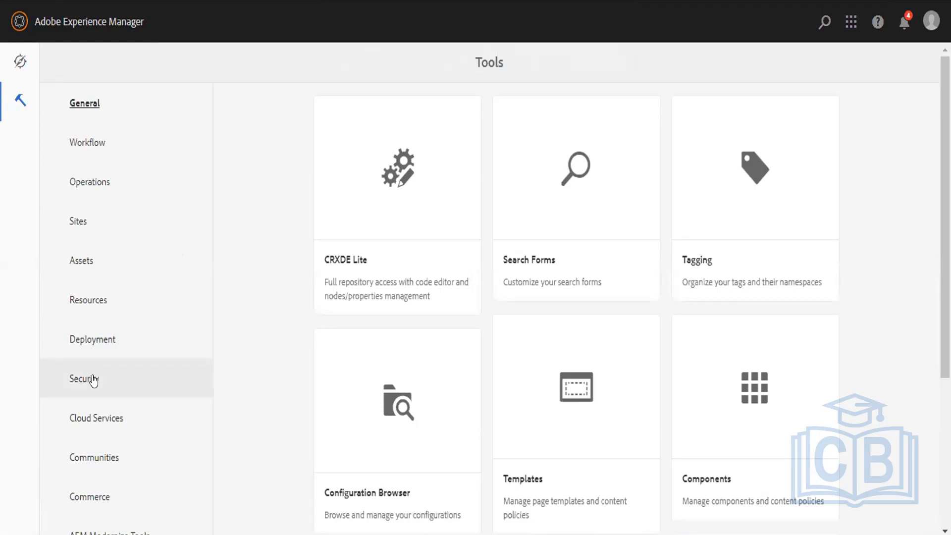
left_click(94, 378)
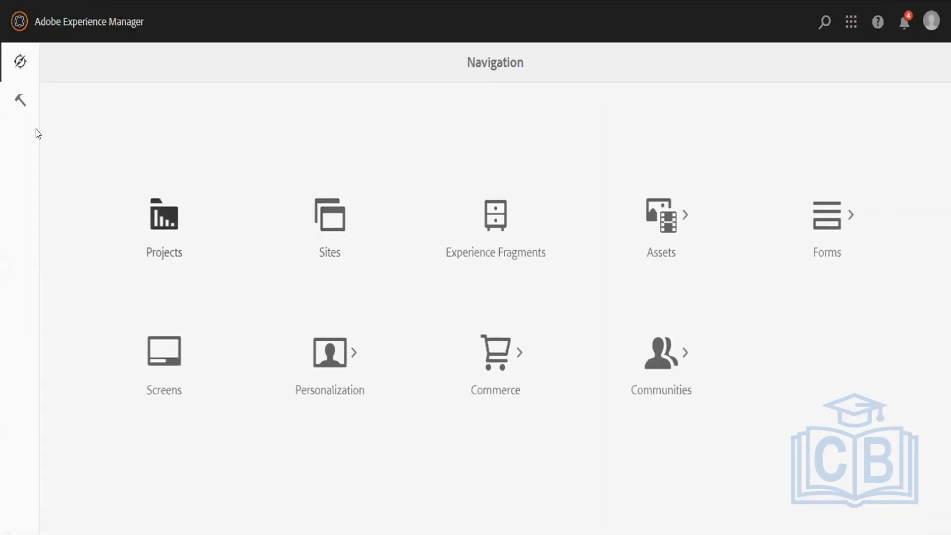
left_click(20, 100)
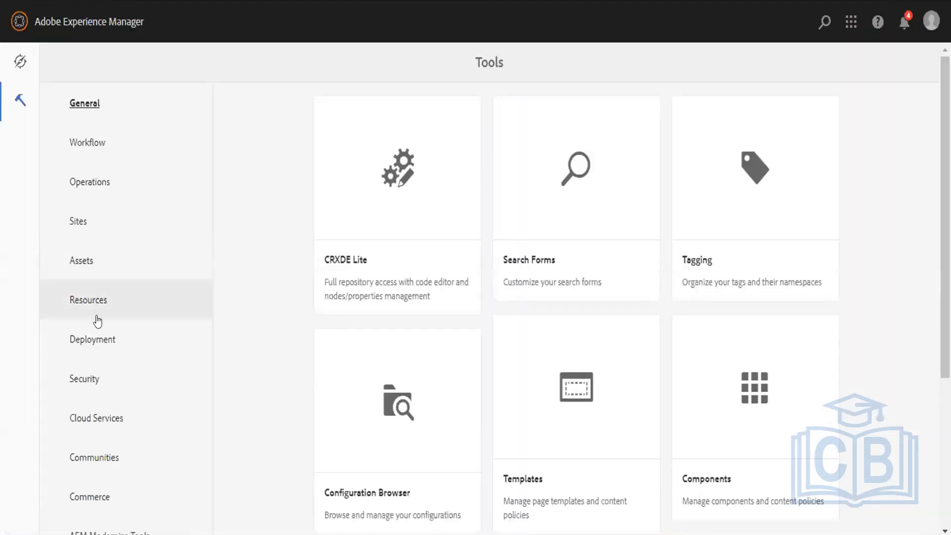
left_click(103, 380)
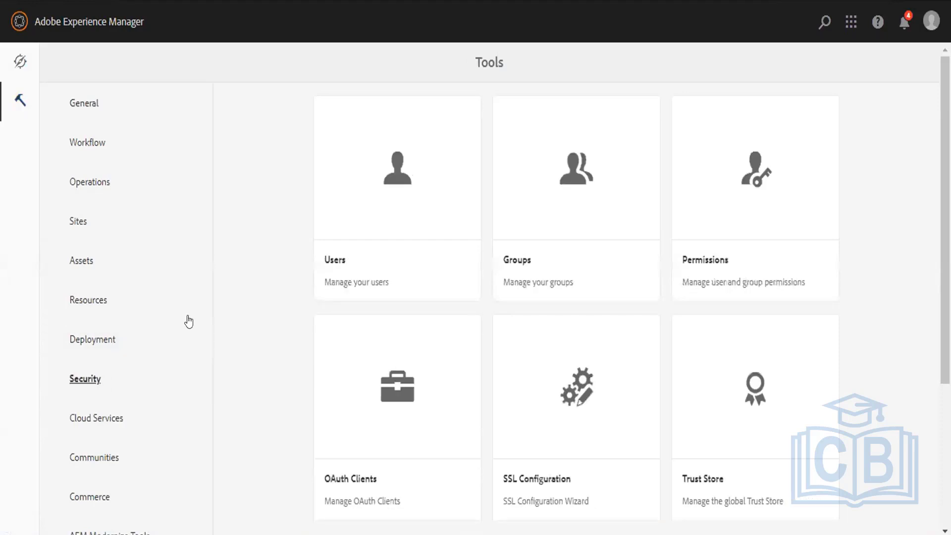
left_click(553, 198)
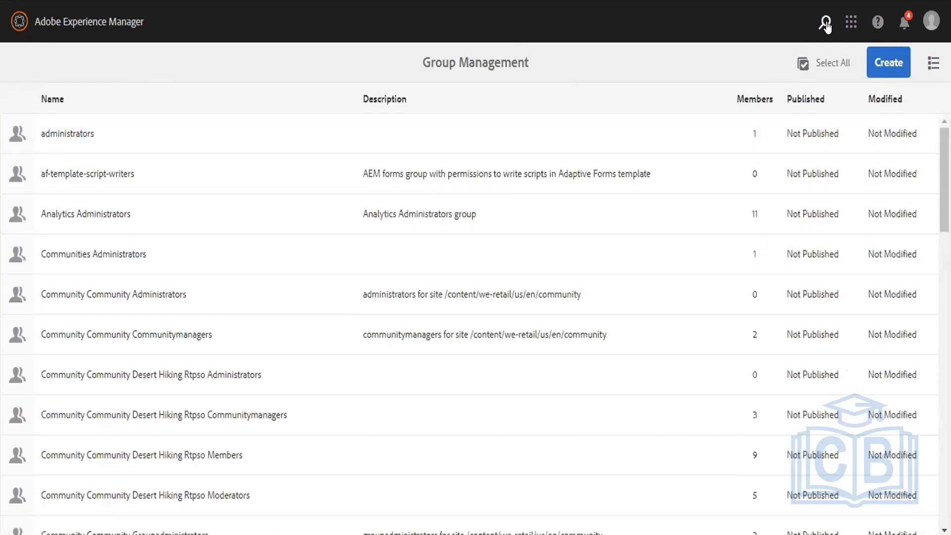
Search the groups for 'administrator' and open the administrators group's settings.
left_click(824, 22)
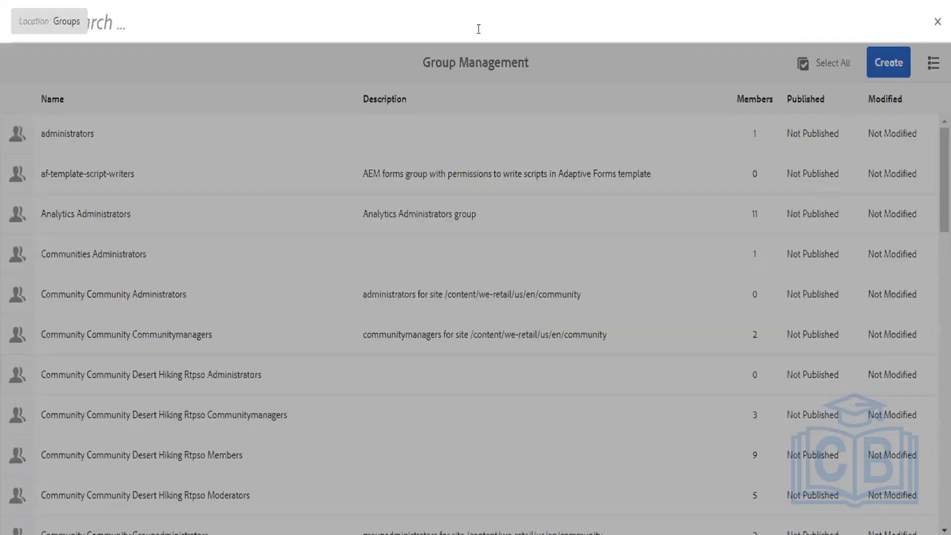
type("adminis")
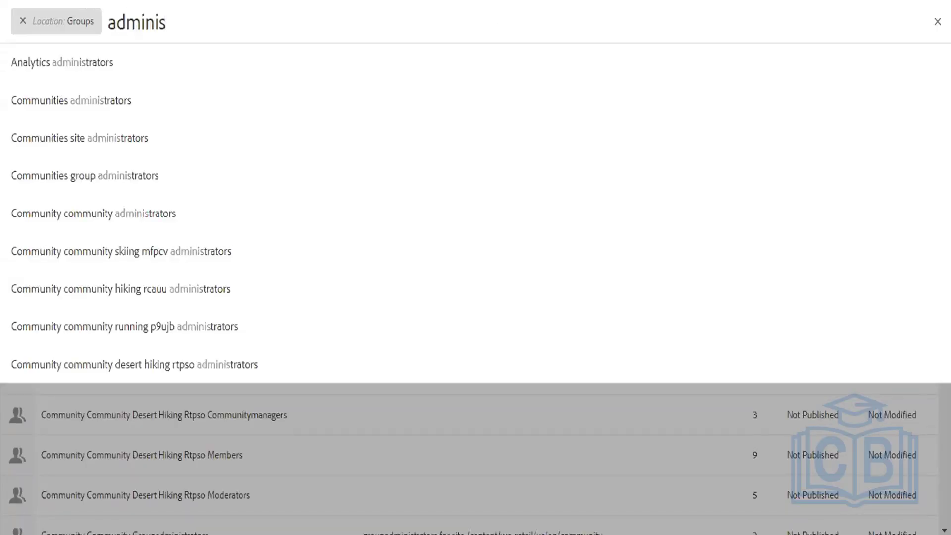
type("trator")
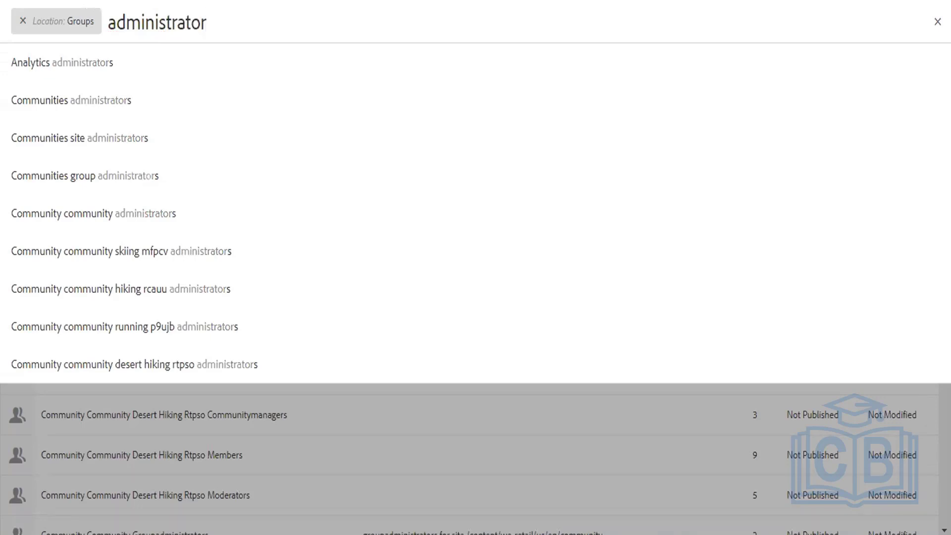
key("Return")
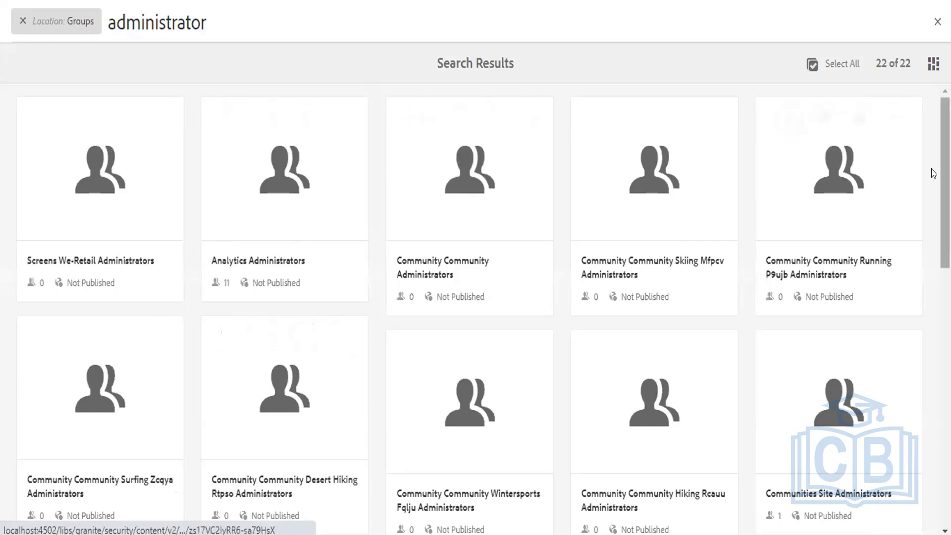
scroll(941, 170, "down", 3)
scroll(476, 306, "down", 5)
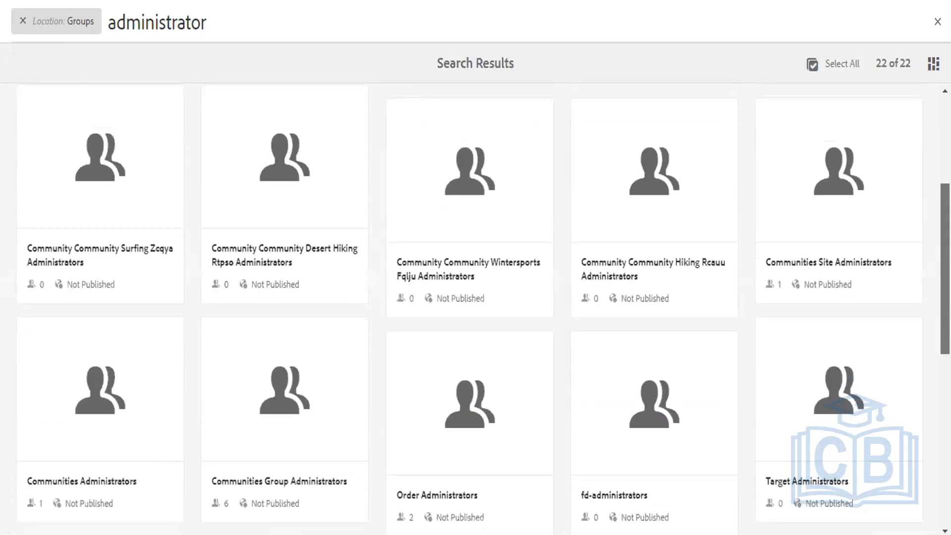
scroll(426, 382, "down", 2)
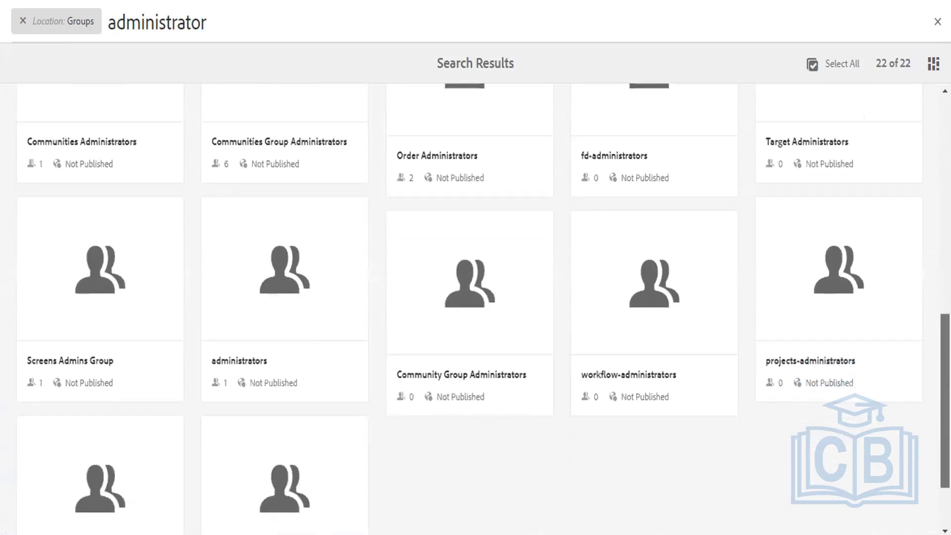
left_click(241, 303)
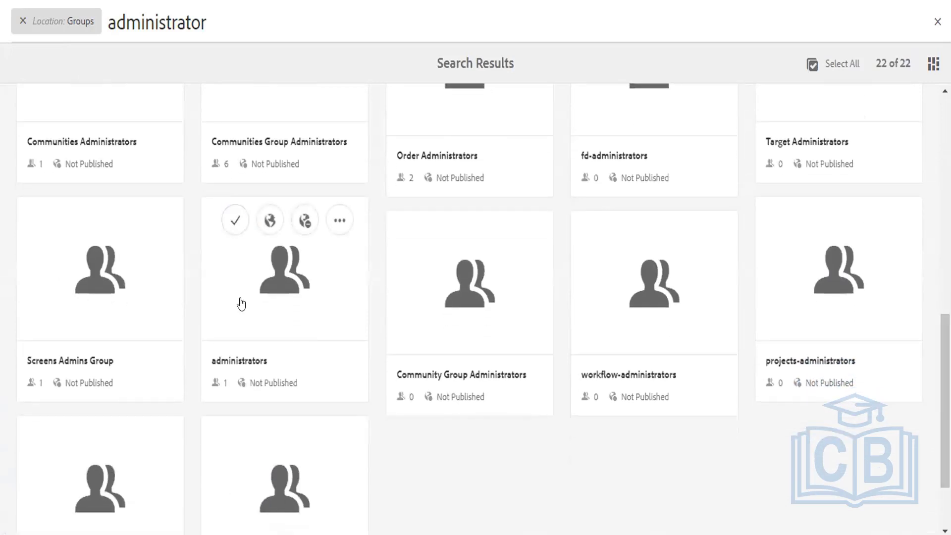
Add sample-group as a member of the administrators group and save.
left_click(479, 118)
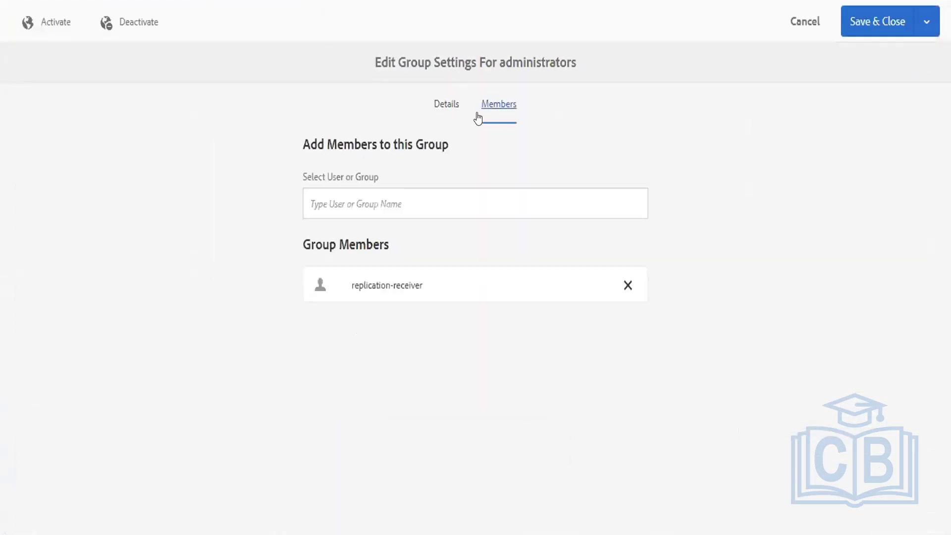
left_click(465, 188)
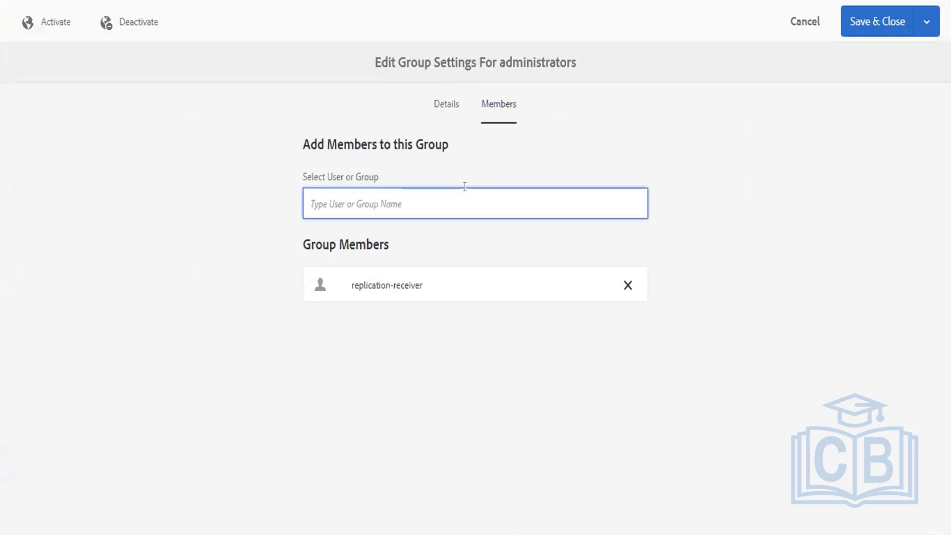
type("sample")
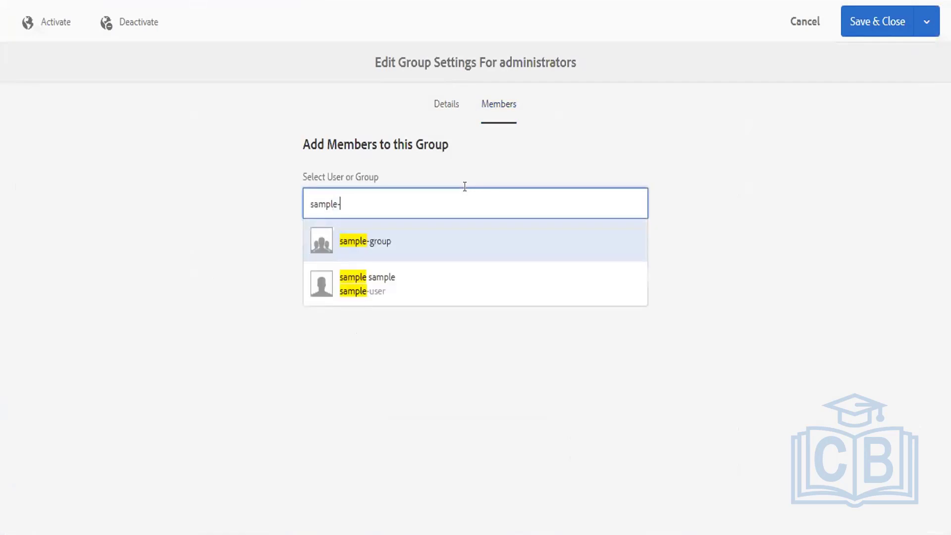
type("-group")
left_click(409, 242)
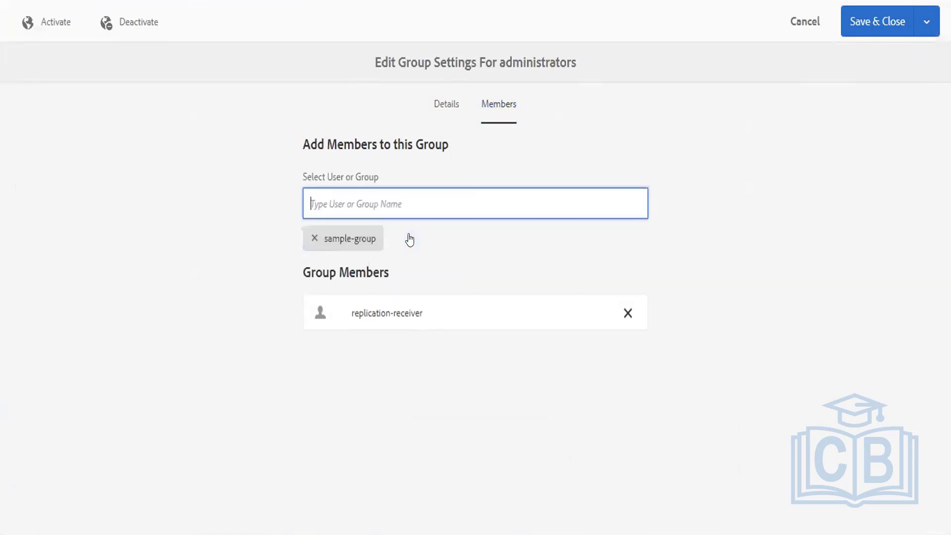
left_click(867, 28)
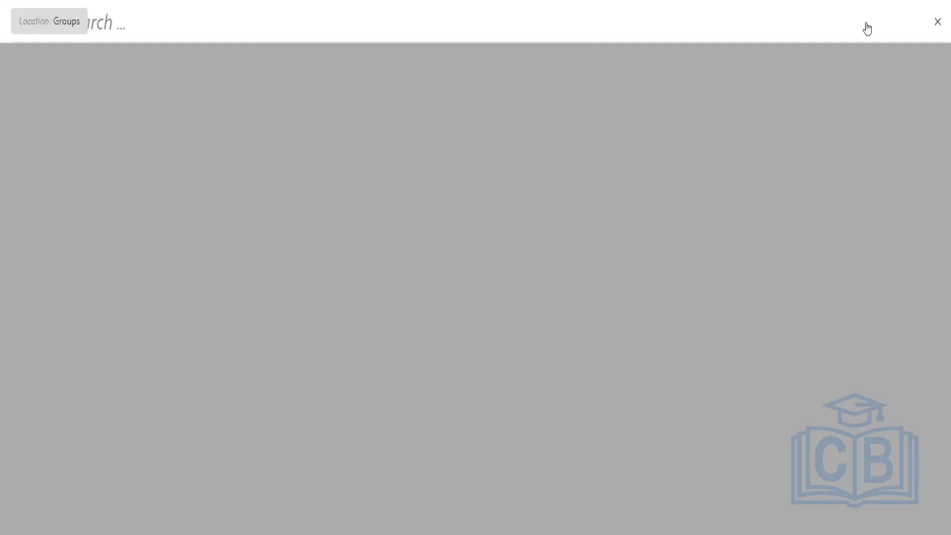
Sign out of the administrator account from the profile menu.
type("administrator")
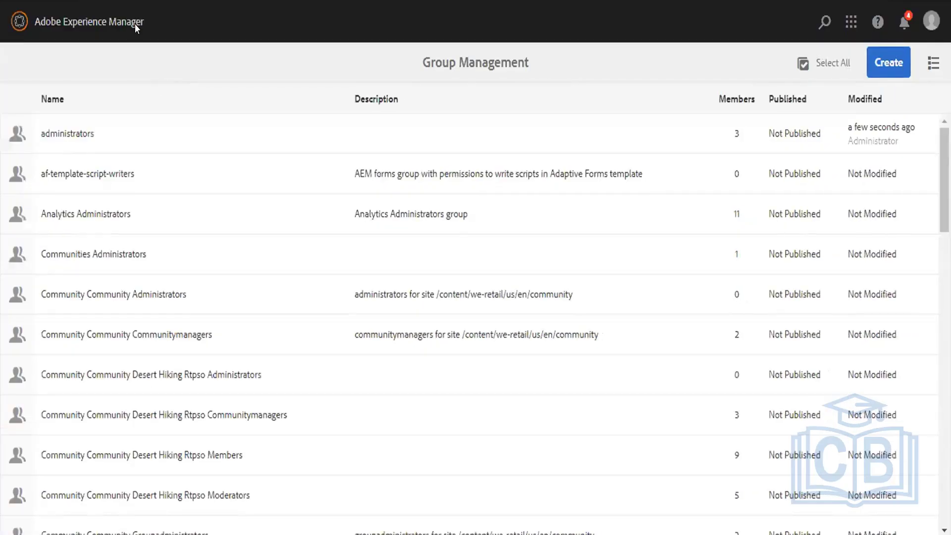
left_click(931, 22)
left_click(872, 210)
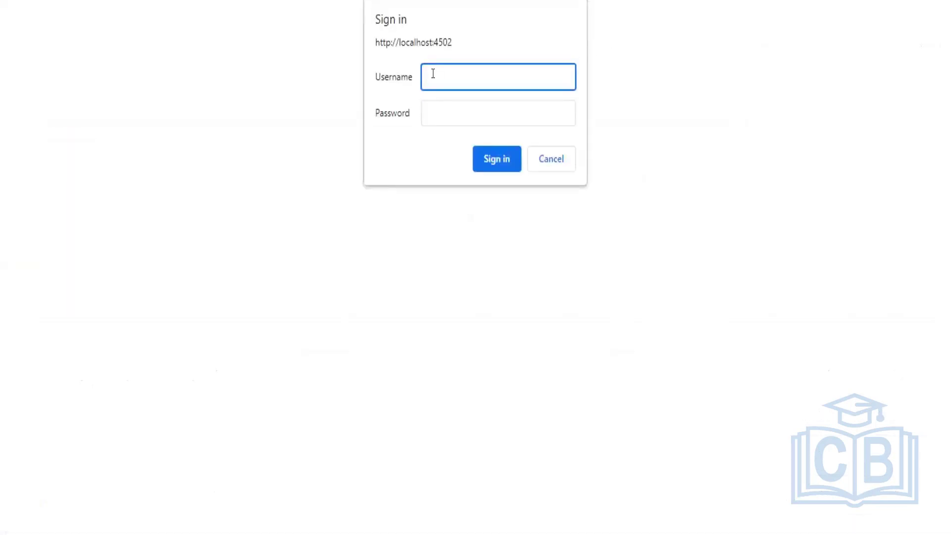
Sign in as sample-user with the account password, retrying past the browser prompt, without saving it.
type("sample-user")
key("Tab")
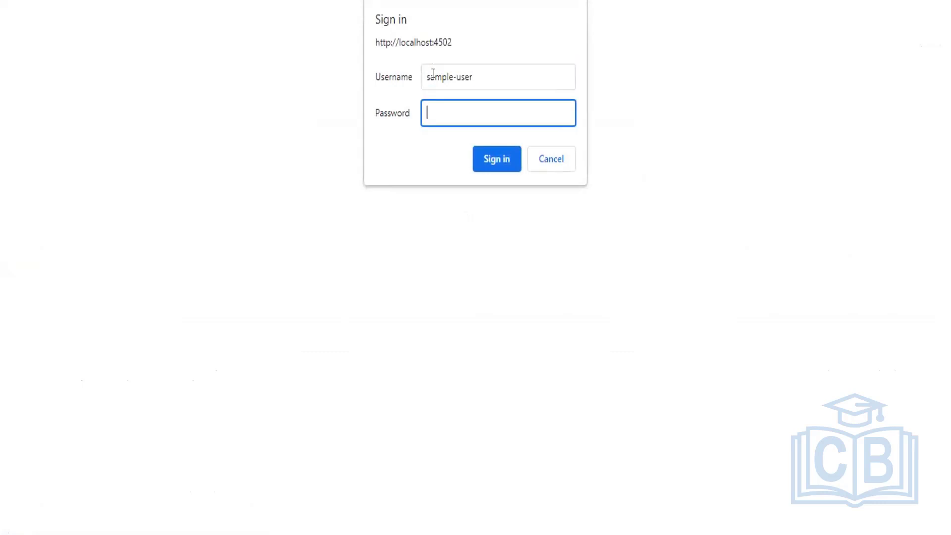
type("••••••")
key("Return")
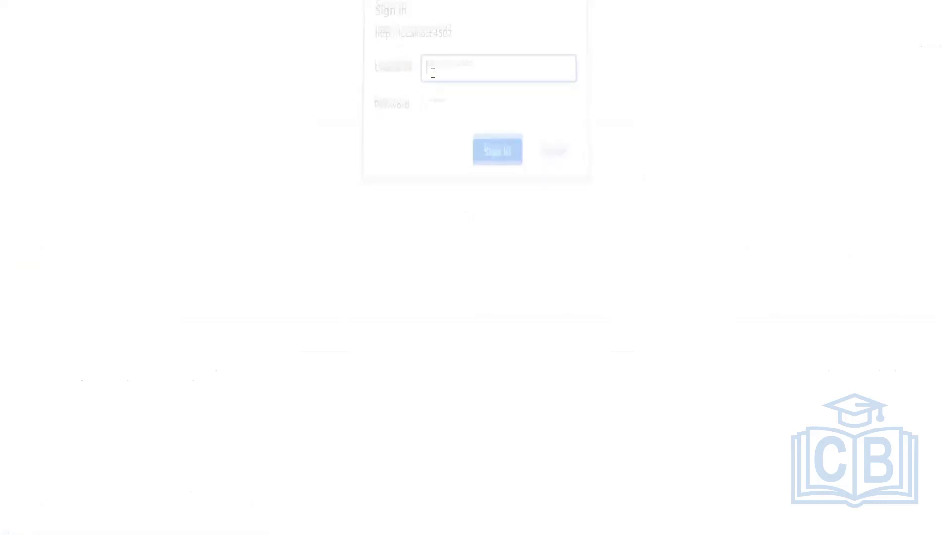
left_click(542, 158)
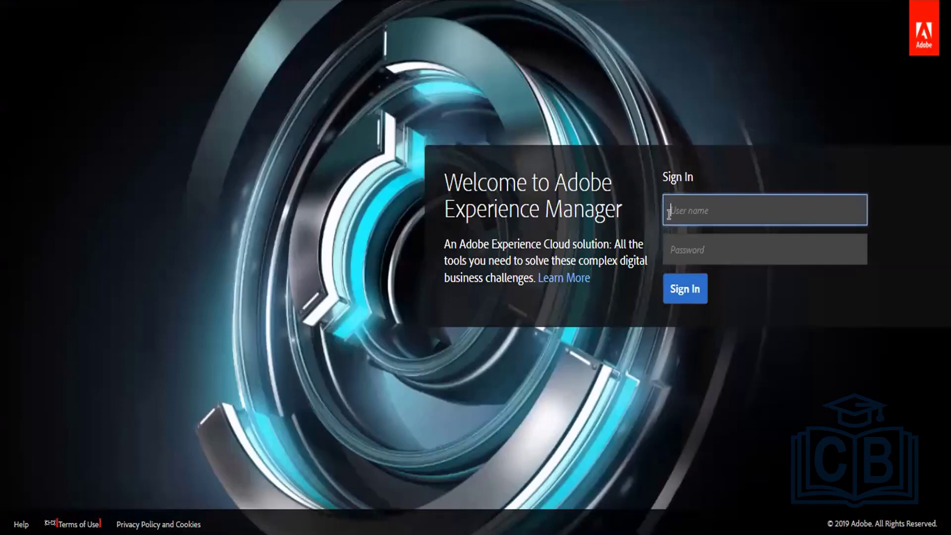
type("sample-user")
key("Tab")
type("••••••")
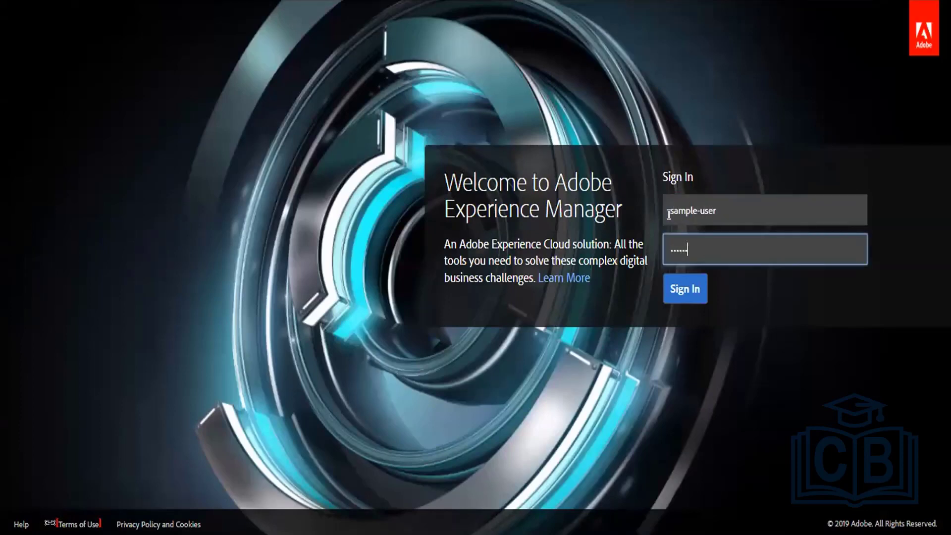
key("Return")
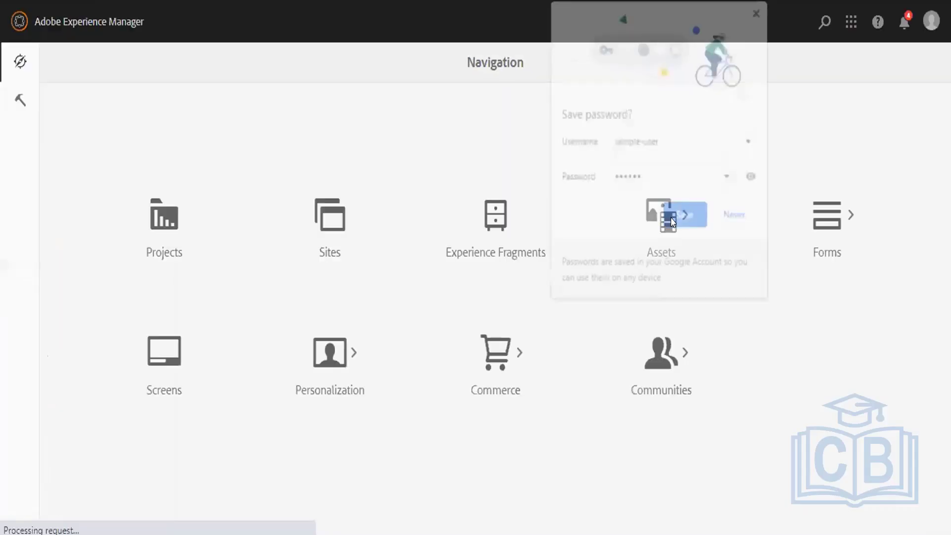
left_click(735, 217)
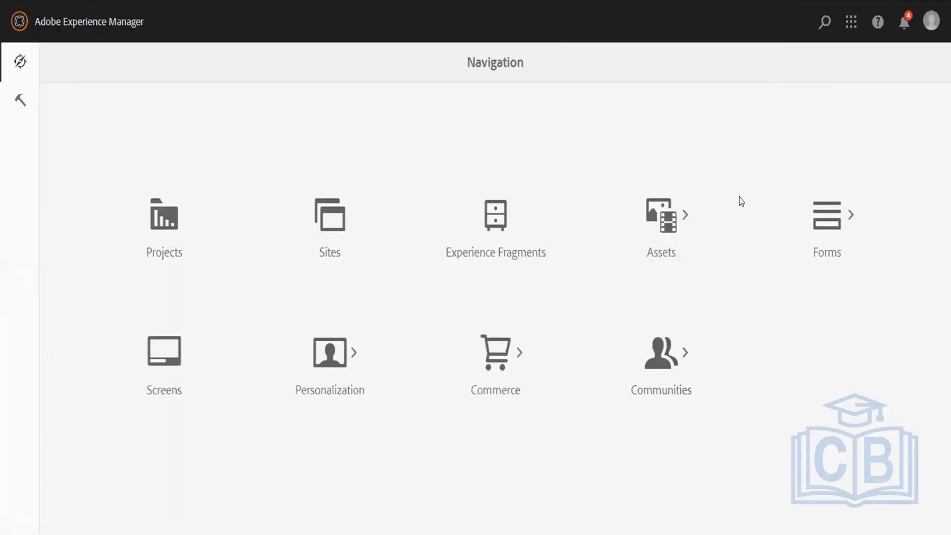
Verify sample-user is signed in via the avatar, then switch to the Tools console.
left_click(929, 20)
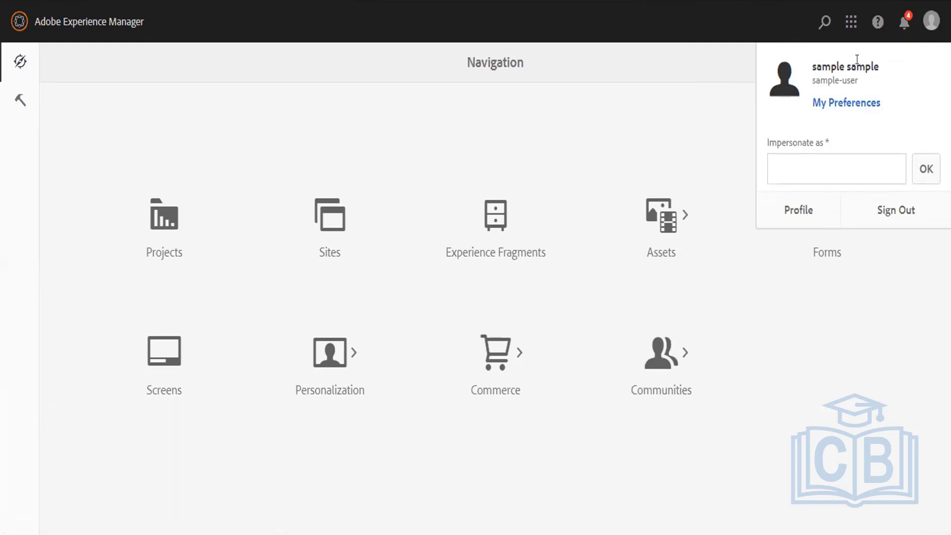
left_click(623, 83)
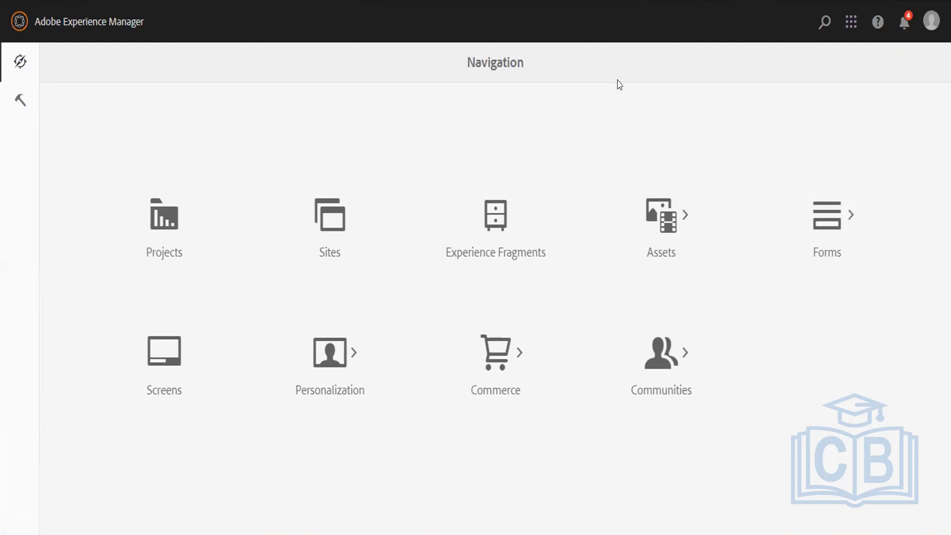
left_click(20, 99)
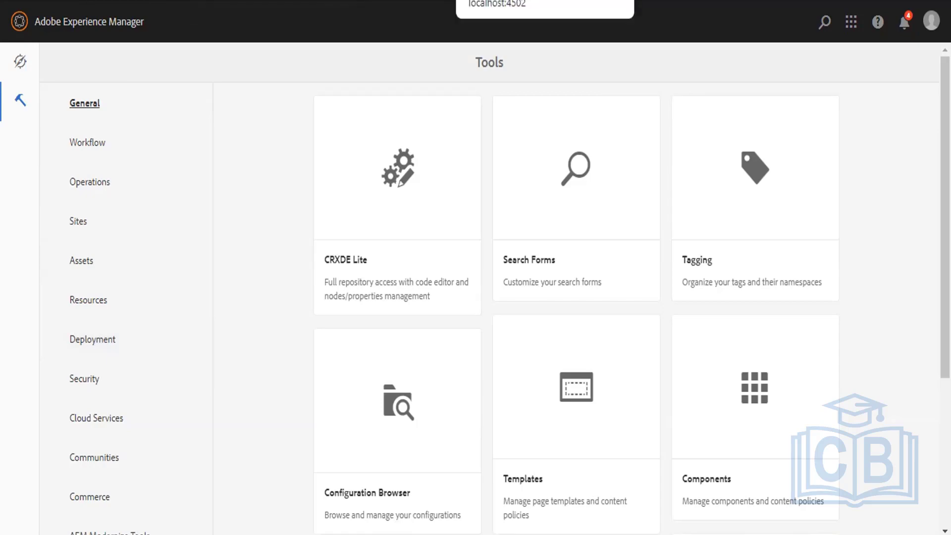
Duplicate the We.Retail MEN page tab and return to the AEM navigation console.
left_click(495, 0)
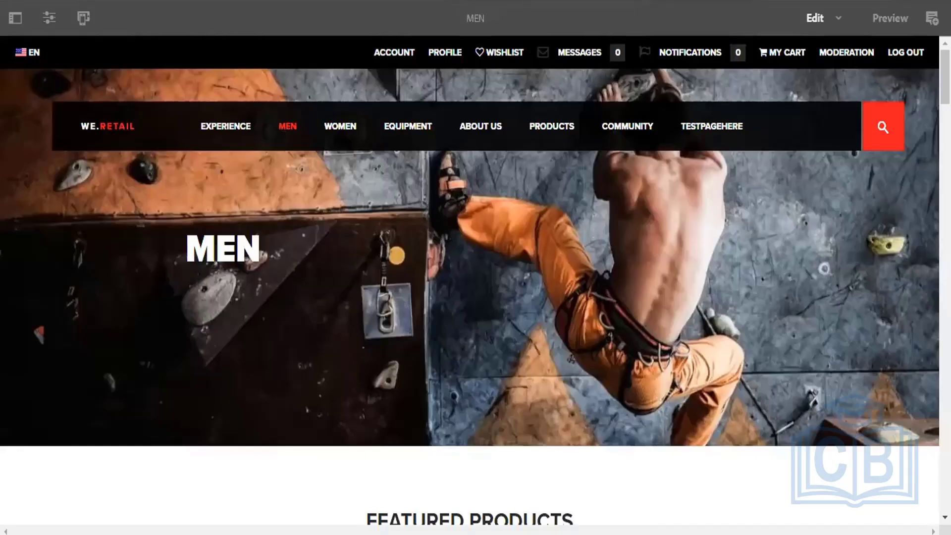
right_click(532, 0)
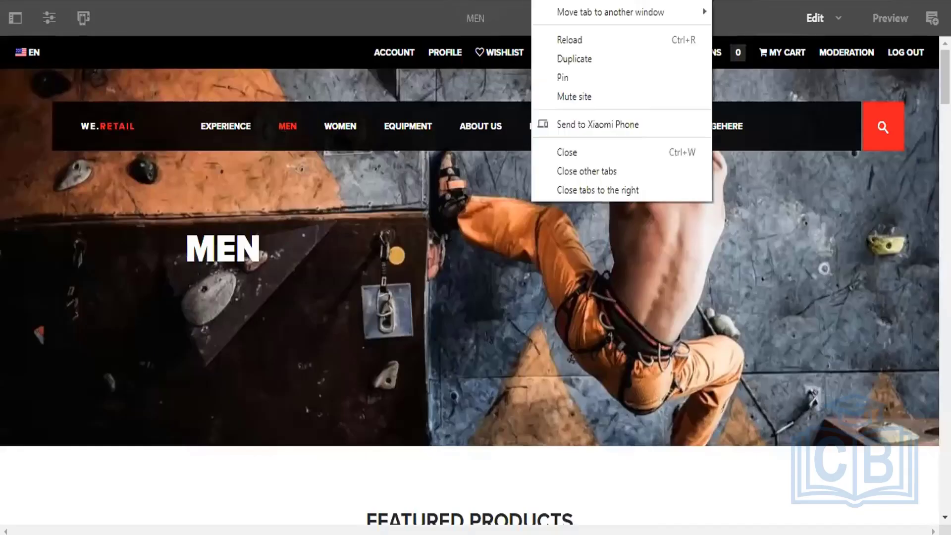
left_click(574, 59)
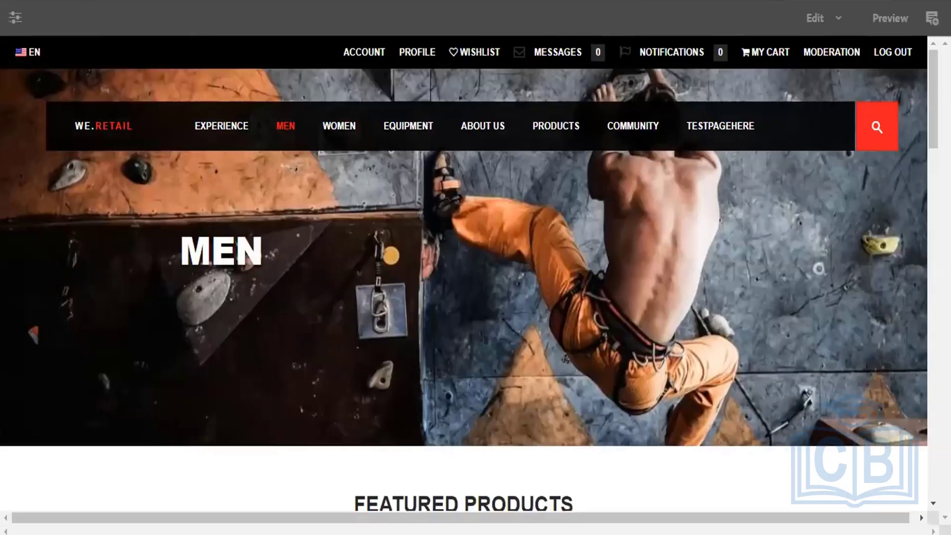
right_click(300, 1)
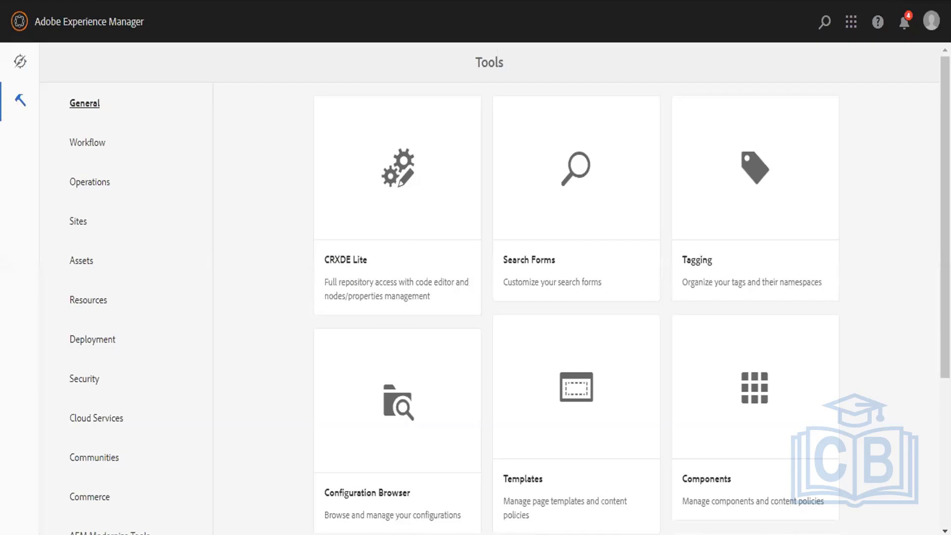
left_click(20, 21)
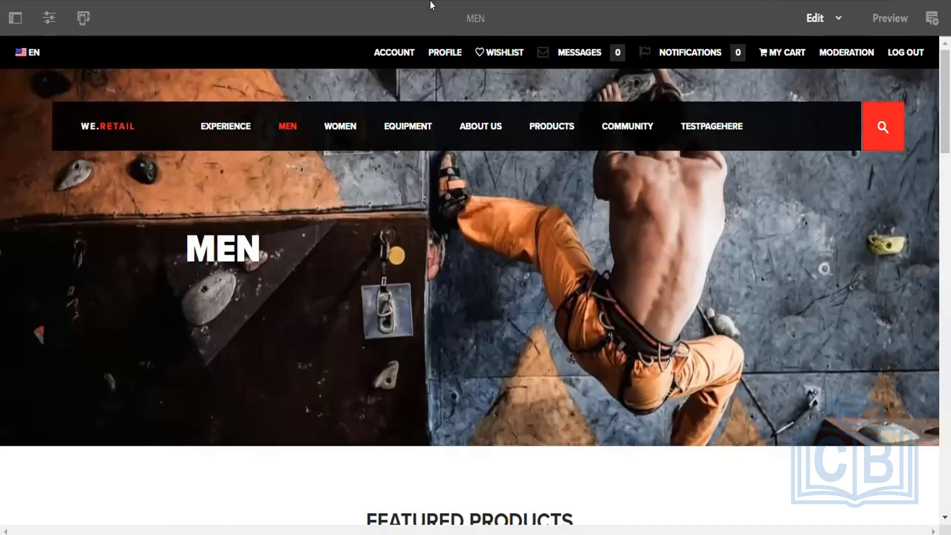
Load localhost:4502/welcome, removing the stray letter from the address.
key("ctrl+l")
type("localhost:4502/welcomer")
key("Return")
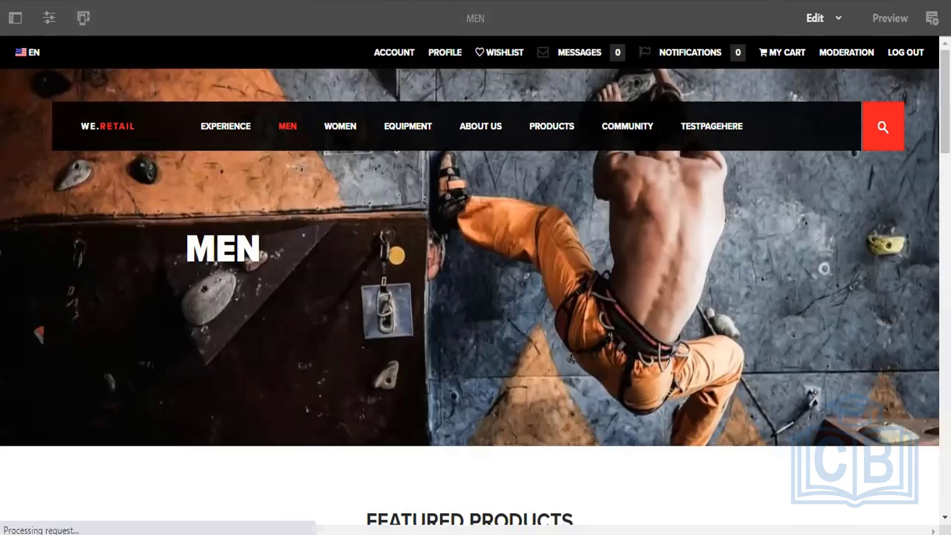
key("ctrl+l")
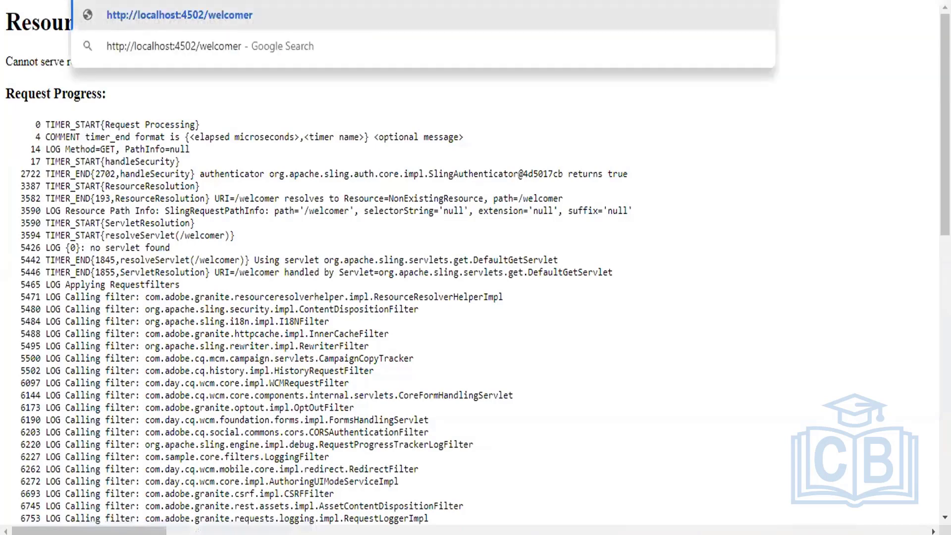
key("BackSpace")
key("Return")
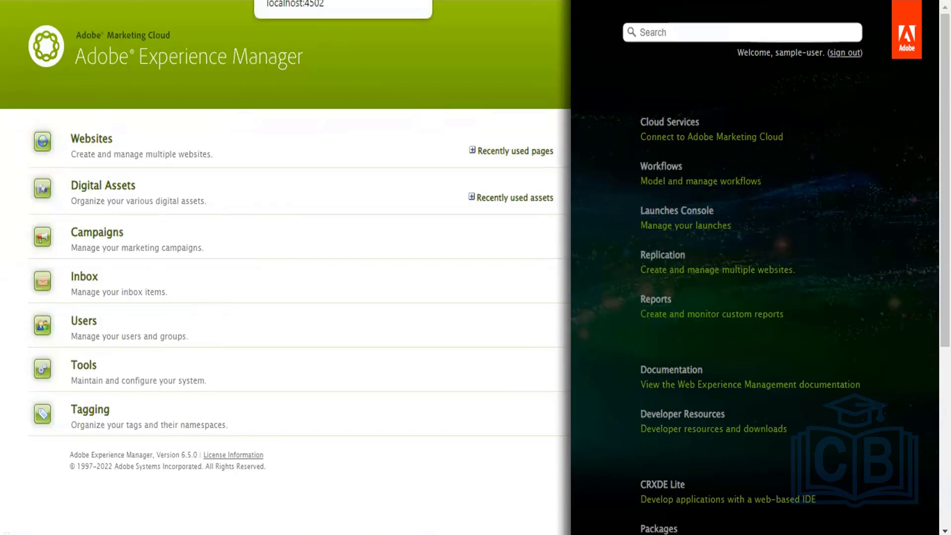
Switch to the Navigation console tab, then go back to the classic welcome page.
left_click(316, 1)
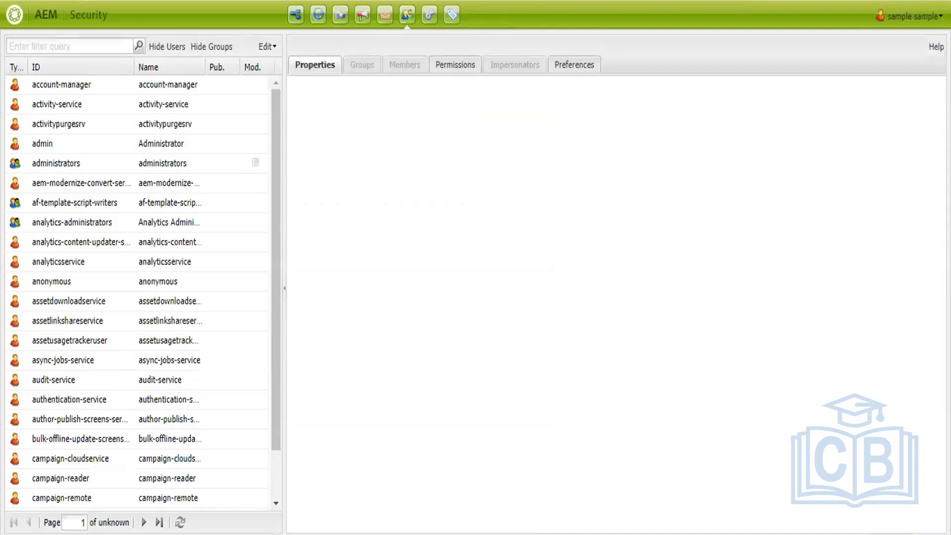
key("alt+Left")
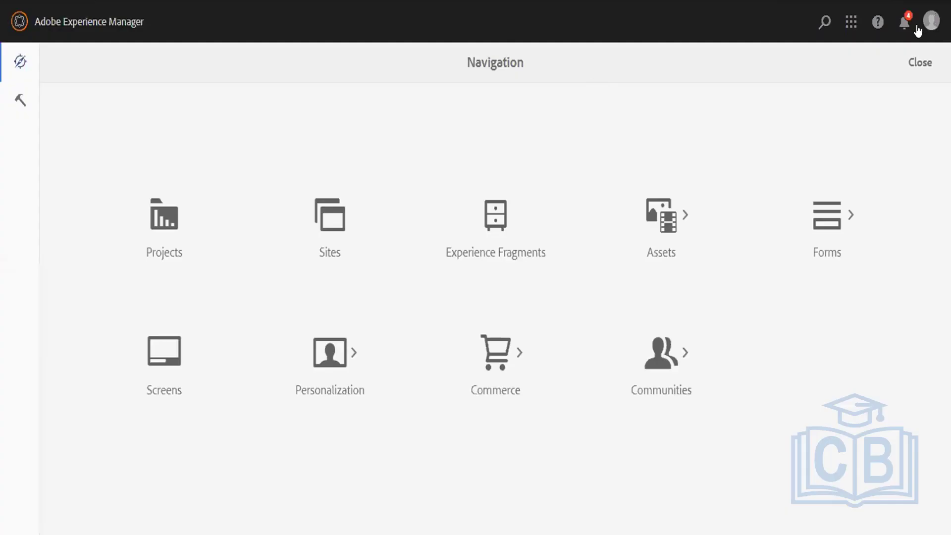
View all inbox tasks from notifications, dismiss the product tour, and open the classic Inbox.
left_click(902, 24)
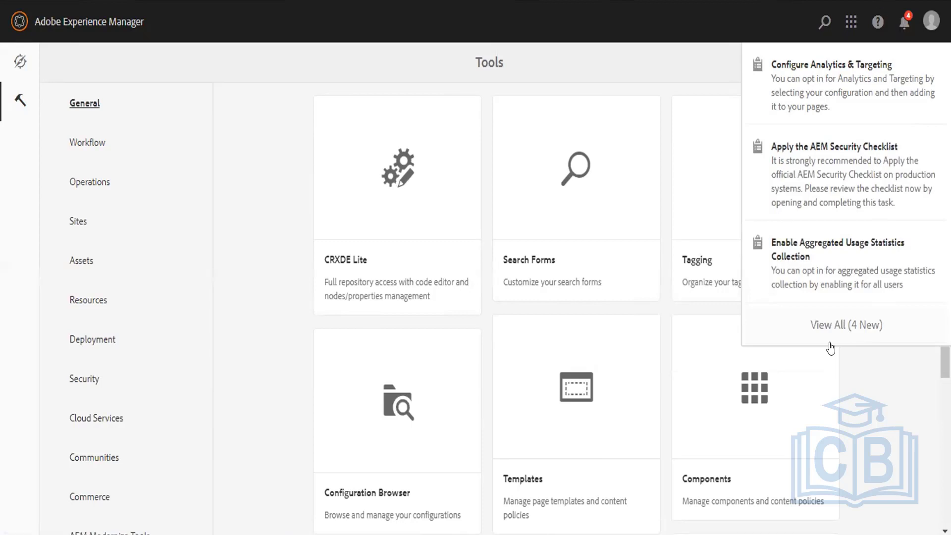
left_click(825, 321)
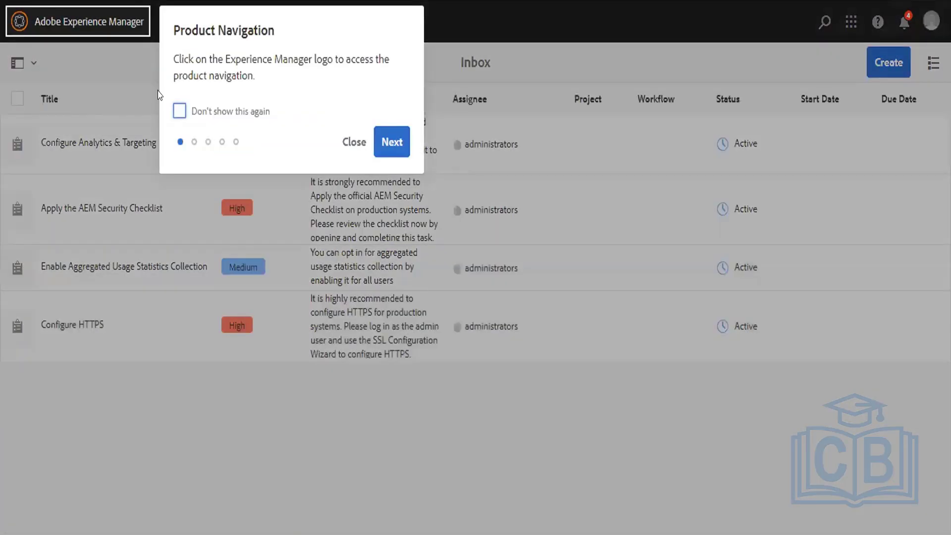
left_click(179, 110)
left_click(349, 141)
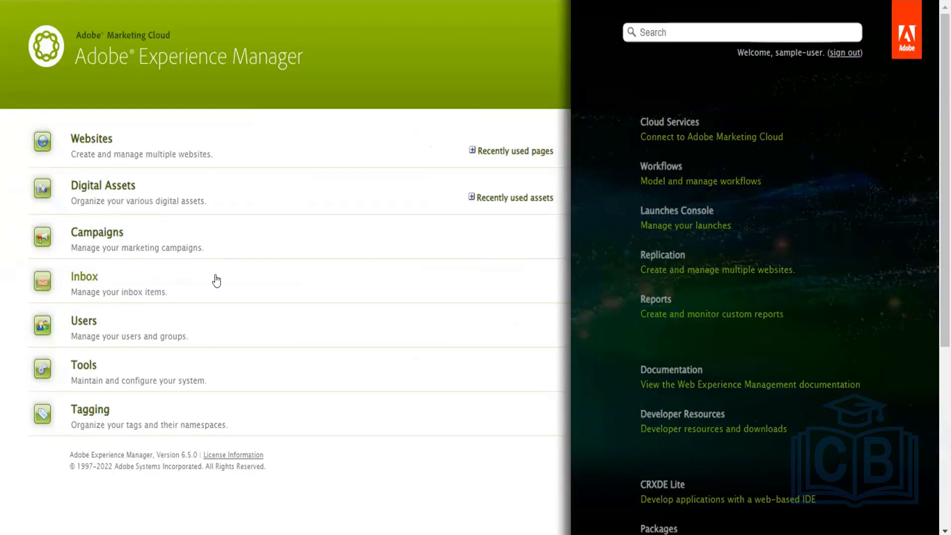
left_click(217, 280)
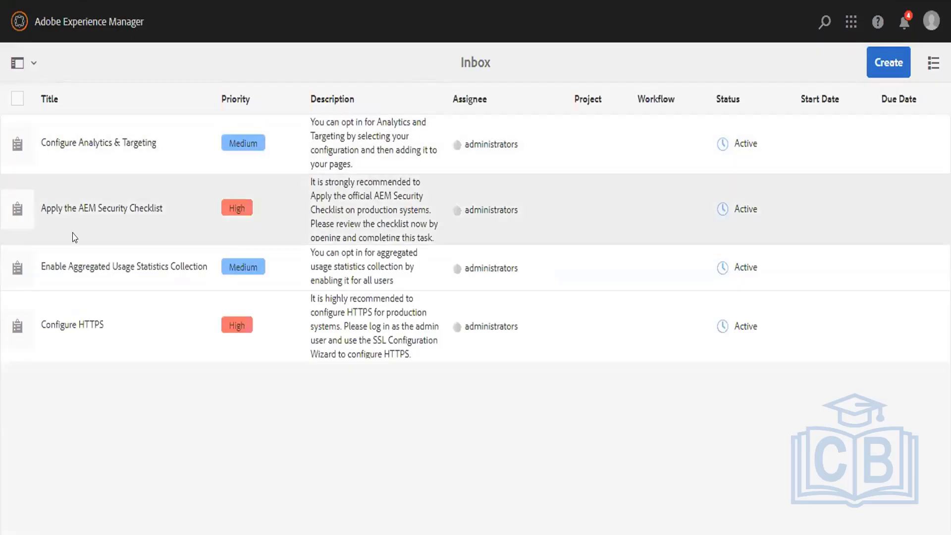
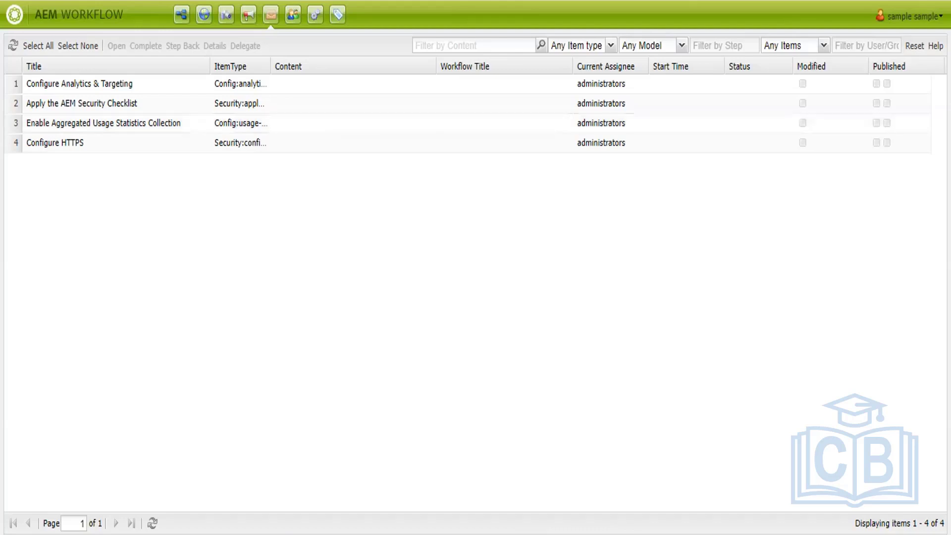
Load localhost:4502/welcome, open the Navigation panel, then switch back to the classic welcome page tab.
type("we")
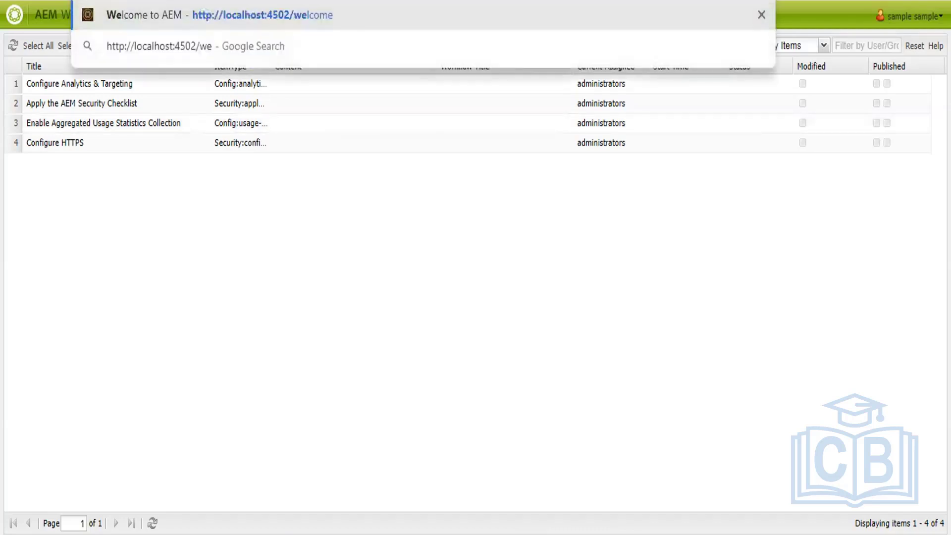
type("lcom")
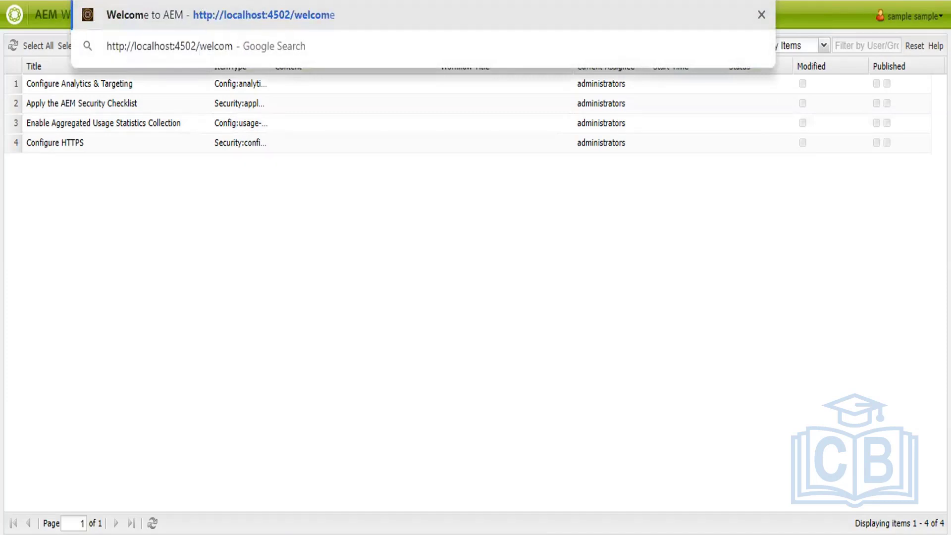
type("e")
key("Return")
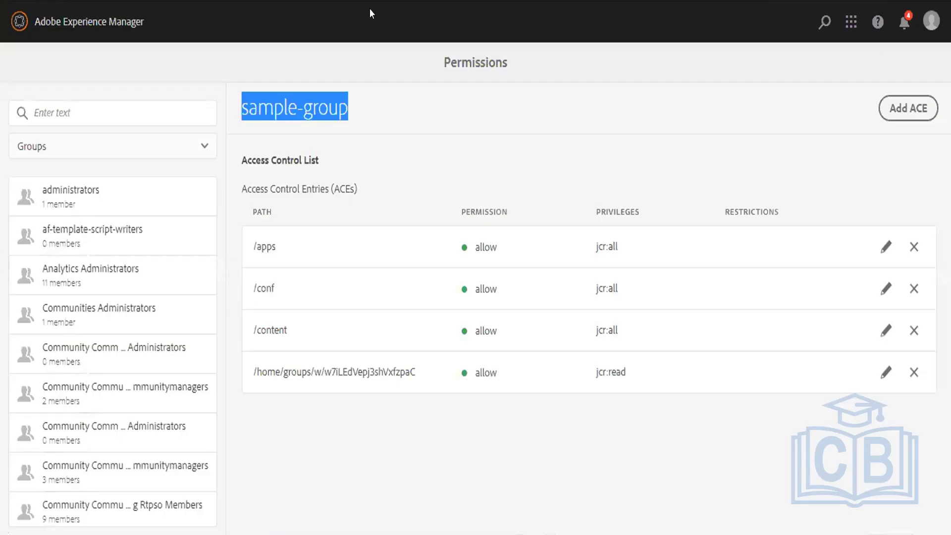
left_click(361, 58)
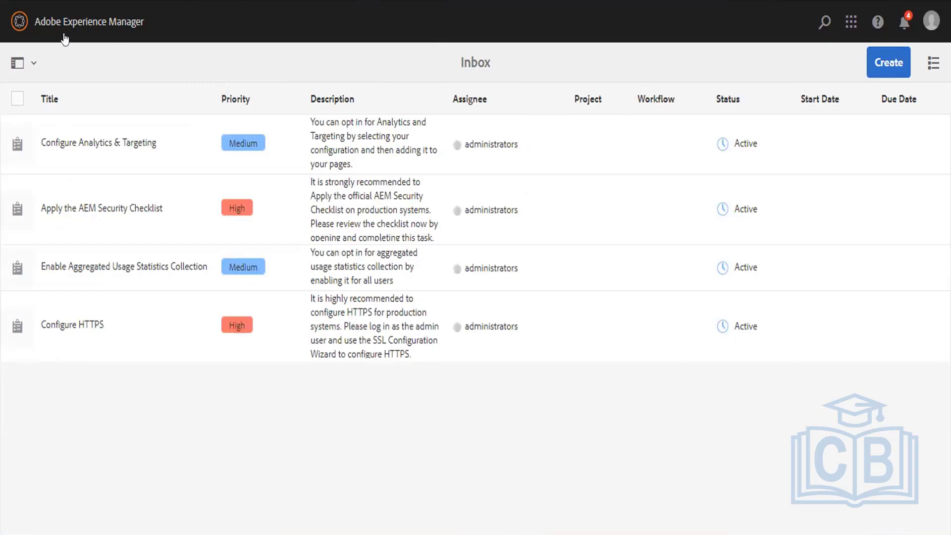
left_click(27, 22)
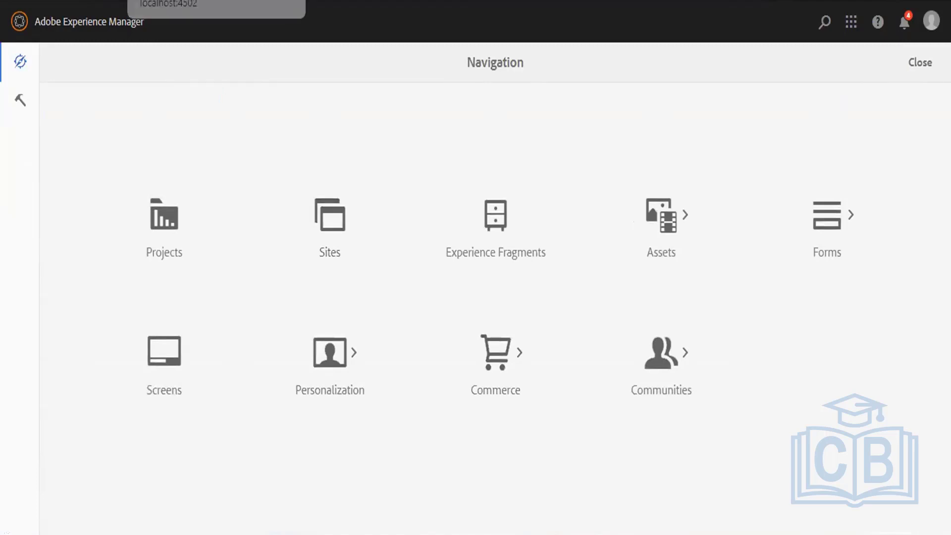
left_click(198, 1)
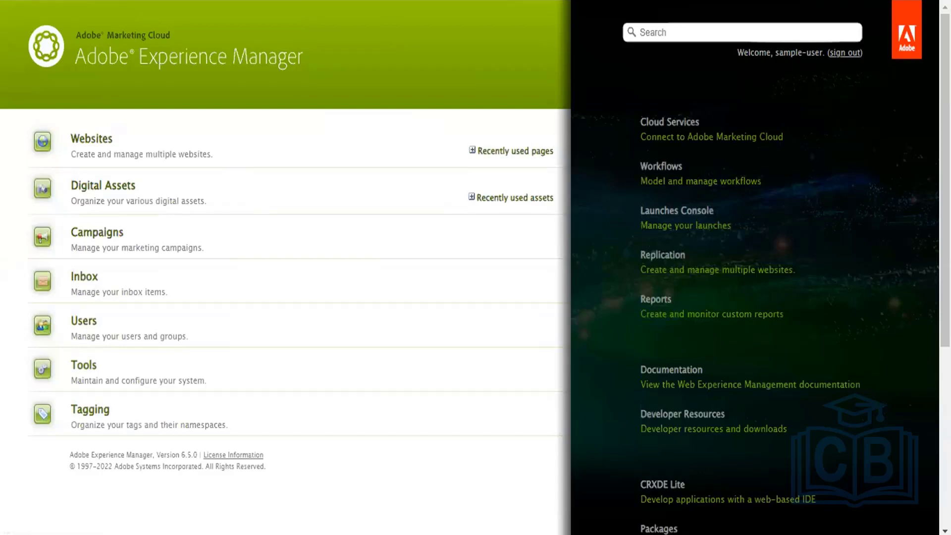
Return to the touch UI Navigation page and open the Tools section.
key("ctrl+shift+Tab")
left_click(20, 105)
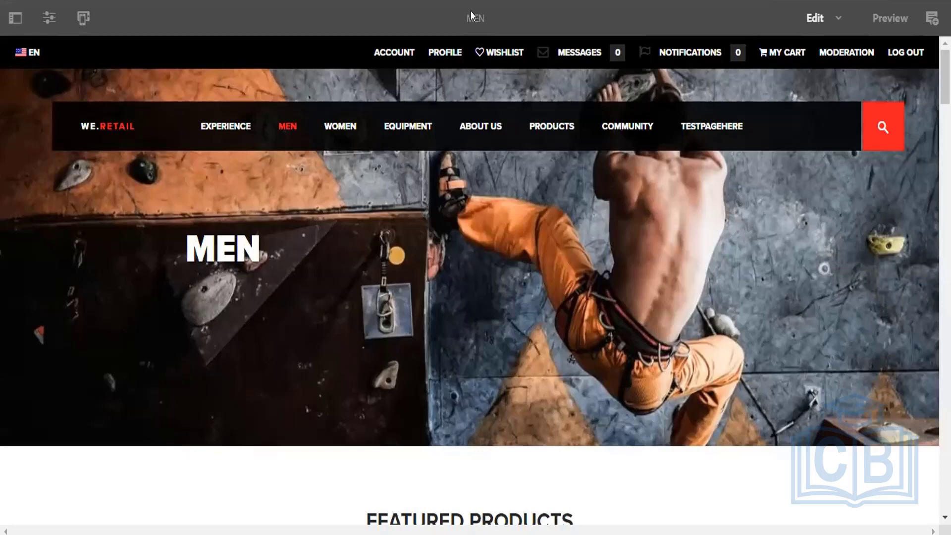
Load the CRX Content Explorer at localhost:4502/crx/explorer.
key("ctrl+l")
type("http://localhost:4502/crx/de")
key("BackSpace")
key("BackSpace")
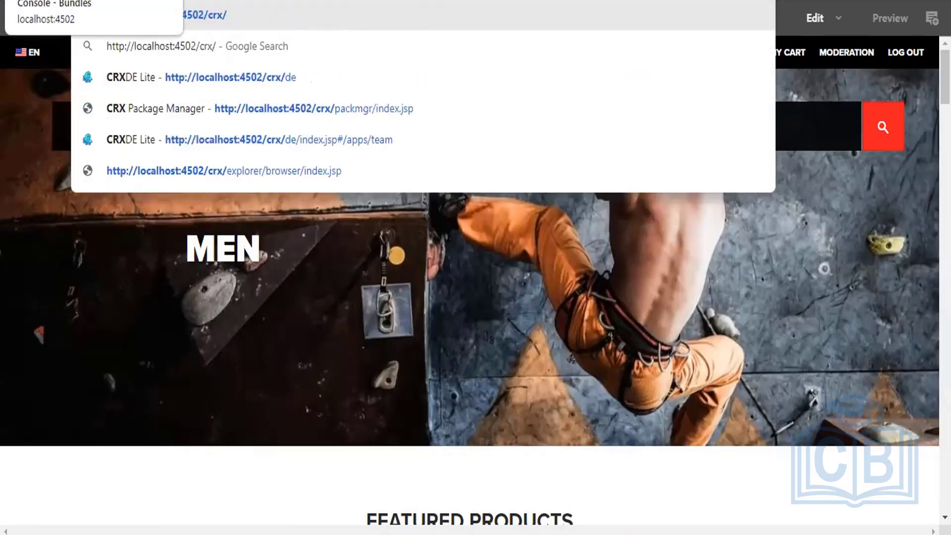
type("explo")
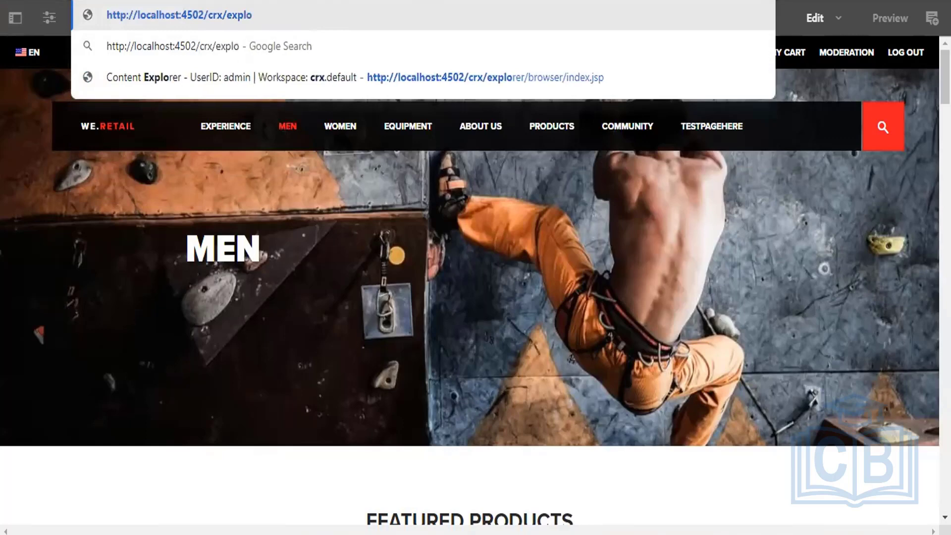
key("Return")
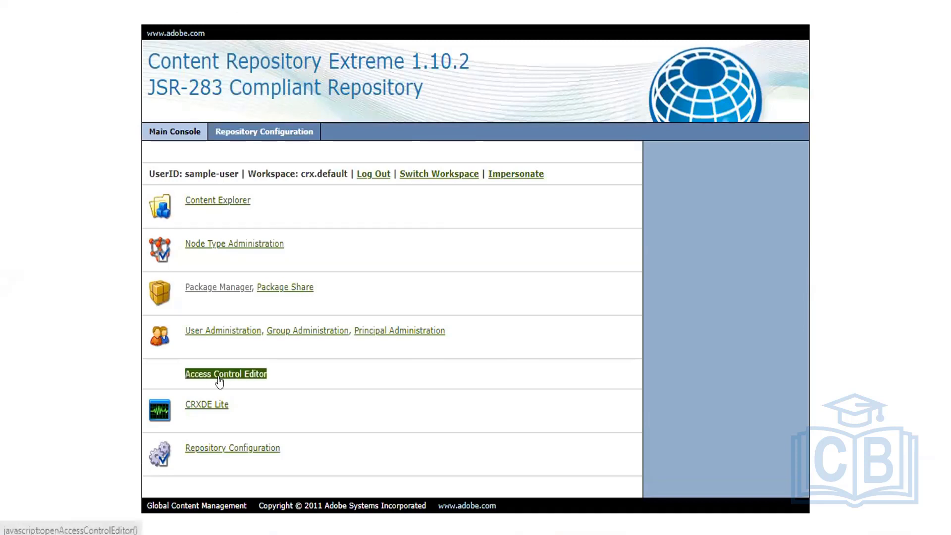
In User Administration, create the system user 'sample-system'.
left_click(221, 330)
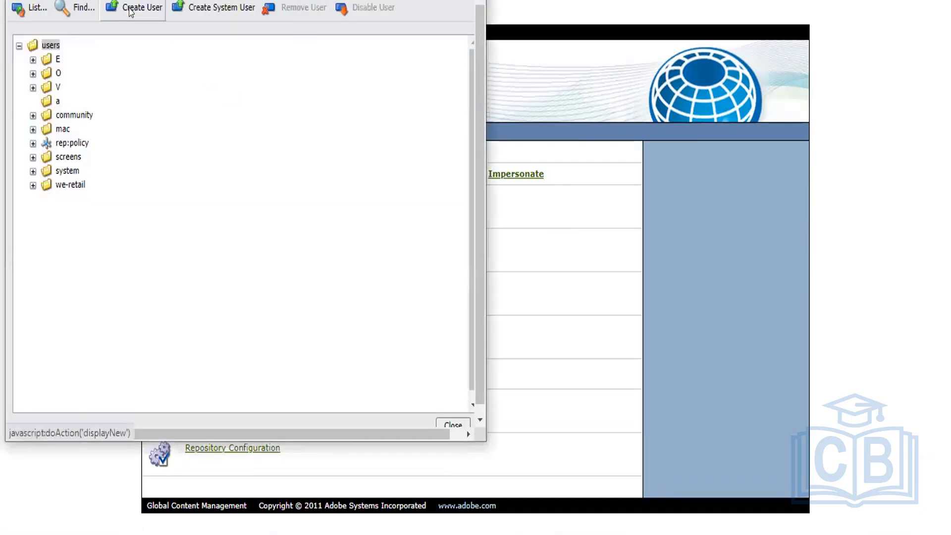
left_click(130, 12)
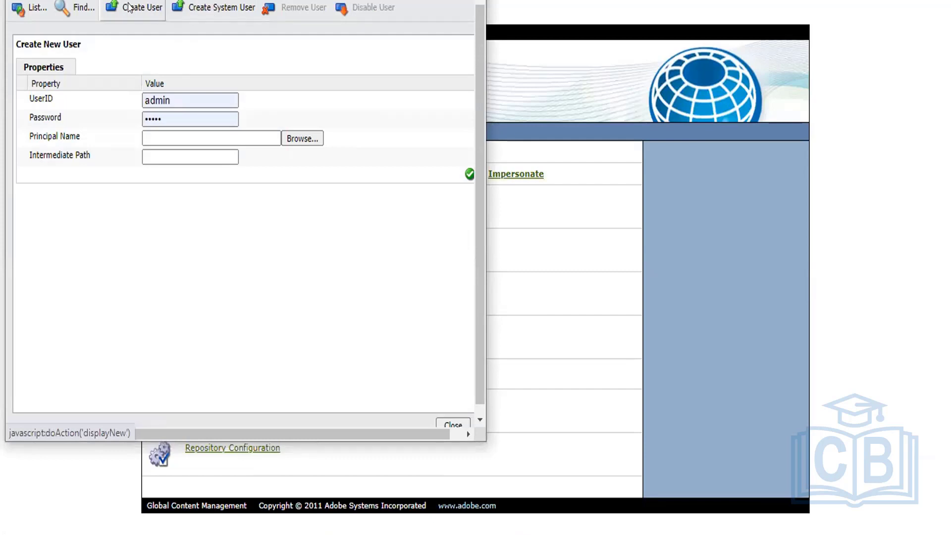
left_click(201, 6)
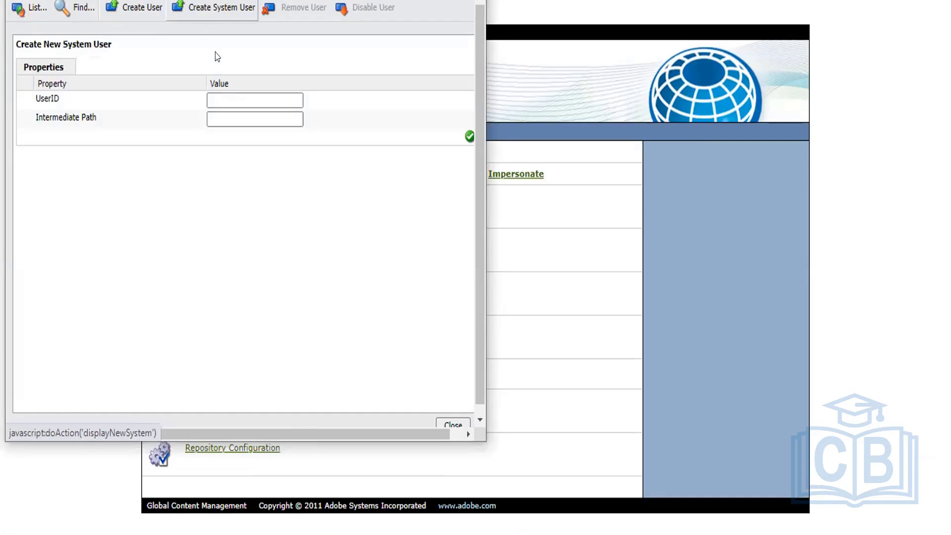
left_click(351, 195)
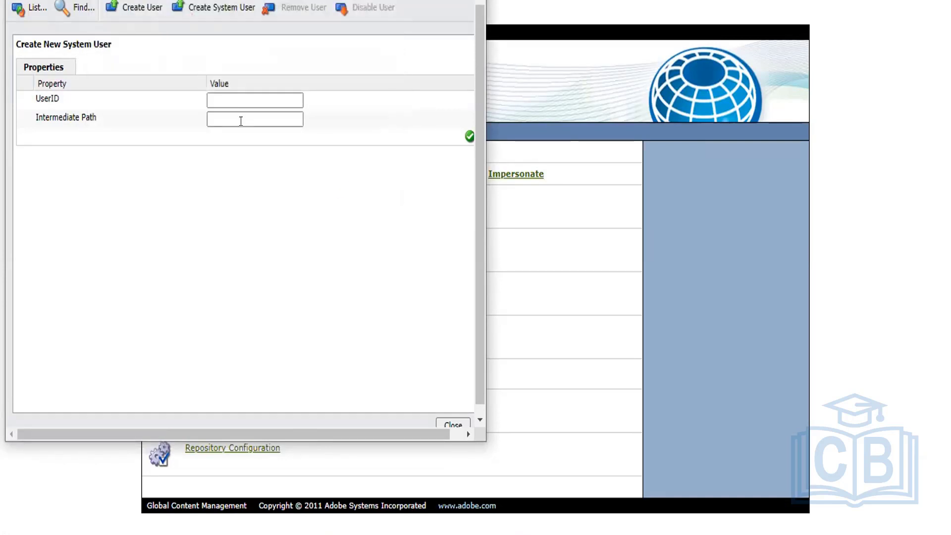
left_click(221, 94)
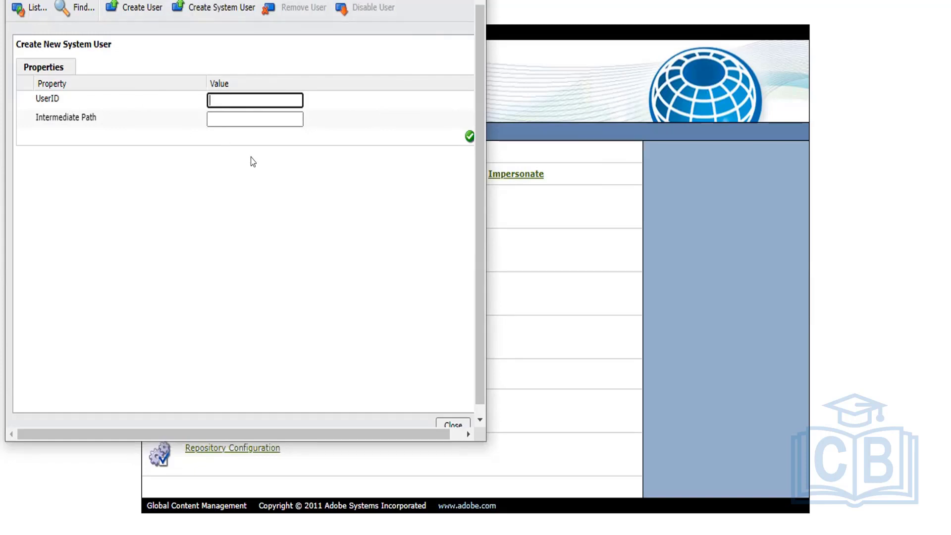
type("sample-system")
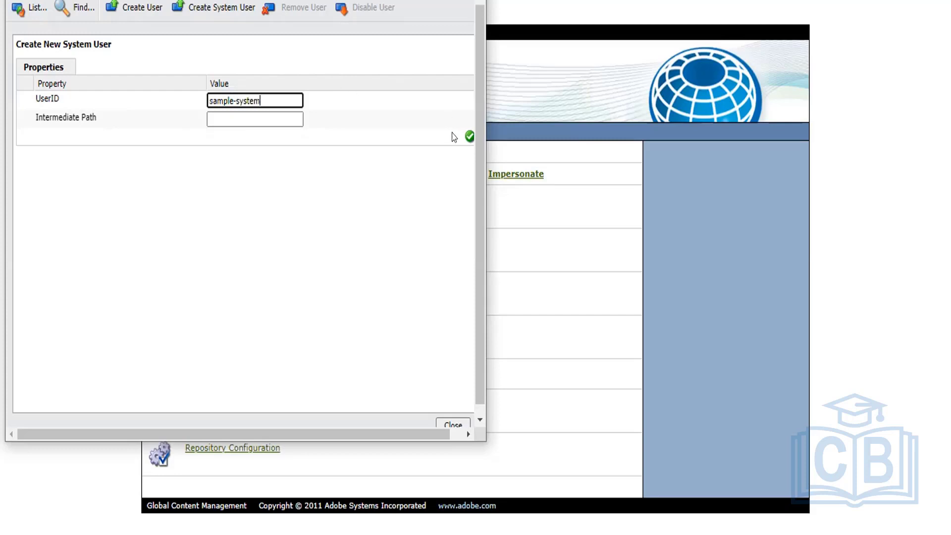
left_click(465, 135)
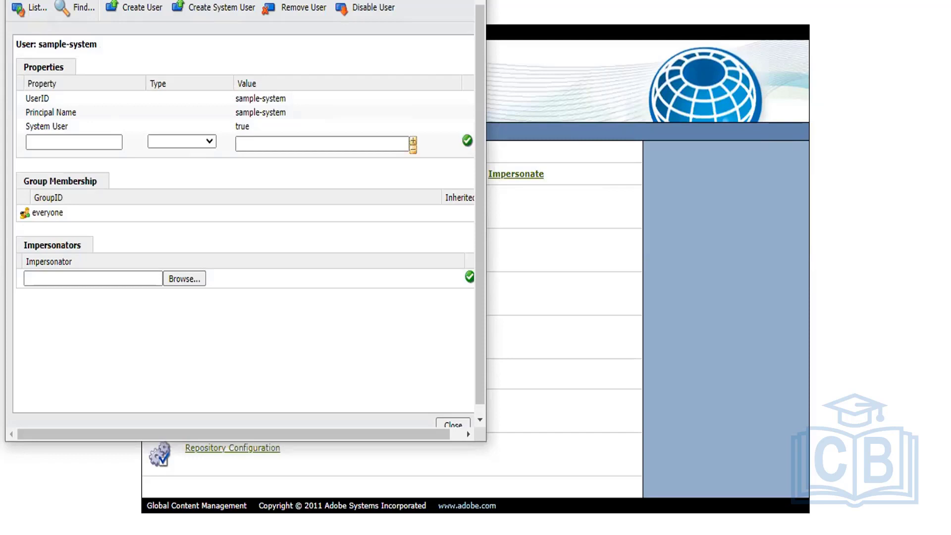
Close User Administration and search the AEM Users list for 'sample-system'.
key("alt+F4")
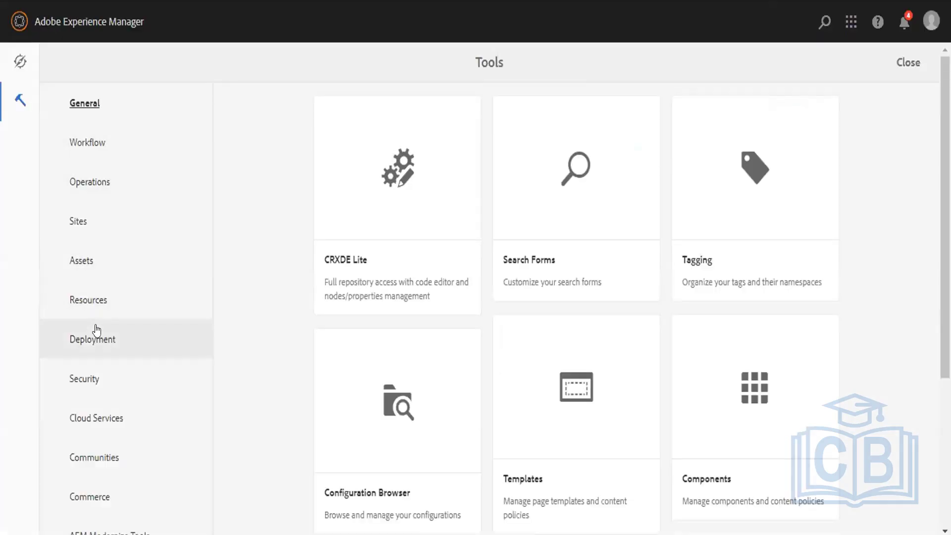
left_click(95, 382)
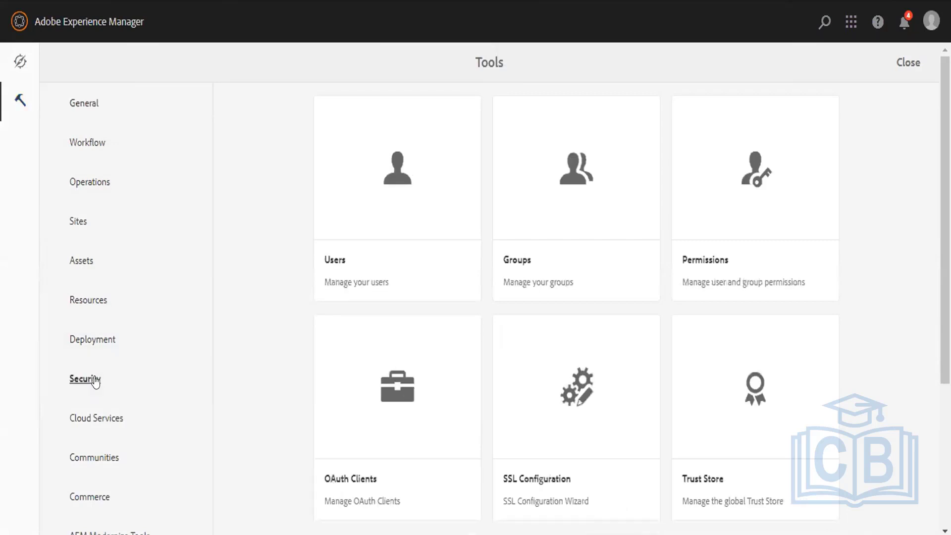
left_click(351, 212)
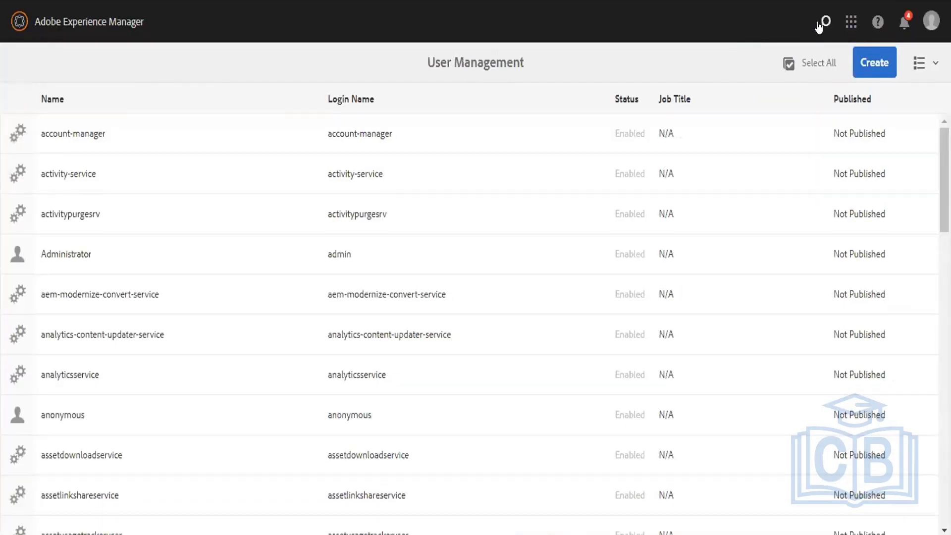
left_click(819, 23)
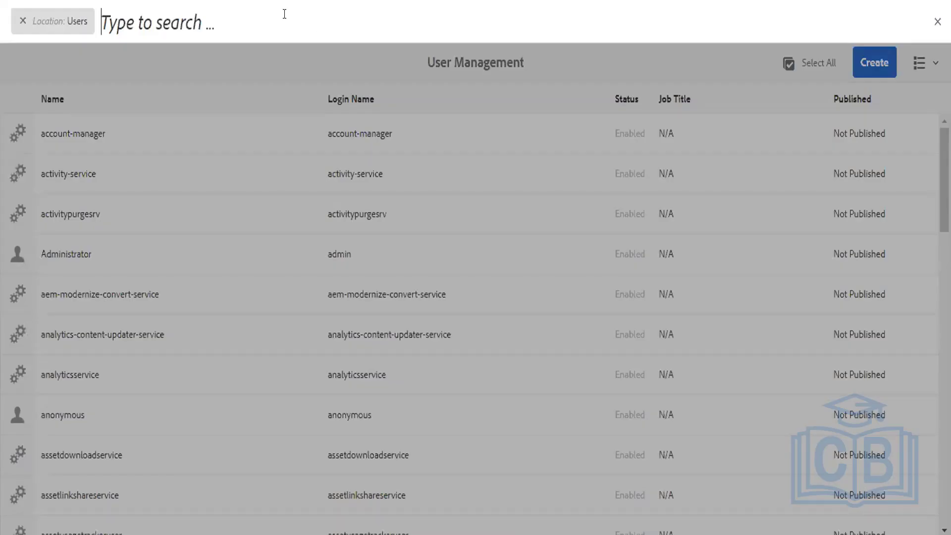
type("sample-")
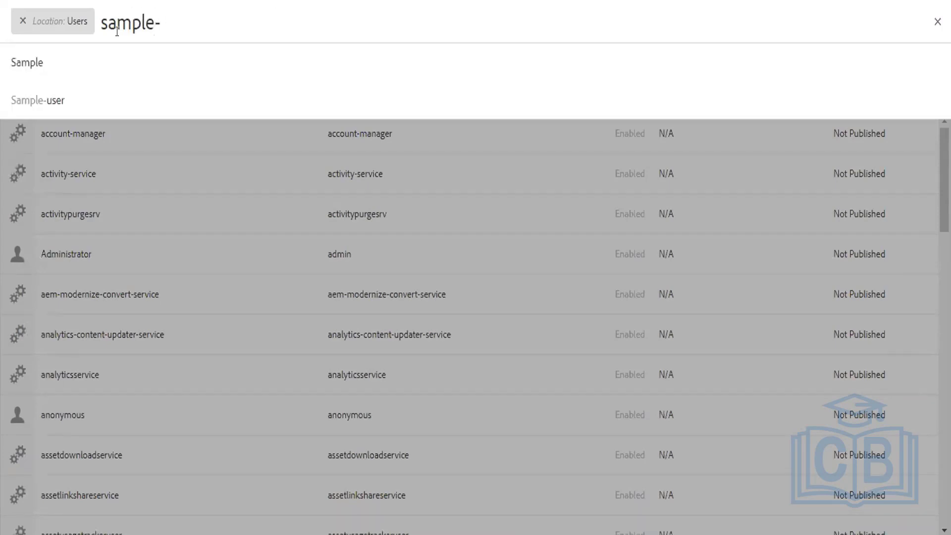
type("system")
key("Return")
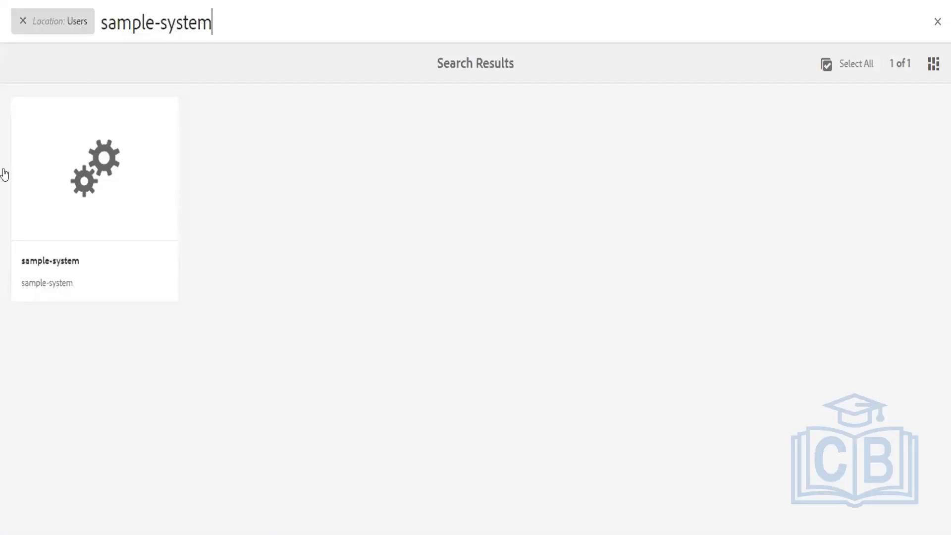
Check the sample-system user's keystore and account details, then leave without saving.
mouse_move(78, 198)
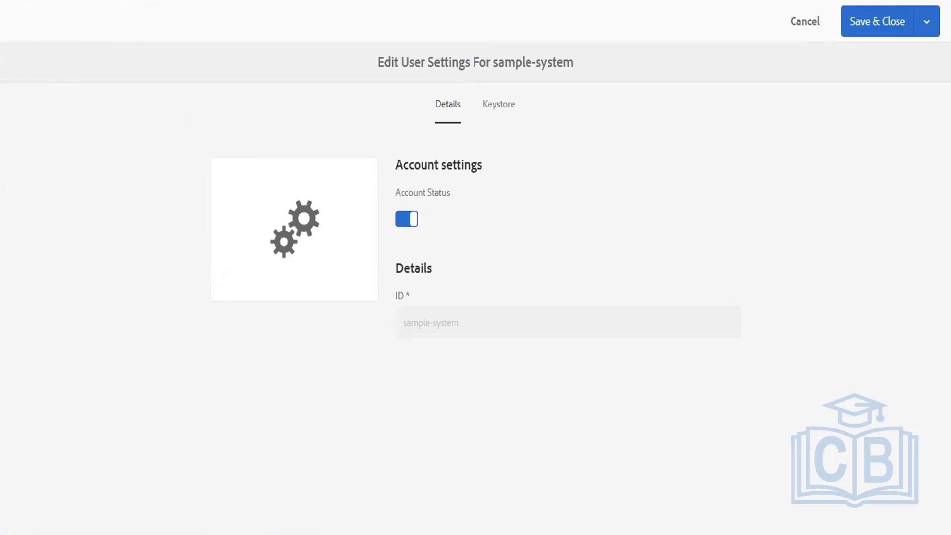
left_click(492, 107)
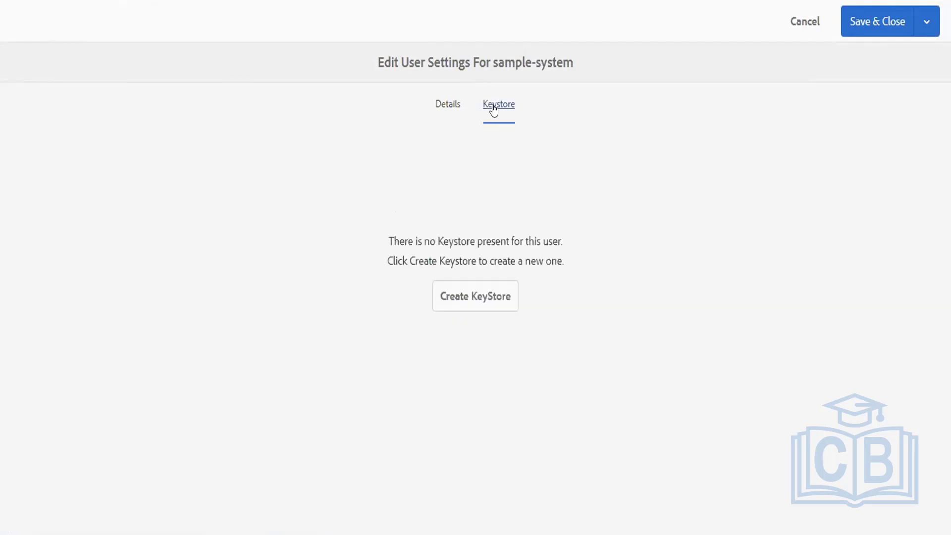
left_click(444, 107)
left_click_drag(471, 326, 307, 308)
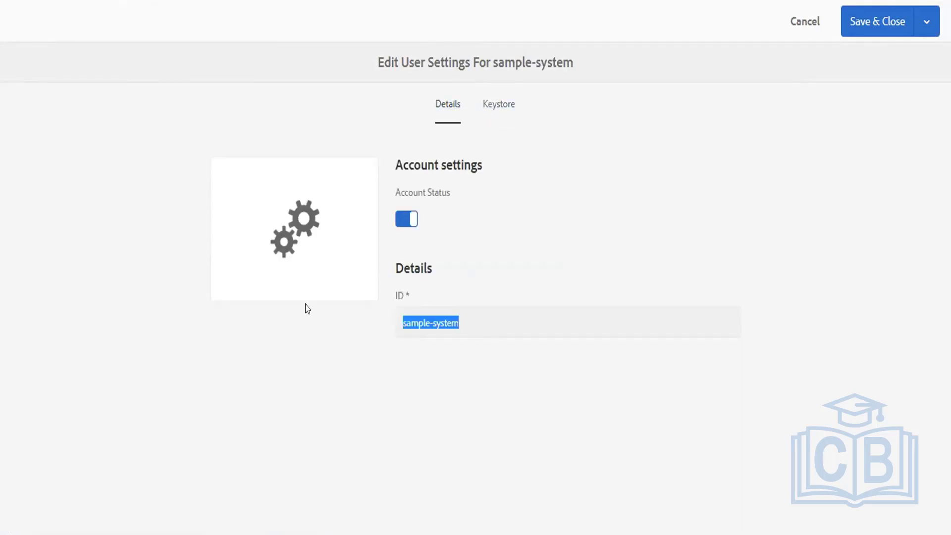
left_click(797, 26)
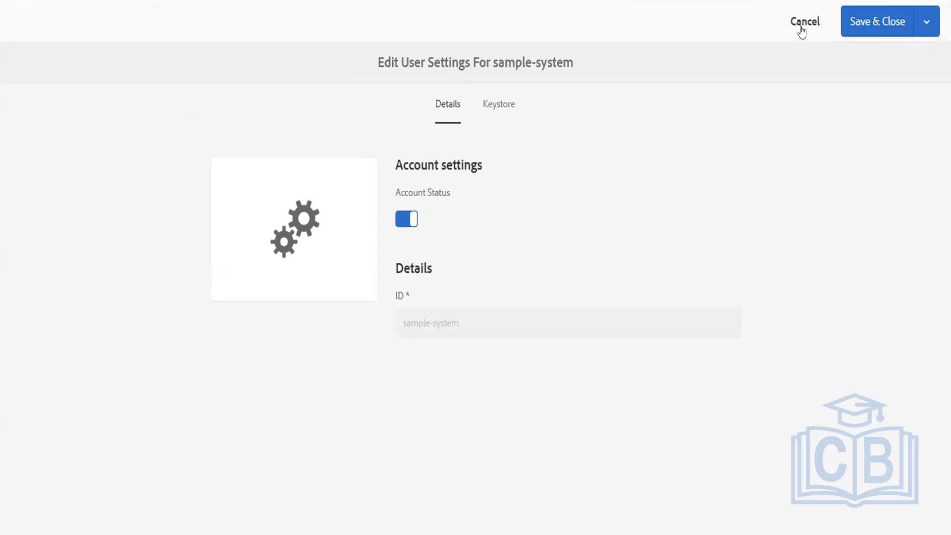
left_click(800, 30)
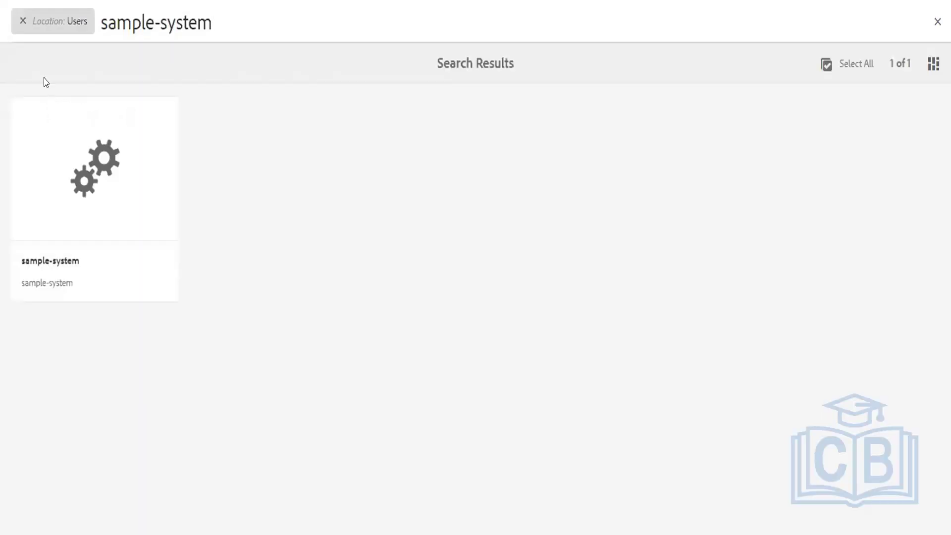
Reopen the sample-system user's settings, then head back to the Navigation start page.
left_click(23, 21)
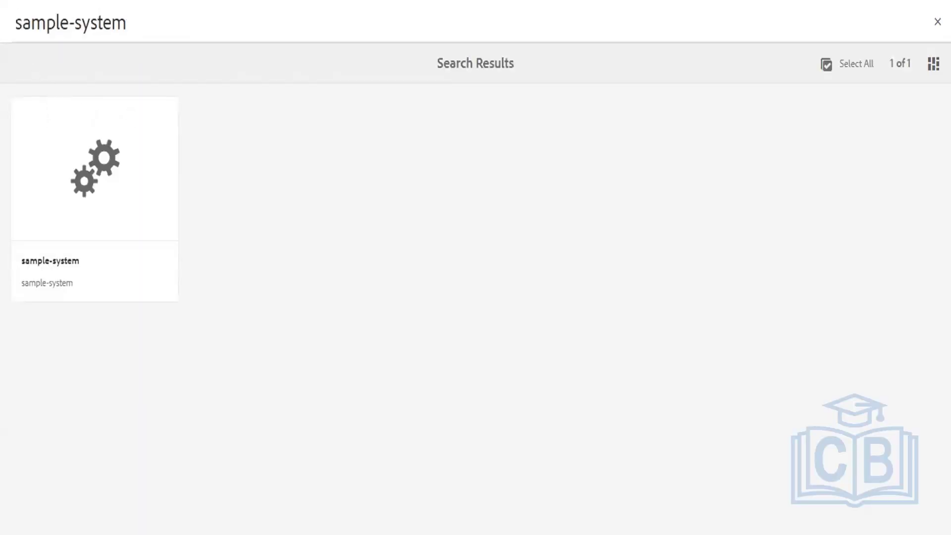
left_click(95, 184)
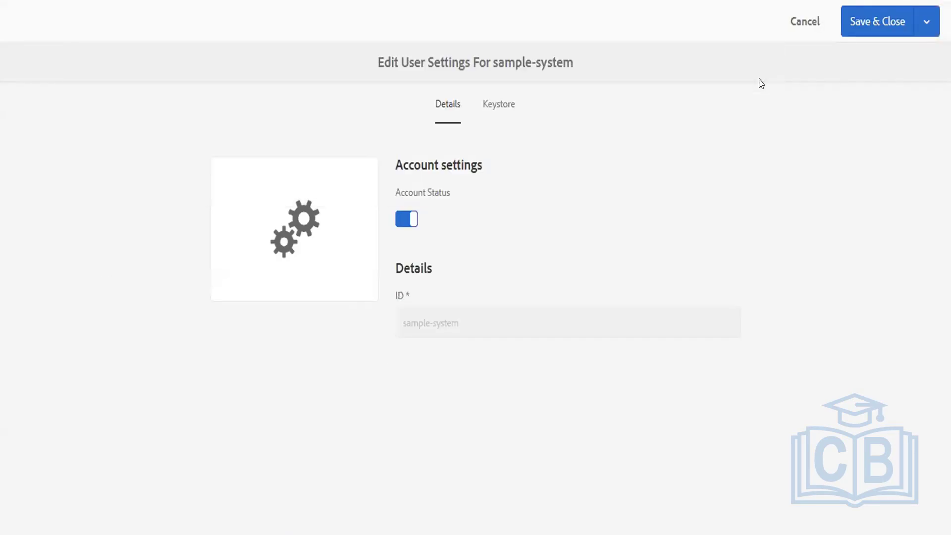
left_click(805, 22)
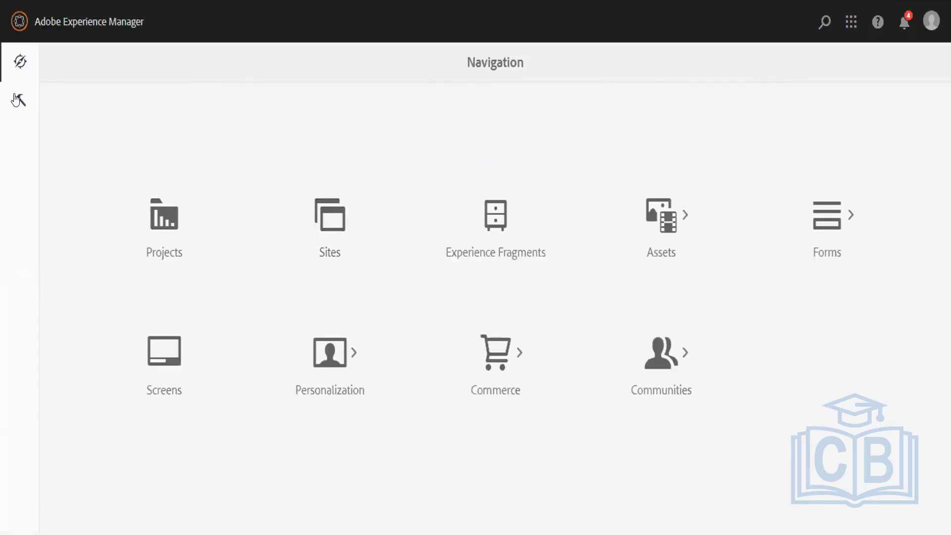
In Tools > Security > Permissions, filter to Users, search 'sample' and select sample-system.
left_click(18, 99)
left_click(112, 381)
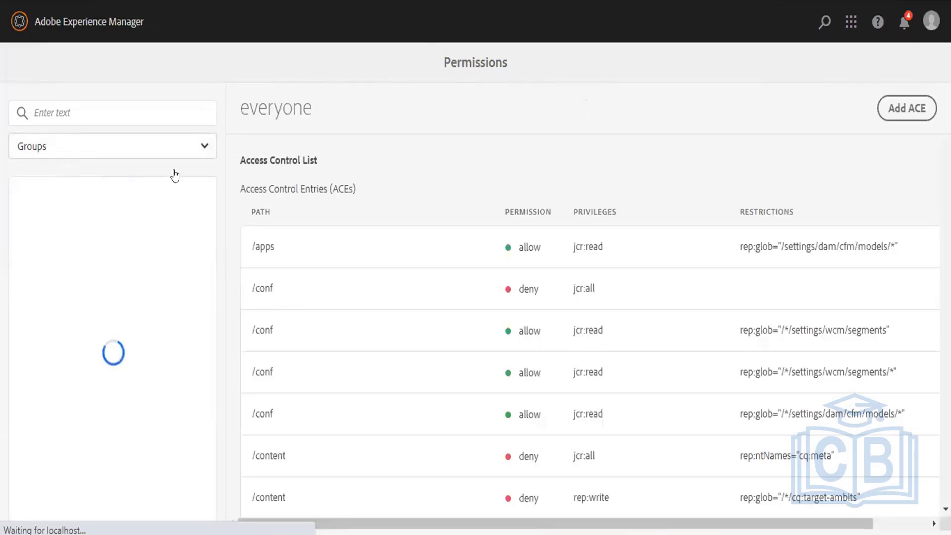
left_click(190, 148)
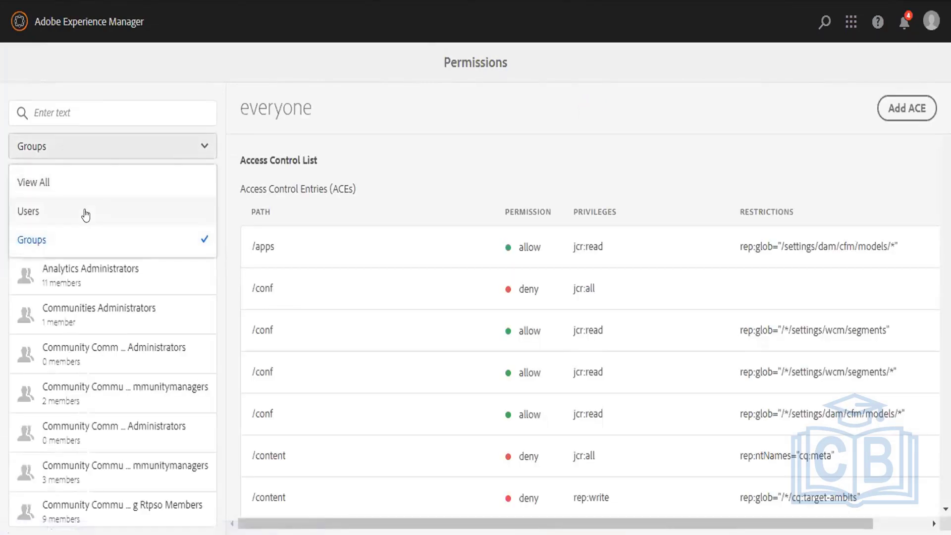
left_click(85, 211)
left_click(83, 112)
type("sample")
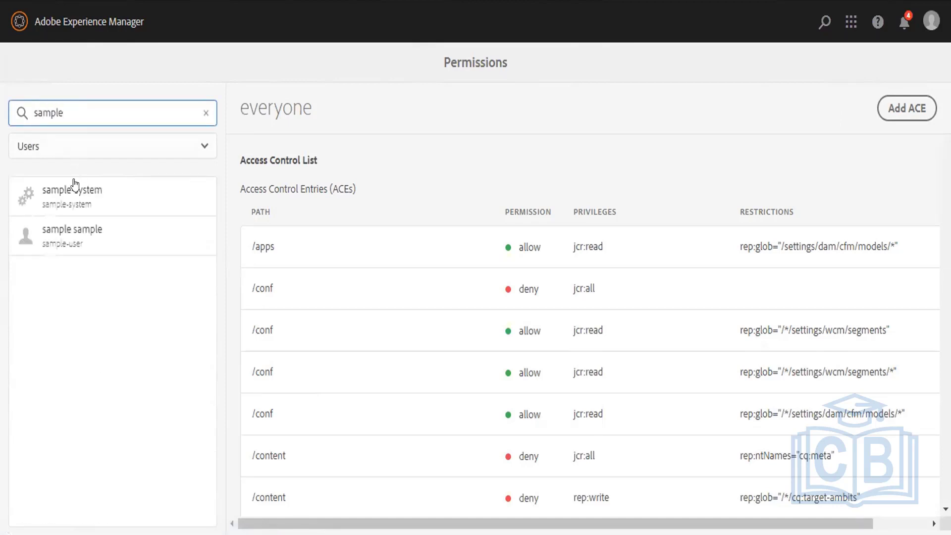
left_click(77, 203)
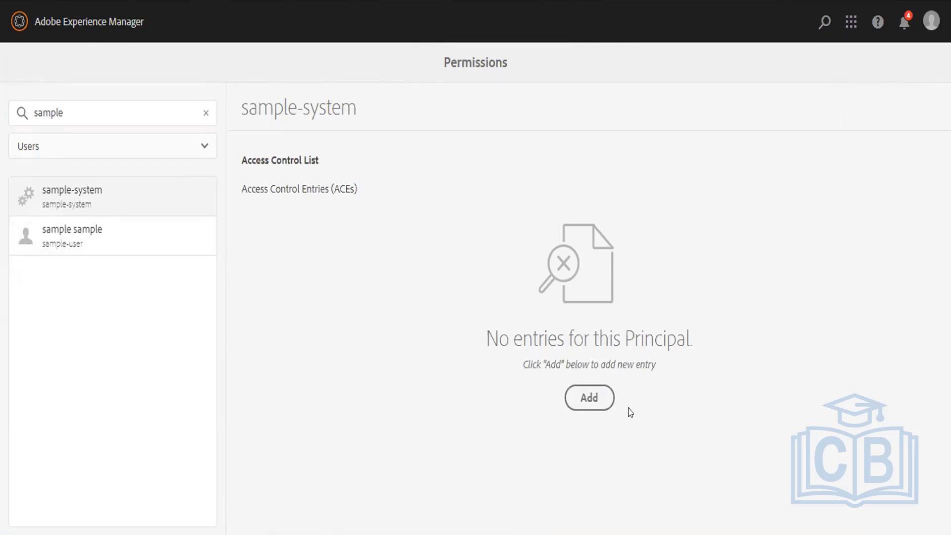
Start adding an access control entry for sample-system, then cancel it.
left_click(583, 398)
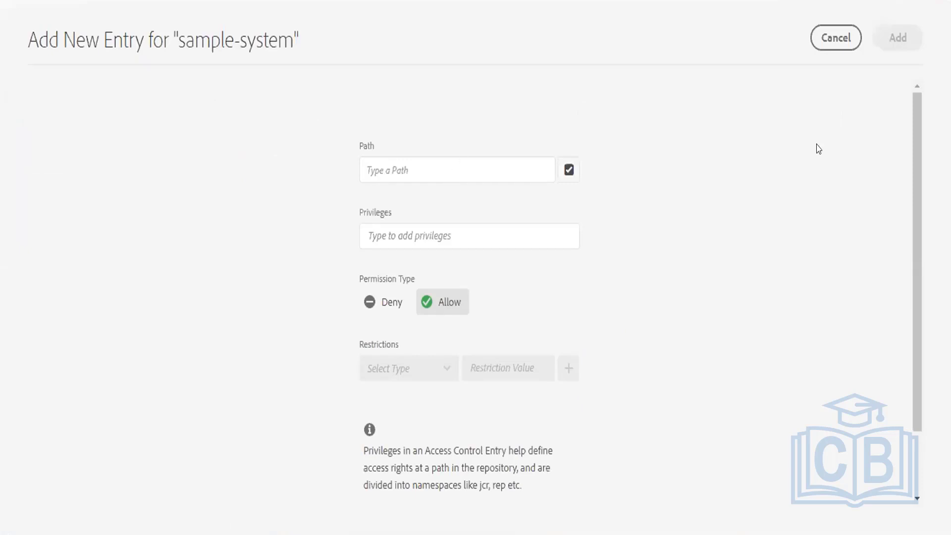
left_click(831, 40)
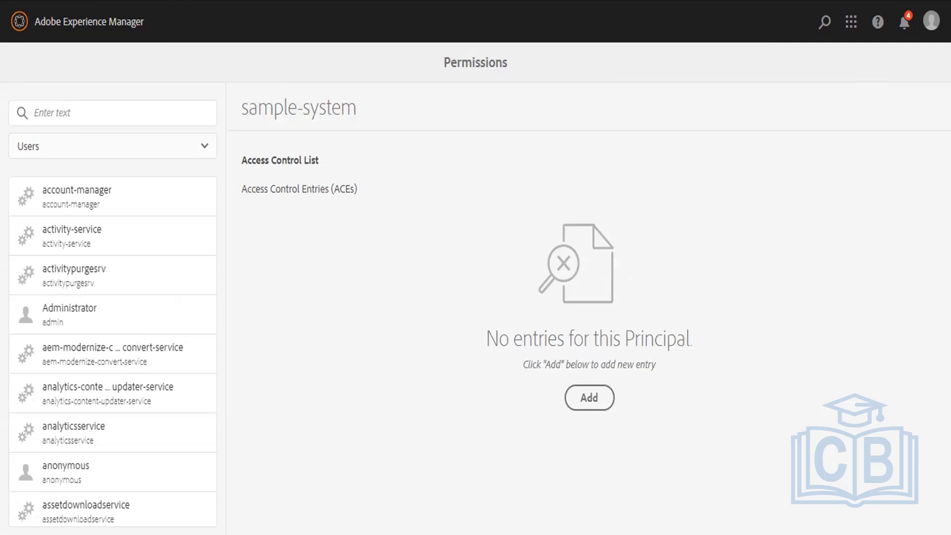
key("ctrl+l")
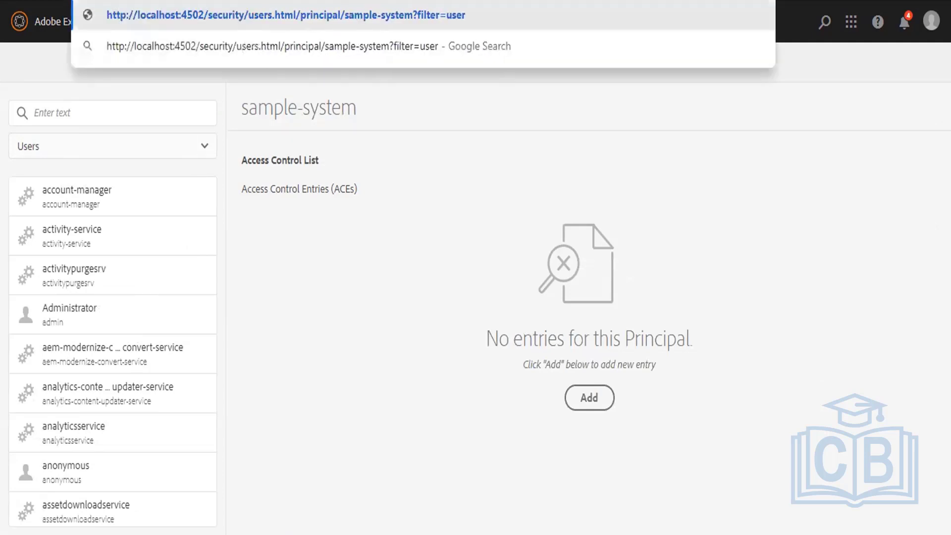
Load localhost:4502/security/users.html to list all users.
key("End")
key("BackSpace")
key("BackSpace")
key("BackSpace")
key("BackSpace")
key("BackSpace")
key("BackSpace")
key("BackSpace")
key("BackSpace")
key("BackSpace")
key("BackSpace")
key("BackSpace")
key("BackSpace")
key("BackSpace")
key("BackSpace")
key("BackSpace")
key("BackSpace")
key("BackSpace")
key("BackSpace")
key("BackSpace")
key("BackSpace")
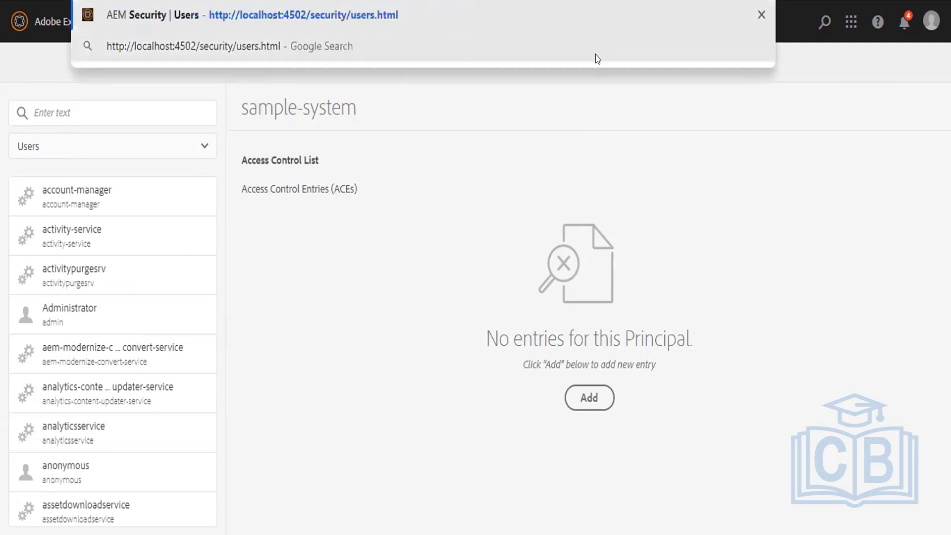
key("Return")
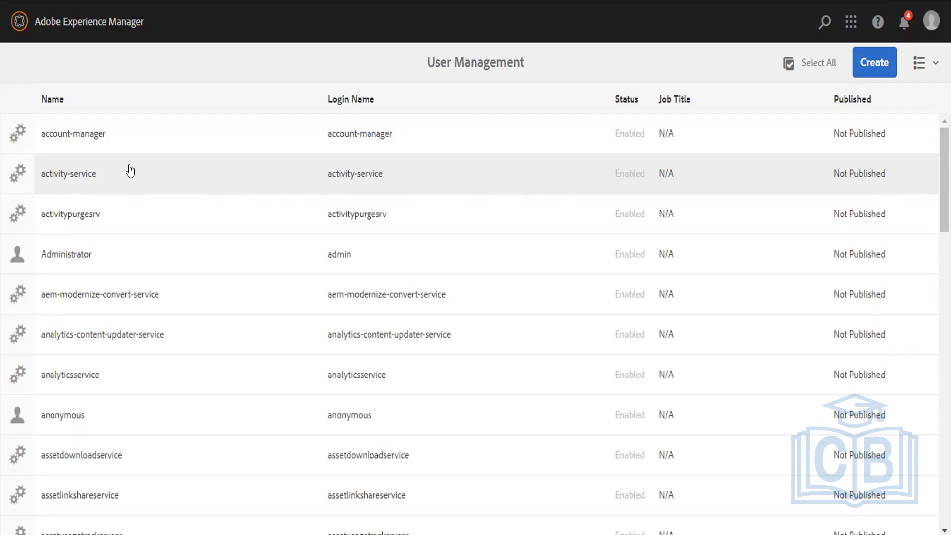
Search users for 'anon' to open the anonymous user, then load the AEM start page.
left_click(823, 22)
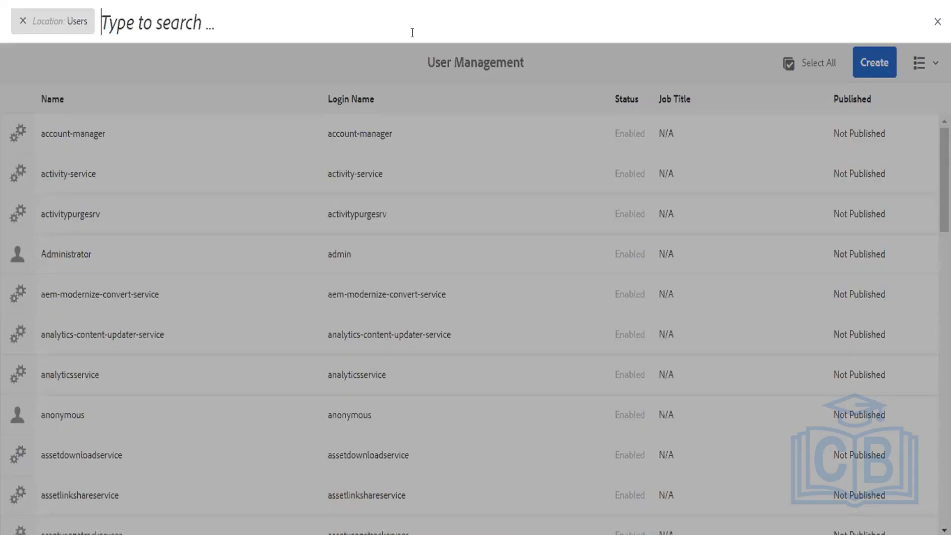
type("anon")
key("Return")
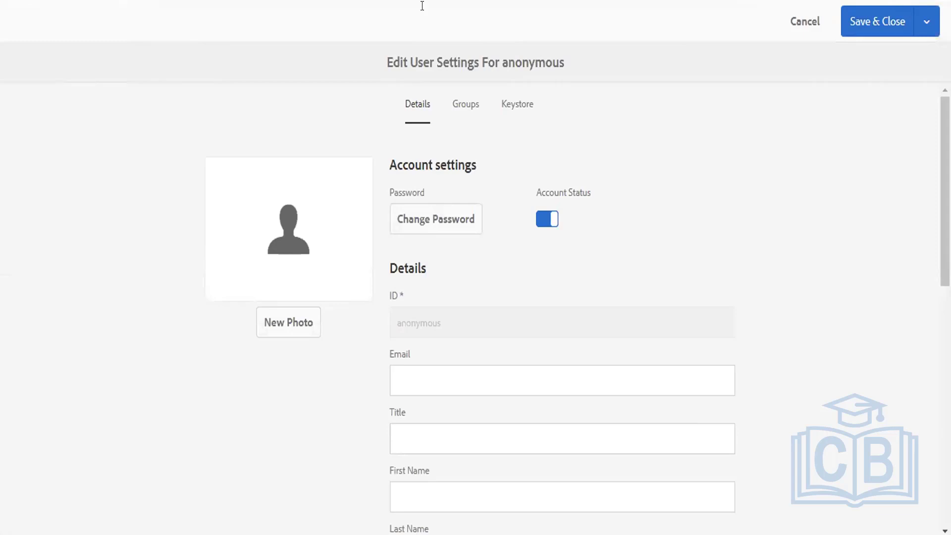
key("ctrl+l")
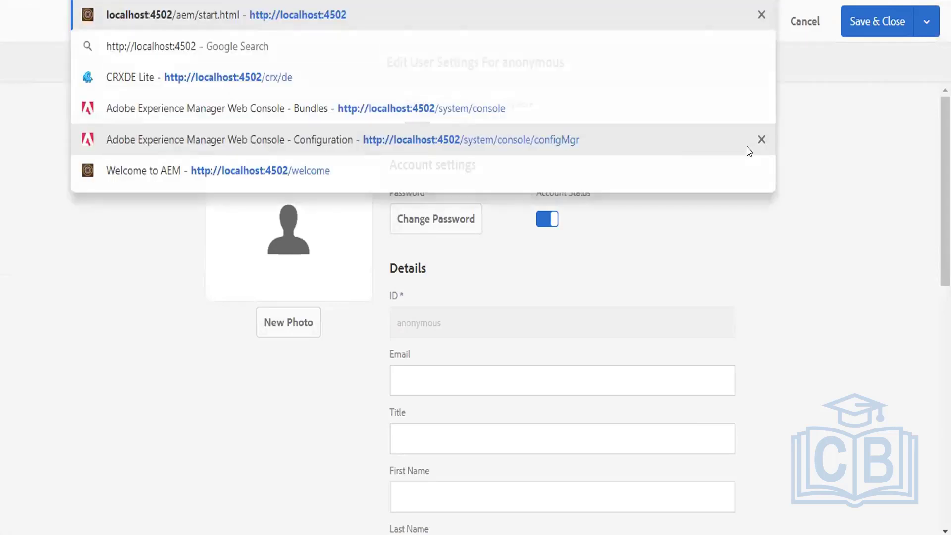
key("Return")
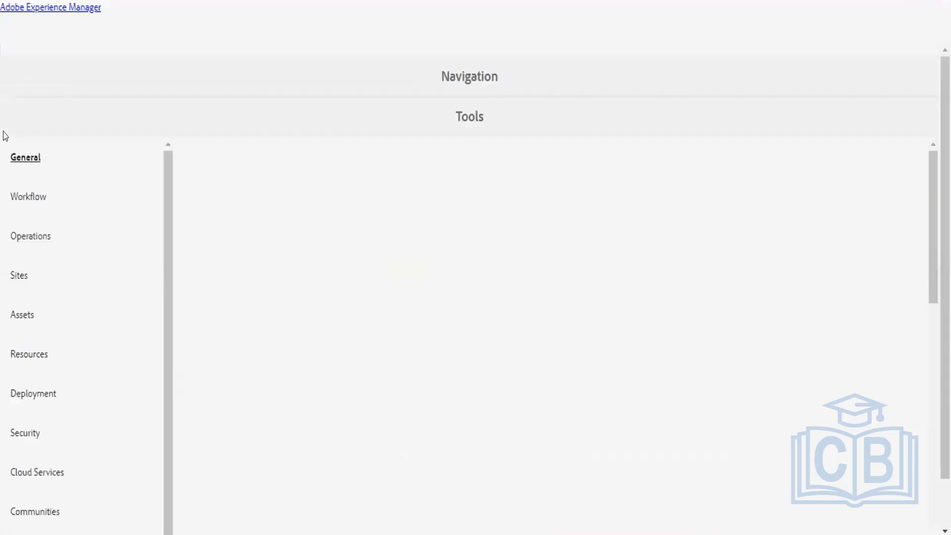
In Tools > Security > Permissions, filter to Users, search 'anon' and select the anonymous user.
left_click(19, 104)
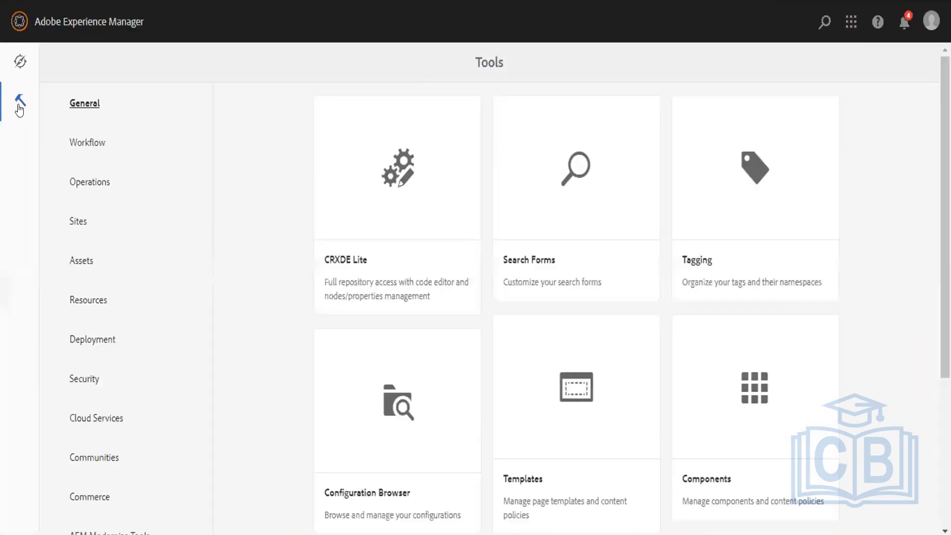
left_click(117, 375)
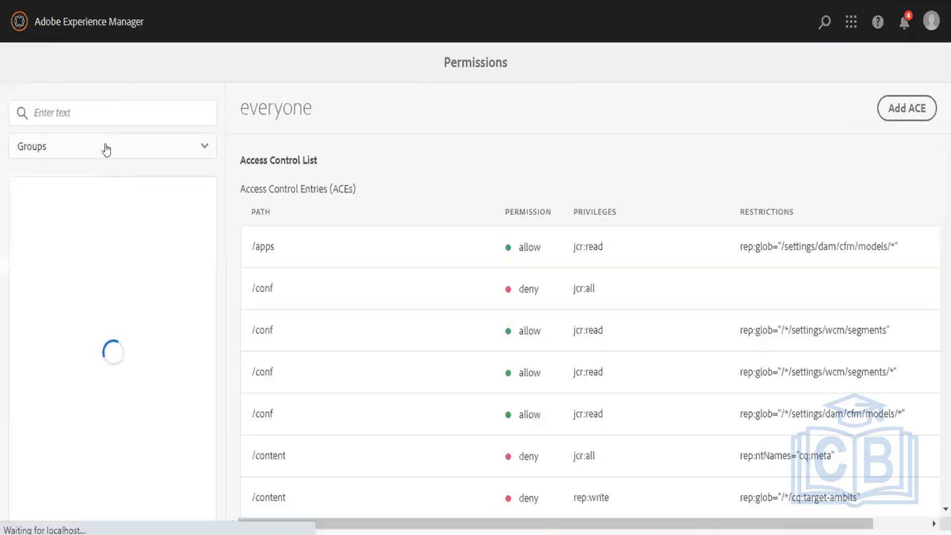
left_click(95, 151)
left_click(51, 211)
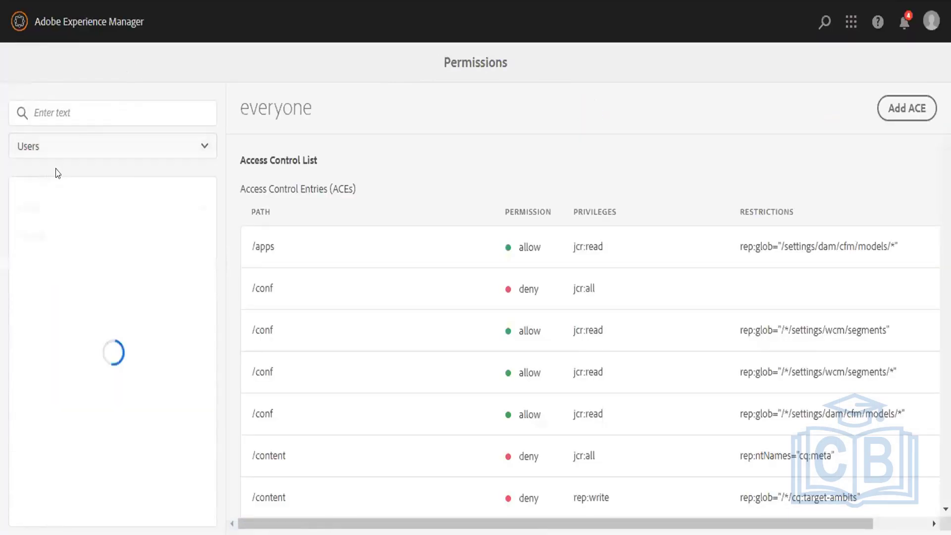
left_click(89, 107)
type("ana")
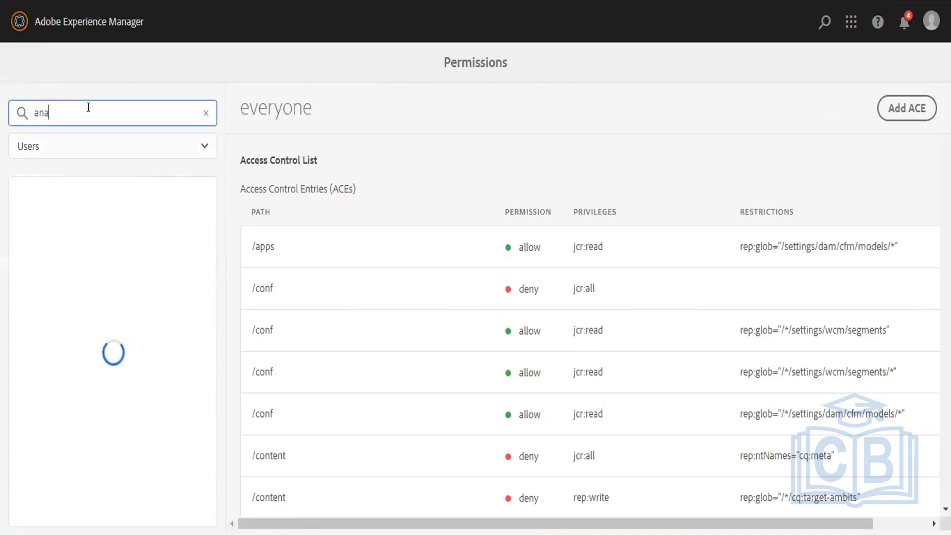
type("n")
key("BackSpace")
key("BackSpace")
type("on")
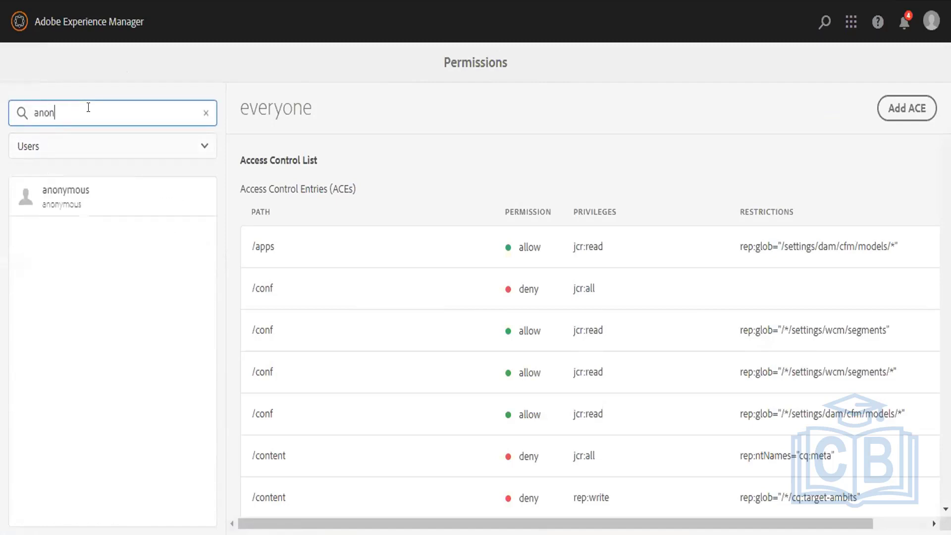
left_click(43, 213)
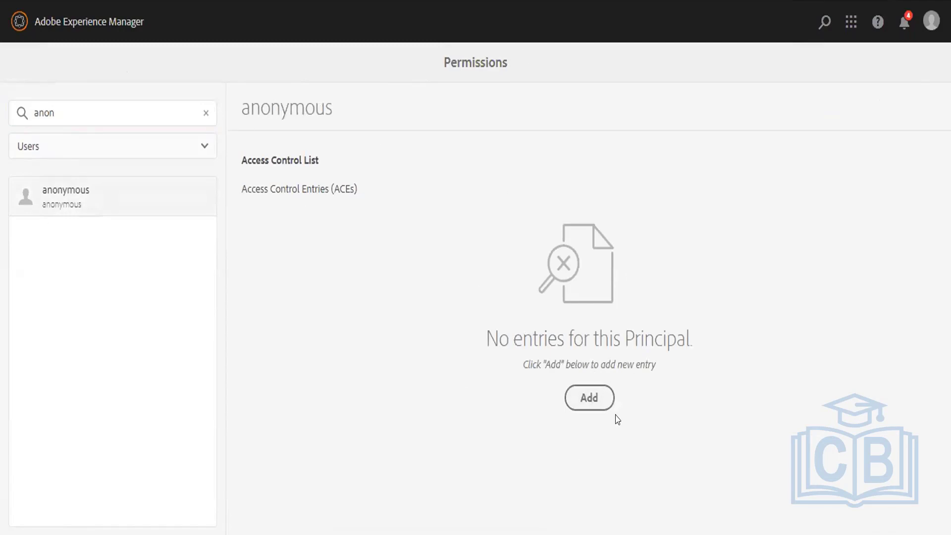
left_click(589, 398)
Try the Web Console configMgr page on localhost:4502, then sign out of sample-user.
right_click(703, 0)
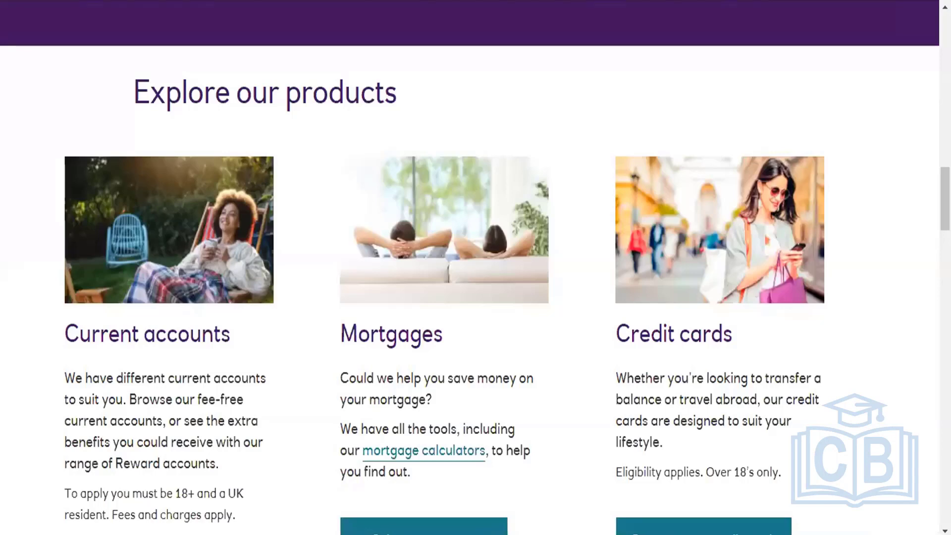
key("ctrl+l")
type("localhost:4502")
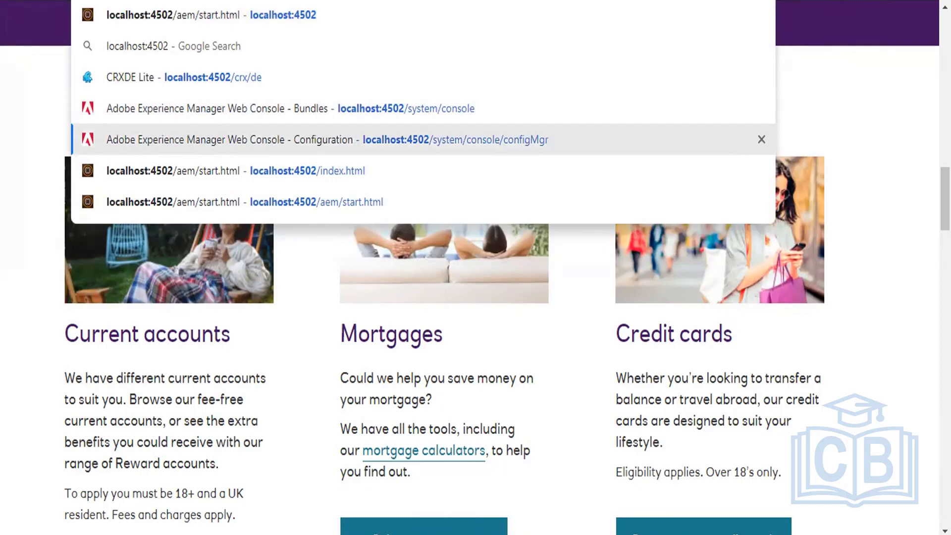
key("Return")
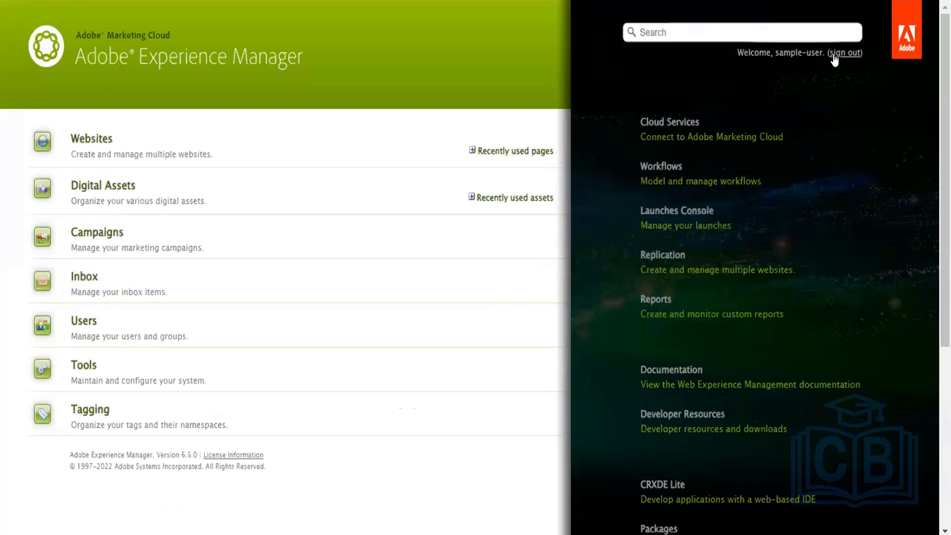
left_click(834, 55)
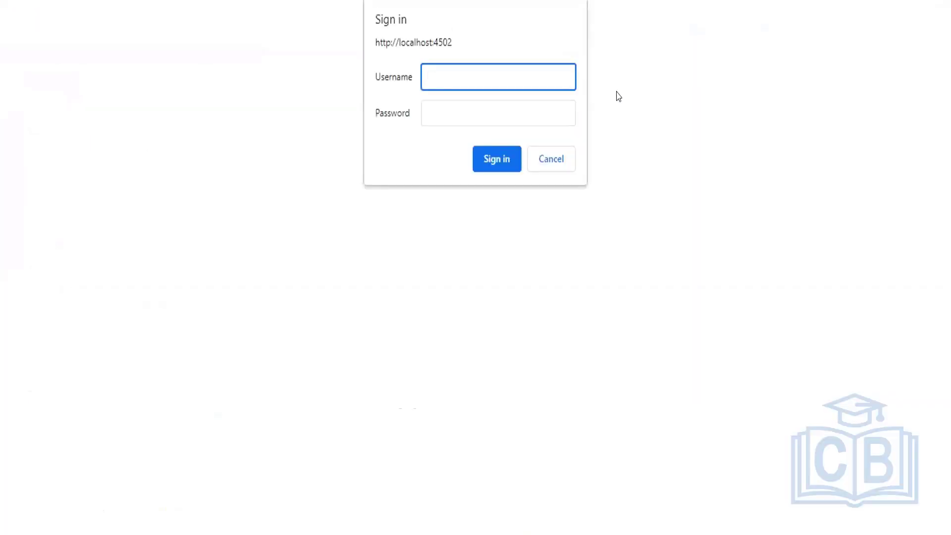
Sign in with the administrator username and password in the browser prompt and AEM login page.
type("admin")
key("Tab")
type("admin")
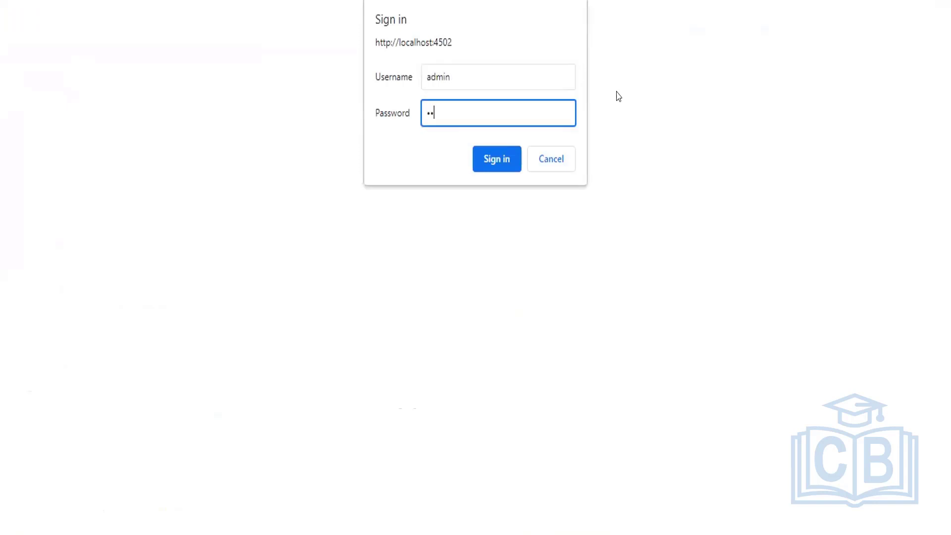
key("Return")
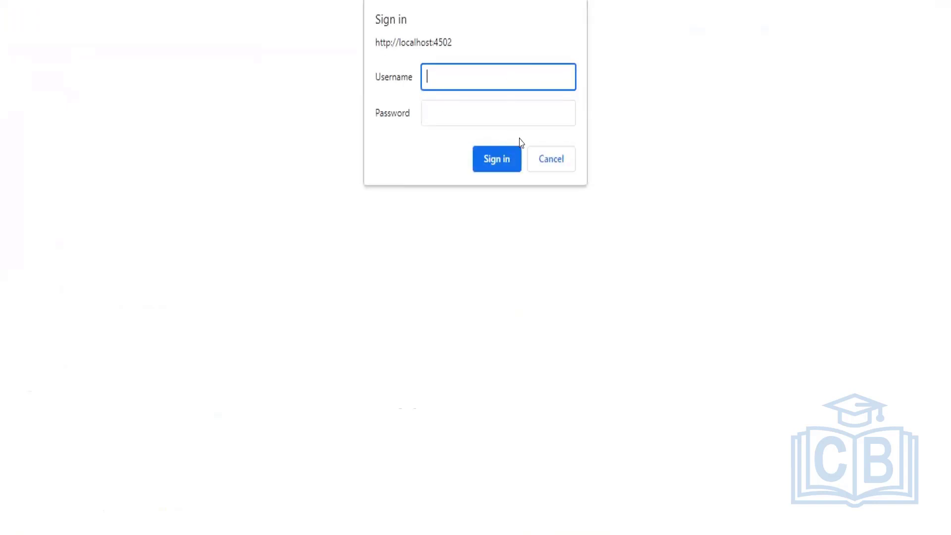
left_click(551, 157)
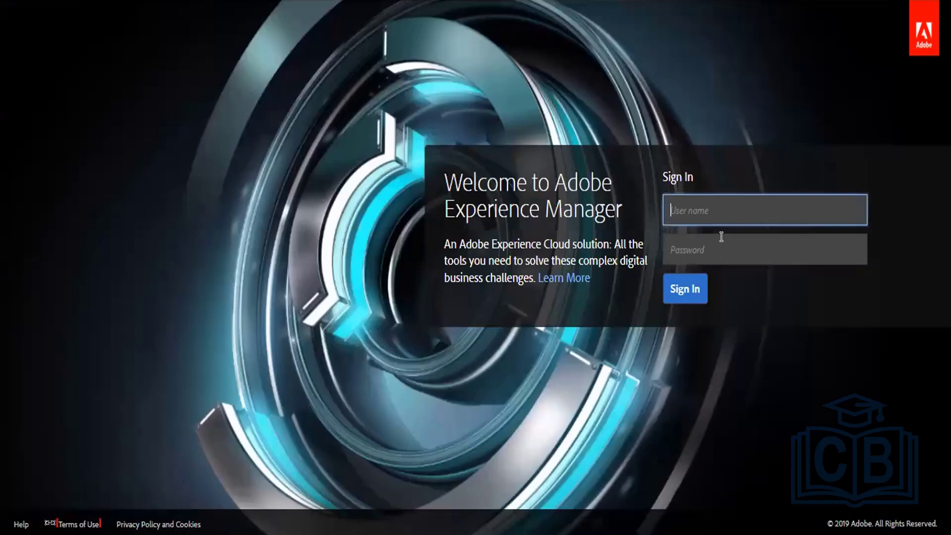
type("admin")
key("Tab")
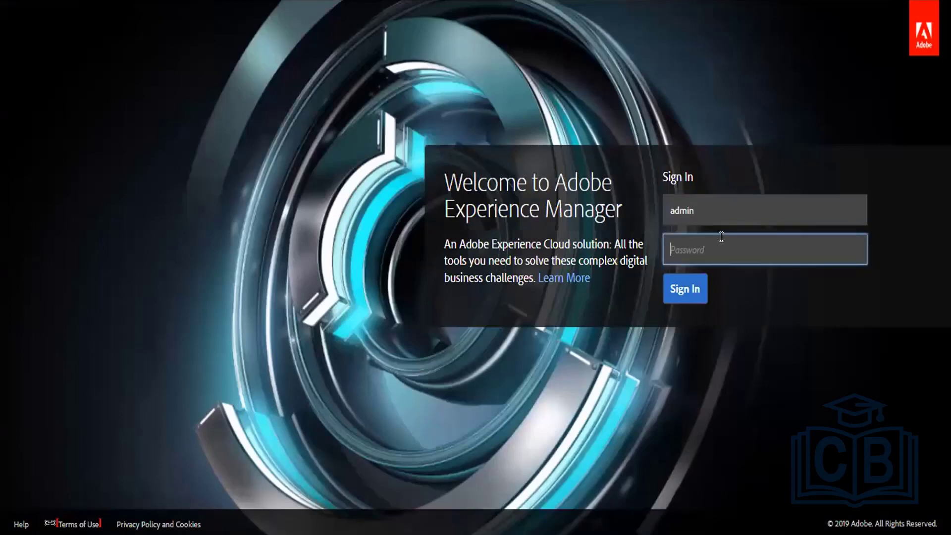
type("admin")
key("Return")
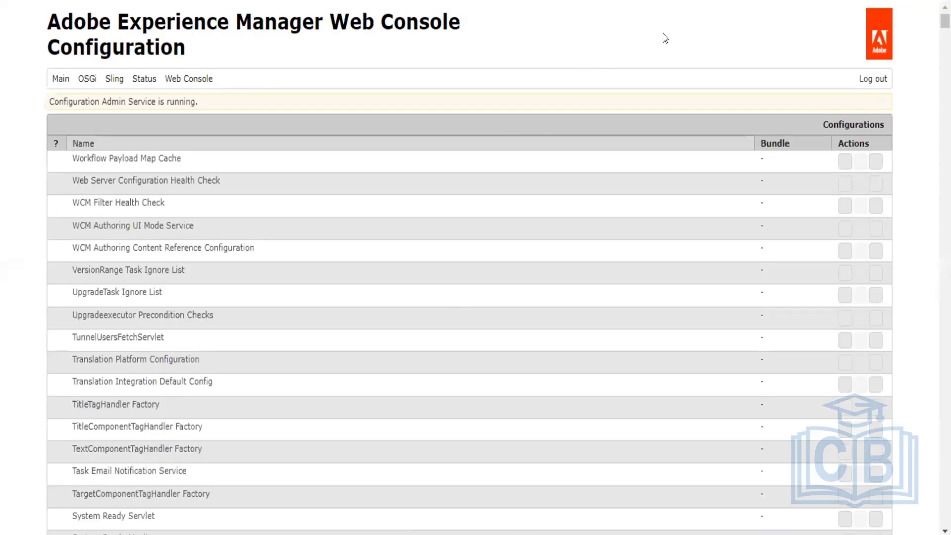
Search the configuration page for 'user ma' to locate the Service User Mapper Amendment entries.
key("ctrl+f")
type("us")
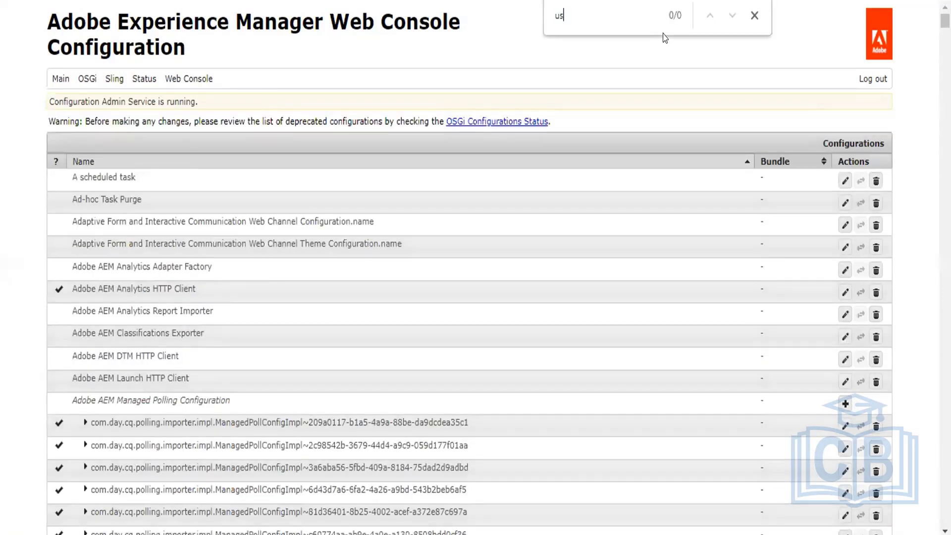
type("er ma")
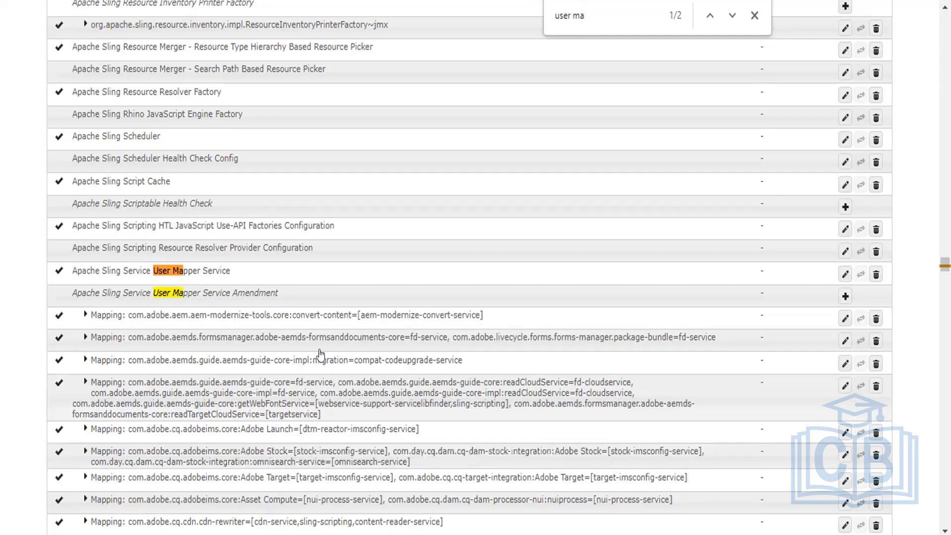
Open the convert-content mapping amendment and select its 'convert-content' subservice name in Service Mappings.
left_click(318, 317)
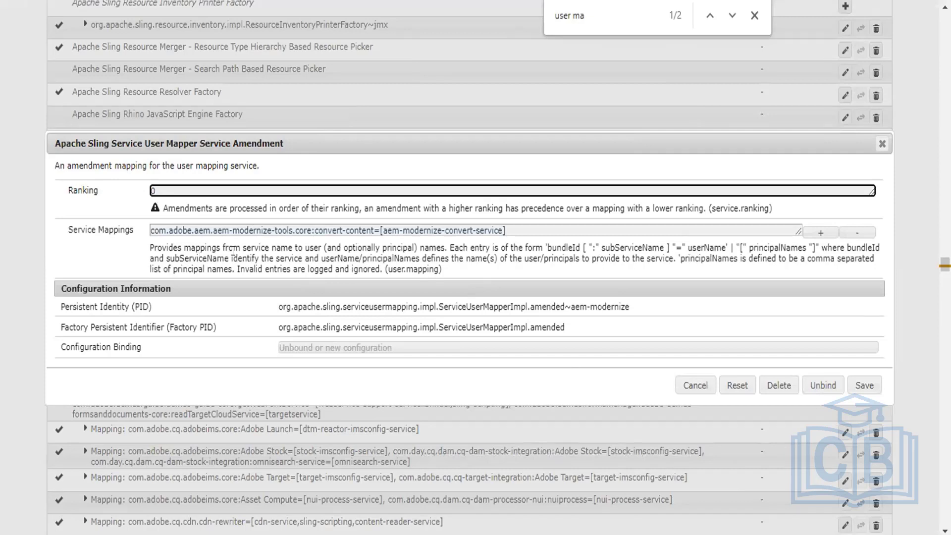
left_click_drag(311, 230, 129, 217)
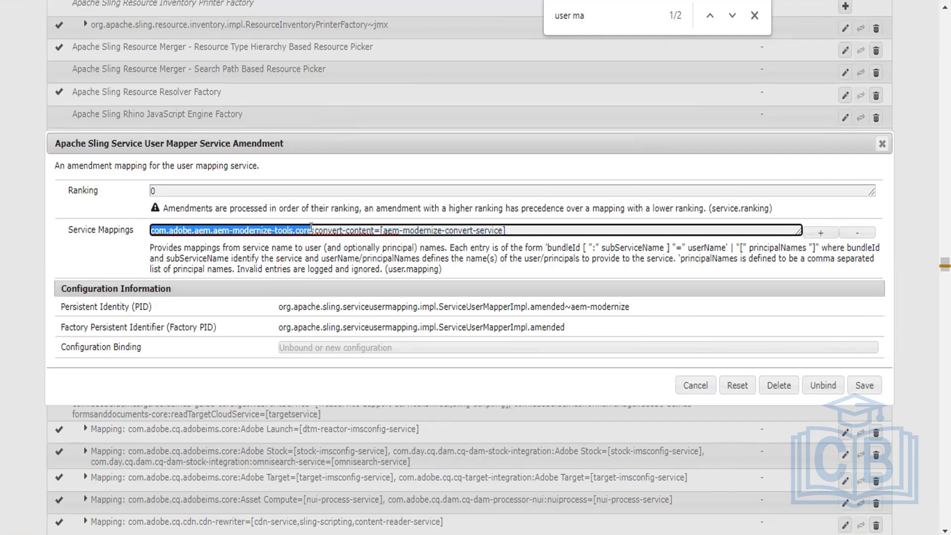
left_click_drag(314, 228, 374, 229)
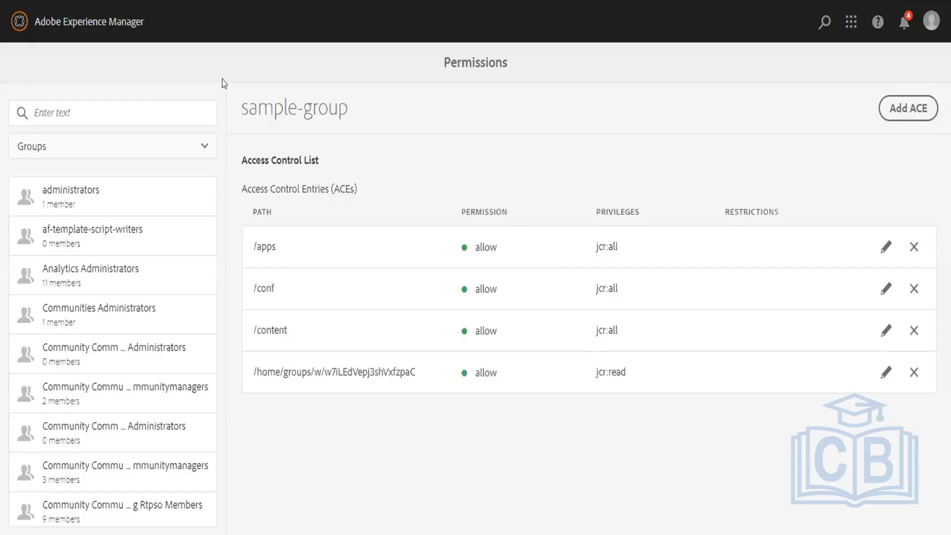
List Users instead of groups and search for 'convert-content', which matches no user.
left_click(106, 147)
left_click(69, 211)
left_click(43, 111)
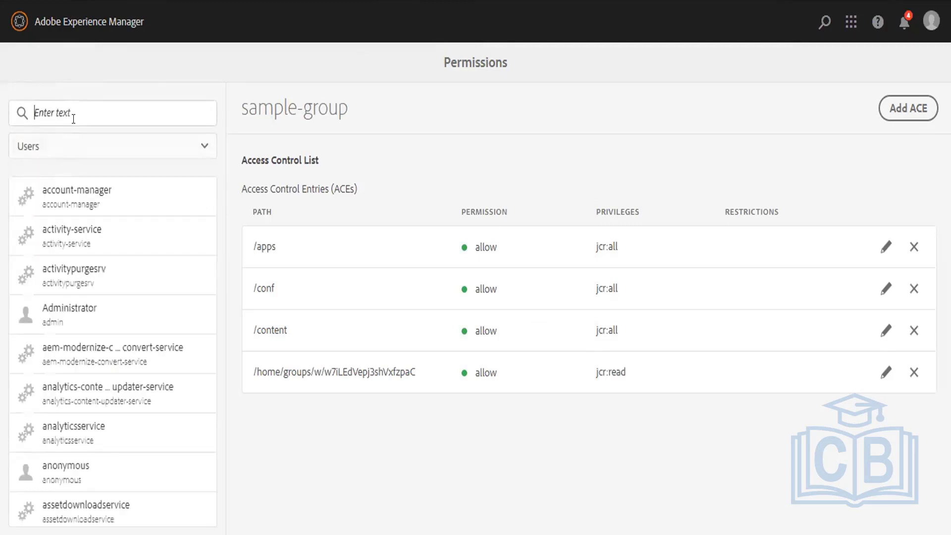
type("convert-content")
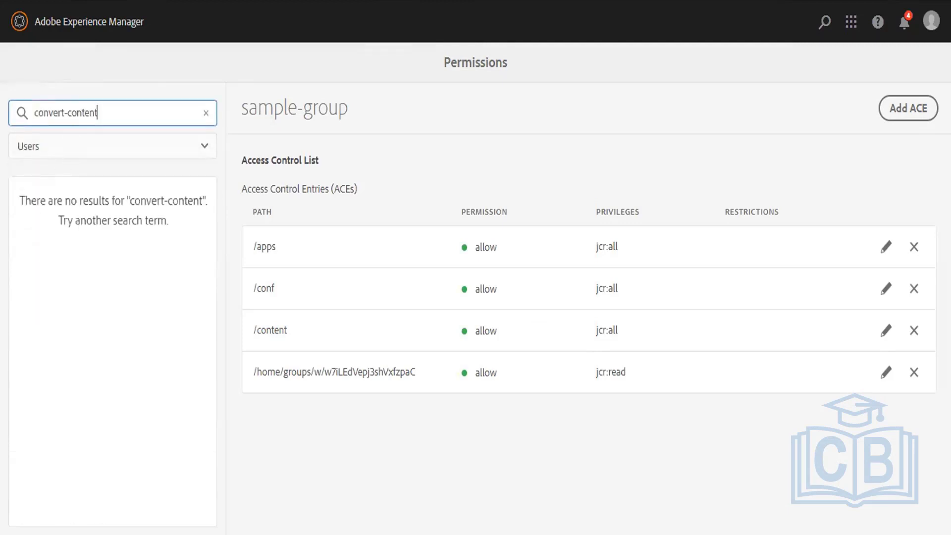
Search users for 'aem-modernize-convert-service' copied from the mapping, confirming it exists.
key("ctrl+Tab")
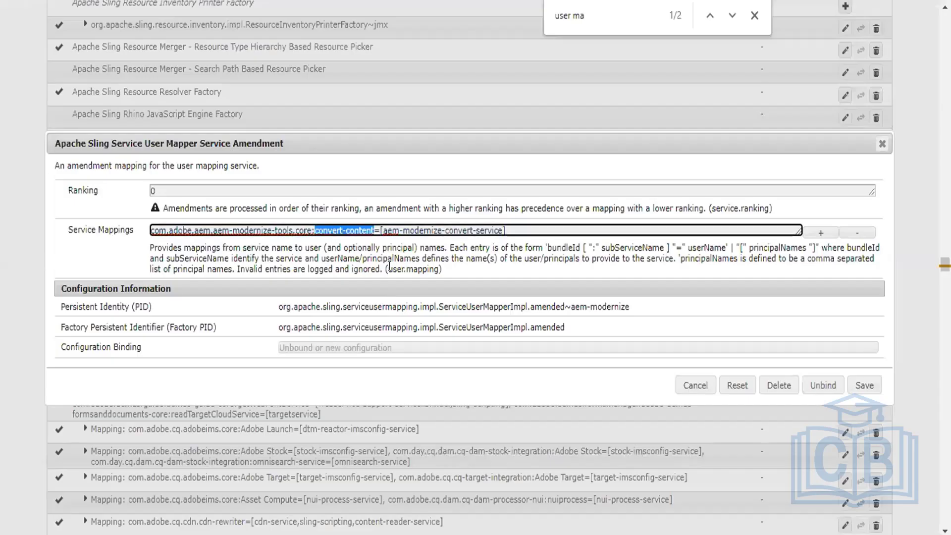
left_click_drag(381, 229, 500, 218)
key("ctrl+c")
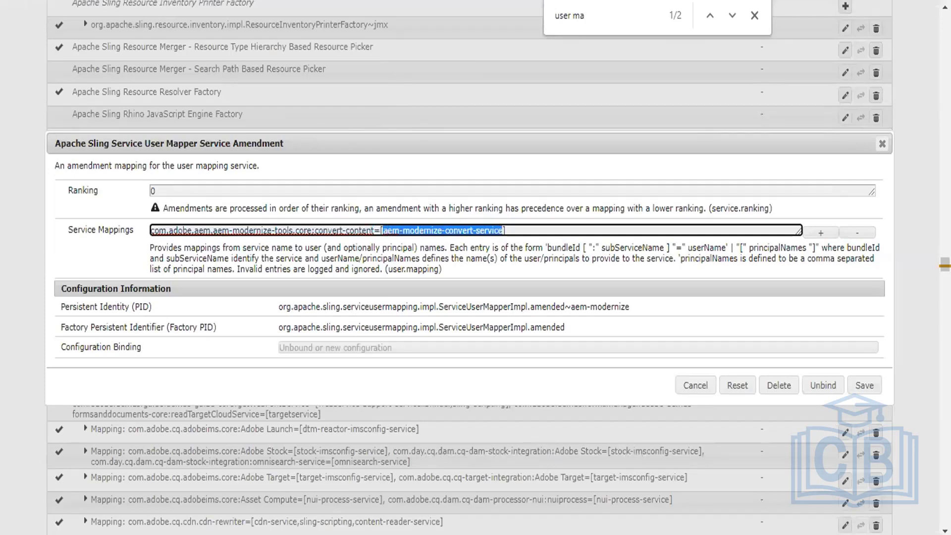
key("ctrl+Tab")
key("ctrl+a")
key("ctrl+v")
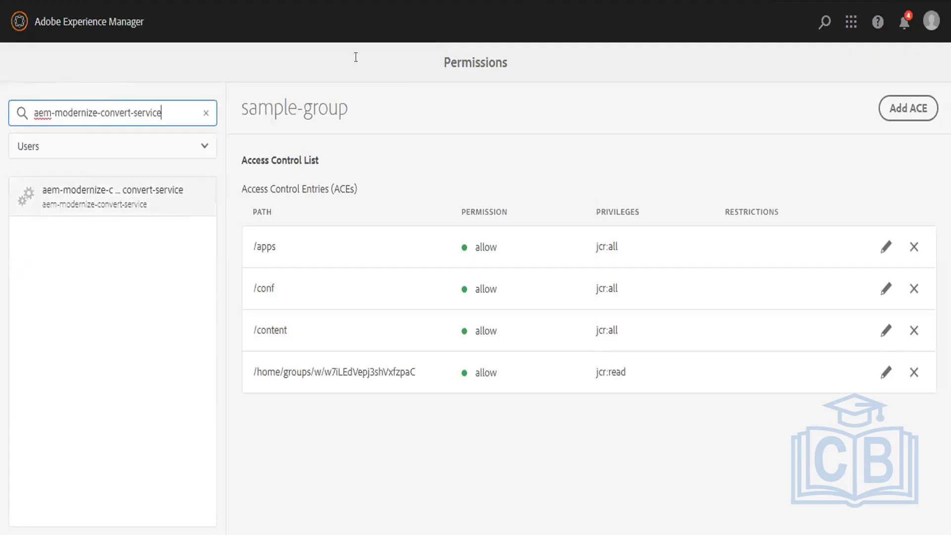
key("ctrl+shift+Tab")
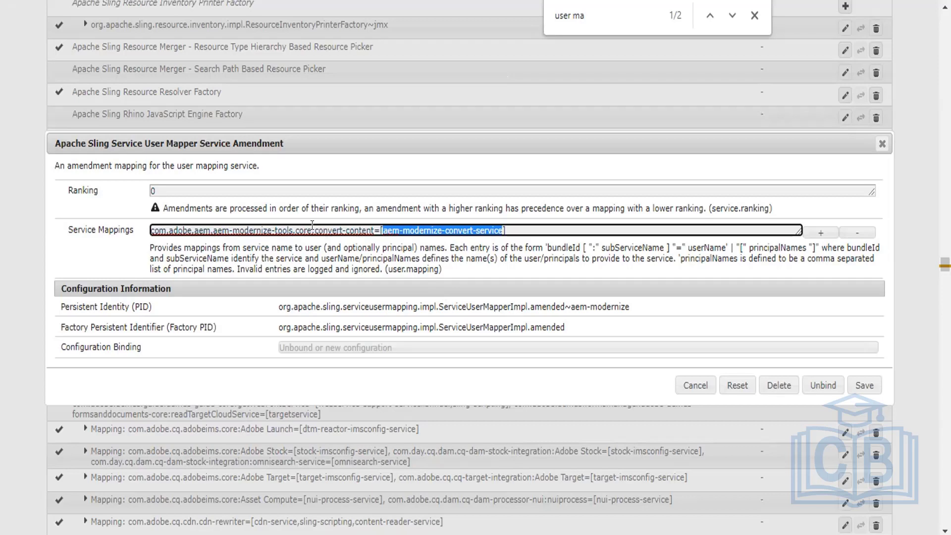
left_click_drag(313, 226, 368, 227)
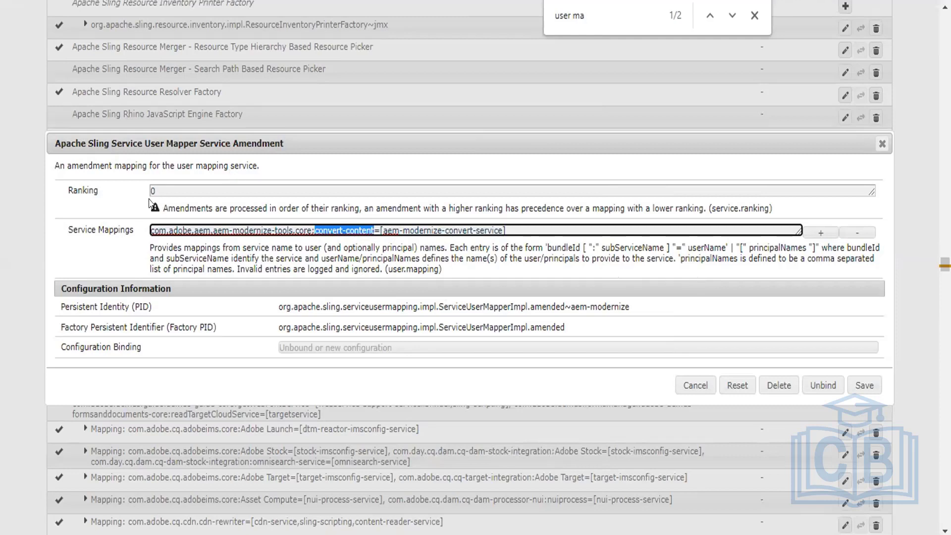
left_click_drag(151, 230, 306, 236)
left_click(200, 222)
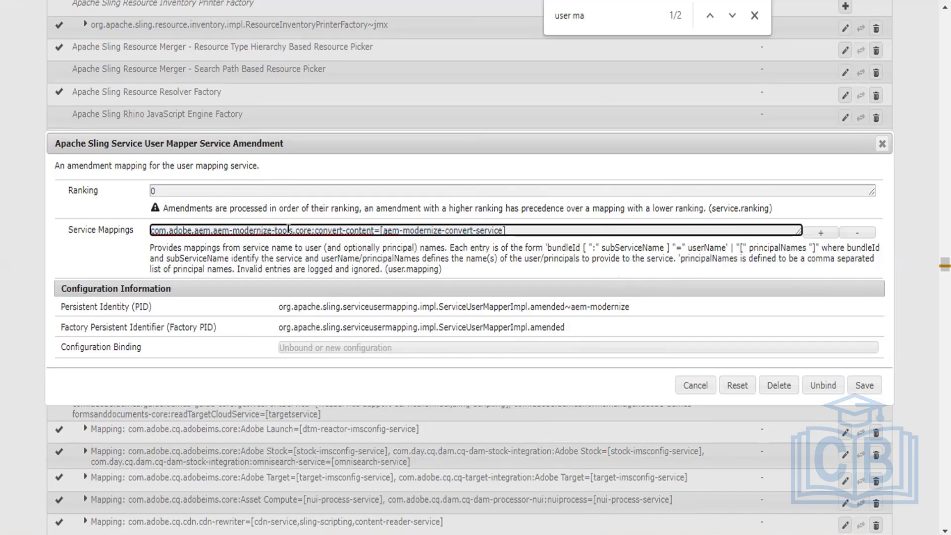
left_click_drag(293, 230, 74, 209)
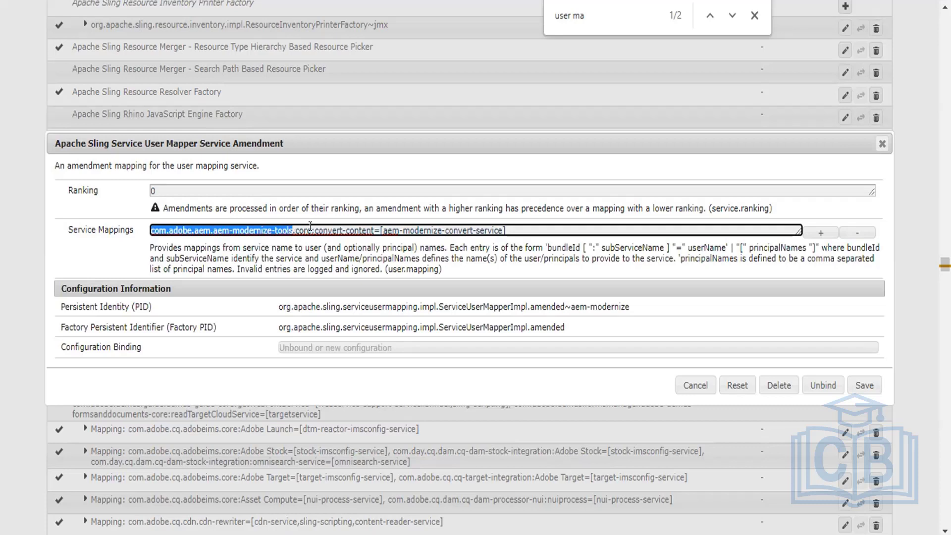
left_click(290, 226)
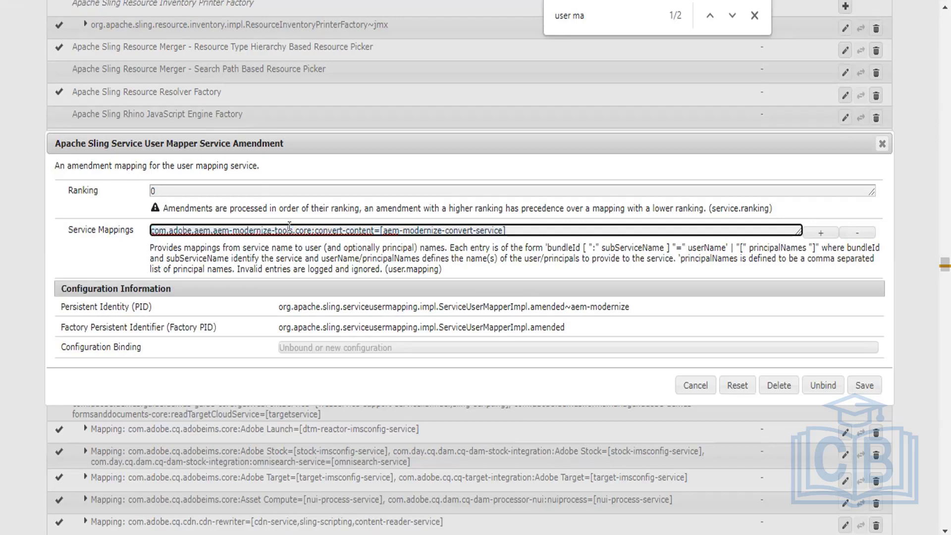
left_click_drag(309, 229, 96, 212)
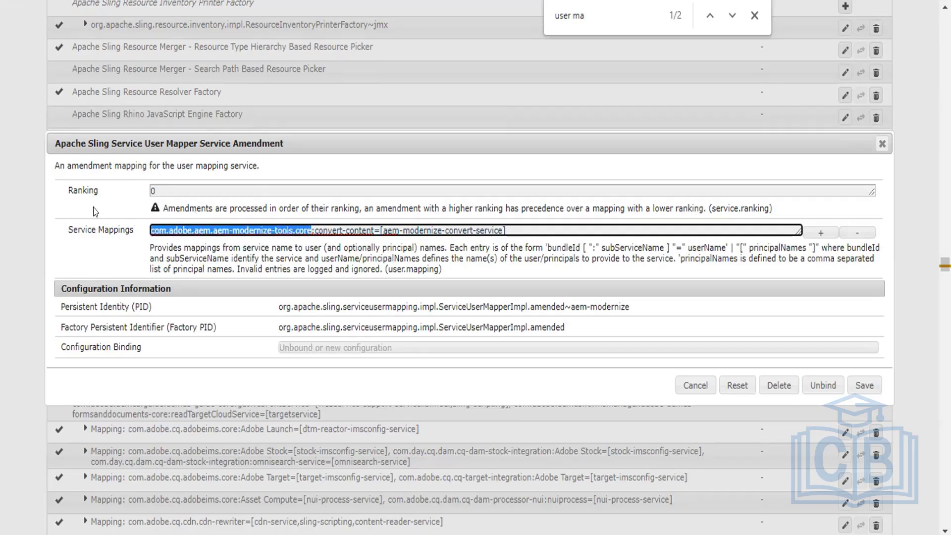
double_click(159, 189)
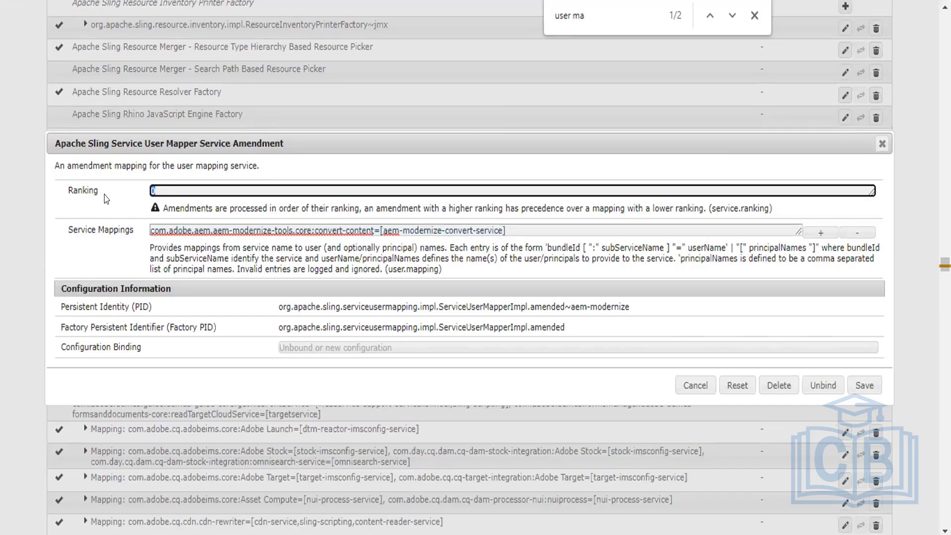